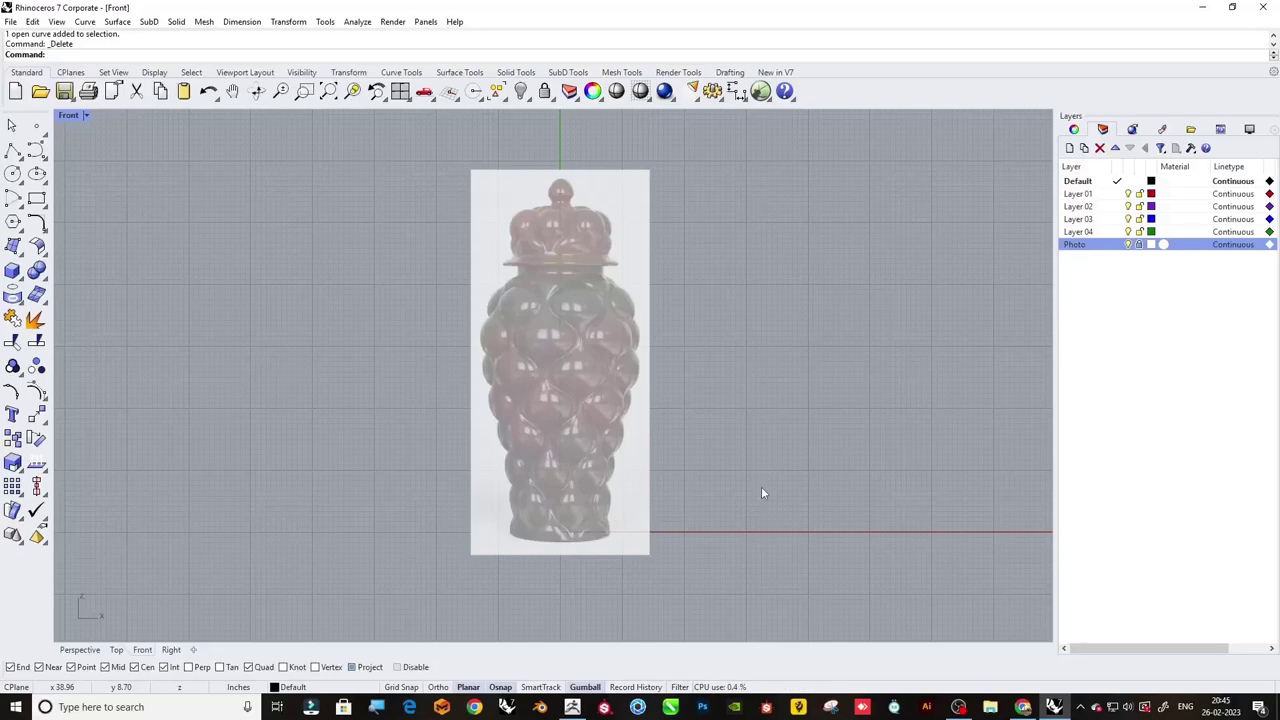
Draw a vertical polyline axis from the origin 0 up to the top of the vase's knob.
right_drag(720, 477, 779, 470)
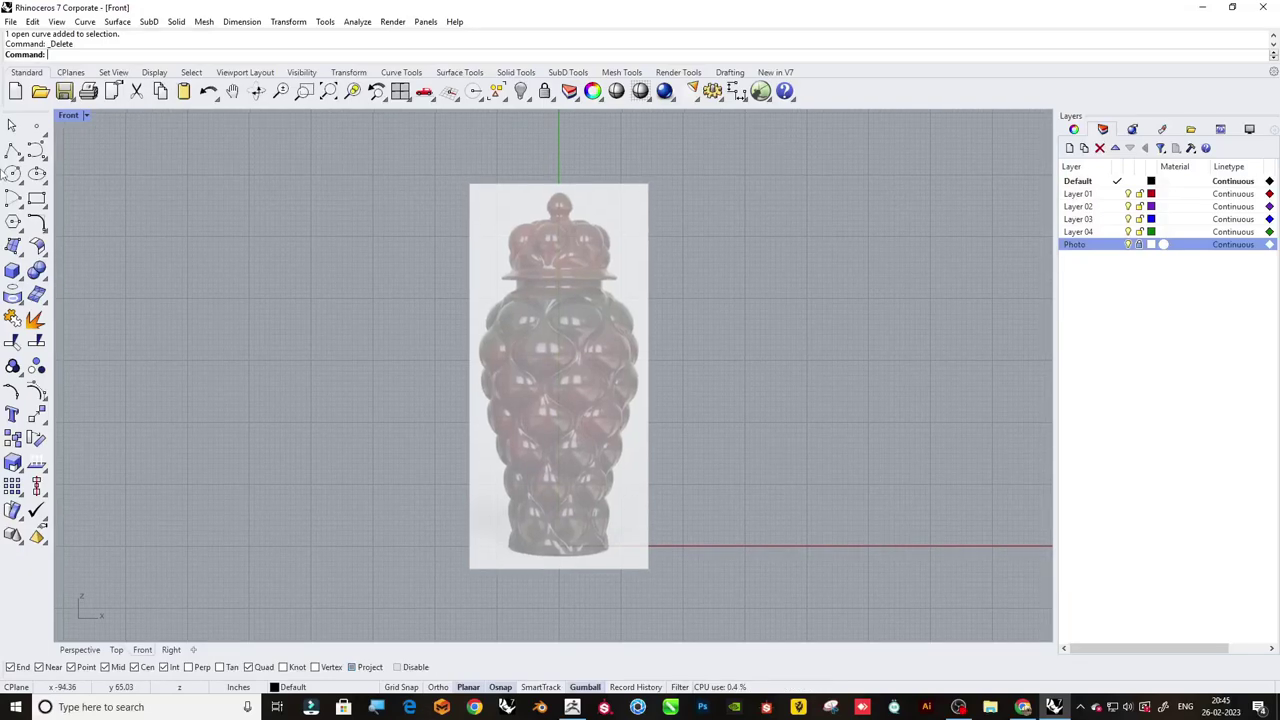
click(13, 150)
text(0)
key(Return)
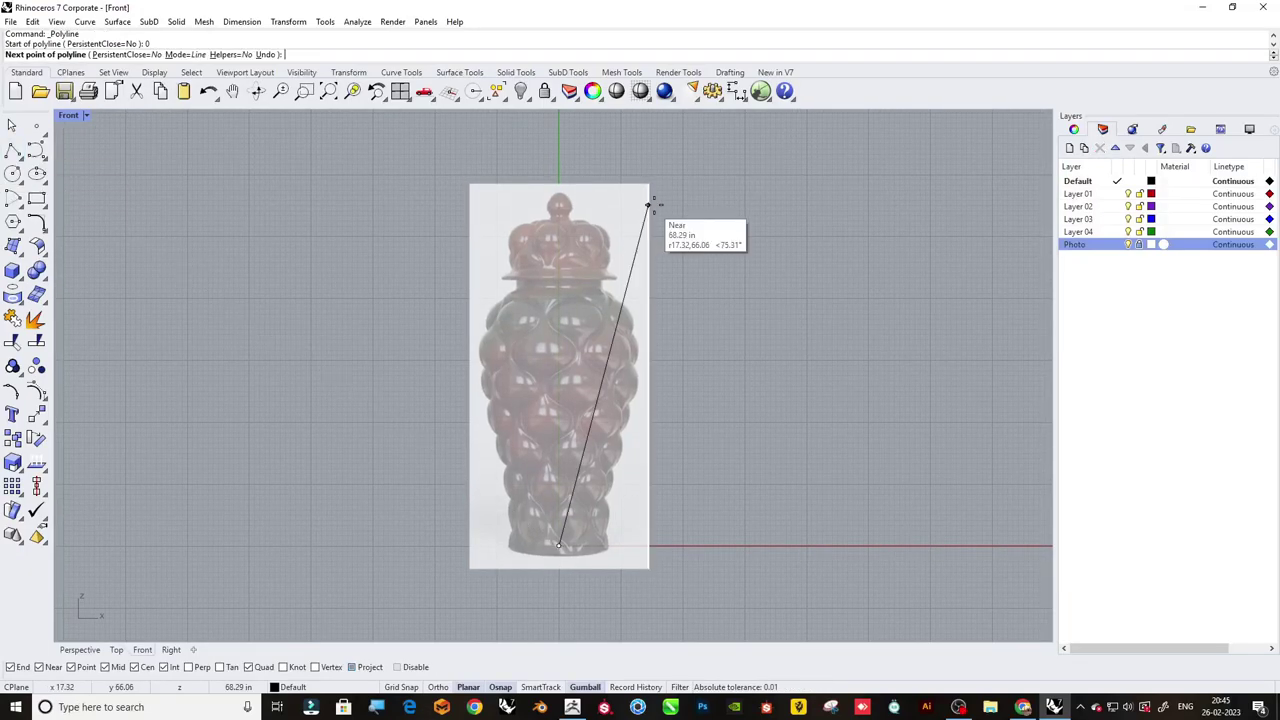
scroll(579, 190, up, 5)
scroll(511, 190, up, 5)
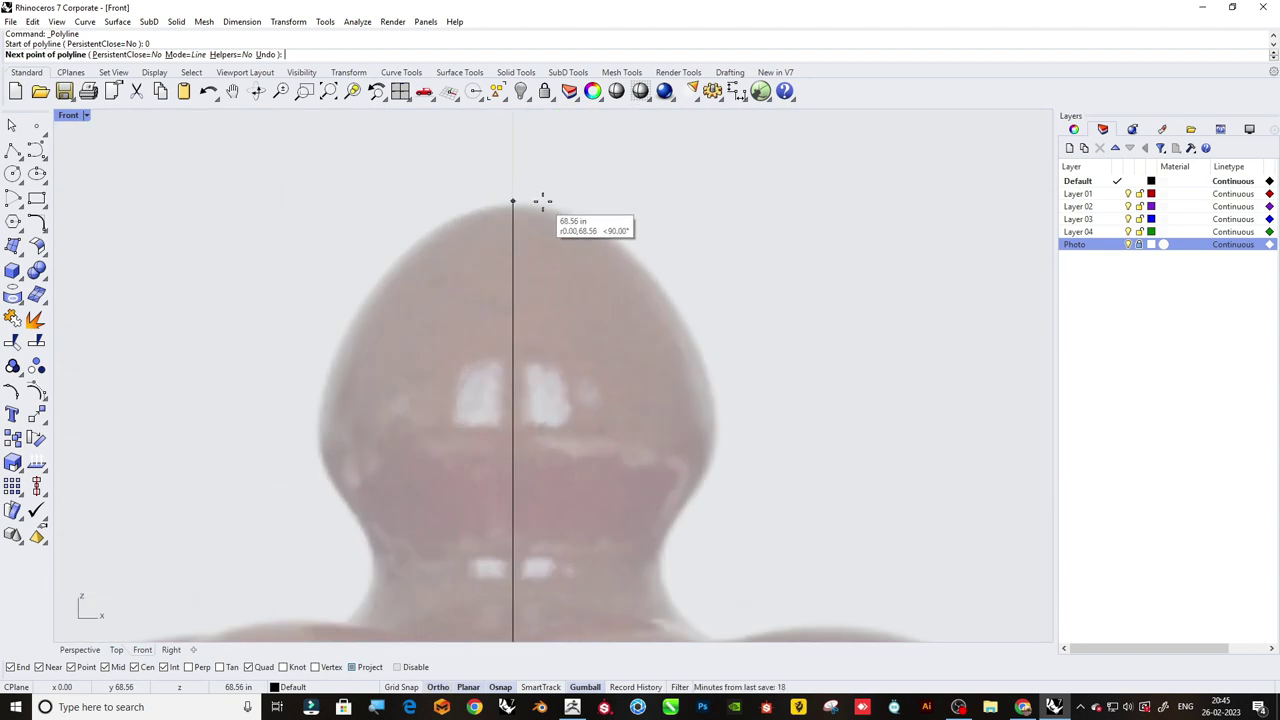
shift+click(543, 201)
key(Return)
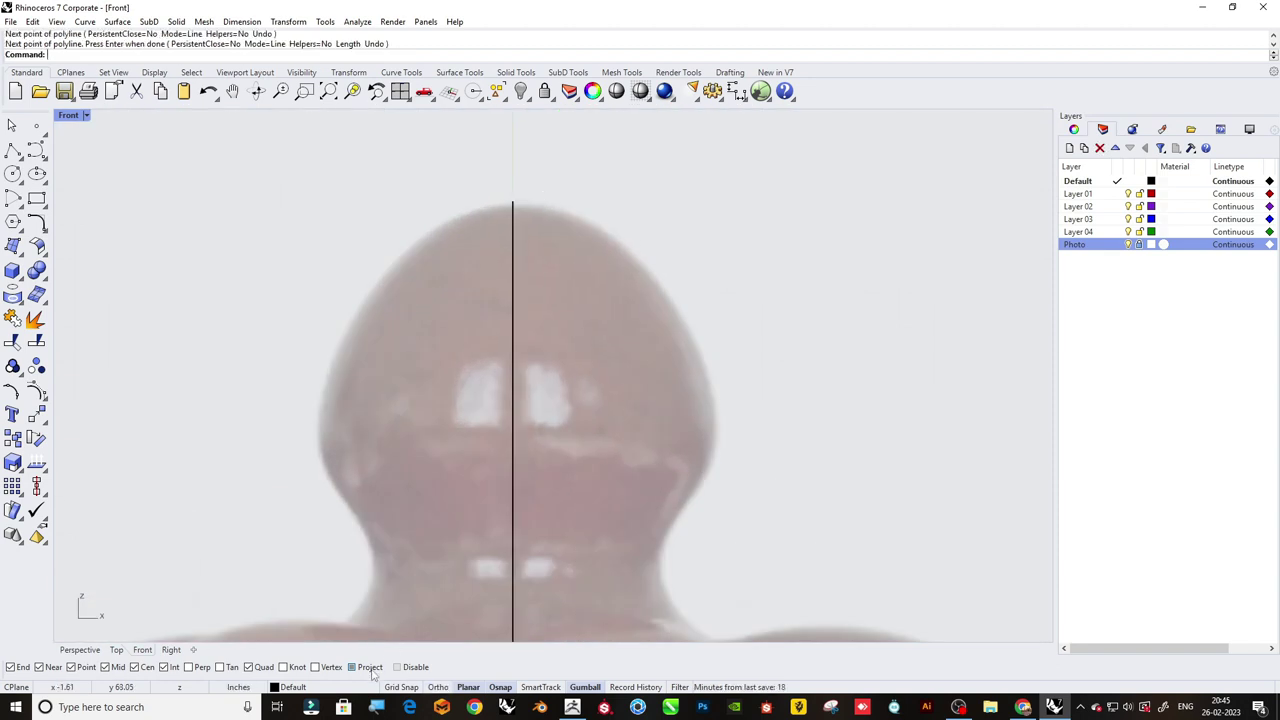
Begin an interpolated curve (InterpCrv) starting at the axis line's top end.
click(40, 155)
click(98, 157)
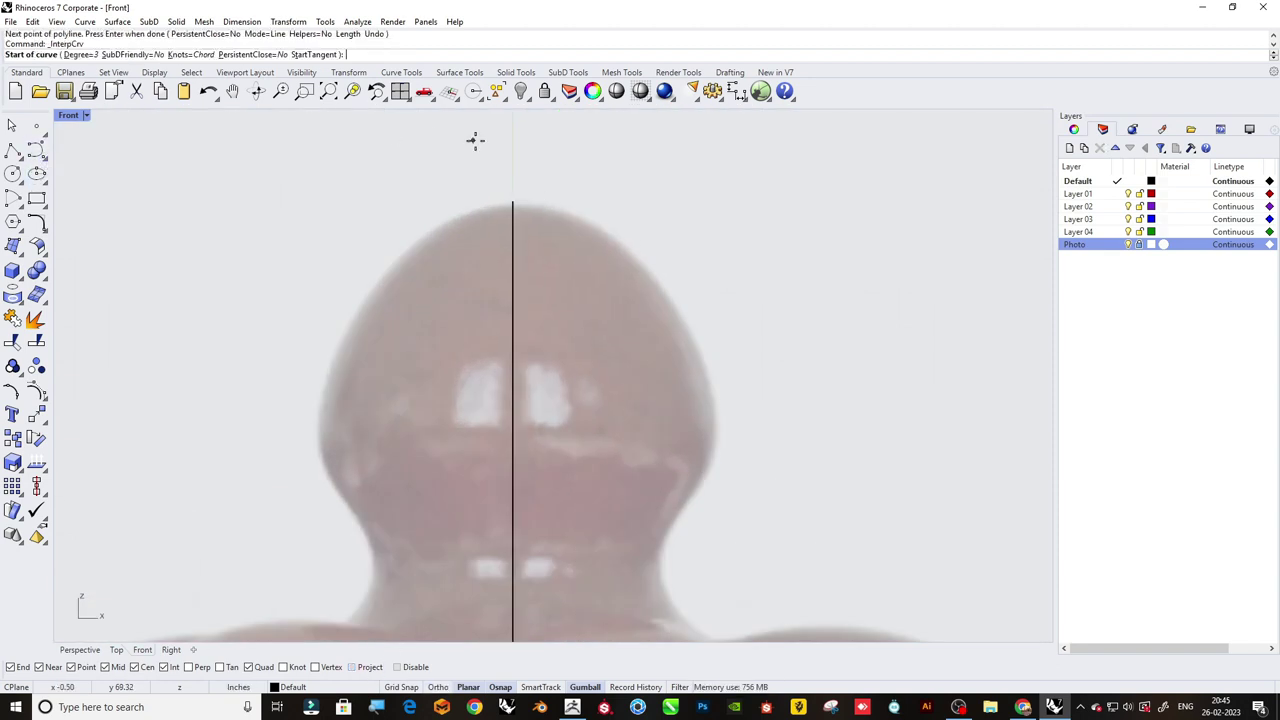
scroll(522, 143, up, 2)
click(502, 254)
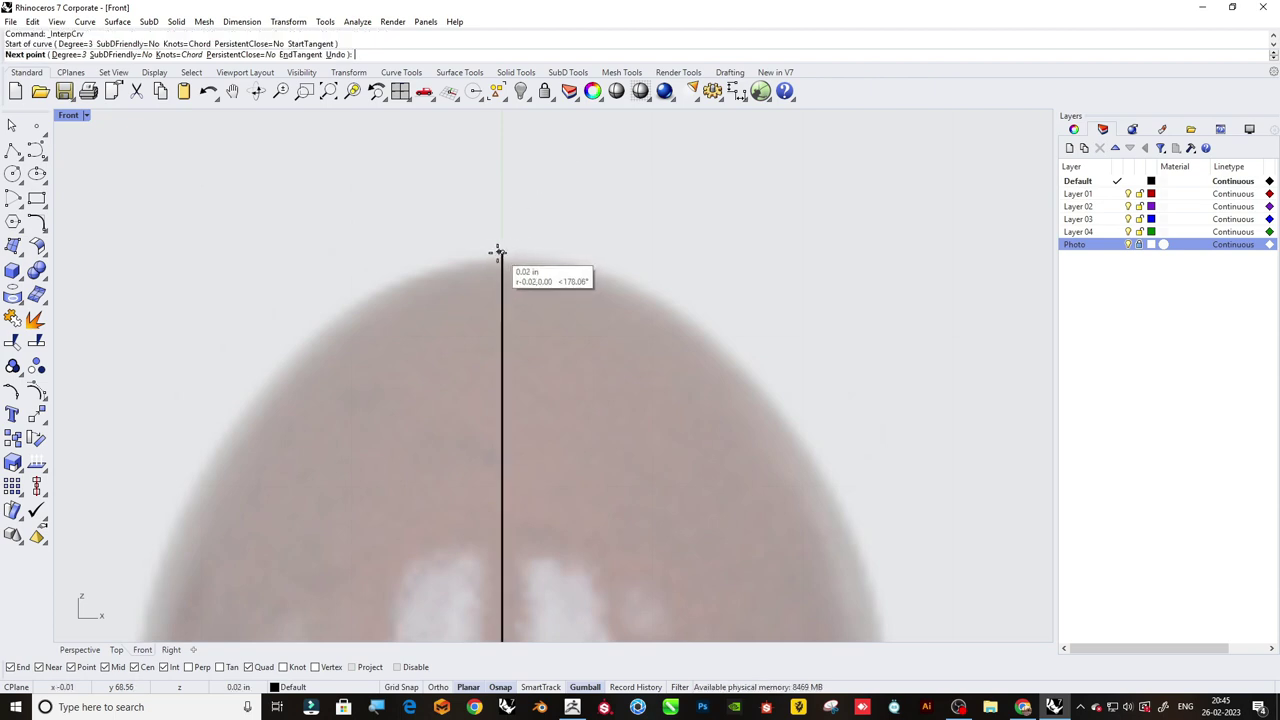
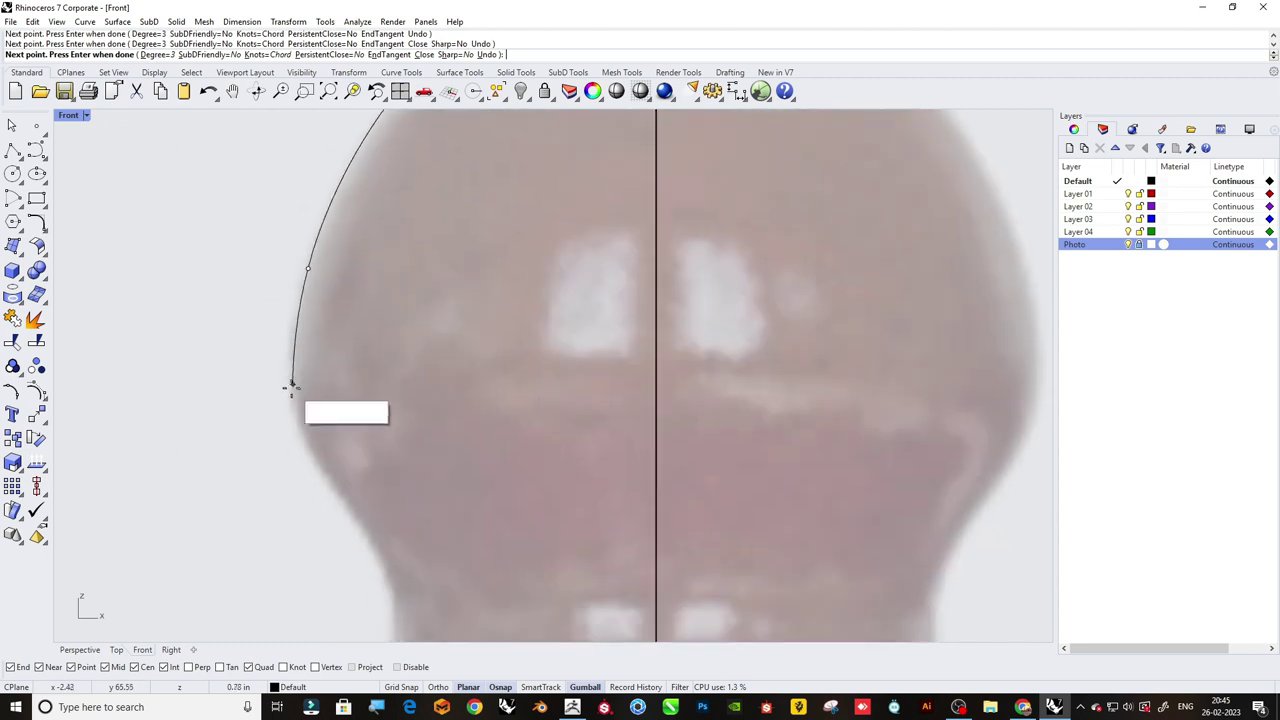
Trace an interpolated curve down the knob's left outline to where it meets the lid body.
click(288, 394)
scroll(320, 430, down, 1)
scroll(341, 449, down, 1)
click(343, 449)
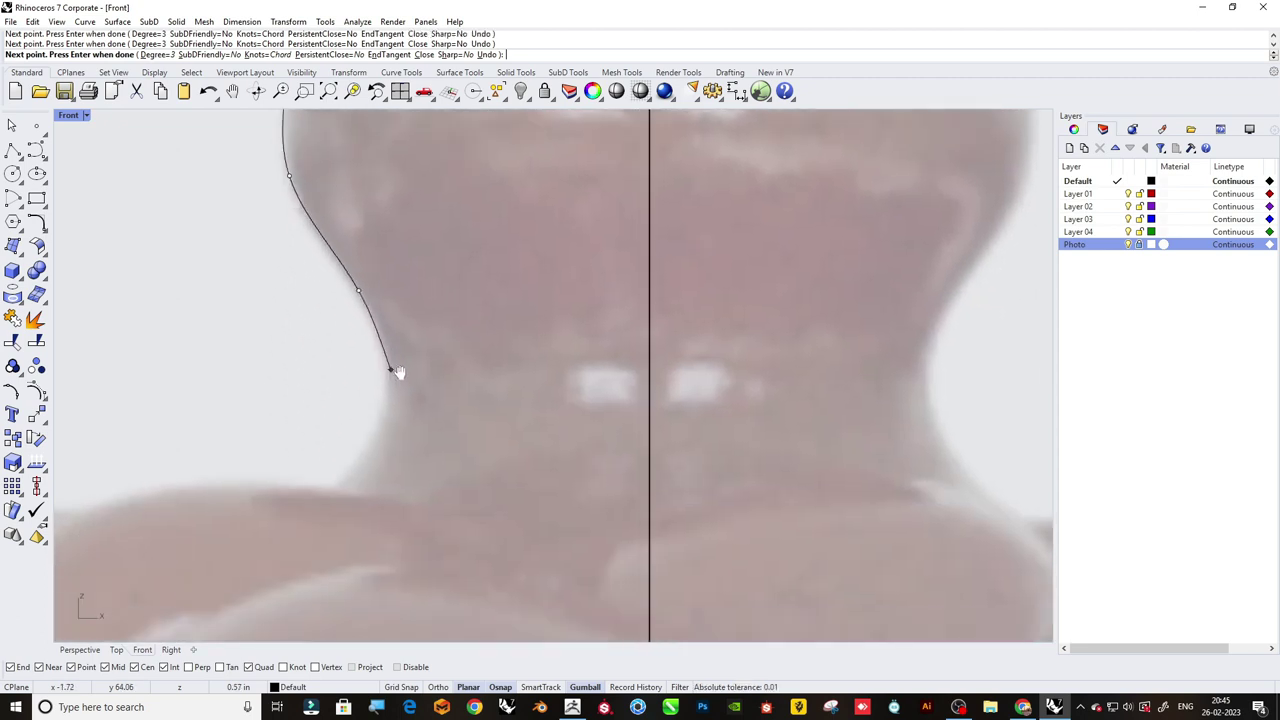
scroll(400, 371, down, 5)
click(392, 378)
scroll(405, 395, down, 1)
click(443, 363)
right_drag(420, 418, 493, 284)
scroll(437, 366, down, 2)
scroll(490, 285, down, 2)
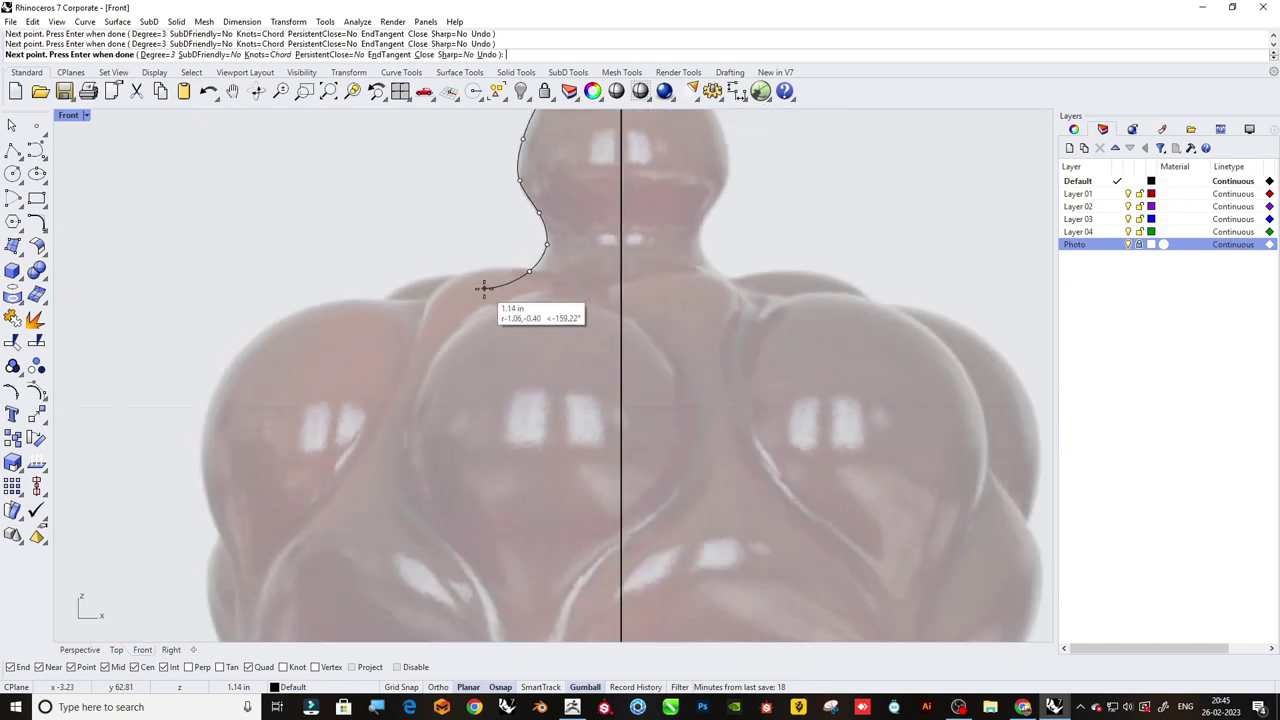
click(484, 288)
scroll(434, 308, down, 2)
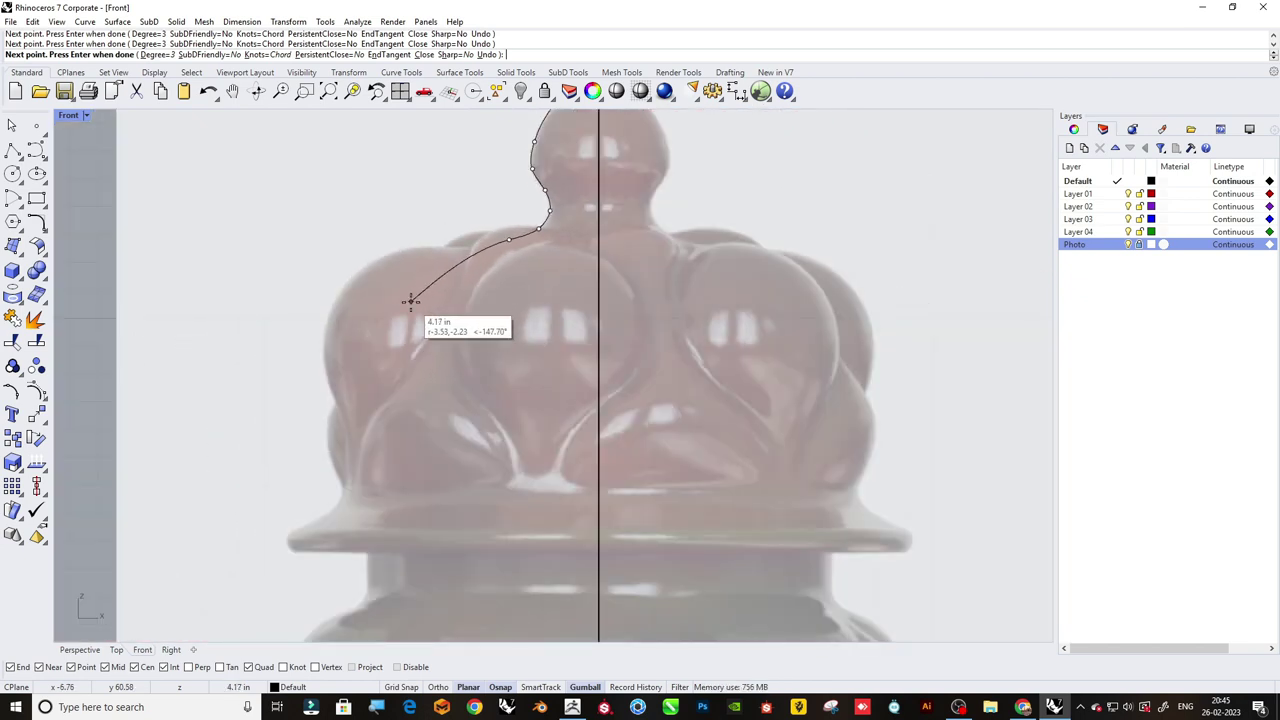
Continue the curve down the lid's bulging side to the flared rim edge and finish it.
scroll(409, 320, up, 2)
scroll(391, 357, up, 2)
click(389, 383)
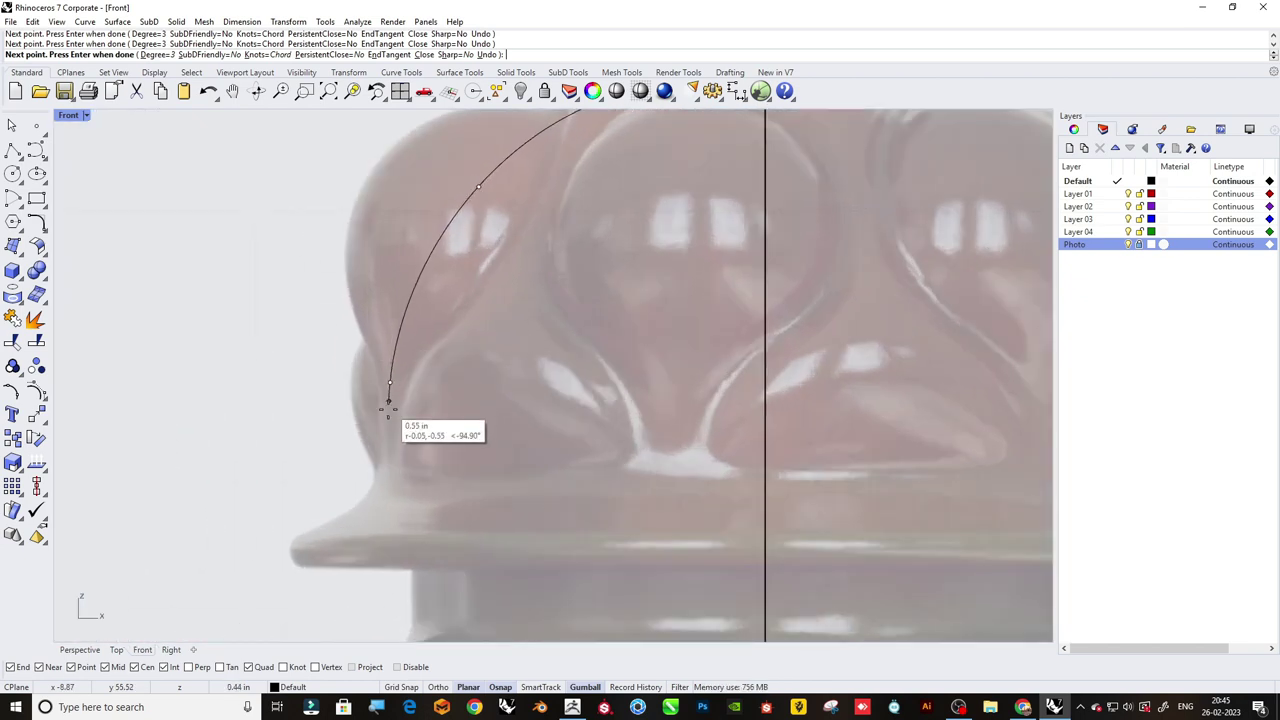
scroll(392, 400, up, 2)
click(403, 394)
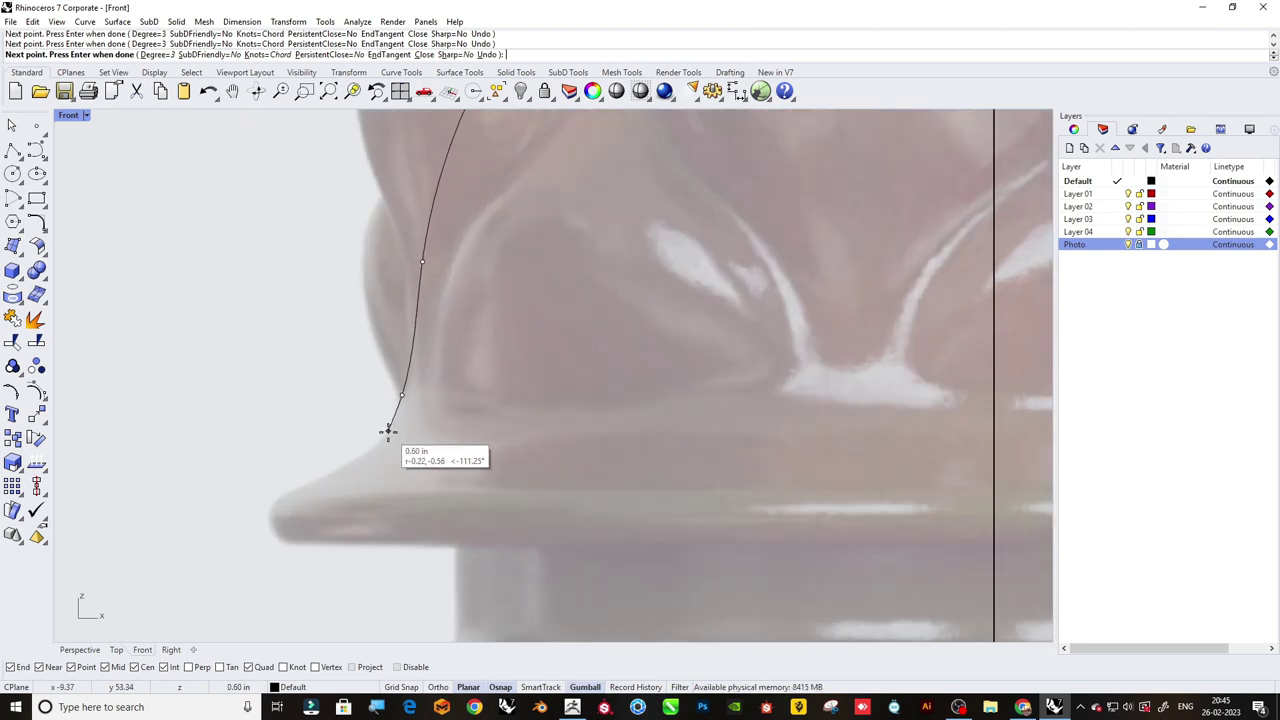
click(389, 432)
scroll(395, 425, up, 1)
scroll(408, 418, up, 1)
click(404, 420)
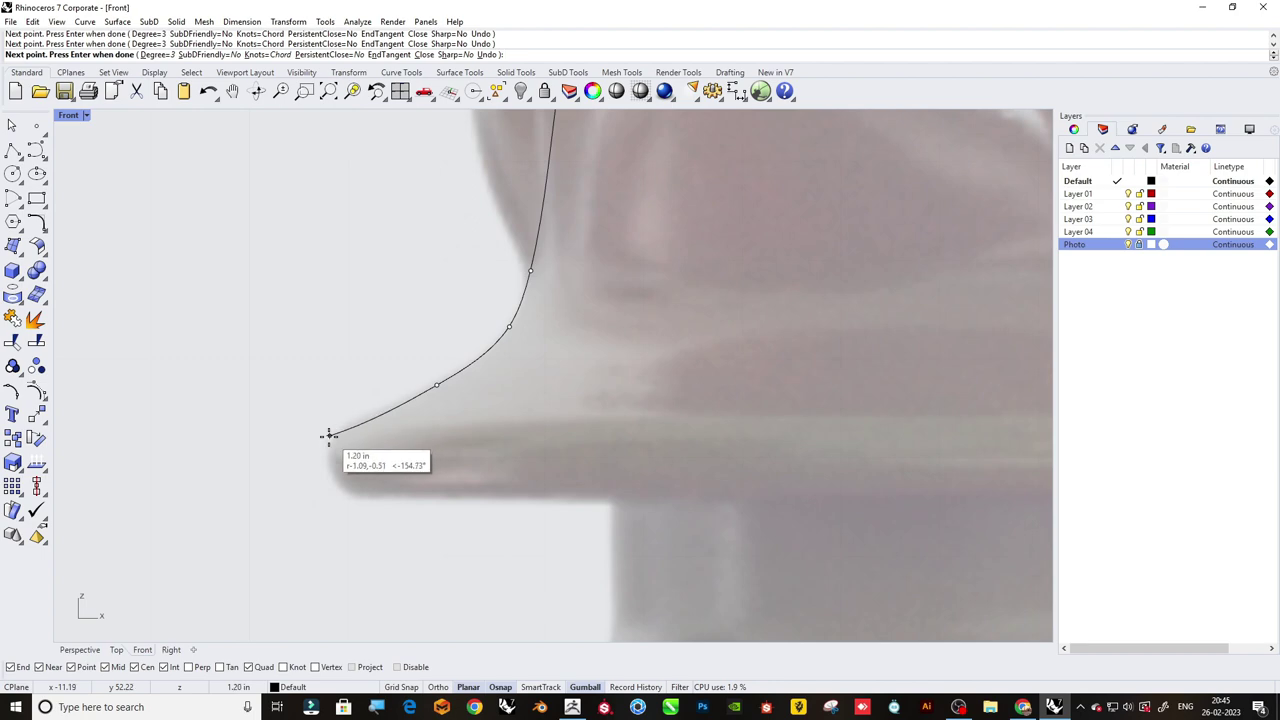
click(320, 443)
key(Return)
scroll(320, 443, down, 1)
scroll(330, 440, down, 2)
Offset the lid outline to make a parallel copy on the inner side.
click(393, 403)
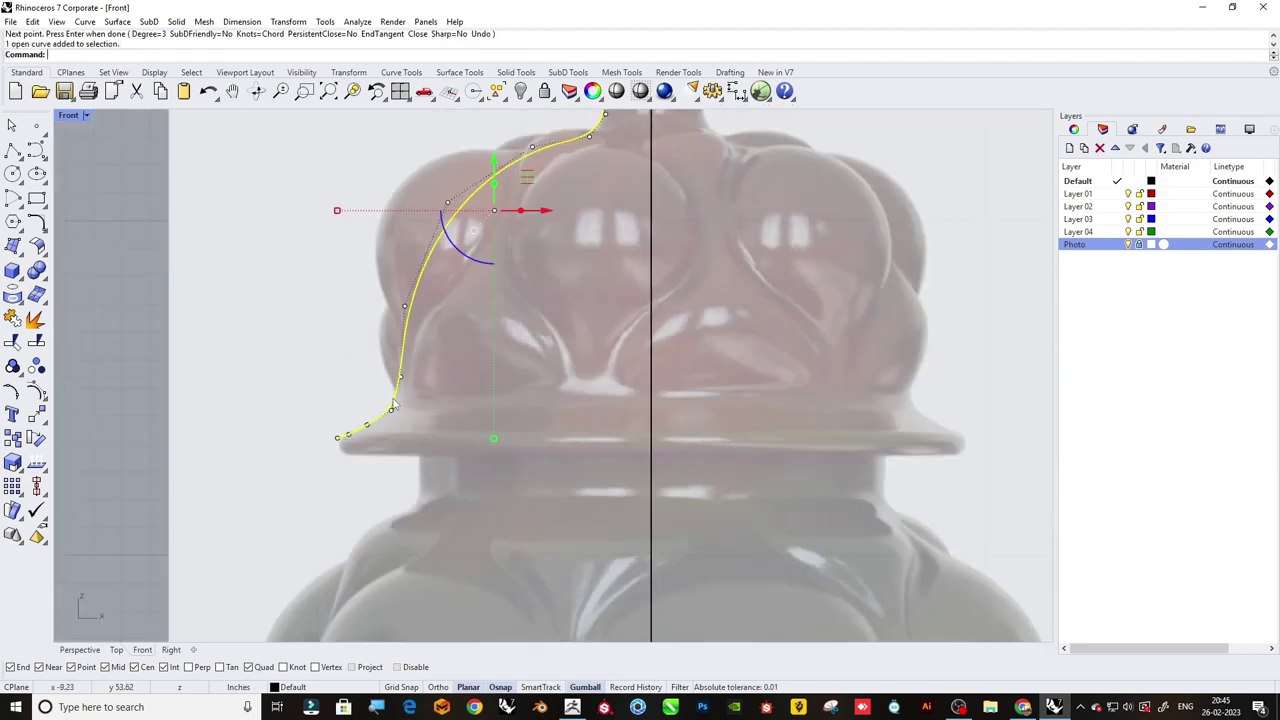
text(Offset)
key(Return)
scroll(393, 403, up, 1)
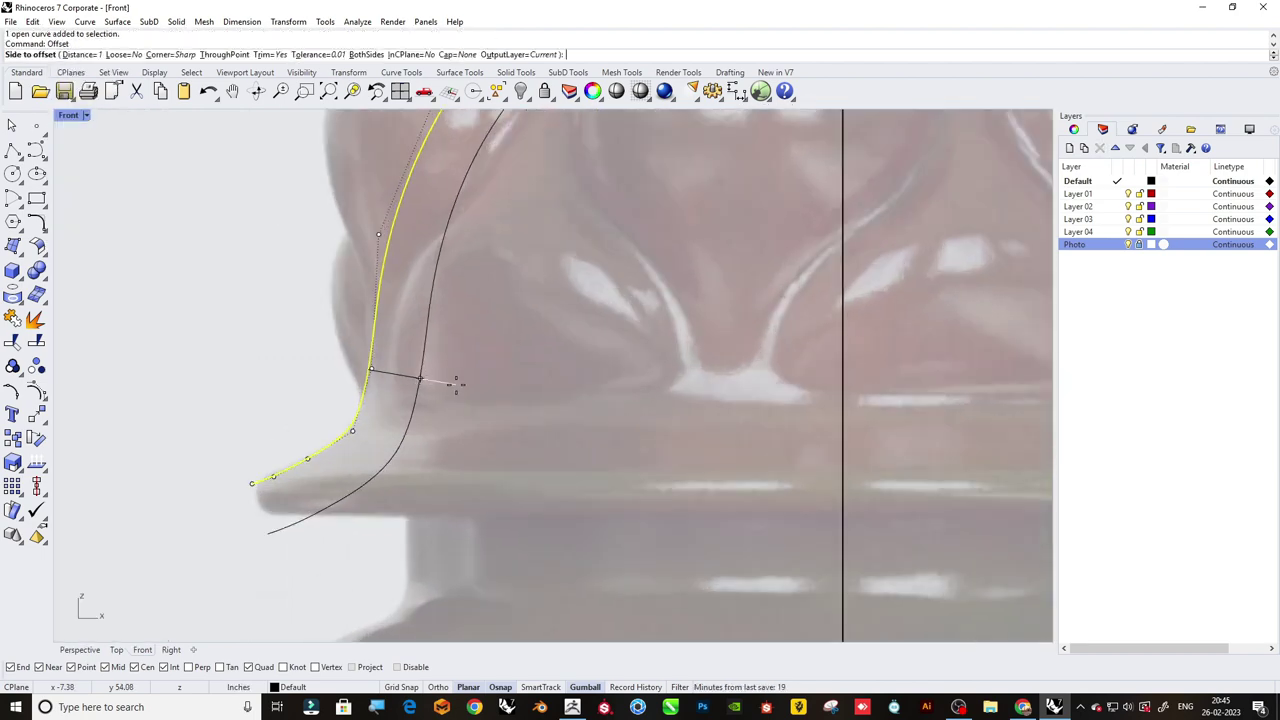
scroll(451, 380, down, 2)
click(443, 475)
scroll(641, 260, up, 3)
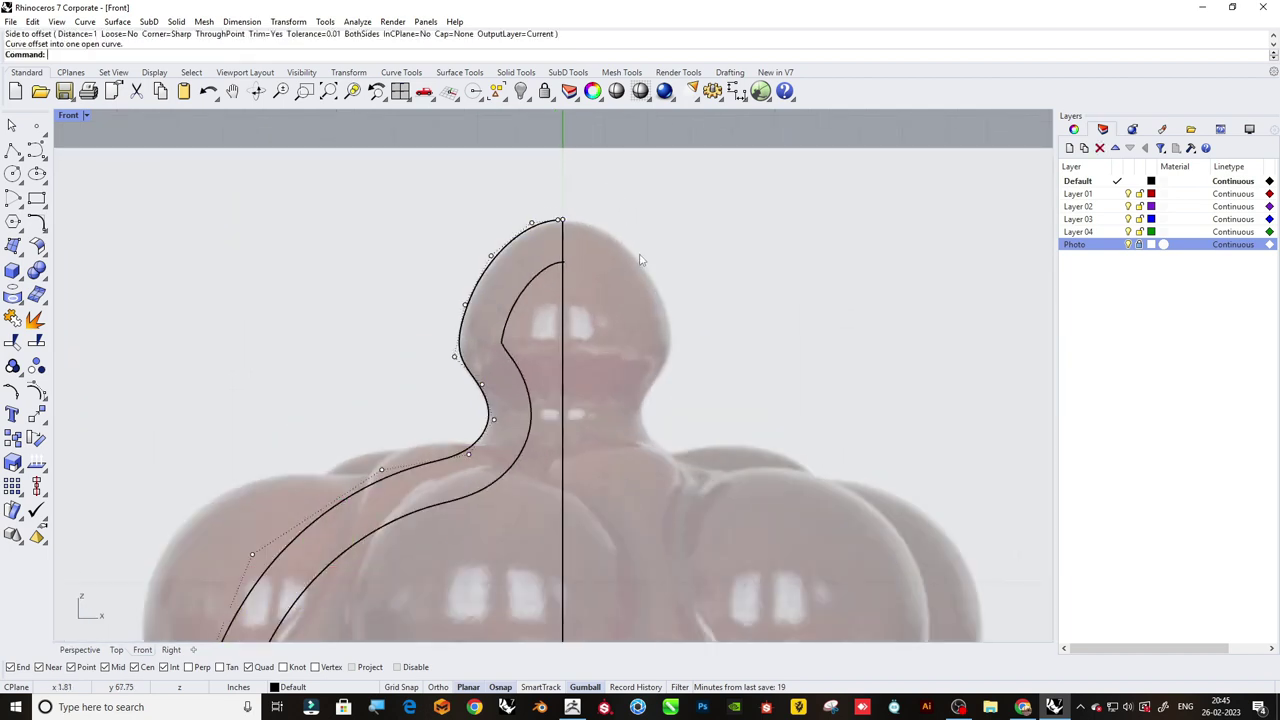
Delete the inner copy's control points around the knob and its top point.
click(530, 294)
scroll(470, 276, up, 2)
drag(380, 222, 733, 485)
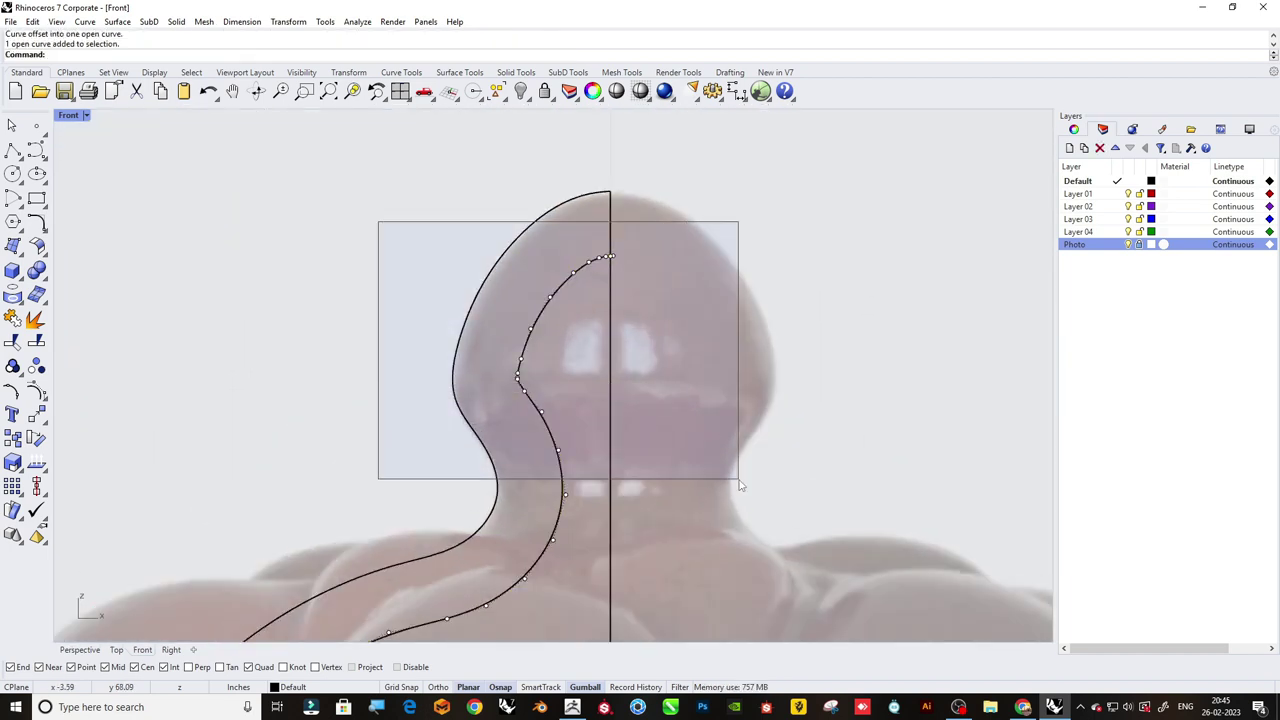
key(Delete)
scroll(733, 485, up, 2)
scroll(502, 312, down, 2)
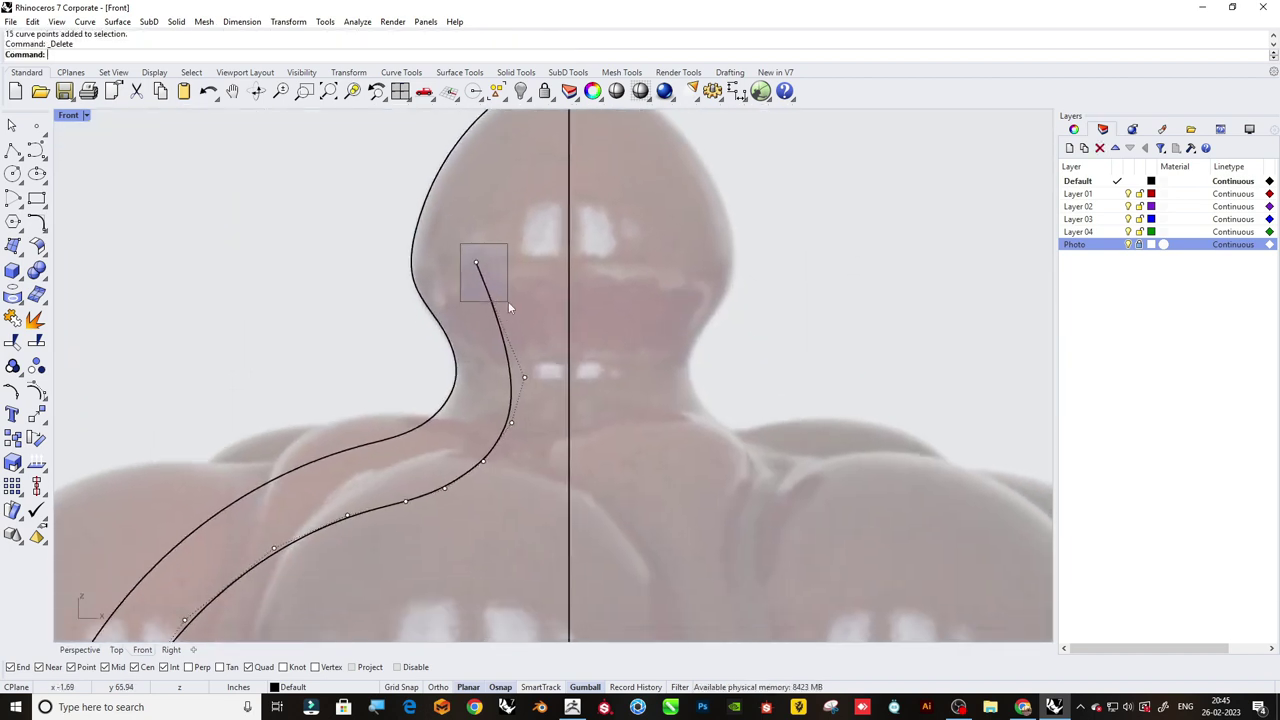
drag(460, 244, 508, 302)
key(Delete)
scroll(524, 378, up, 2)
Level the inner curve's end points horizontally at the centre axis with Align HorizCenter.
mouse_move(514, 363)
mouse_down()
mouse_move(552, 402)
mouse_move(593, 378)
mouse_up()
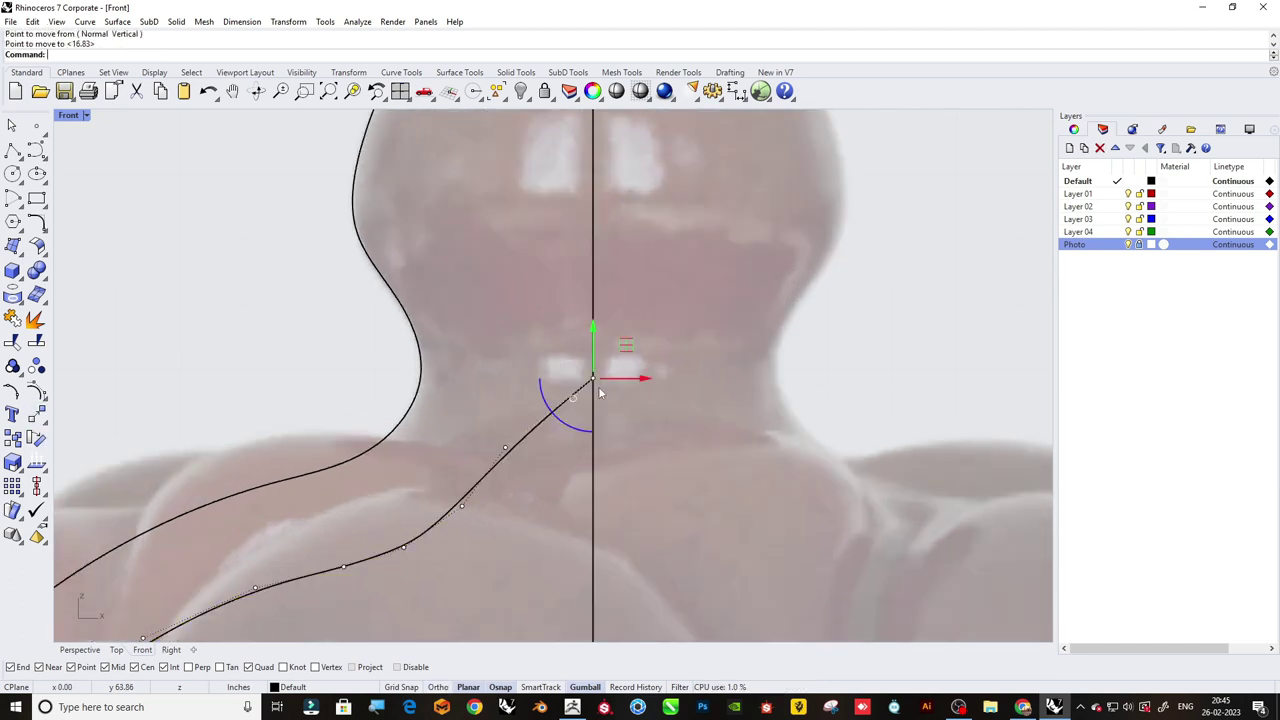
drag(688, 490, 690, 494)
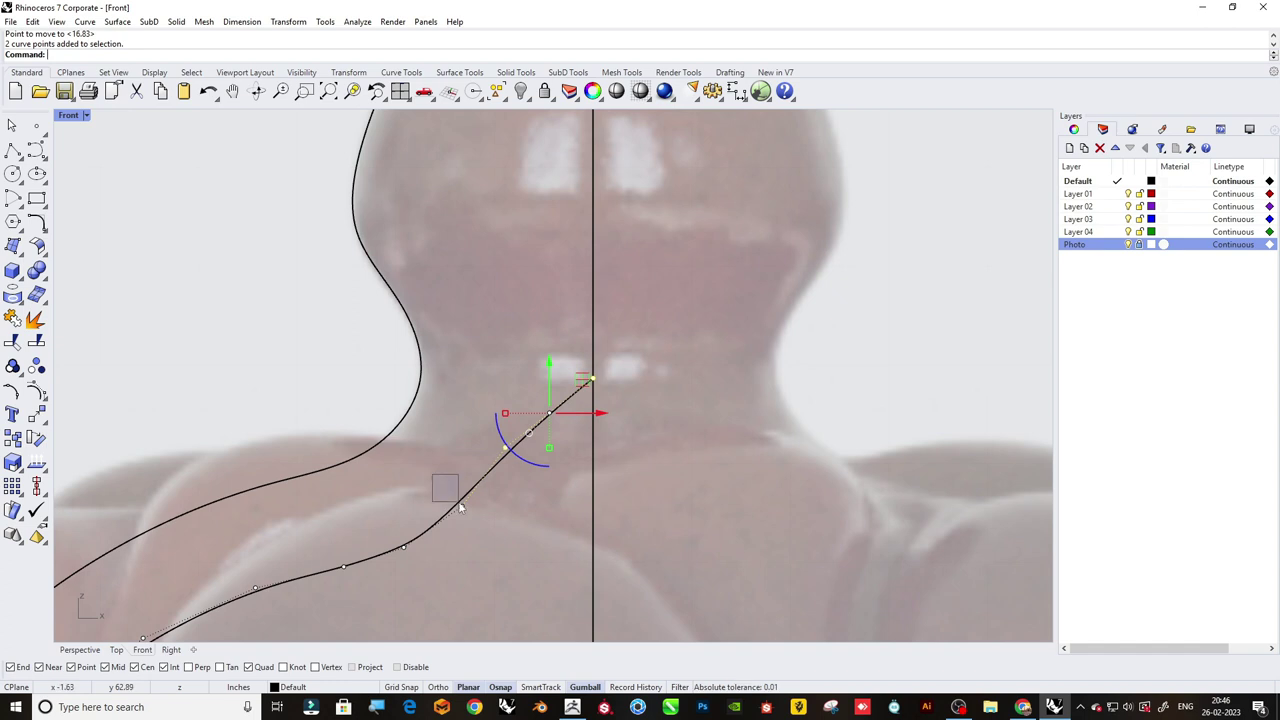
shift+drag(460, 508, 462, 510)
click(45, 498)
click(95, 497)
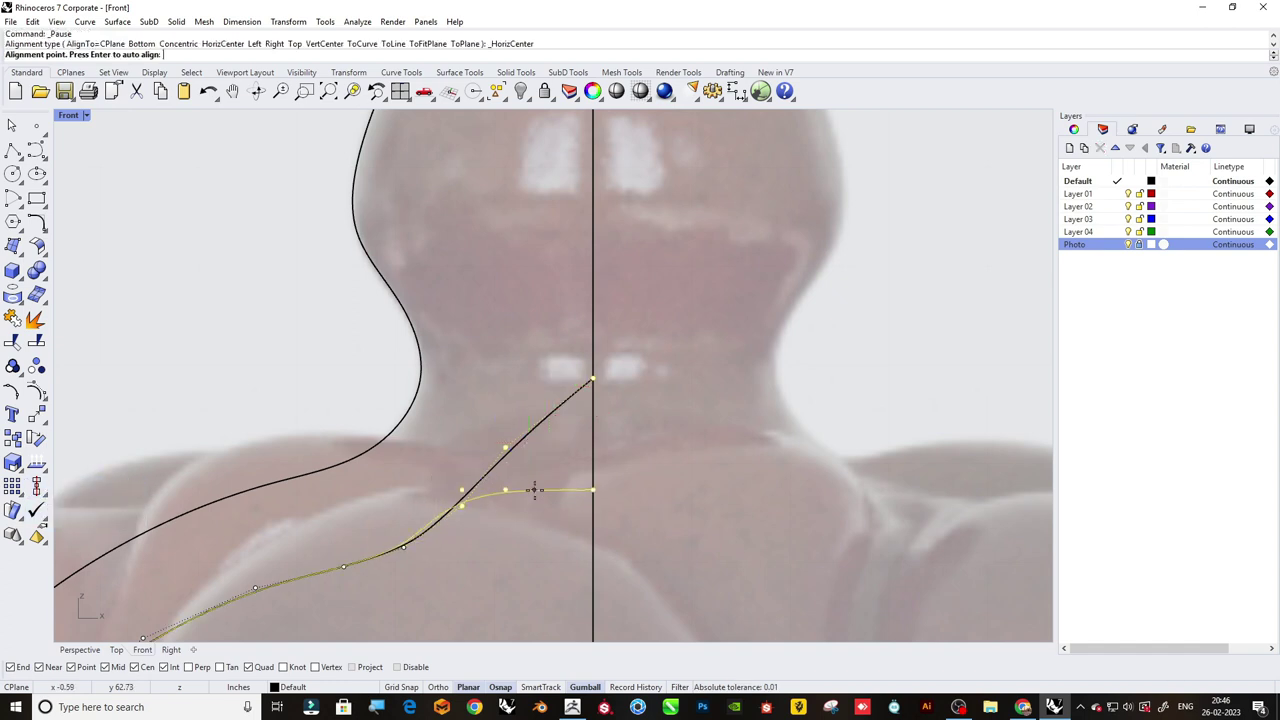
click(591, 543)
Remove a stray control point near the inner curve's flat end.
right_drag(563, 535, 594, 440)
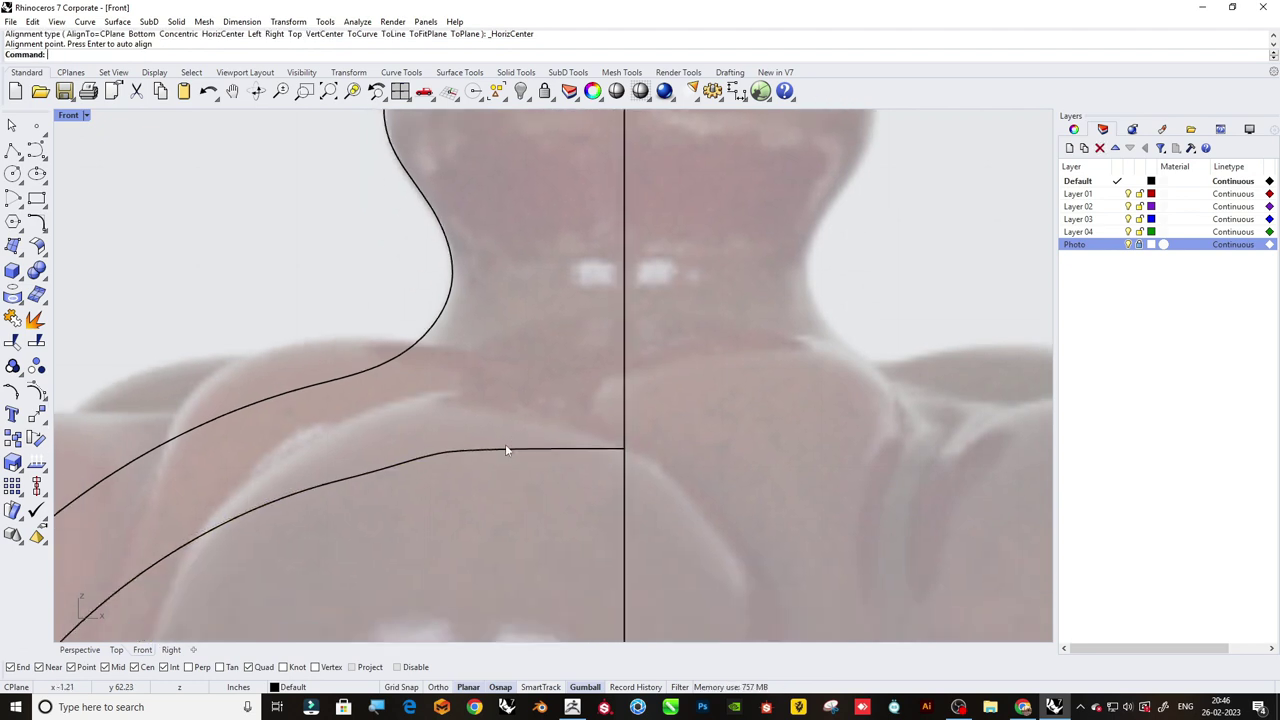
click(430, 458)
click(447, 459)
key(Delete)
Shift the inner curve's point near the rim slightly to the left.
scroll(460, 430, down, 3)
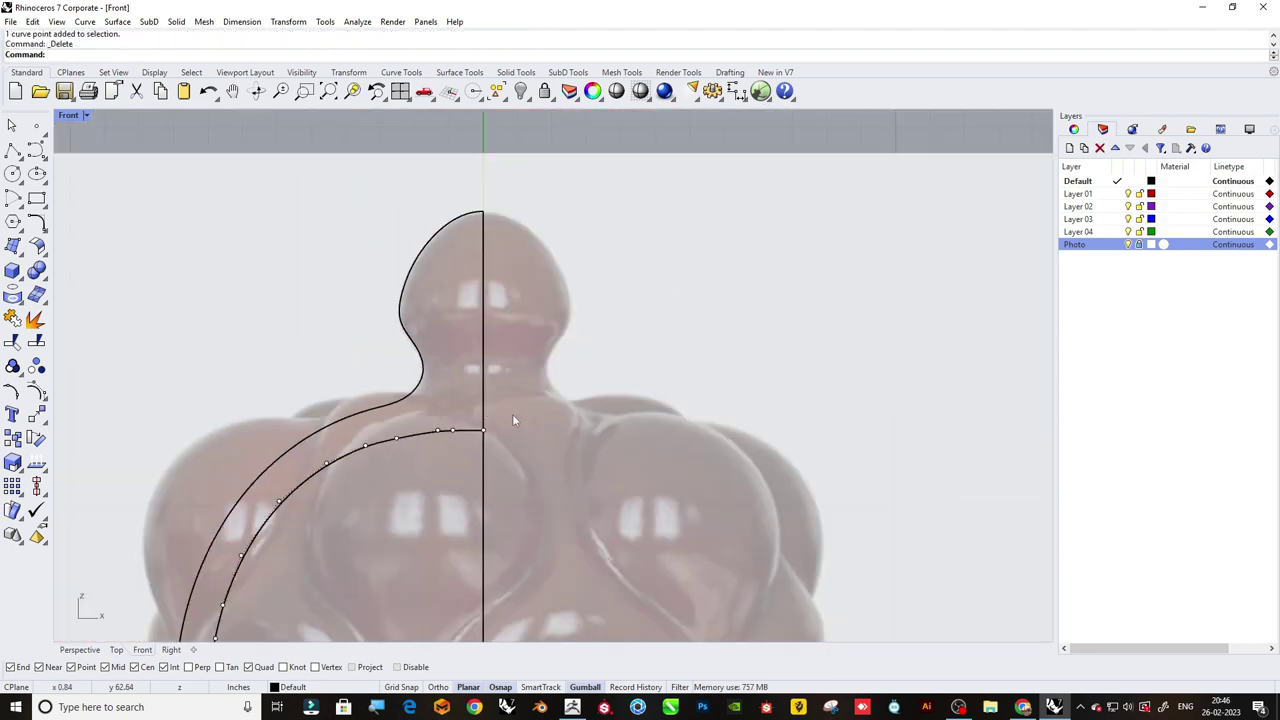
scroll(427, 416, up, 3)
click(447, 434)
scroll(470, 425, up, 2)
drag(477, 410, 435, 419)
Close the rim gap with an arc blend between the outer and inner rim ends.
scroll(497, 445, down, 5)
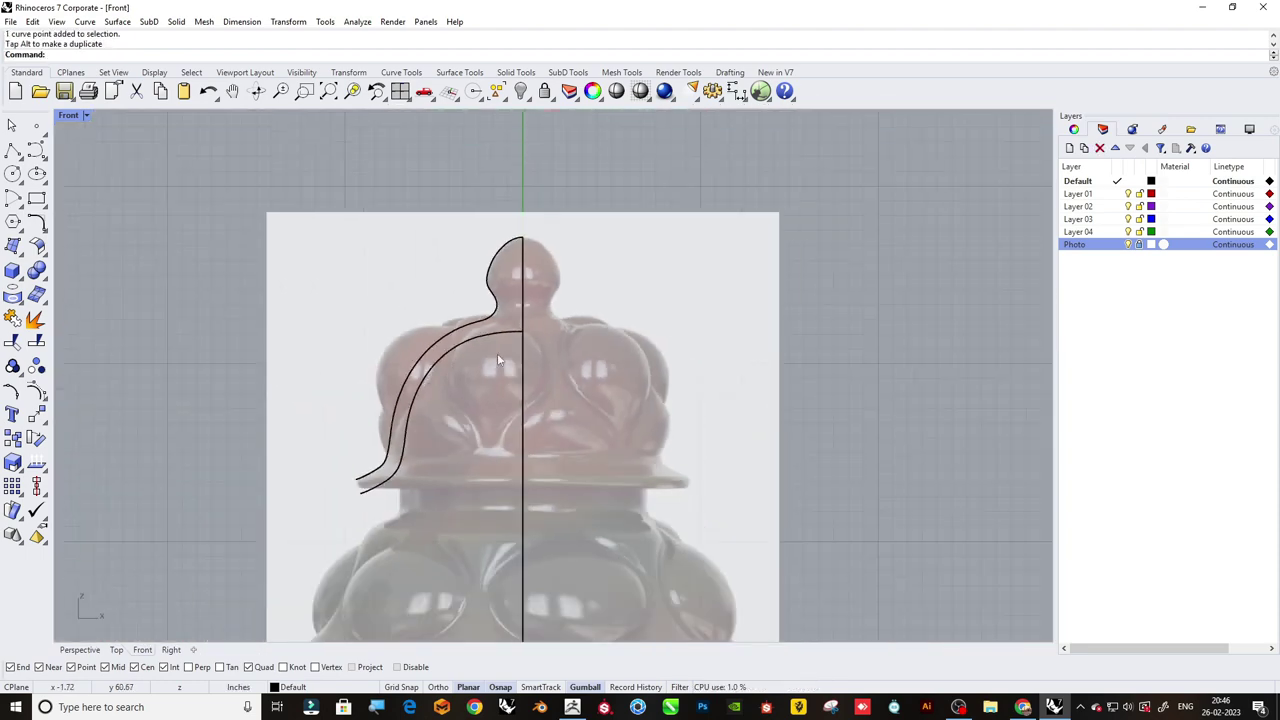
scroll(497, 353, up, 1)
scroll(347, 411, up, 4)
right_drag(546, 349, 473, 362)
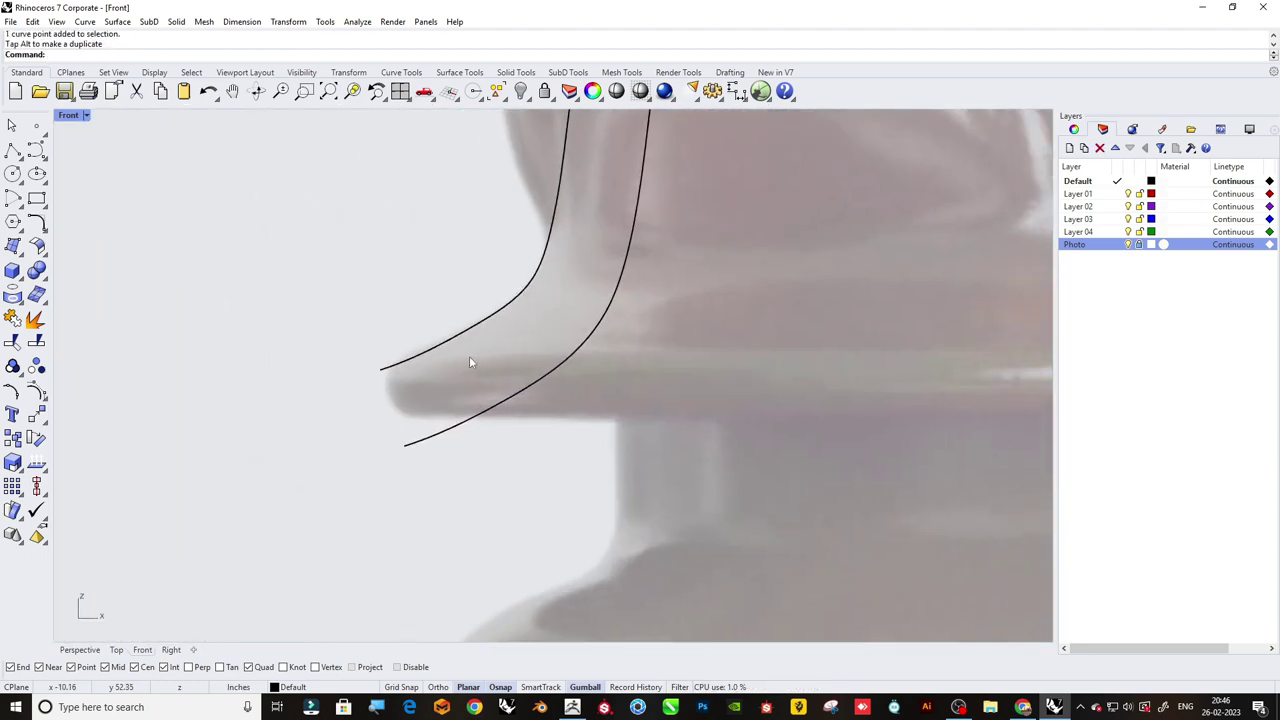
click(378, 371)
click(410, 447)
scroll(488, 465, down, 1)
key(Return)
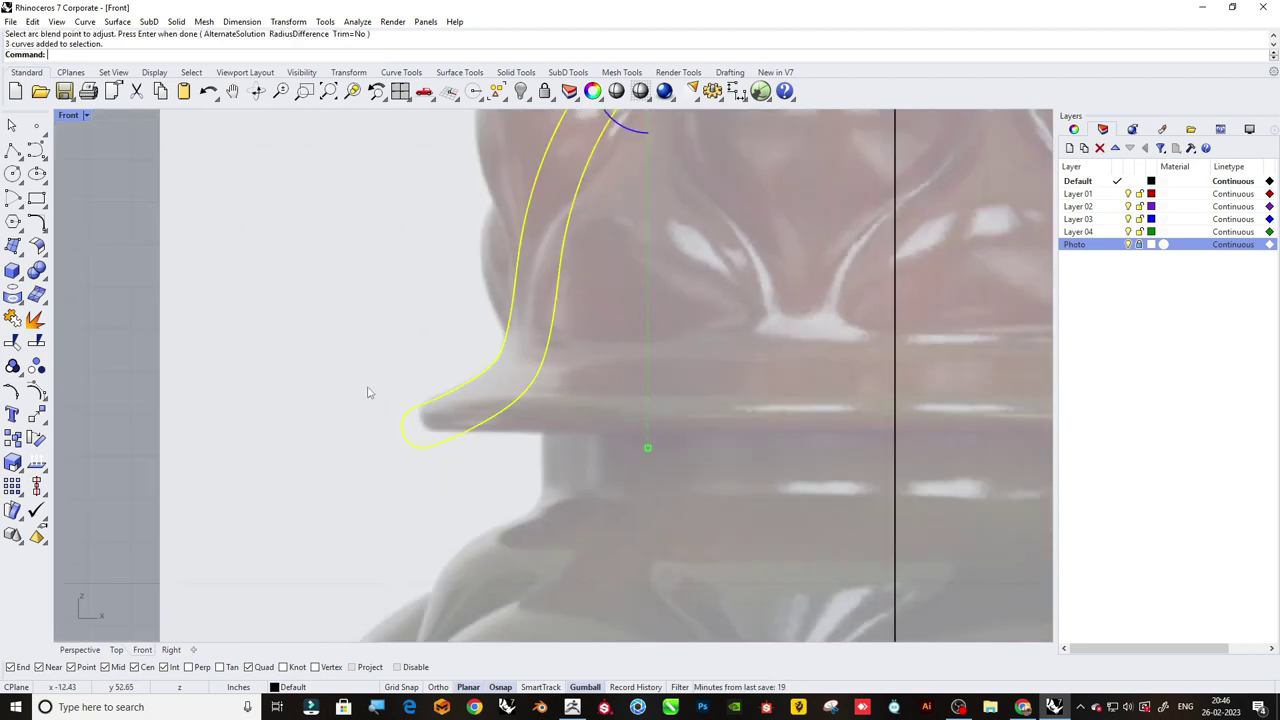
Join the outer outline, inner outline and arc blend into one curve.
scroll(367, 392, down, 3)
key(ctrl+j)
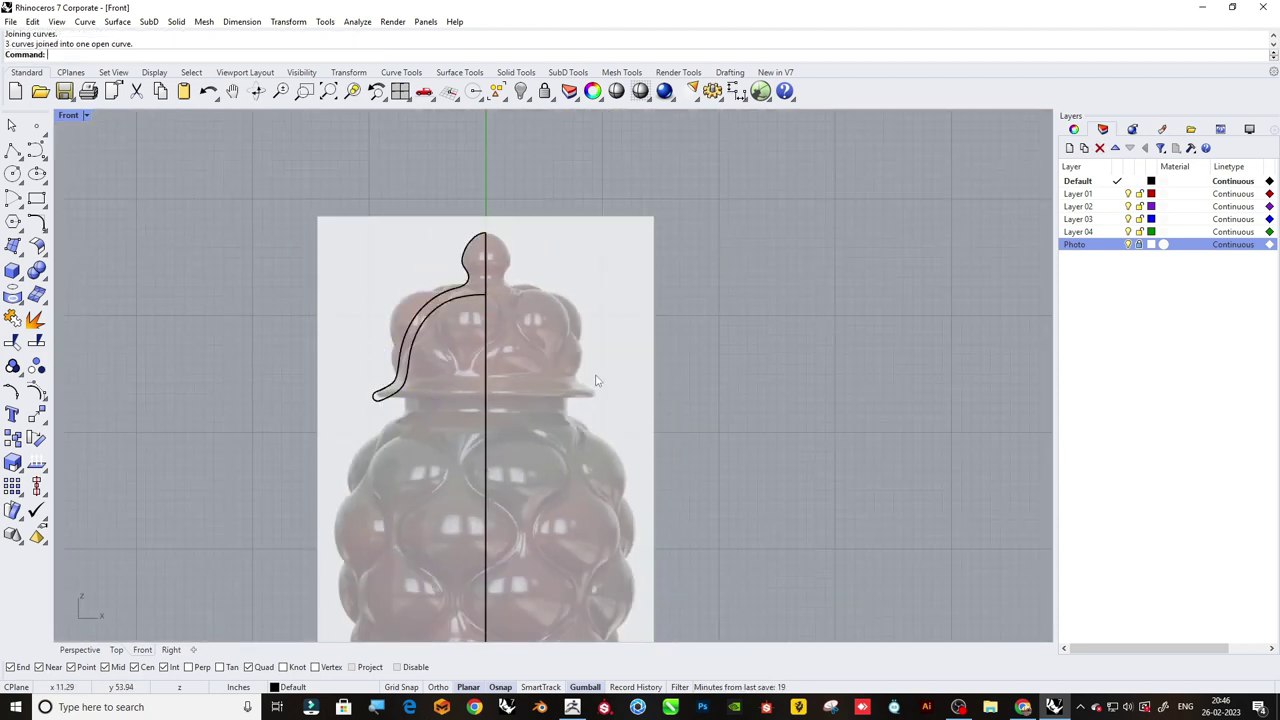
scroll(390, 385, up, 4)
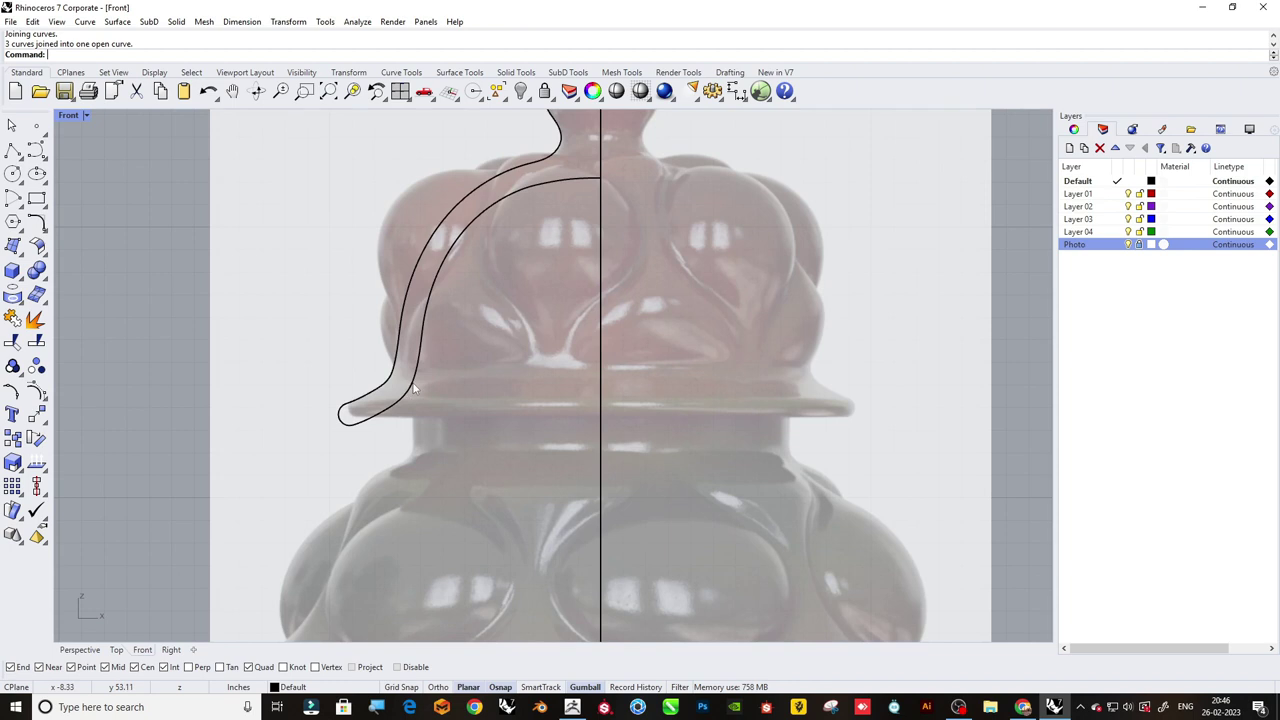
Start an Interpolate Points curve just beneath the lid's rim.
click(42, 159)
click(84, 158)
scroll(414, 429, up, 3)
scroll(453, 340, up, 3)
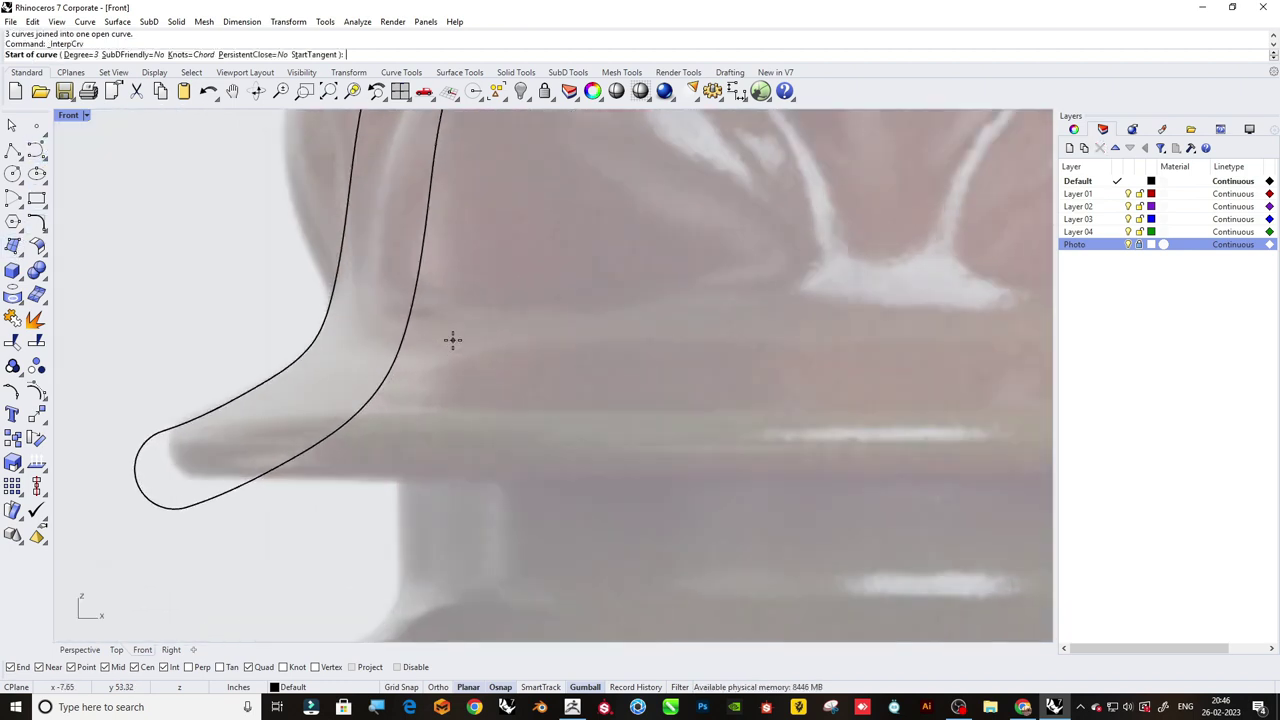
click(420, 328)
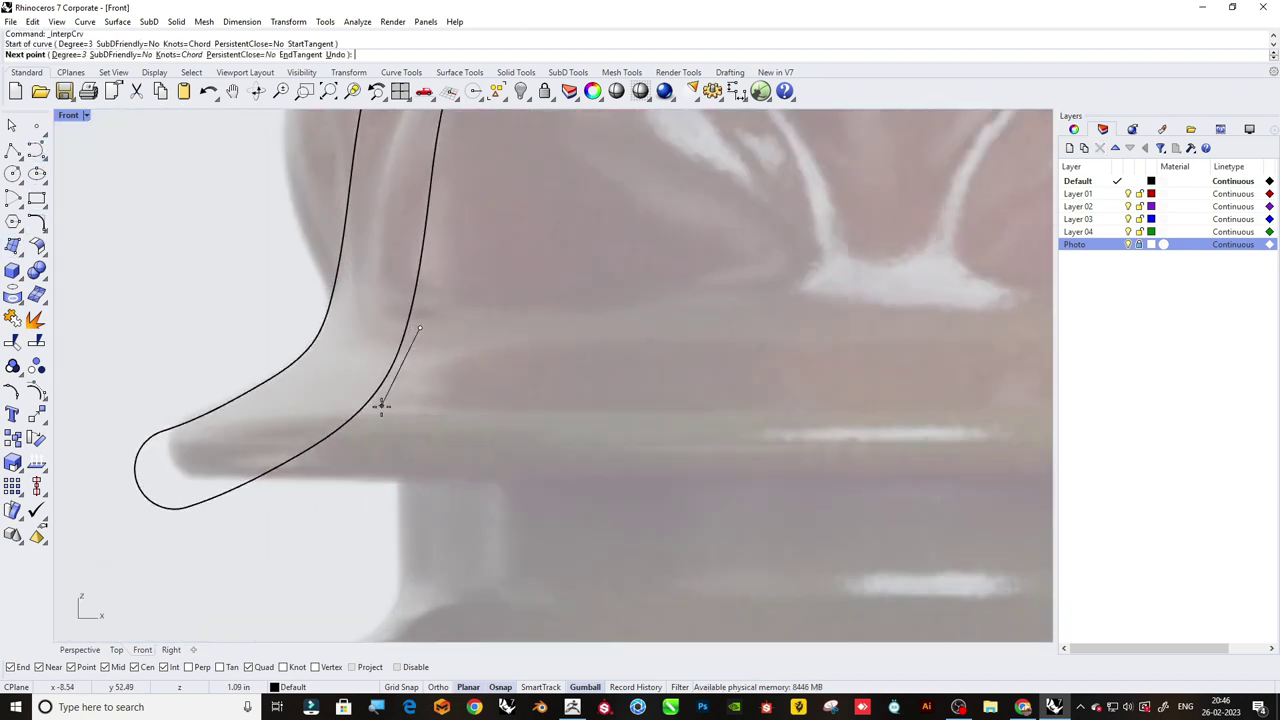
Place points down the neck outline, past its outward curve, toward the jar's shoulder.
scroll(380, 400, up, 1)
scroll(432, 348, down, 1)
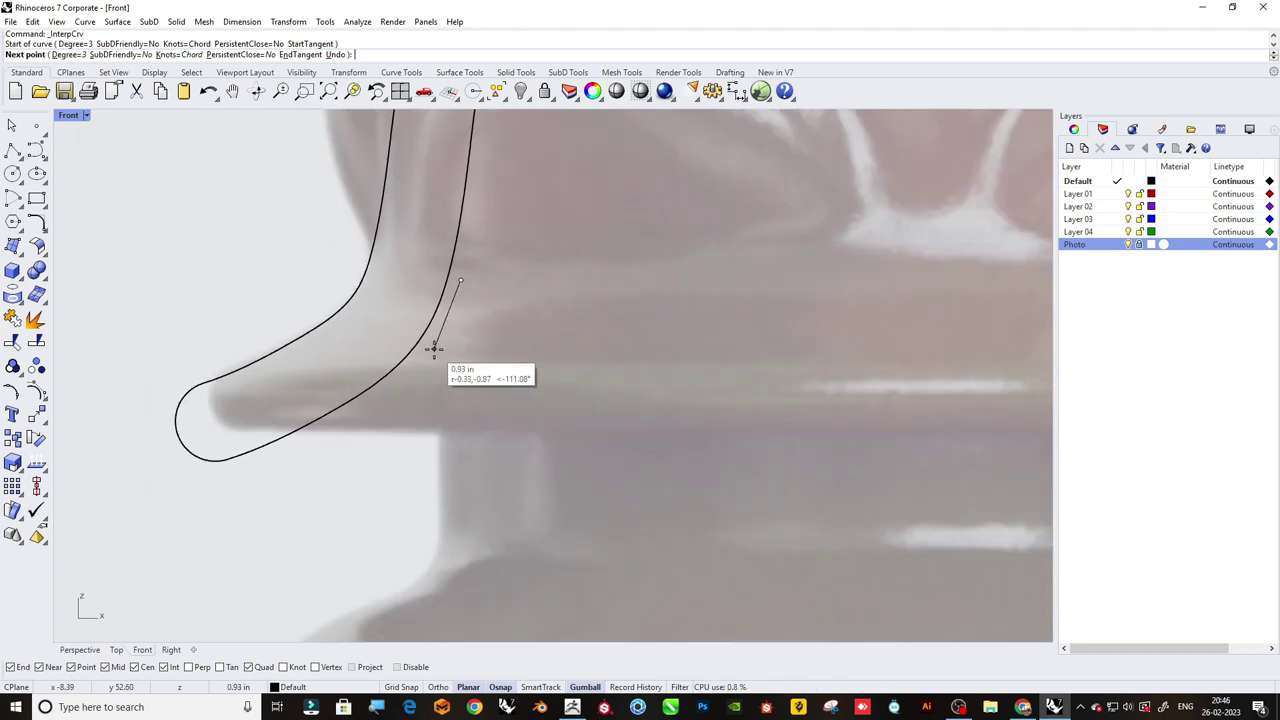
click(430, 348)
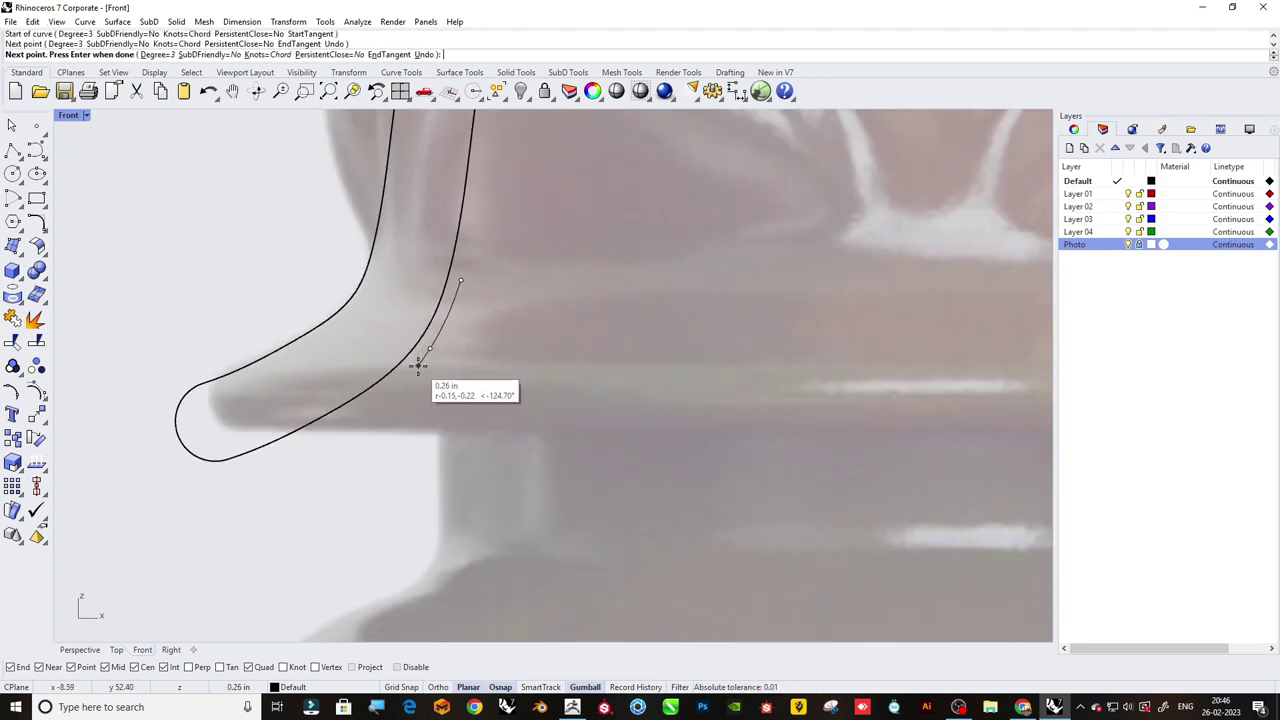
click(418, 366)
scroll(420, 380, down, 1)
scroll(423, 376, down, 1)
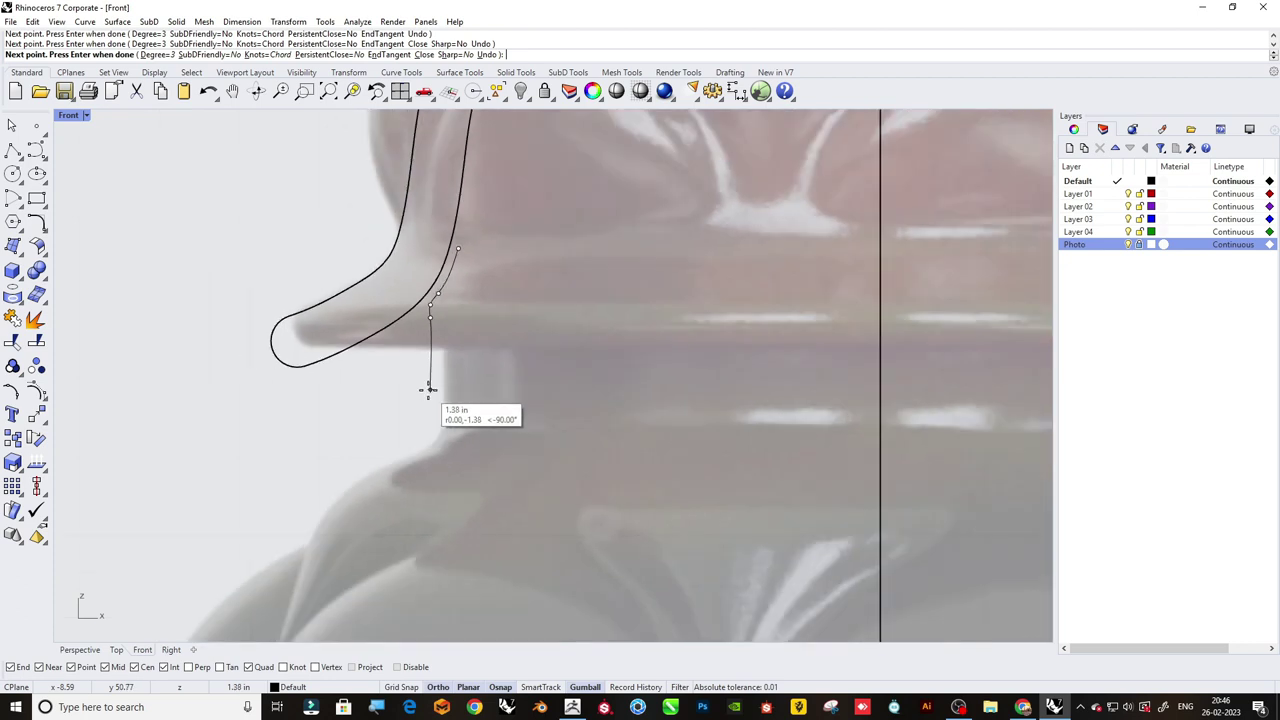
click(430, 390)
click(428, 422)
click(423, 441)
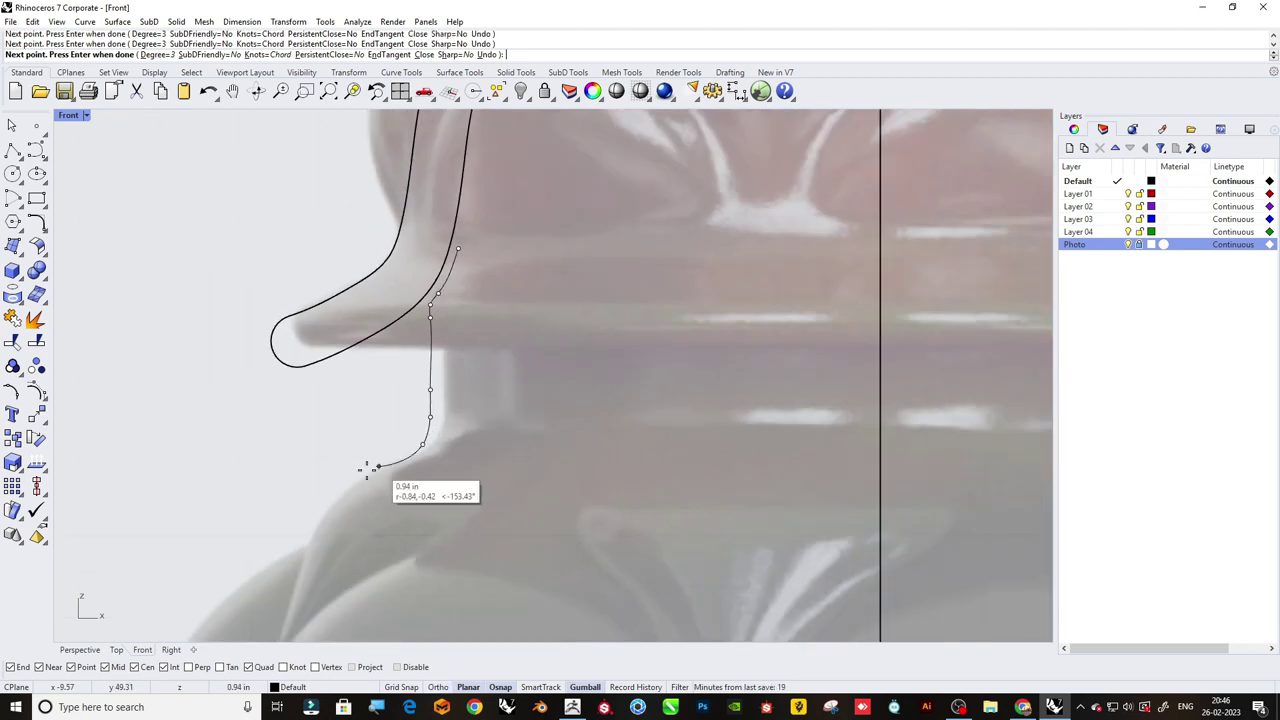
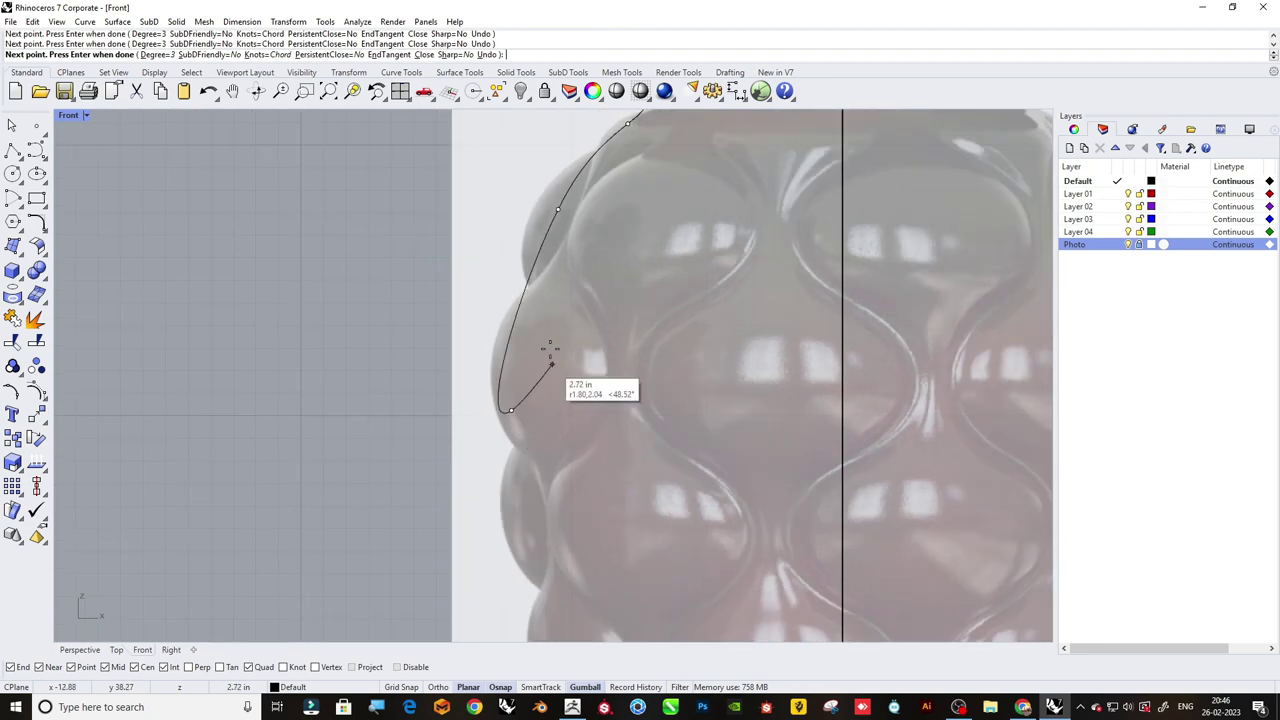
Finish the traced profile curve with points down to the vase's base corner.
scroll(549, 349, down, 2)
scroll(563, 457, up, 1)
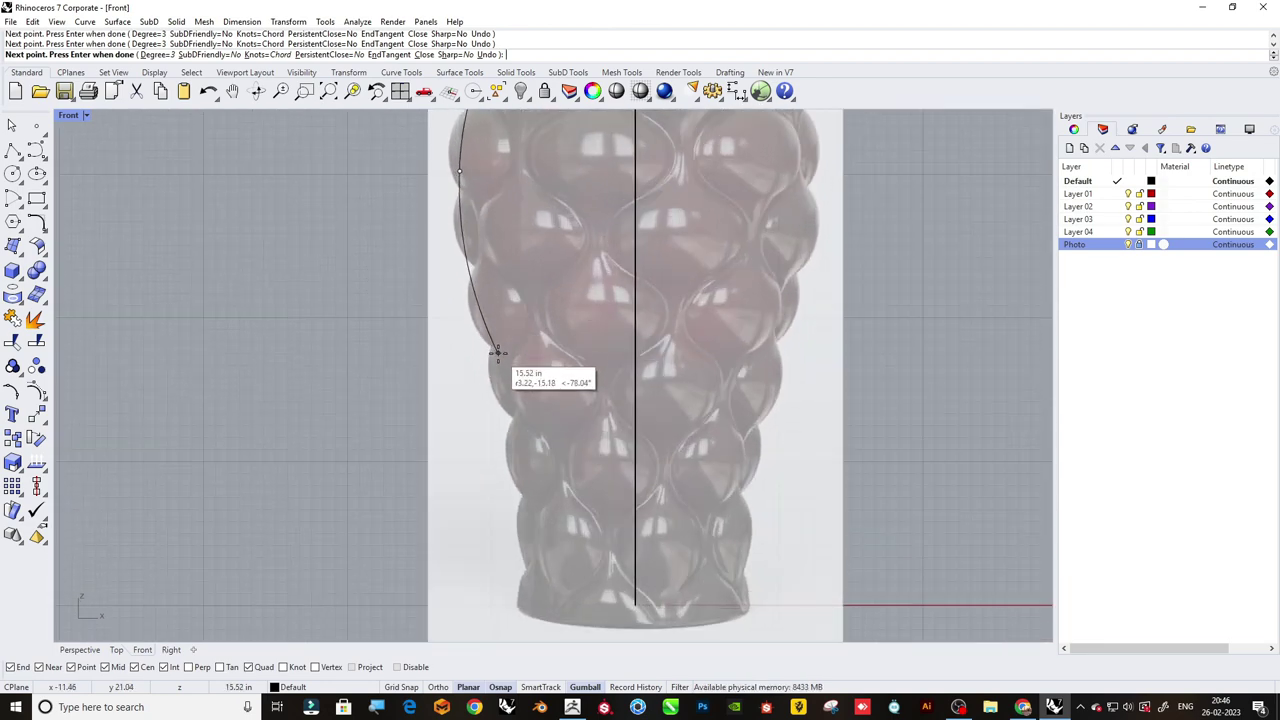
scroll(508, 364, up, 1)
scroll(505, 366, up, 2)
scroll(508, 430, up, 1)
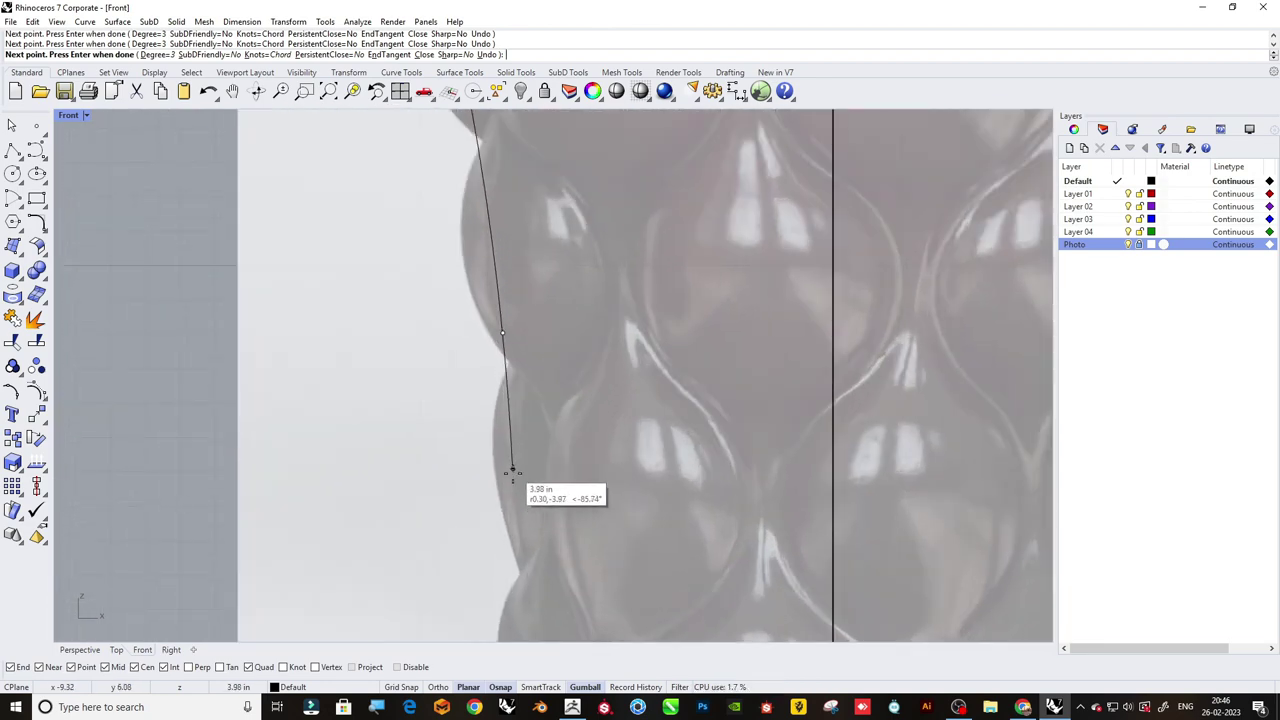
scroll(514, 500, up, 1)
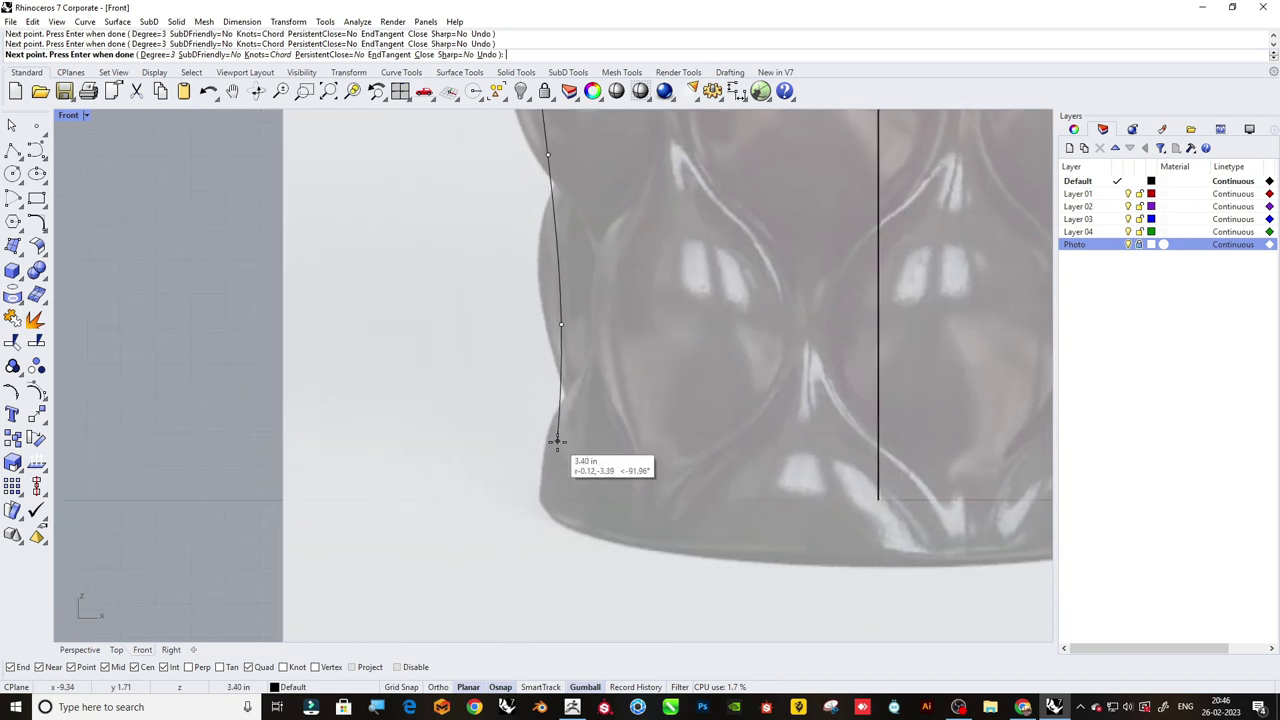
click(557, 422)
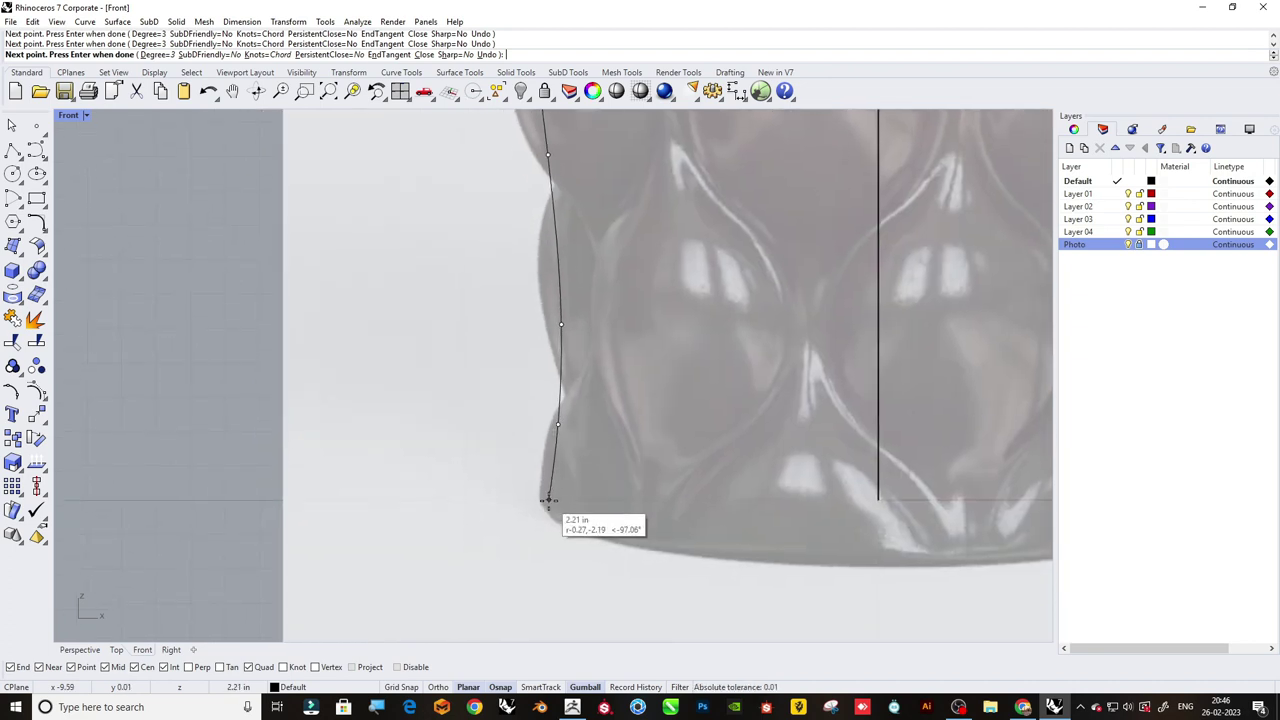
click(547, 517)
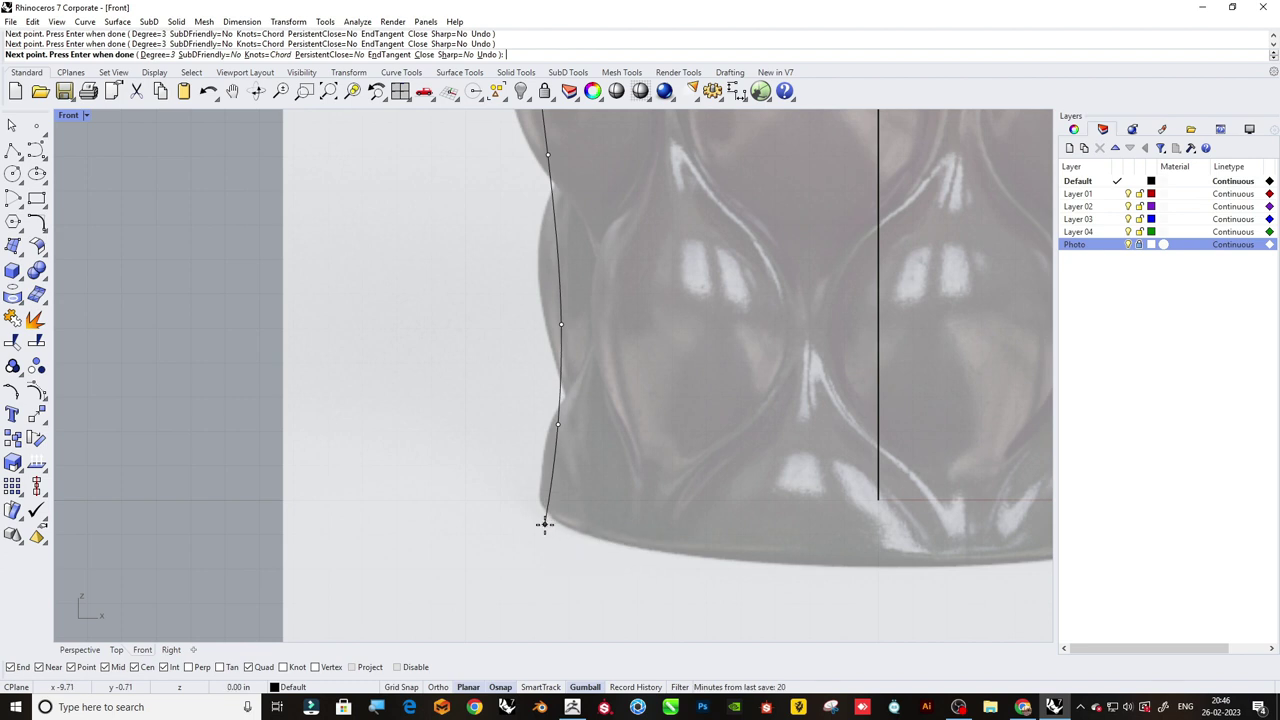
key(Return)
Draw a flat base line from the axis past the profile and trim off its outer stub.
key(Return)
click(879, 500)
click(469, 500)
key(Return)
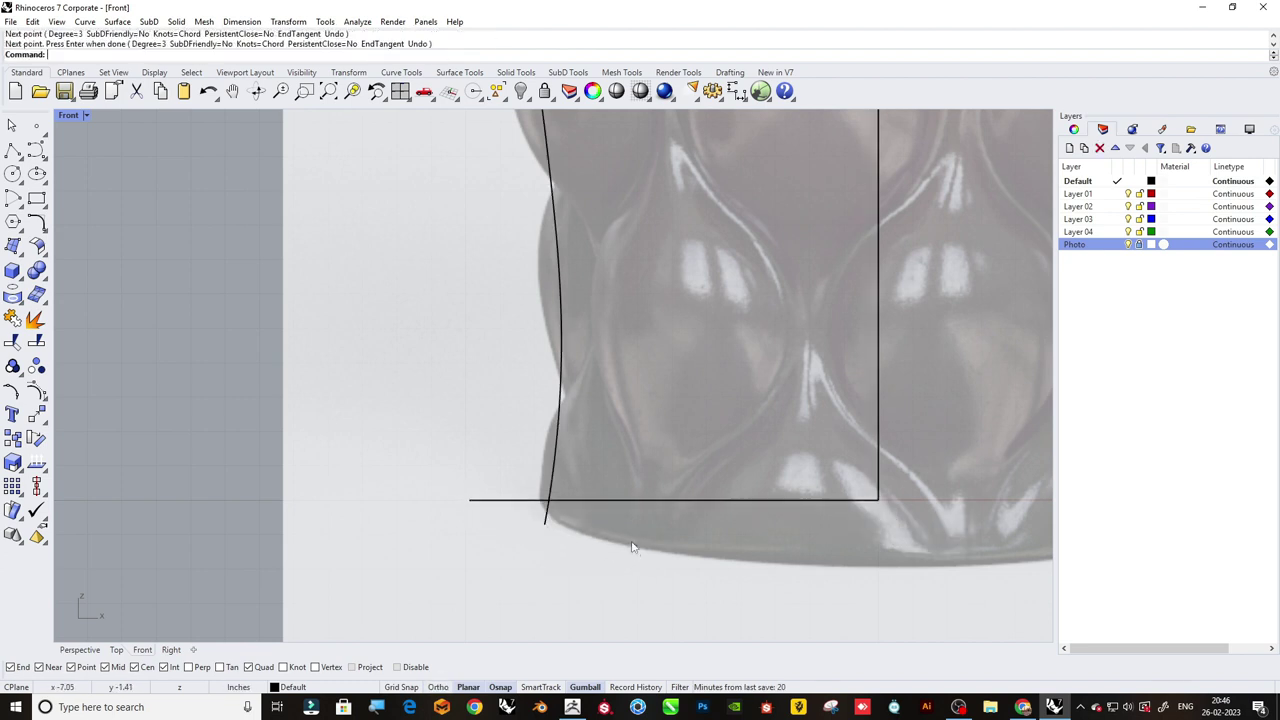
drag(628, 534, 463, 434)
text(trim)
key(Return)
click(531, 507)
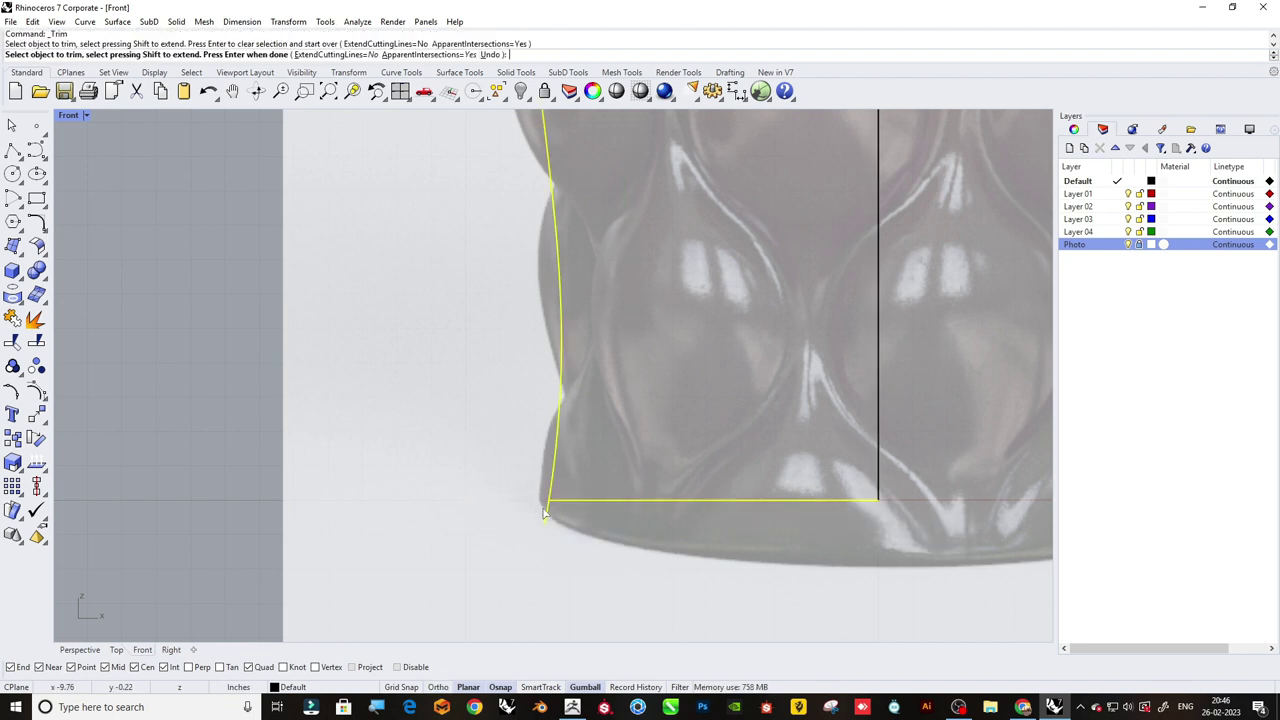
Join the traced profile and base line into one open curve.
key(Return)
scroll(547, 505, down, 1)
text(join)
key(Return)
scroll(564, 536, down, 3)
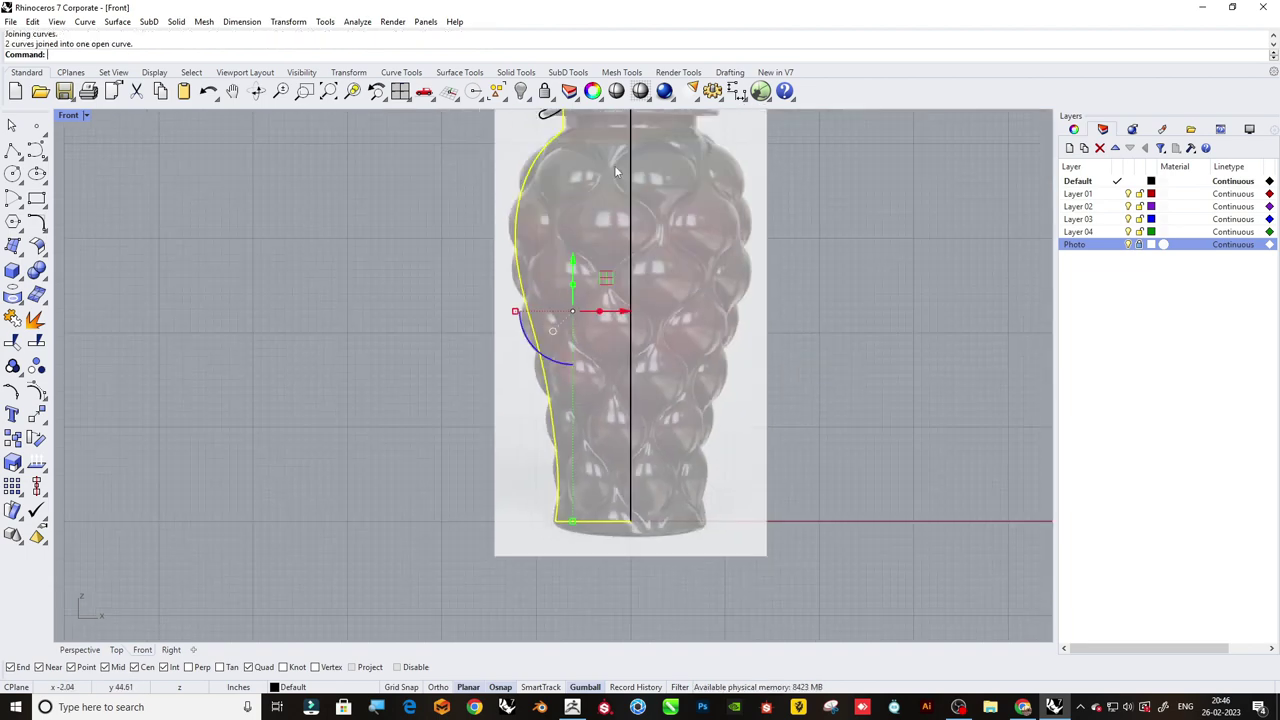
scroll(460, 284, up, 2)
scroll(460, 284, up, 3)
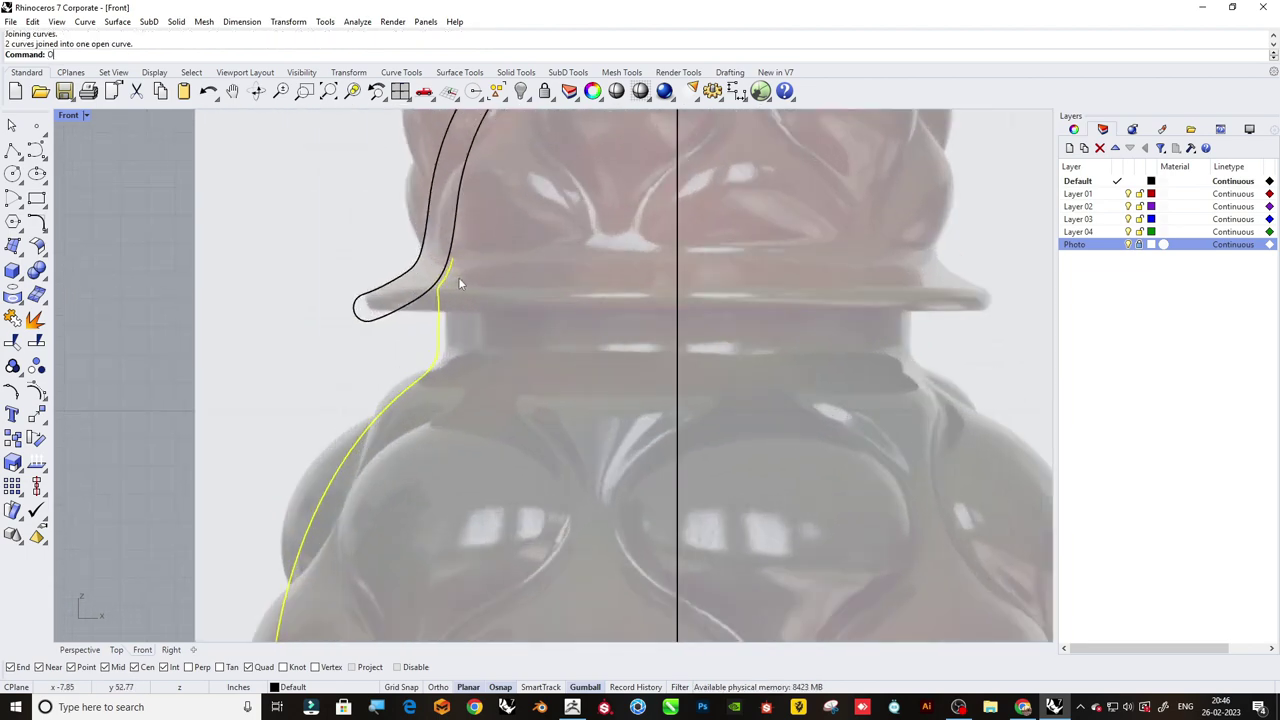
Offset the outer profile curve inward to form the inner wall.
text(ffset)
key(Return)
click(472, 290)
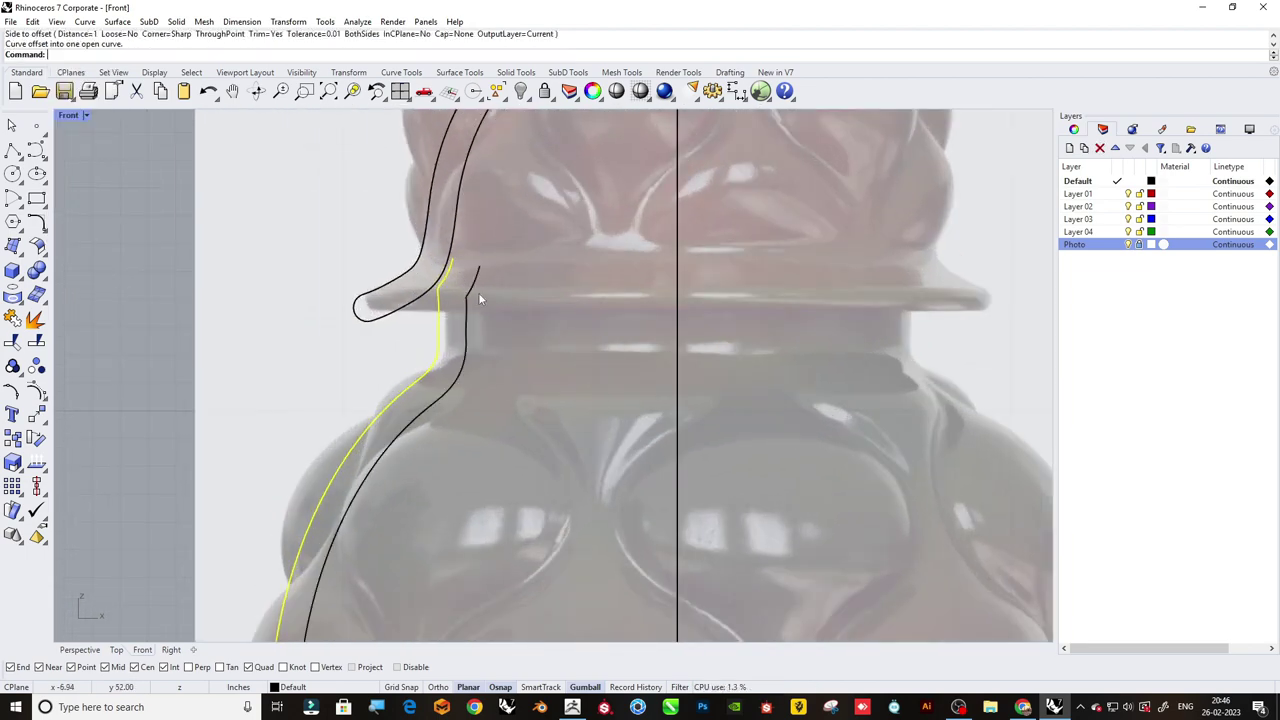
scroll(478, 292, up, 3)
Delete the three control points at the top of the offset curve.
click(482, 304)
scroll(474, 296, up, 3)
drag(450, 320, 519, 376)
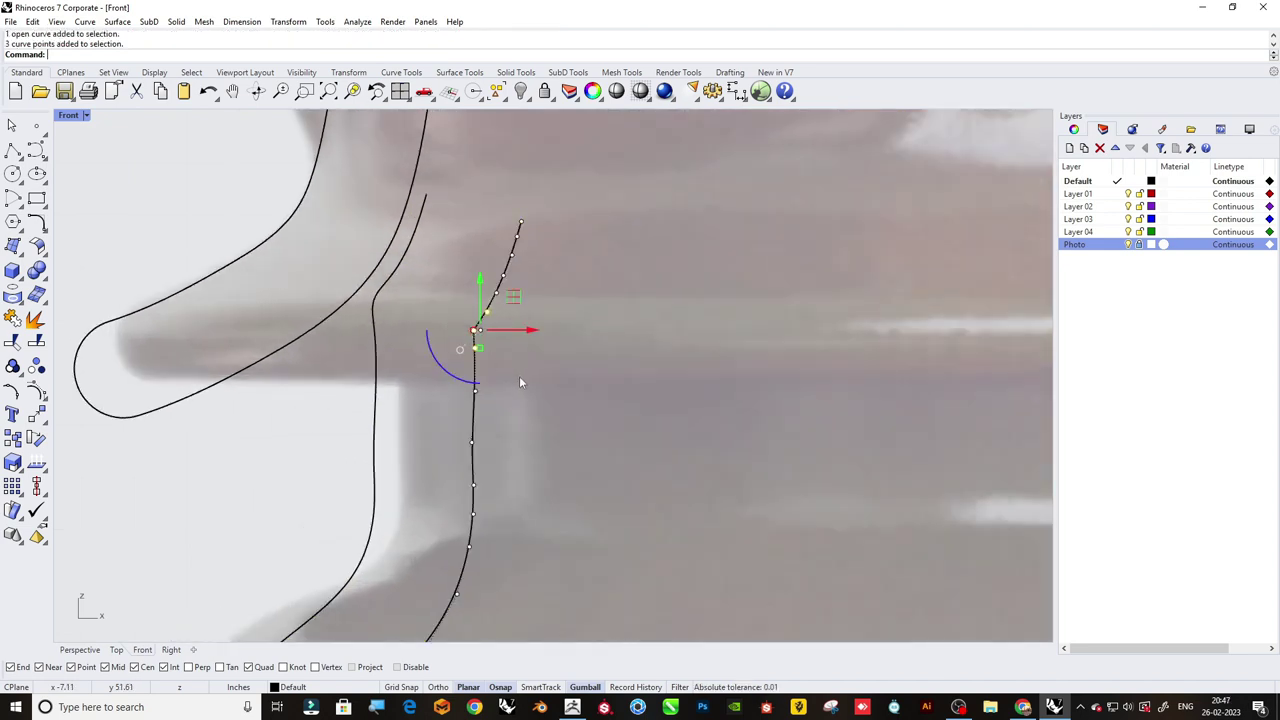
key(Delete)
scroll(489, 260, down, 2)
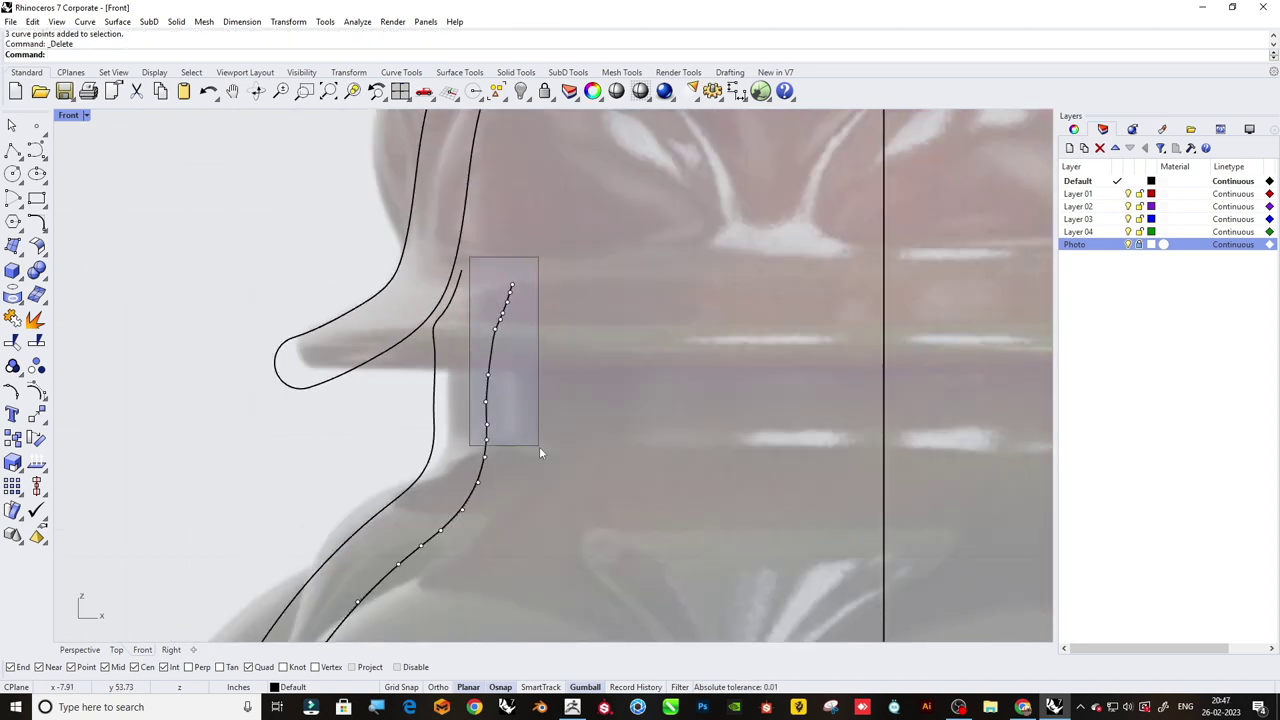
Align the inner neck points vertically with VertCenter to straighten the neck.
drag(539, 452, 537, 476)
click(40, 490)
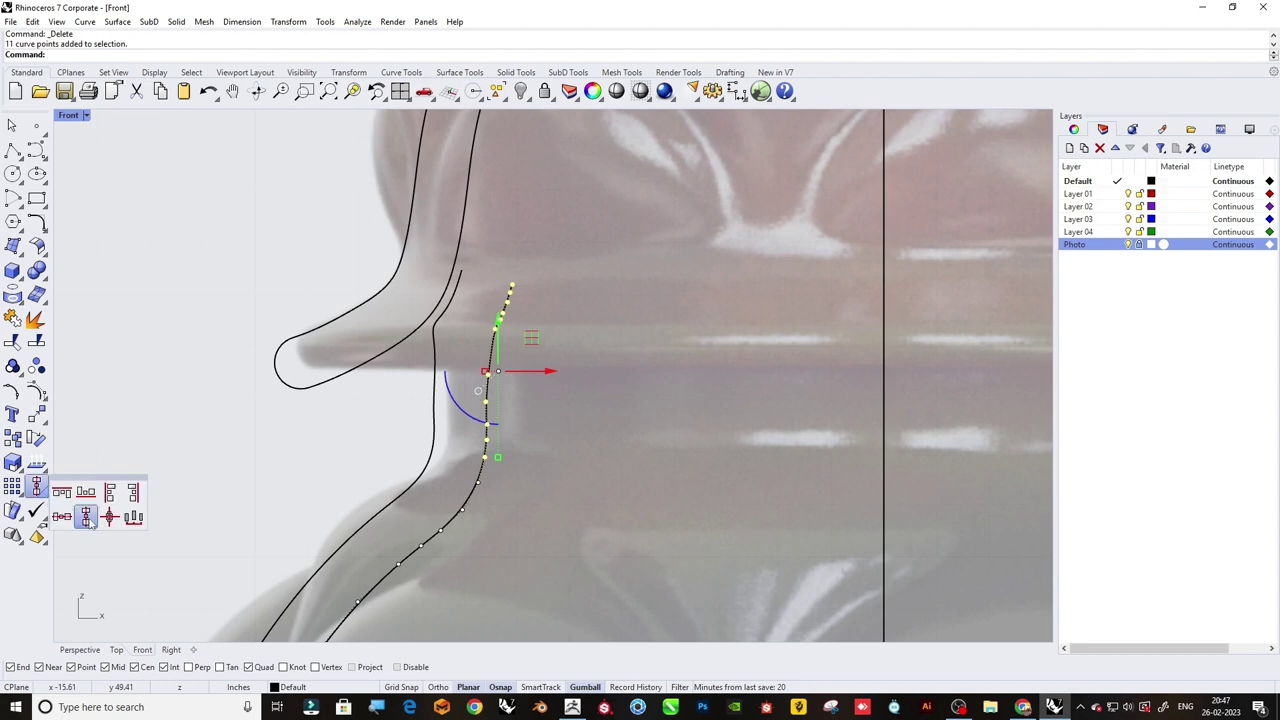
click(88, 525)
scroll(490, 420, up, 2)
scroll(482, 450, up, 2)
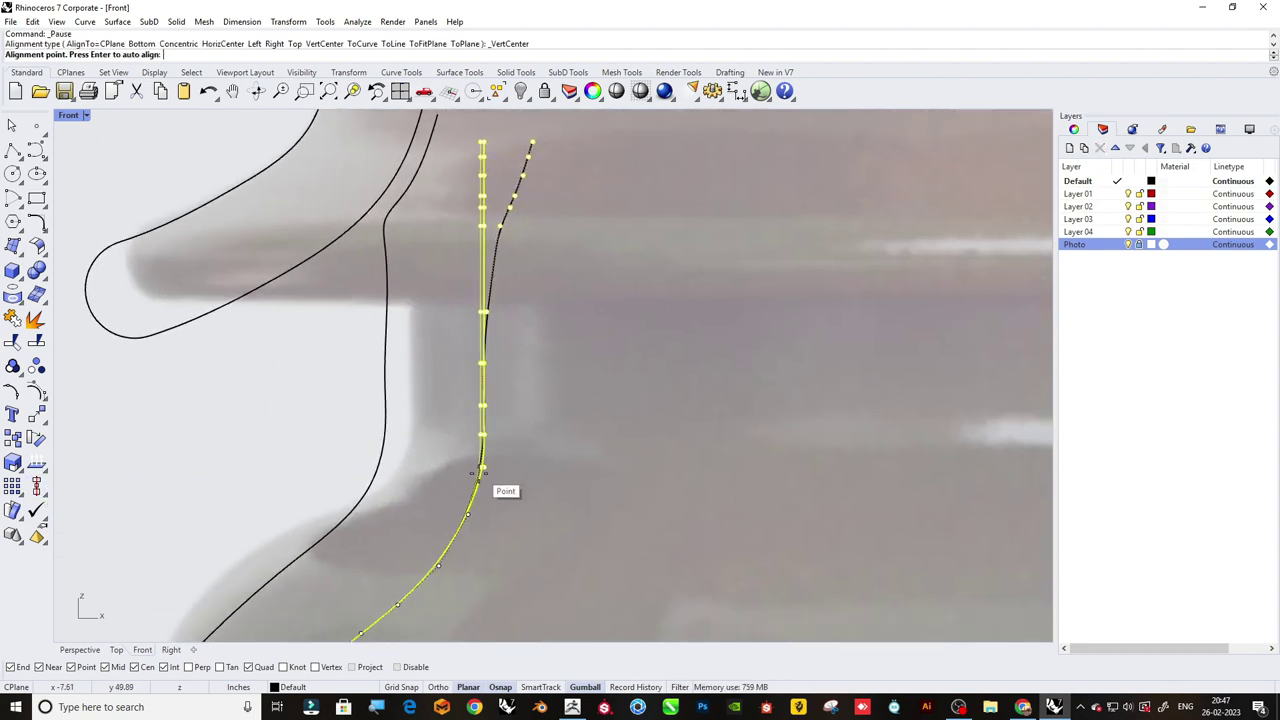
key(Return)
scroll(575, 393, down, 2)
key(Escape)
scroll(481, 269, up, 3)
scroll(462, 297, up, 2)
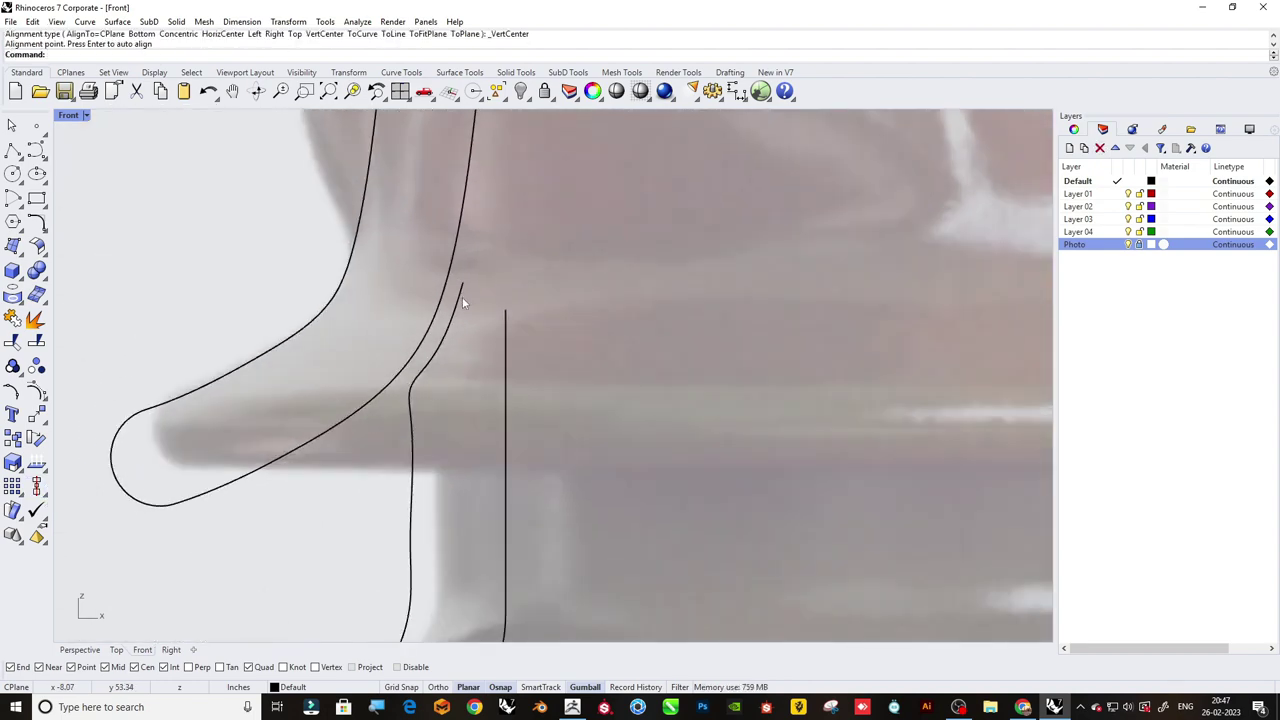
click(13, 148)
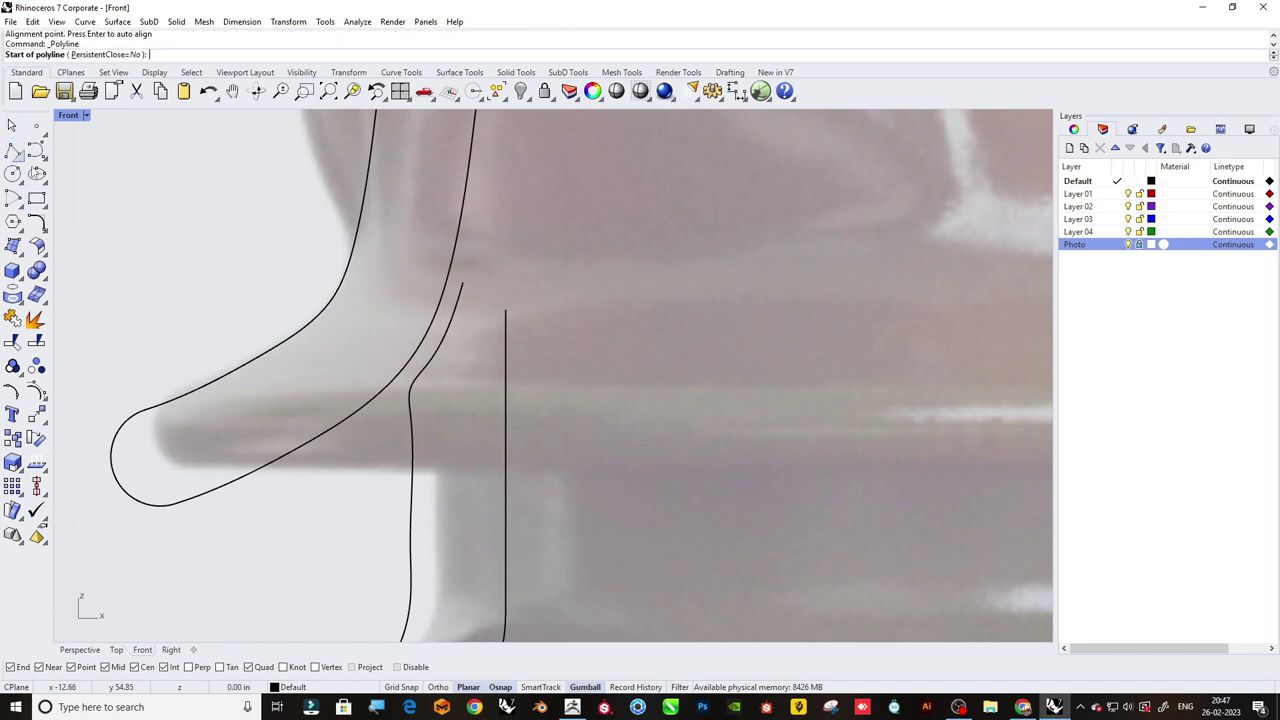
Draw a horizontal polyline rim across the top of the vertical neck.
click(512, 306)
scroll(466, 320, up, 2)
scroll(440, 305, up, 2)
scroll(428, 302, up, 2)
click(430, 310)
key(Return)
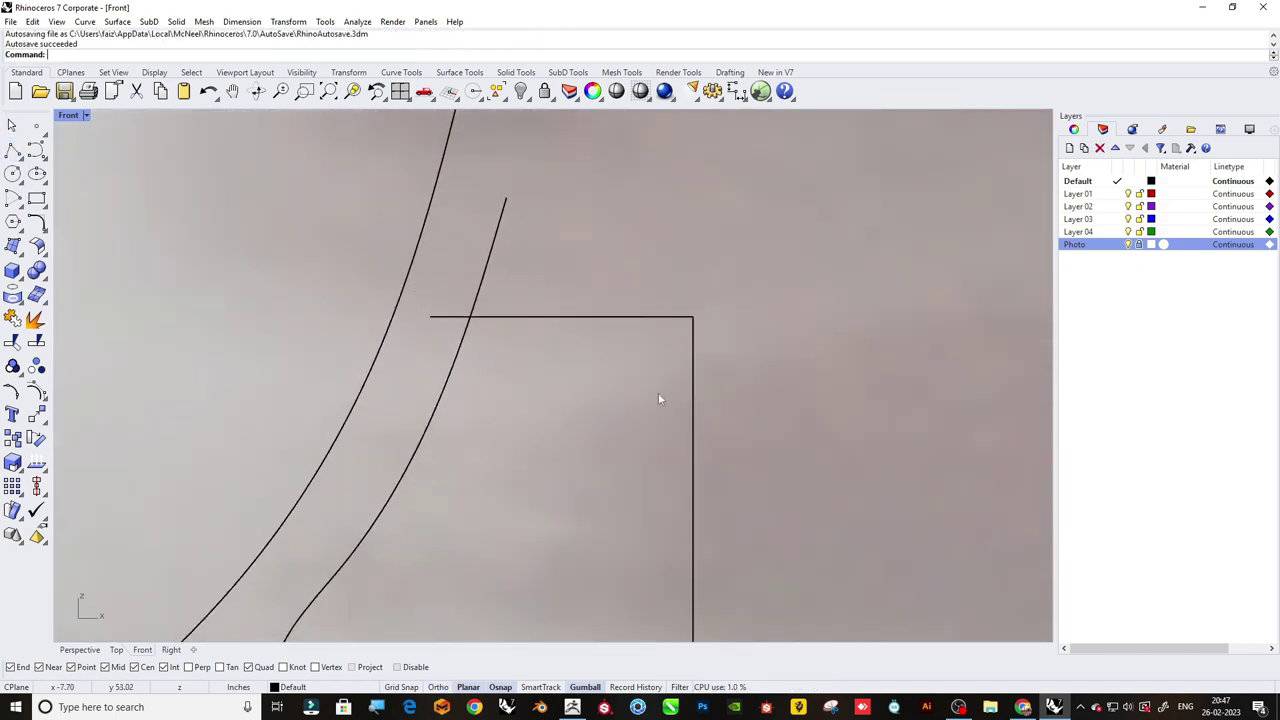
Trim the inner curve above the rim and the rim line's left stub.
drag(658, 397, 456, 268)
text(trim)
key(Return)
click(485, 285)
click(458, 319)
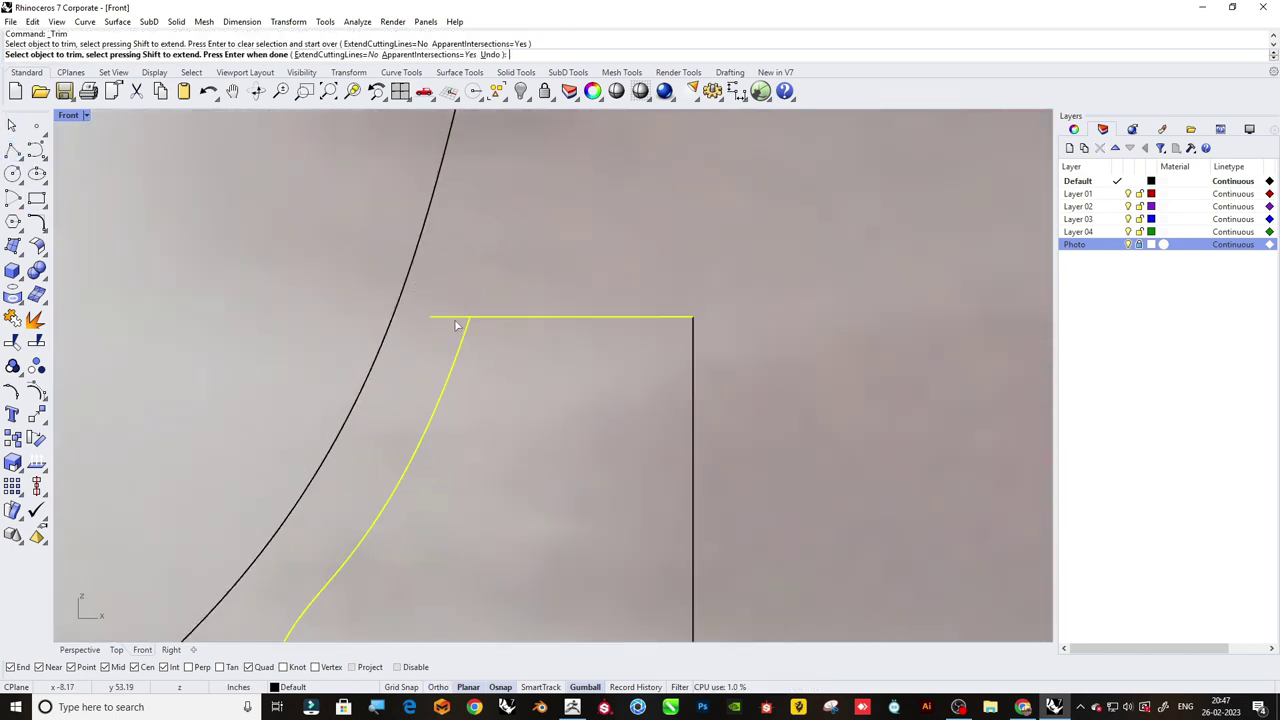
scroll(457, 325, down, 3)
key(Return)
Select the trimmed inner wall curve with its control points displayed.
click(540, 350)
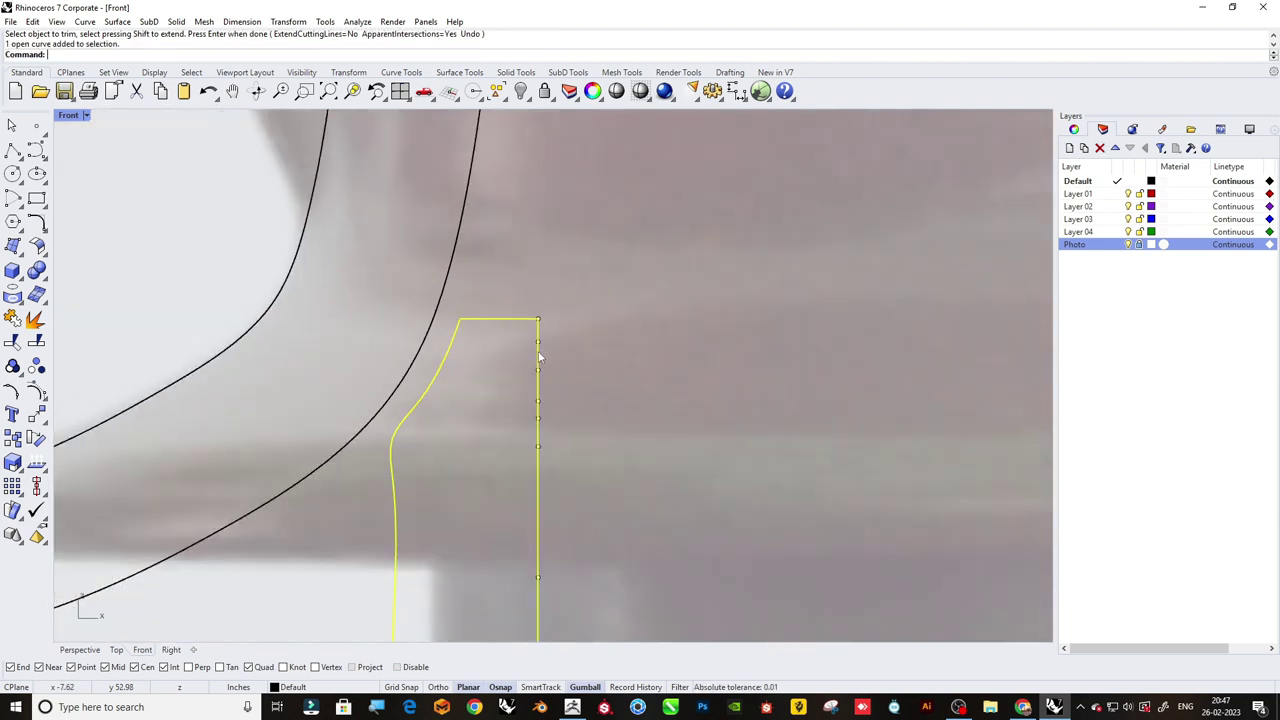
scroll(545, 355, down, 3)
key(Escape)
click(484, 437)
scroll(480, 400, up, 3)
scroll(432, 261, up, 2)
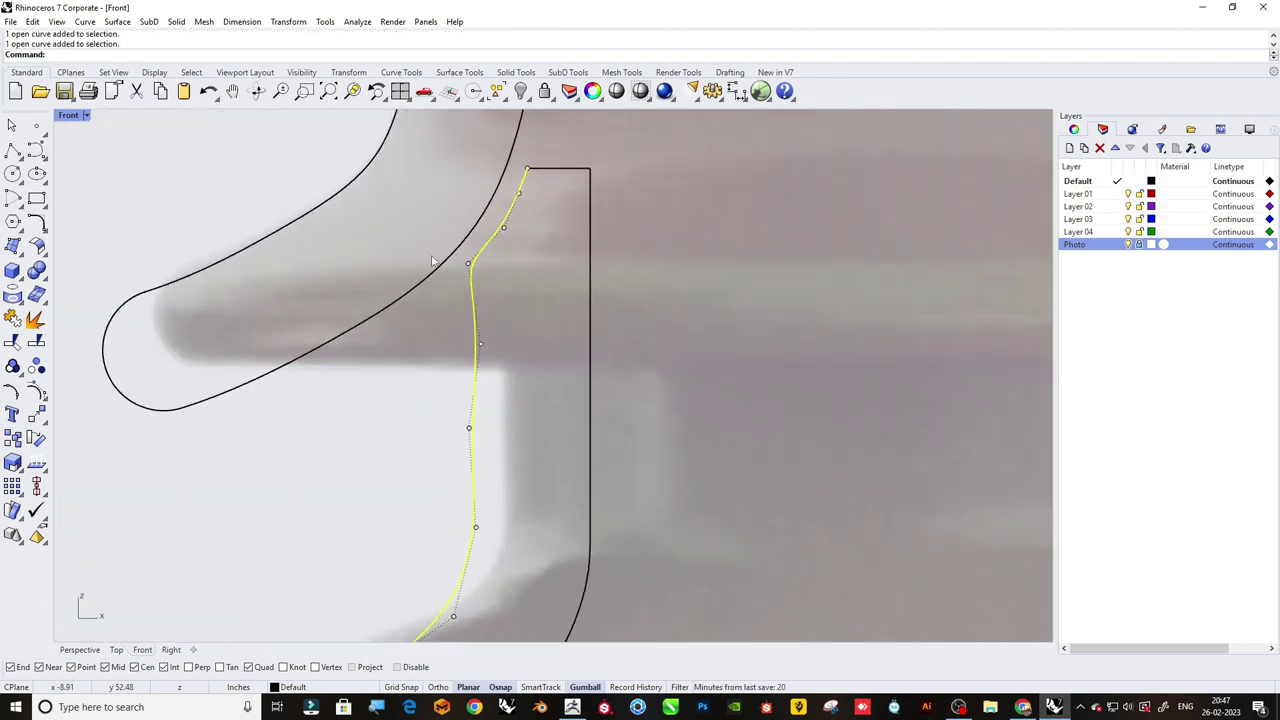
scroll(401, 228, up, 2)
Align four neck points vertically, then select the wall curves except the lid.
drag(383, 157, 477, 523)
scroll(468, 410, down, 1)
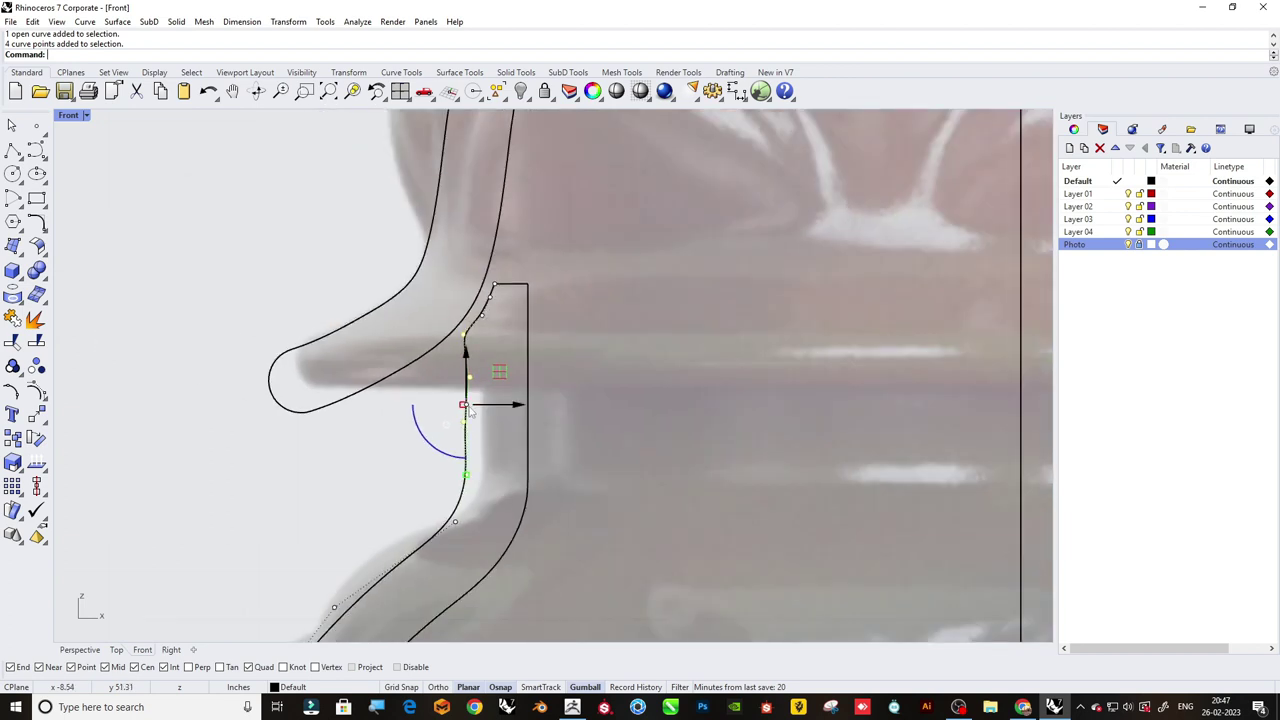
click(44, 505)
click(87, 515)
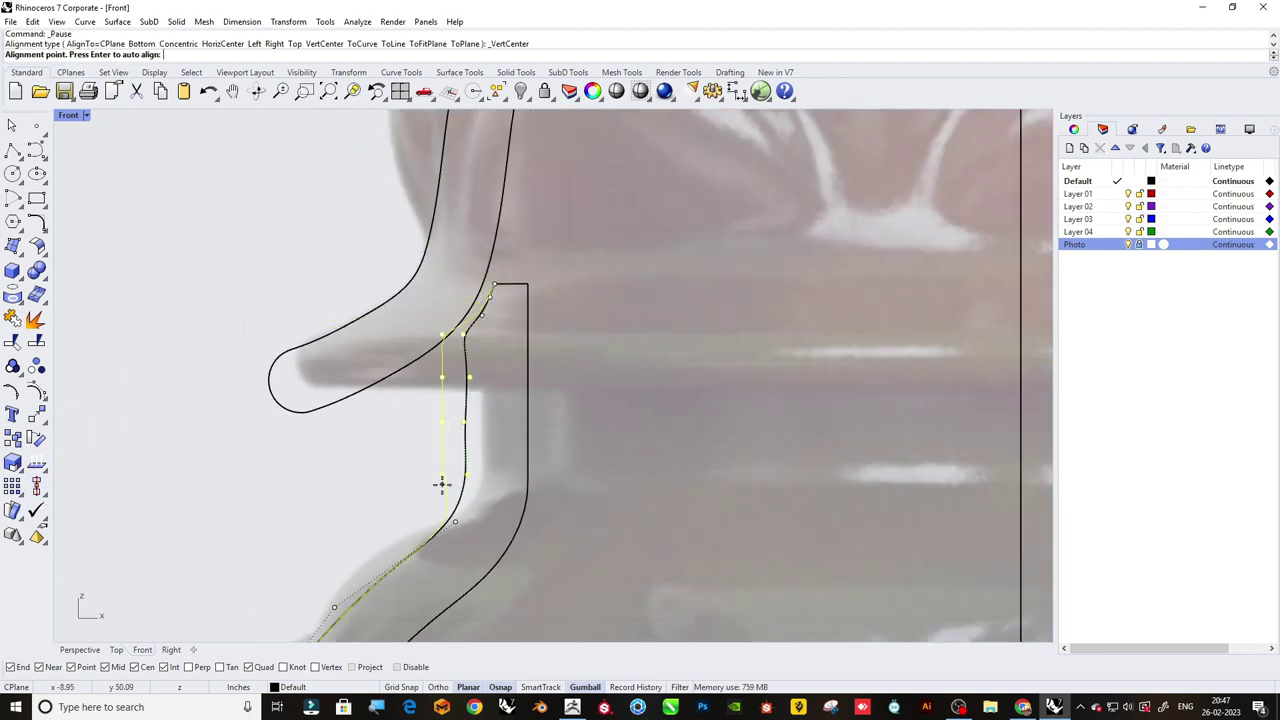
scroll(443, 480, up, 2)
click(478, 458)
scroll(502, 432, down, 3)
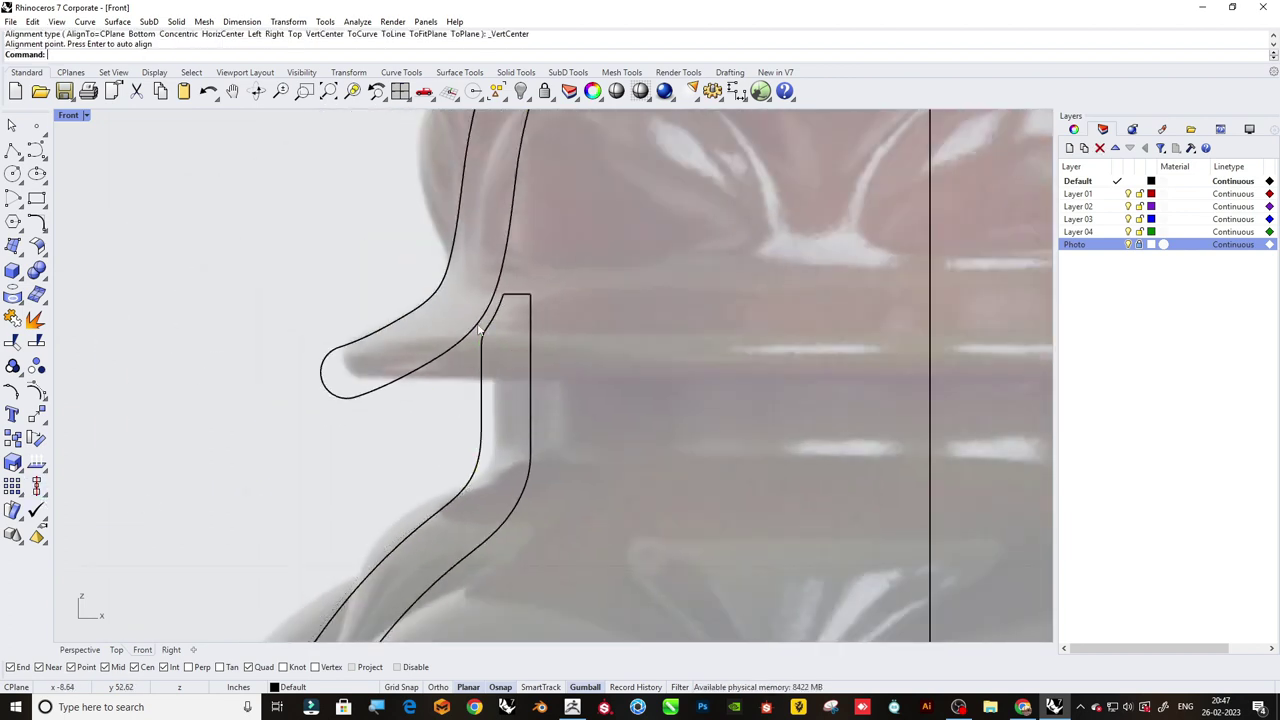
drag(569, 467, 478, 330)
ctrl+click(457, 275)
Join the selected wall curves into a single vase profile curve.
scroll(469, 257, down, 3)
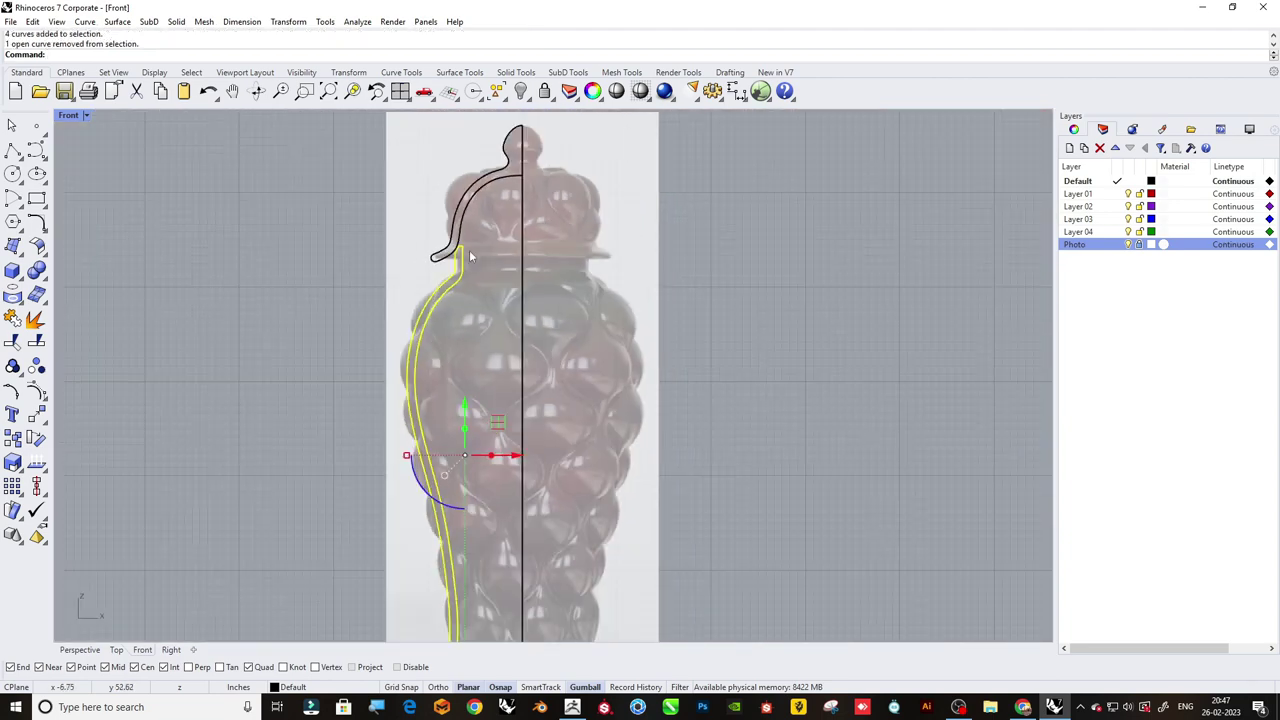
key(ctrl+j)
scroll(490, 270, down, 3)
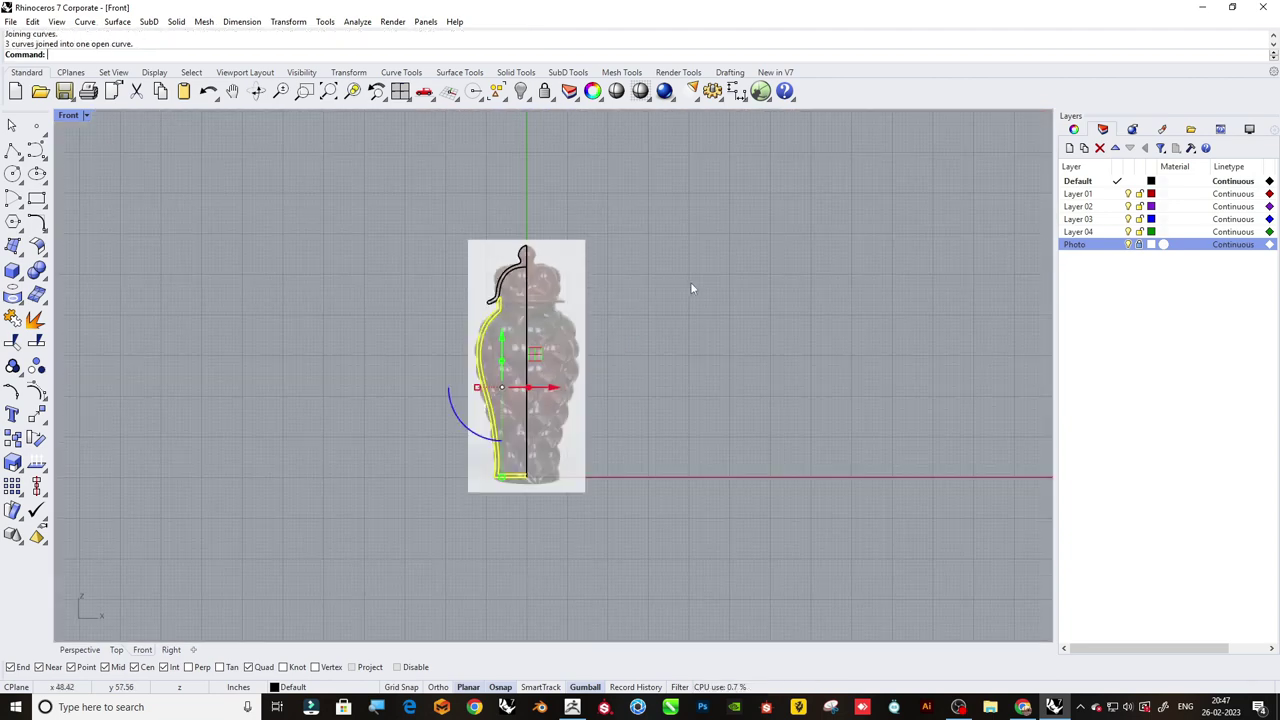
key(Escape)
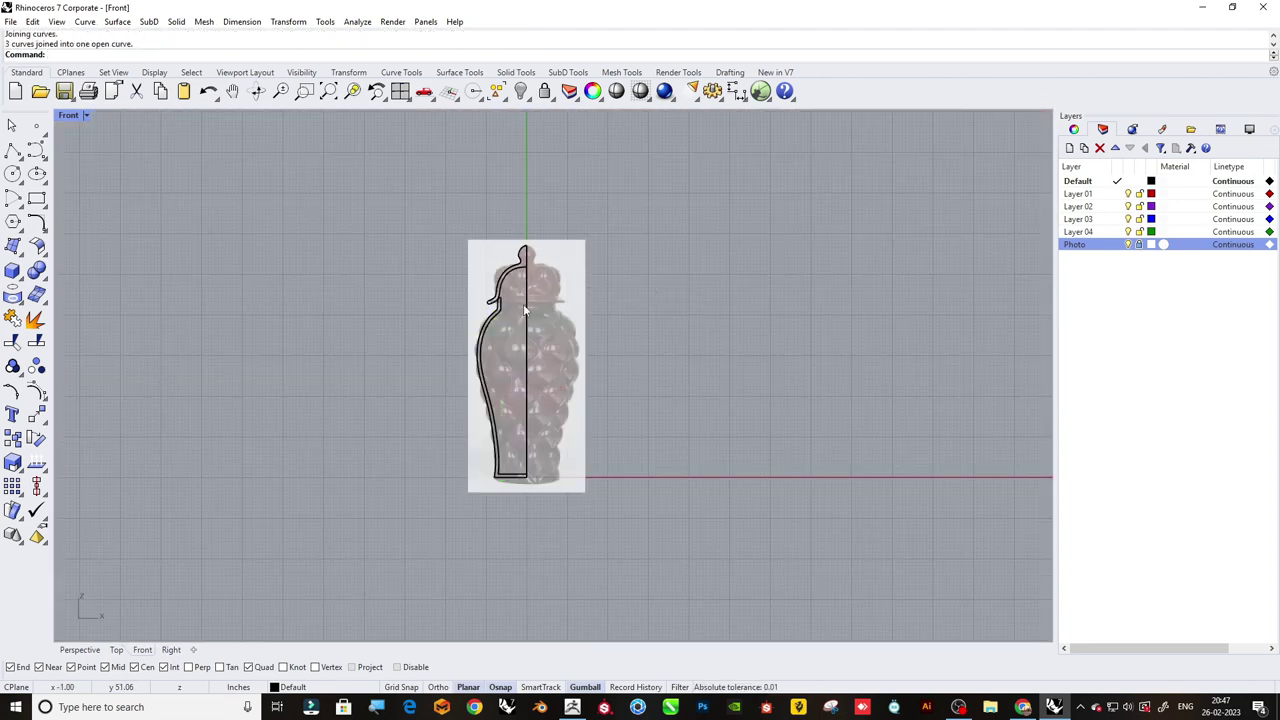
scroll(520, 470, up, 3)
scroll(527, 458, up, 4)
click(527, 458)
scroll(527, 458, down, 5)
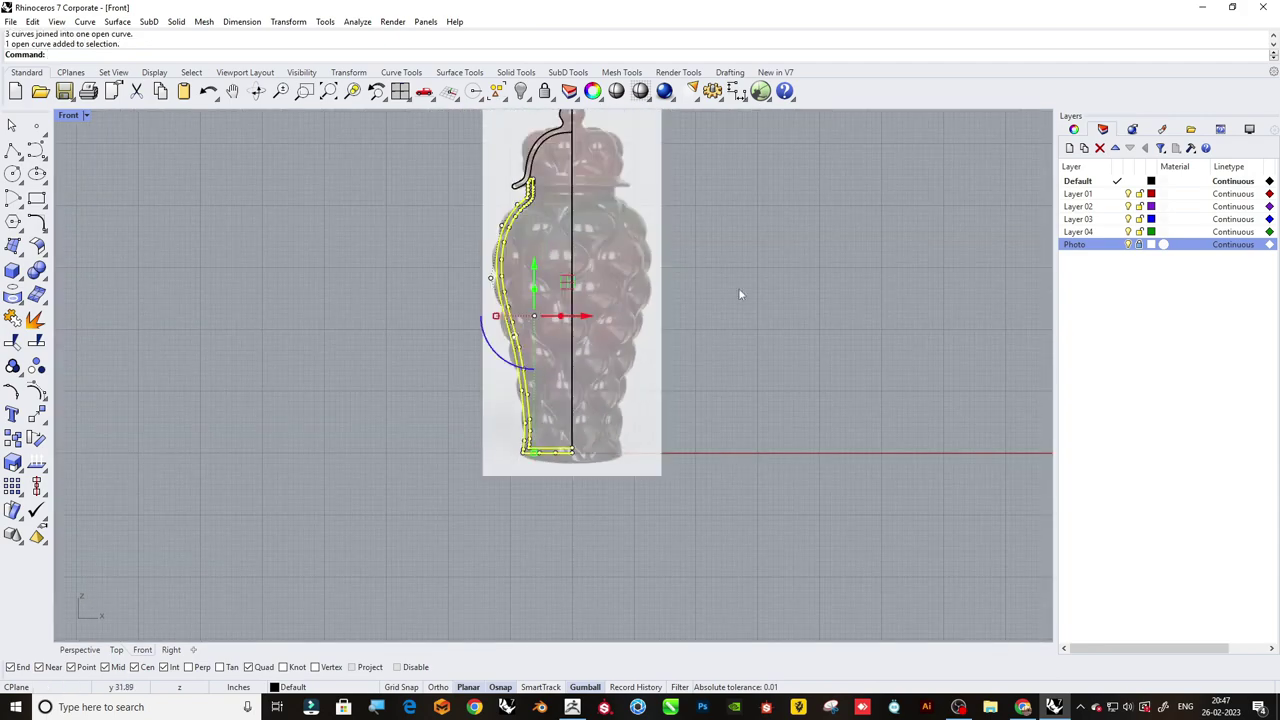
key(Escape)
scroll(508, 191, up, 5)
scroll(508, 191, down, 5)
text(Fillet)
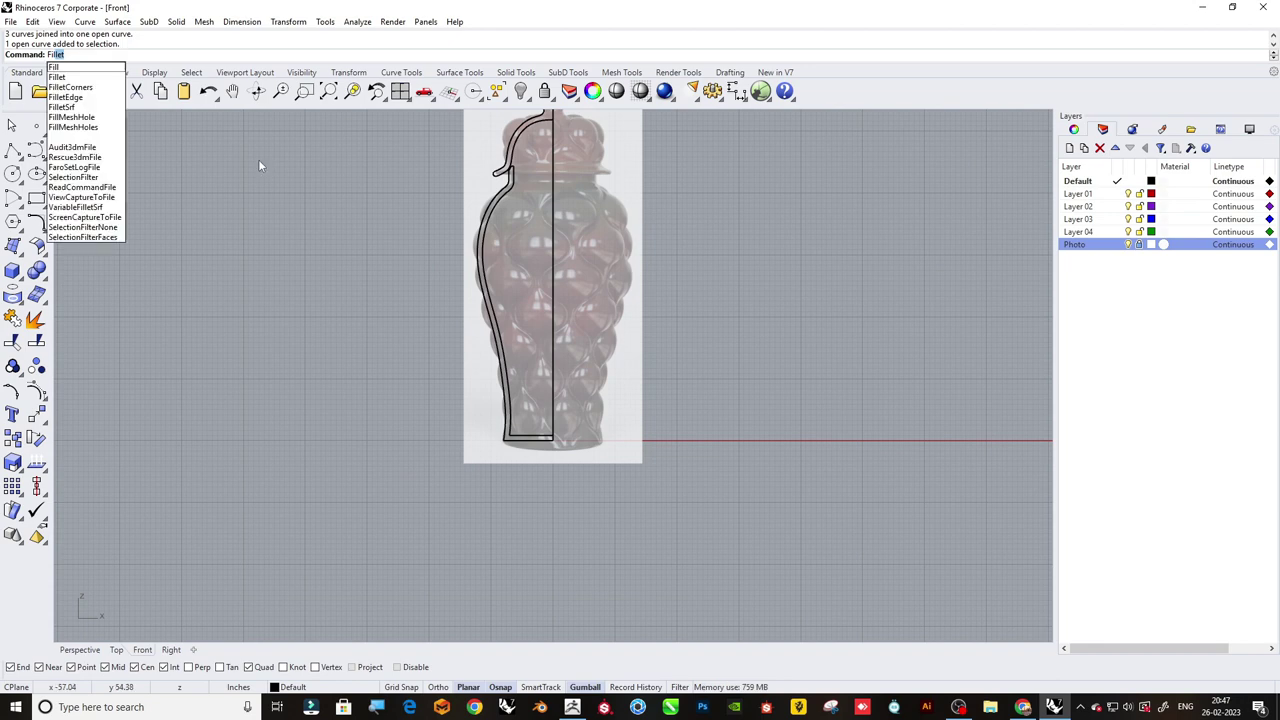
Fillet the outer bottom corner of the profile with radius 0.25.
key(Return)
scroll(513, 439, up, 4)
scroll(513, 439, up, 4)
text(.25)
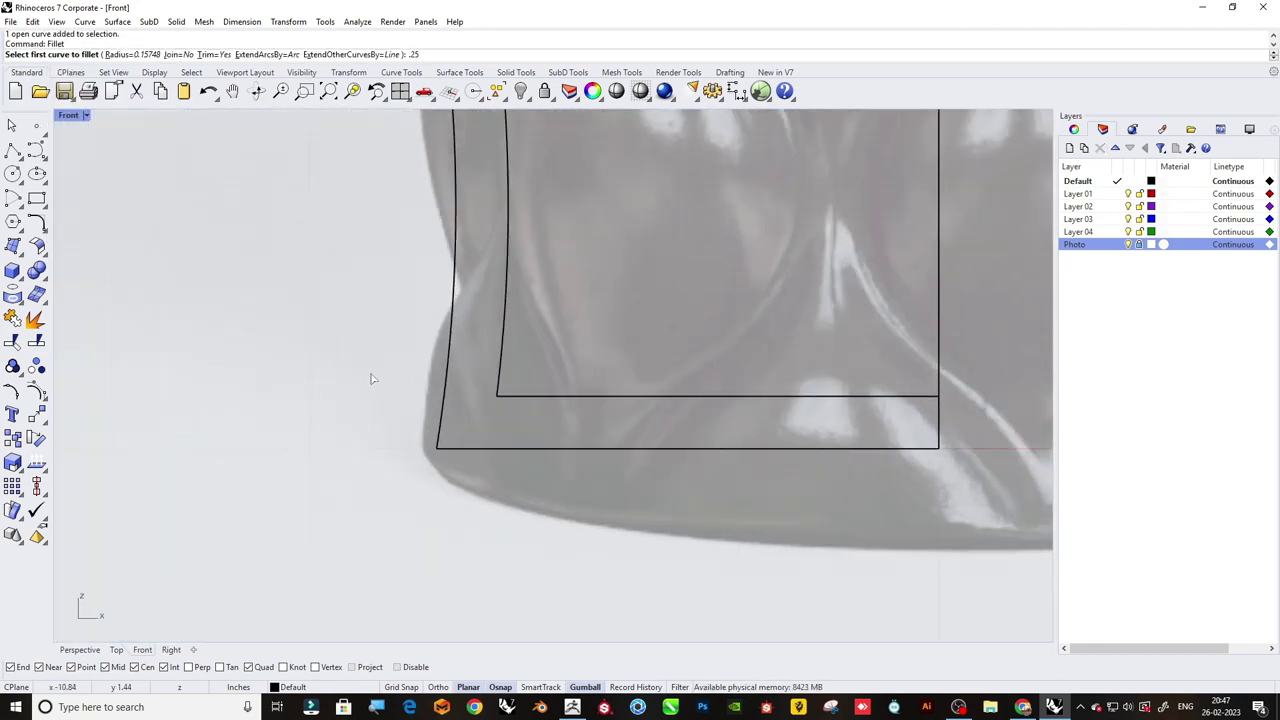
key(Return)
scroll(448, 440, up, 3)
click(403, 420)
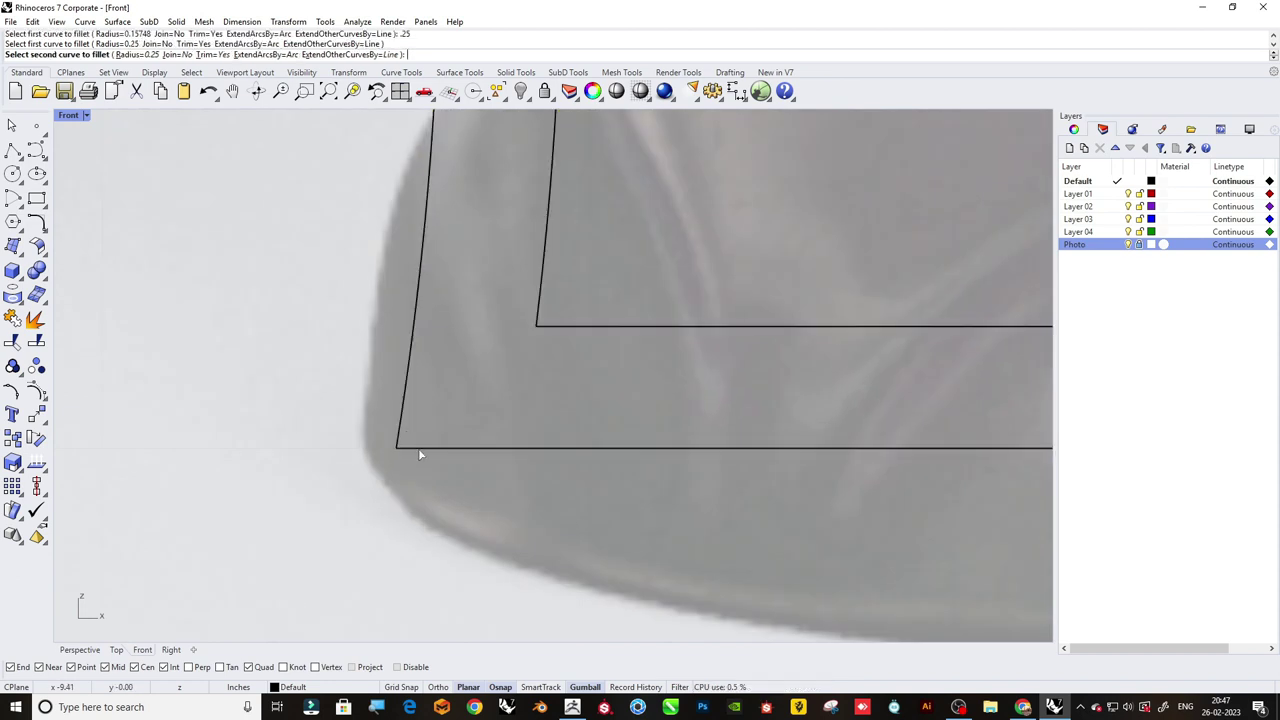
click(410, 445)
scroll(466, 422, down, 2)
Repeat the 0.25 fillet on the inner bottom corner.
key(Return)
scroll(466, 422, up, 2)
click(471, 385)
click(486, 396)
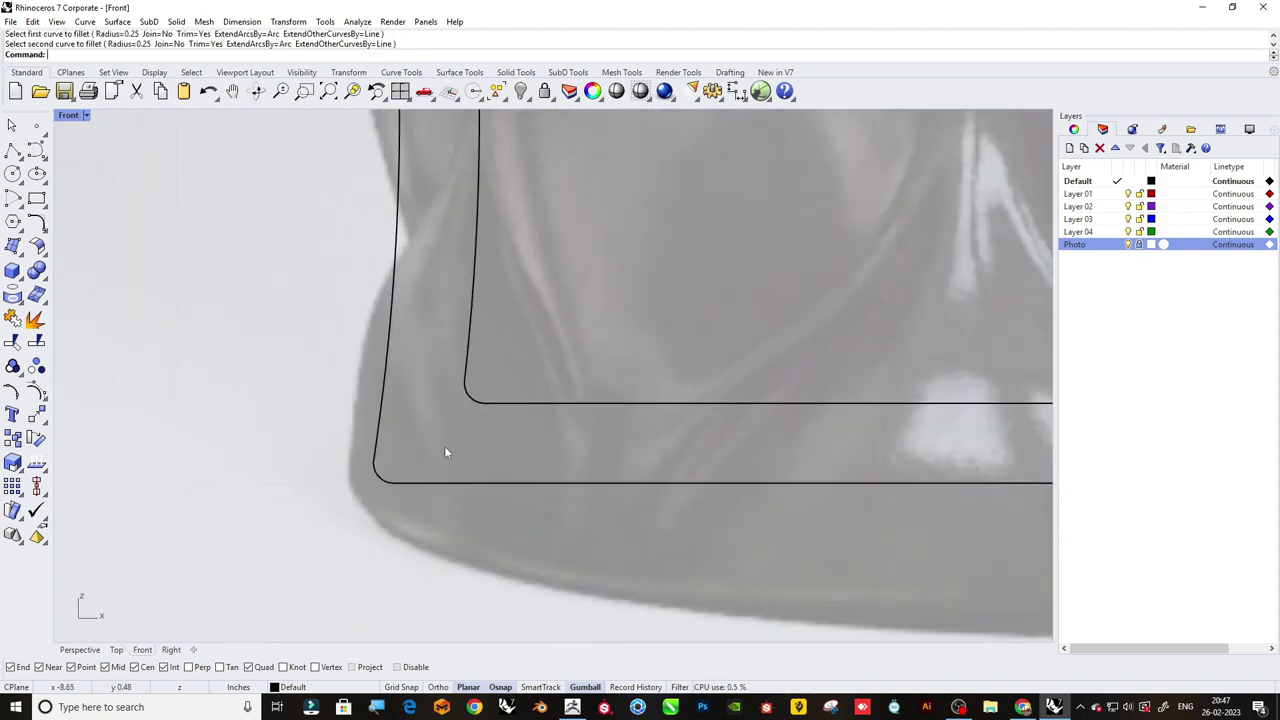
scroll(444, 446, down, 5)
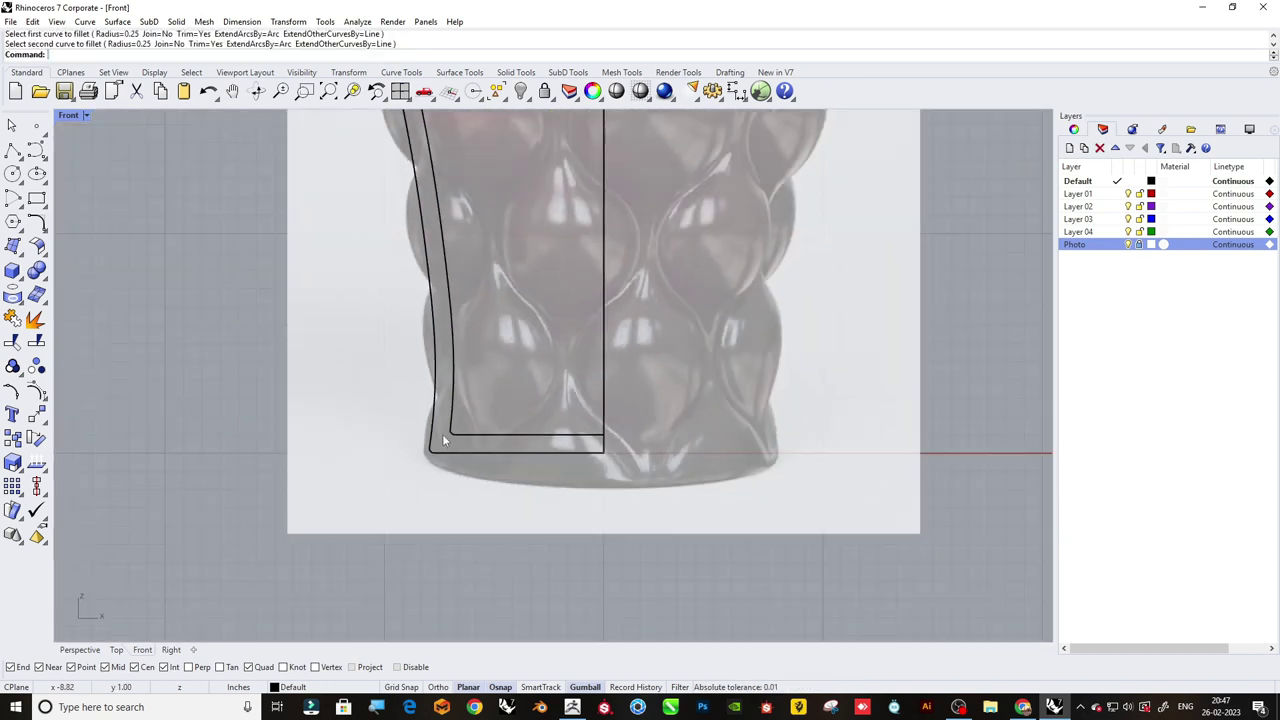
Split the outer profile curve at a picked point near the neck.
text(split)
key(Return)
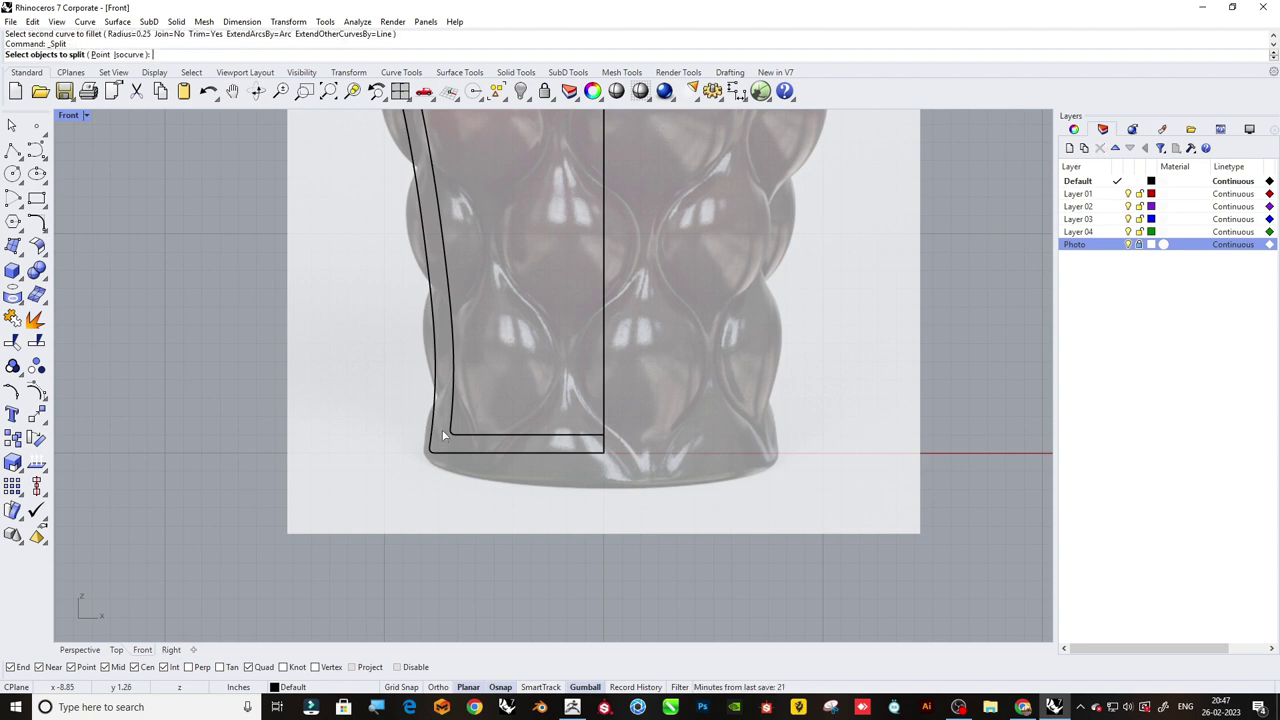
key(Return)
scroll(420, 430, up, 3)
scroll(420, 430, up, 2)
click(418, 432)
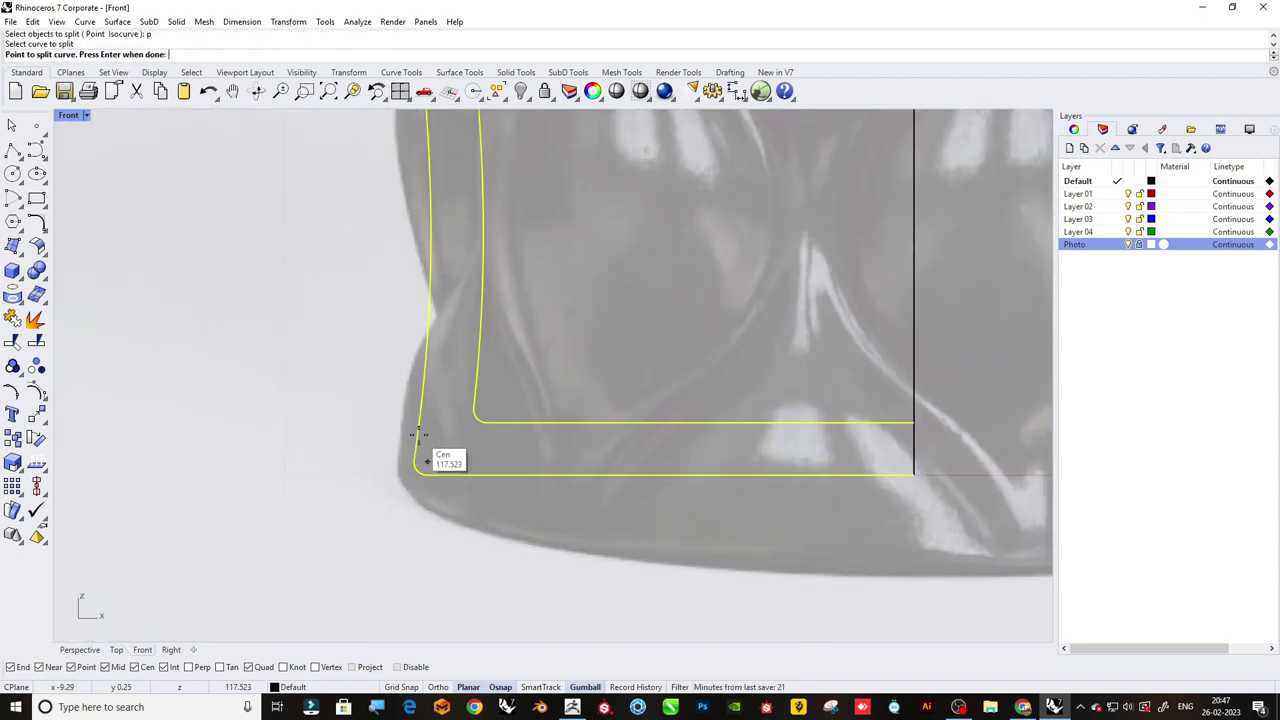
scroll(418, 432, up, 2)
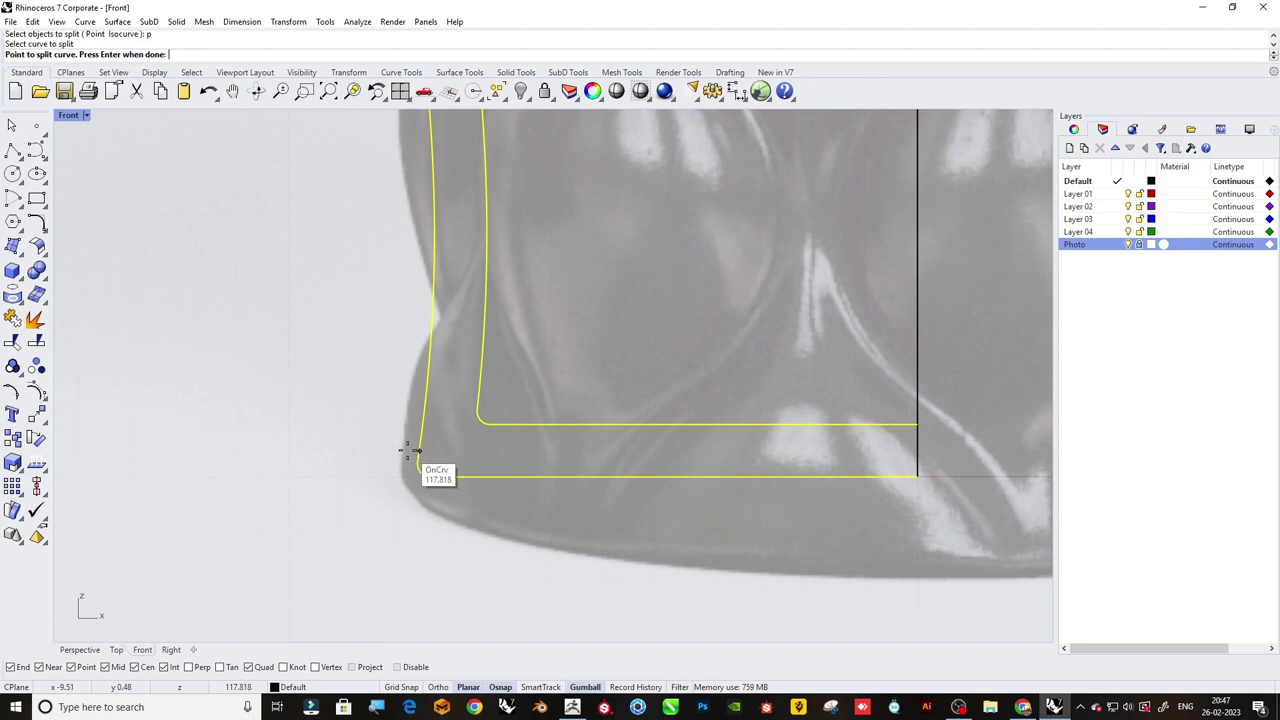
scroll(402, 458, down, 3)
scroll(392, 350, down, 3)
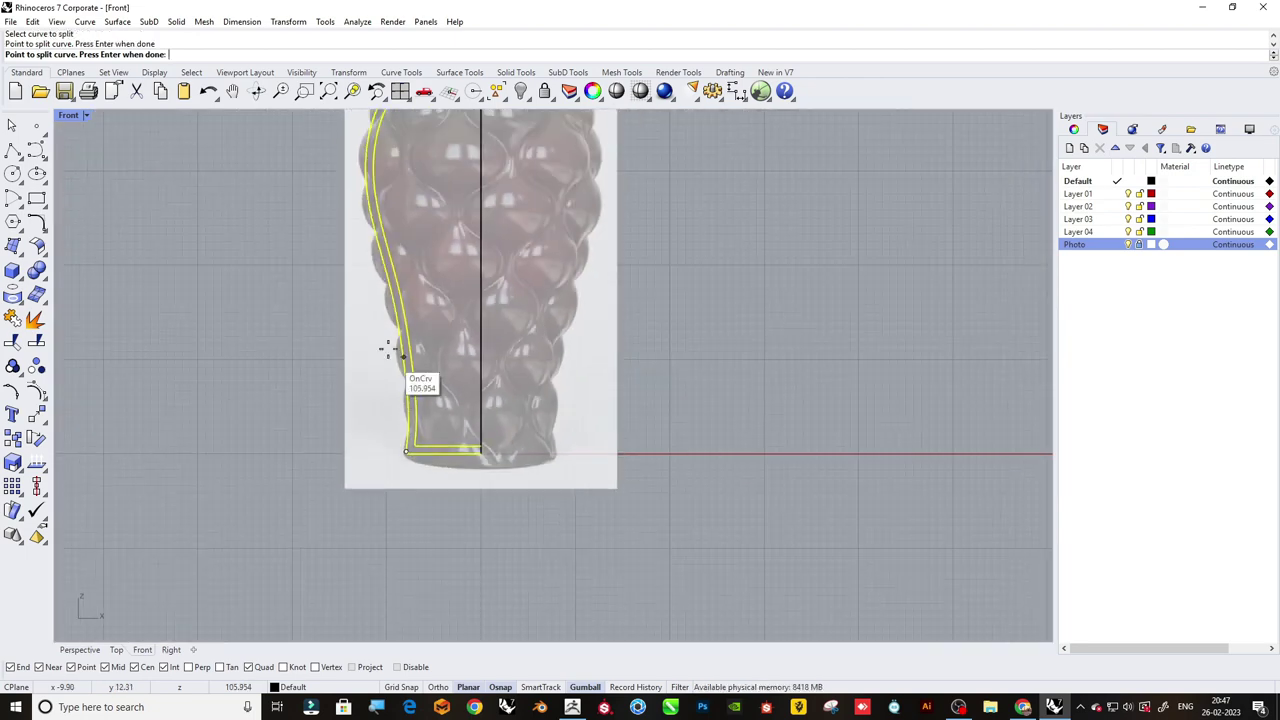
scroll(388, 392, up, 3)
scroll(432, 250, up, 3)
scroll(432, 250, up, 2)
scroll(443, 262, up, 2)
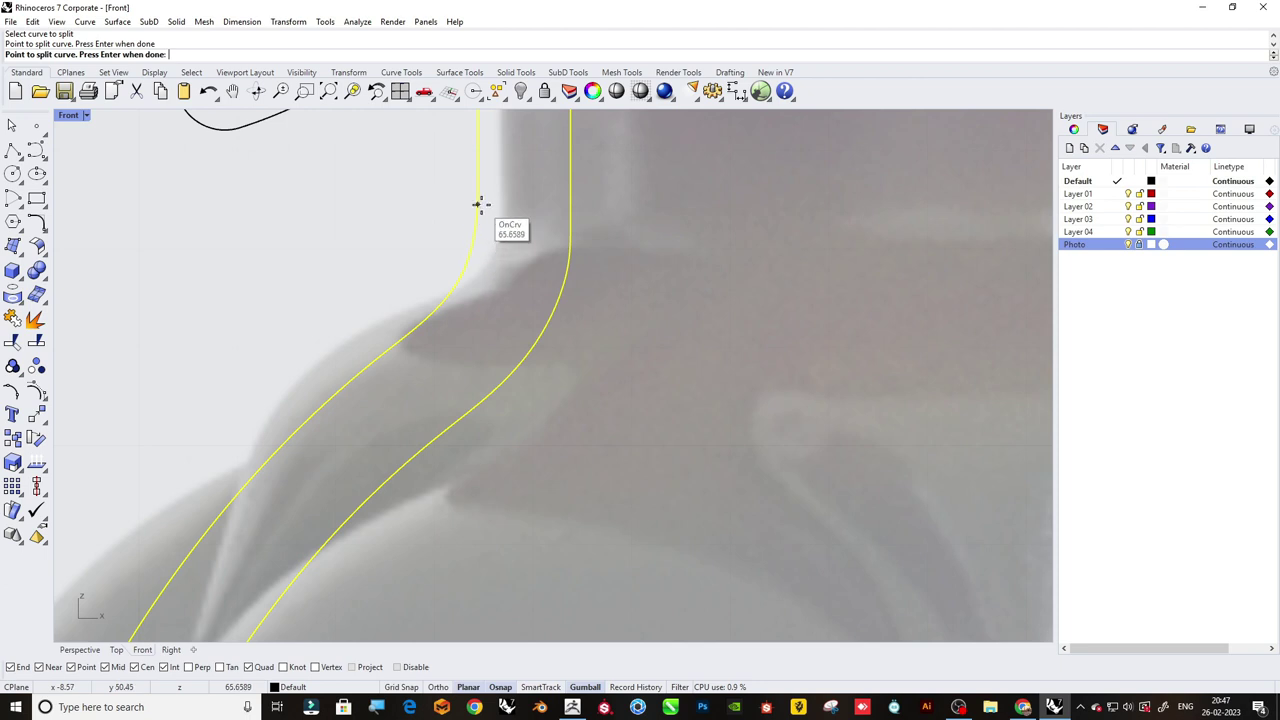
click(476, 247)
scroll(476, 247, down, 2)
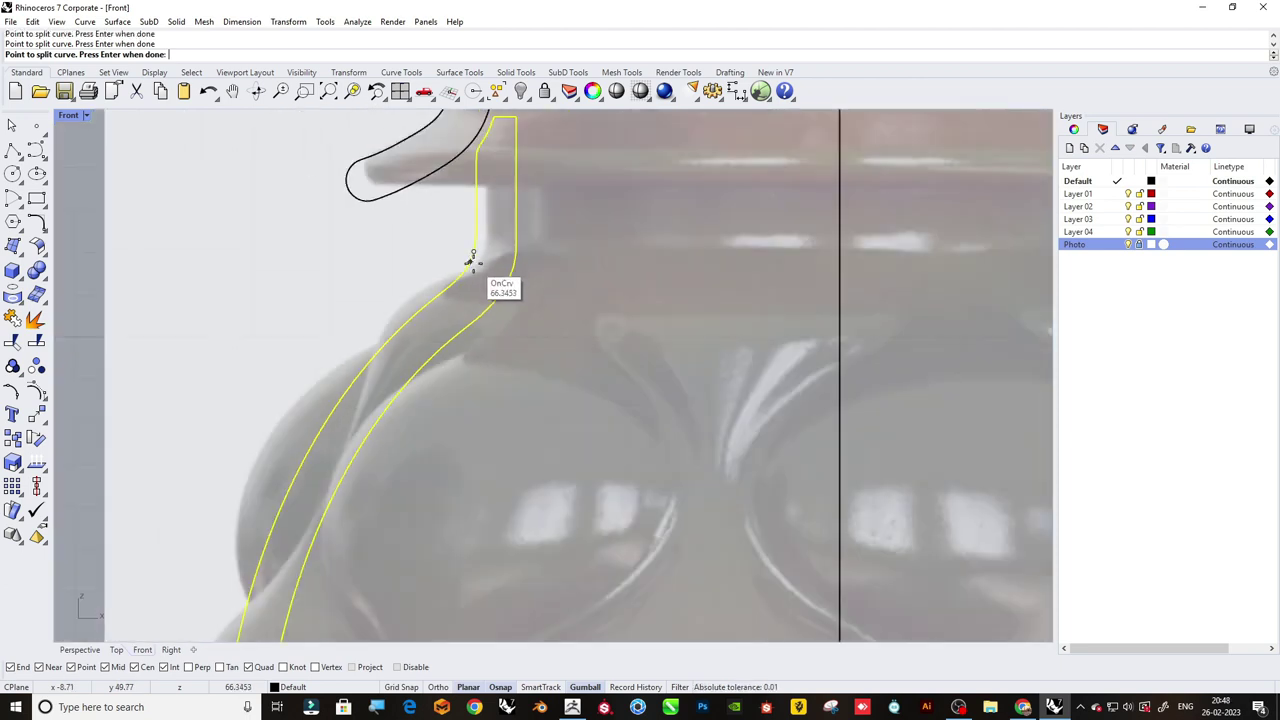
key(Return)
scroll(564, 210, down, 2)
scroll(539, 286, down, 1)
Split the outer jar curve again at a point below the knob.
key(Return)
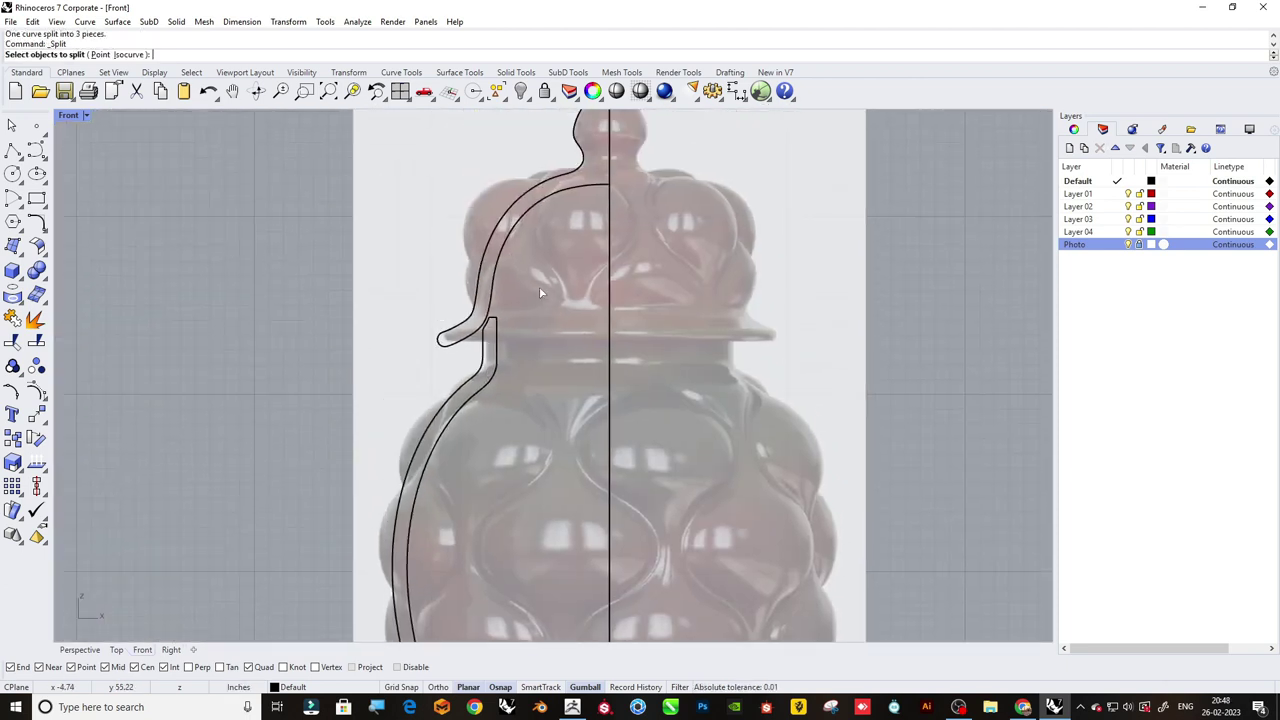
text(p)
scroll(476, 240, up, 1)
scroll(476, 240, up, 3)
click(478, 363)
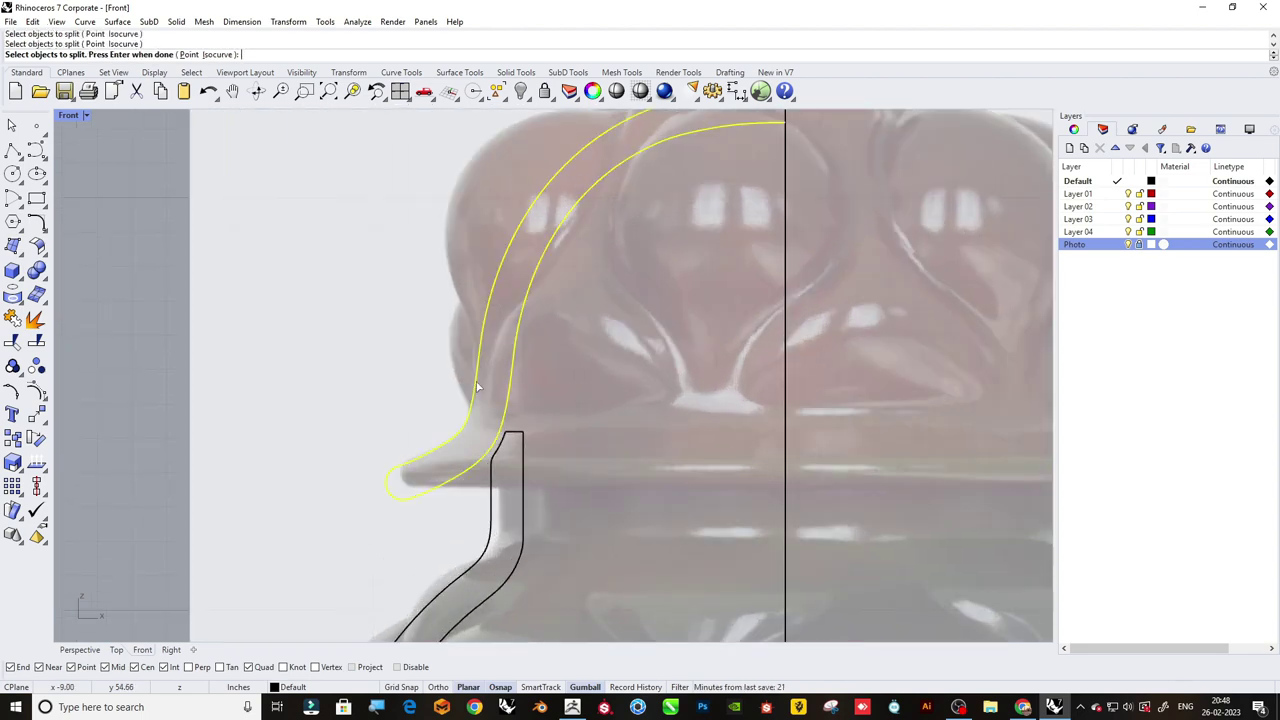
scroll(476, 400, up, 1)
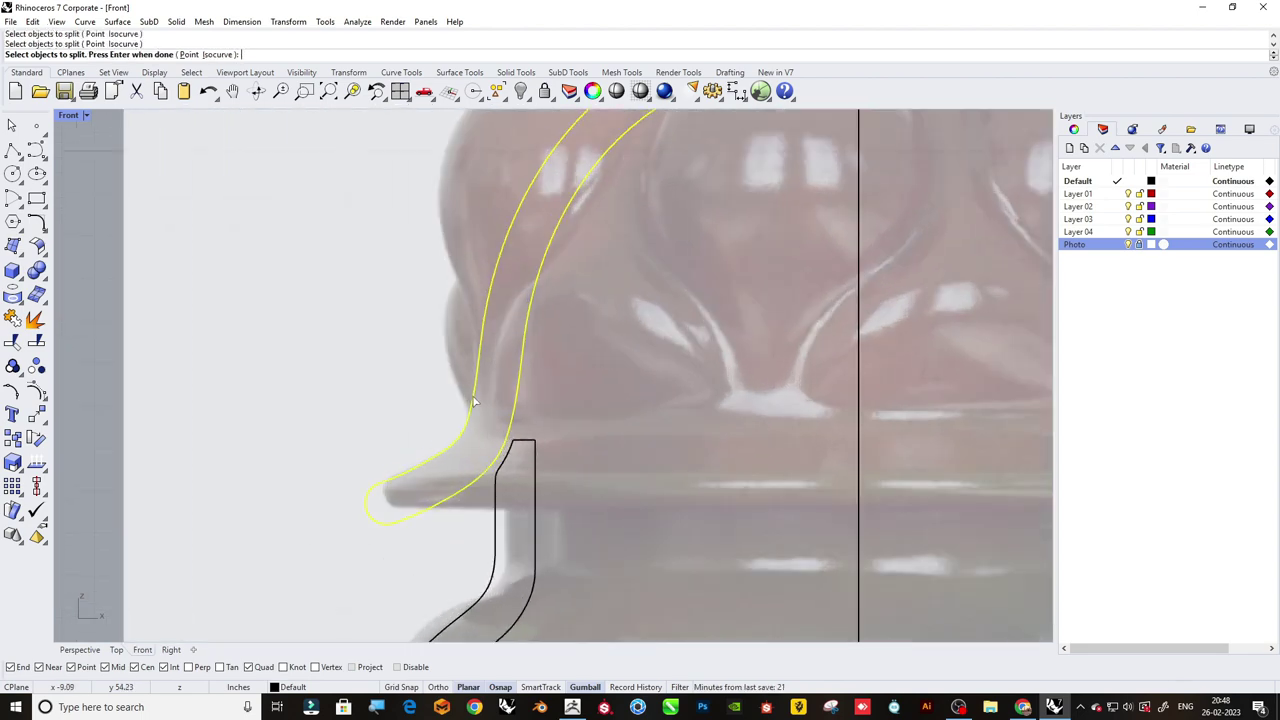
click(189, 54)
scroll(493, 448, up, 1)
scroll(470, 440, down, 1)
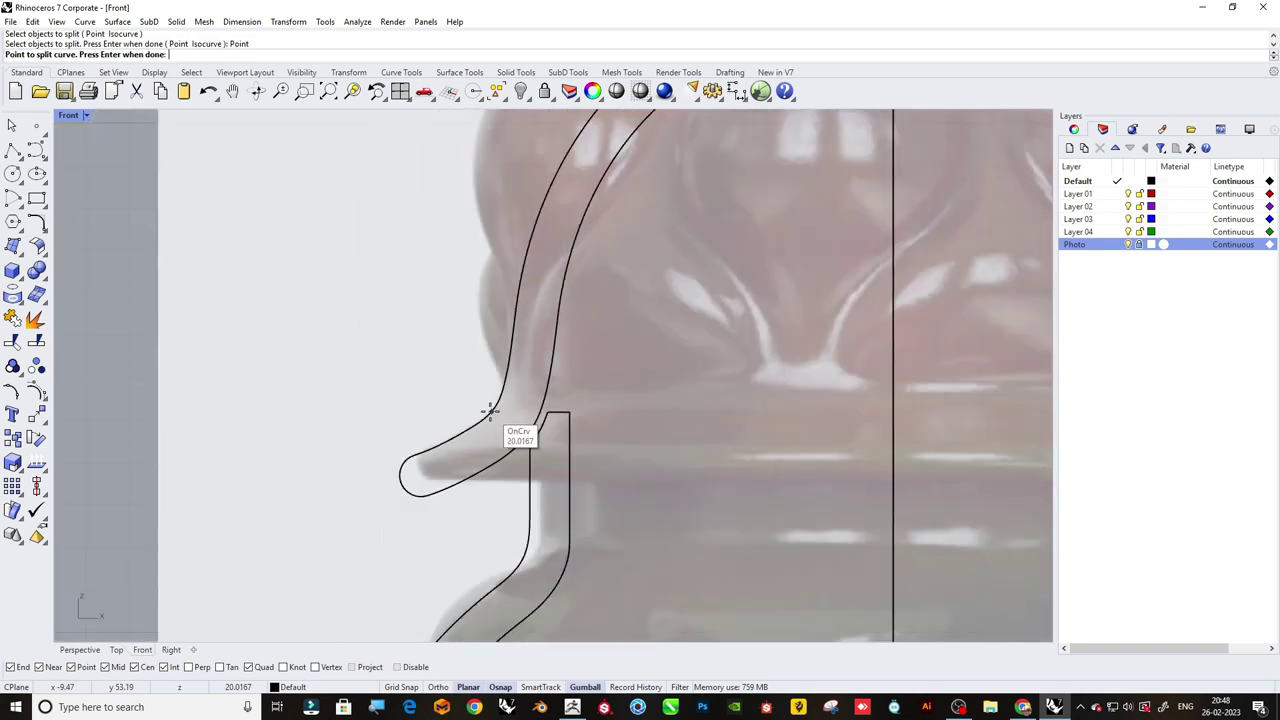
scroll(490, 415, down, 1)
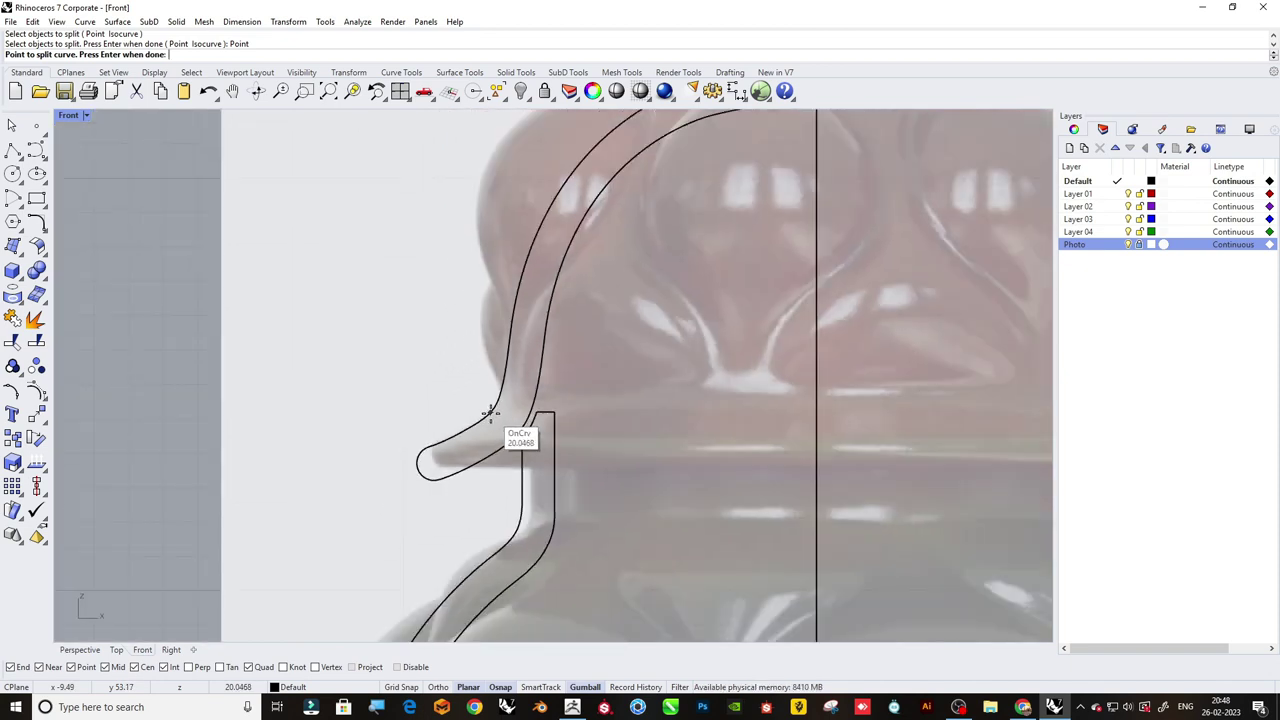
scroll(493, 410, down, 1)
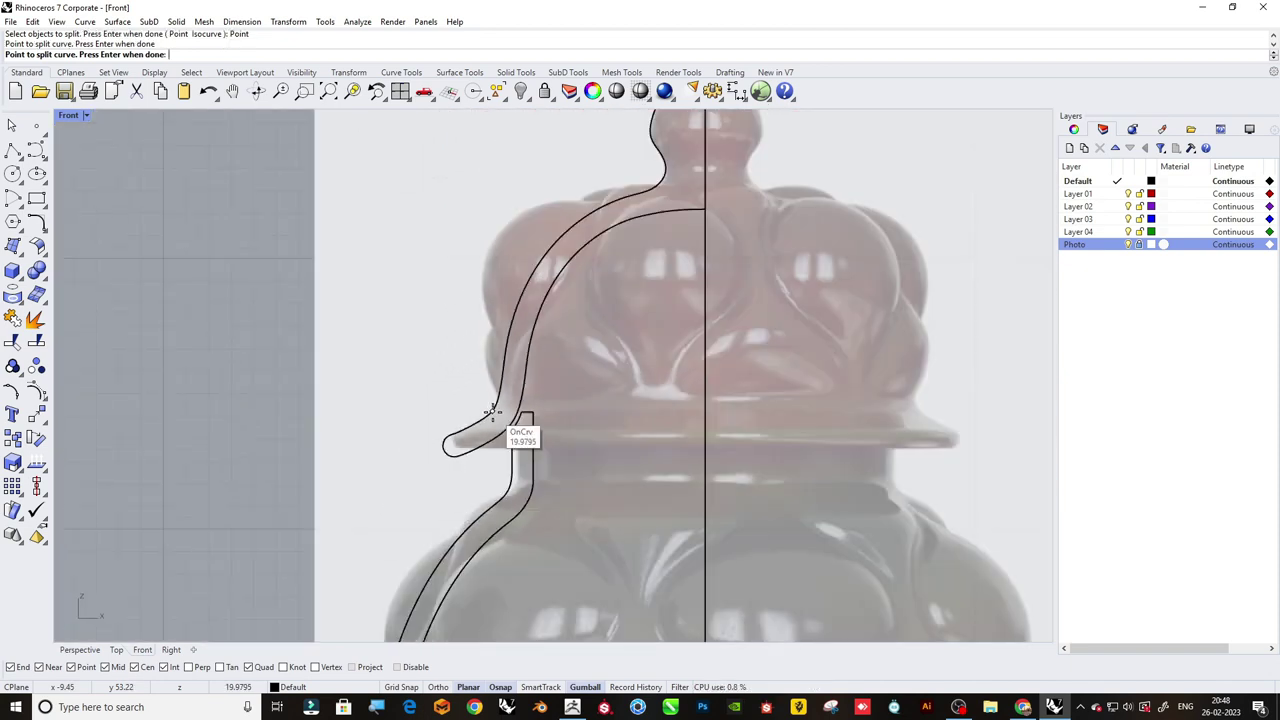
scroll(571, 271, up, 2)
scroll(651, 266, up, 1)
scroll(652, 240, up, 1)
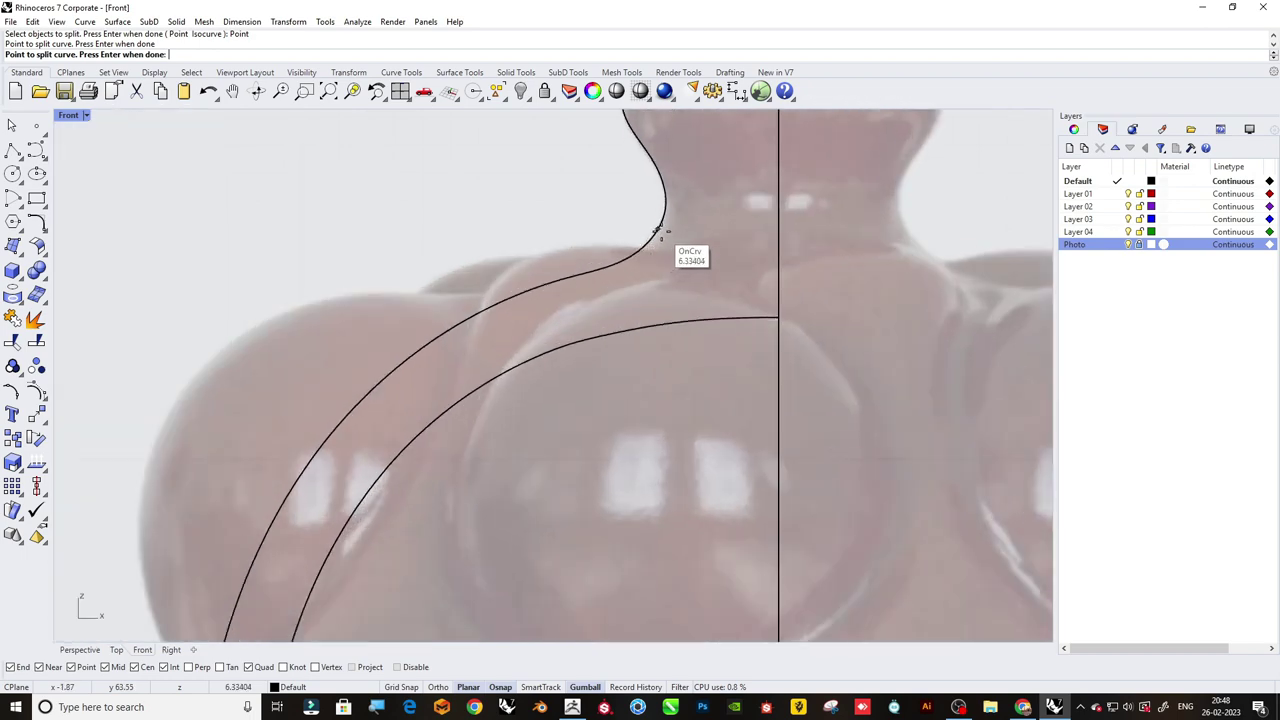
click(655, 236)
key(Return)
scroll(655, 236, down, 1)
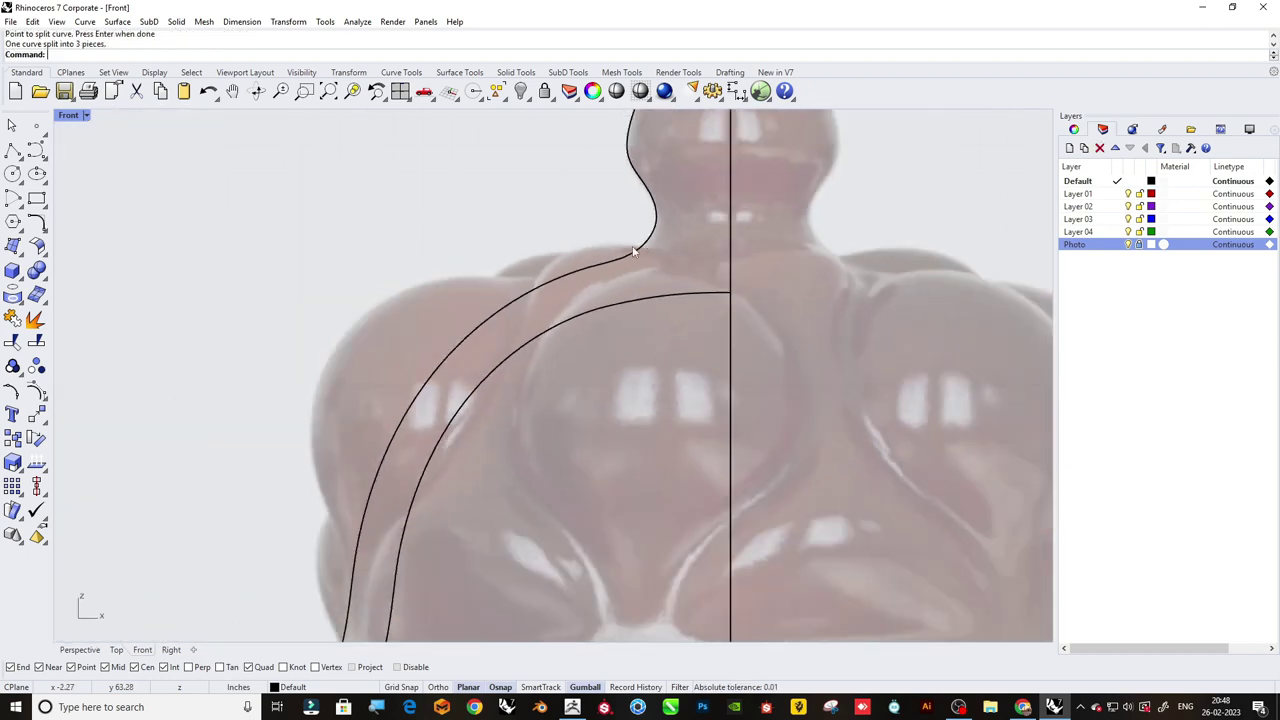
scroll(607, 312, down, 3)
scroll(615, 400, down, 2)
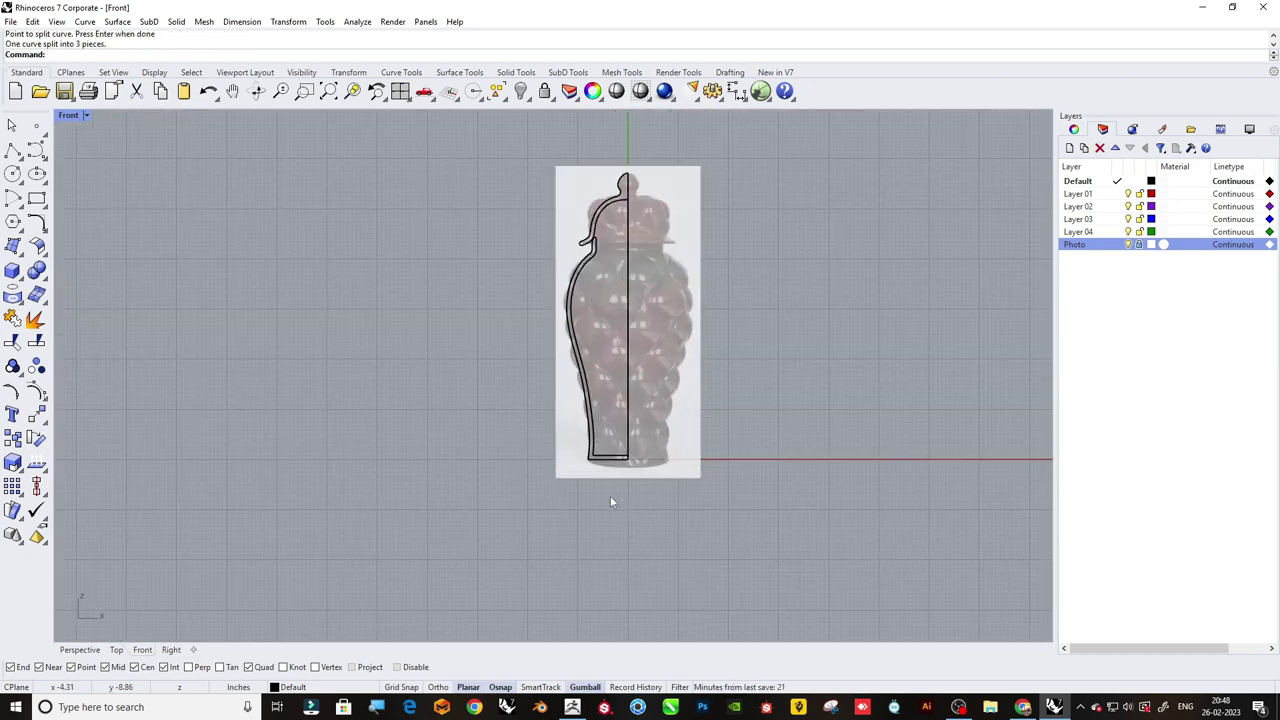
Select all the jar profile curves, including the small knob, and hide the Photo layer.
drag(610, 498, 525, 172)
scroll(686, 195, up, 4)
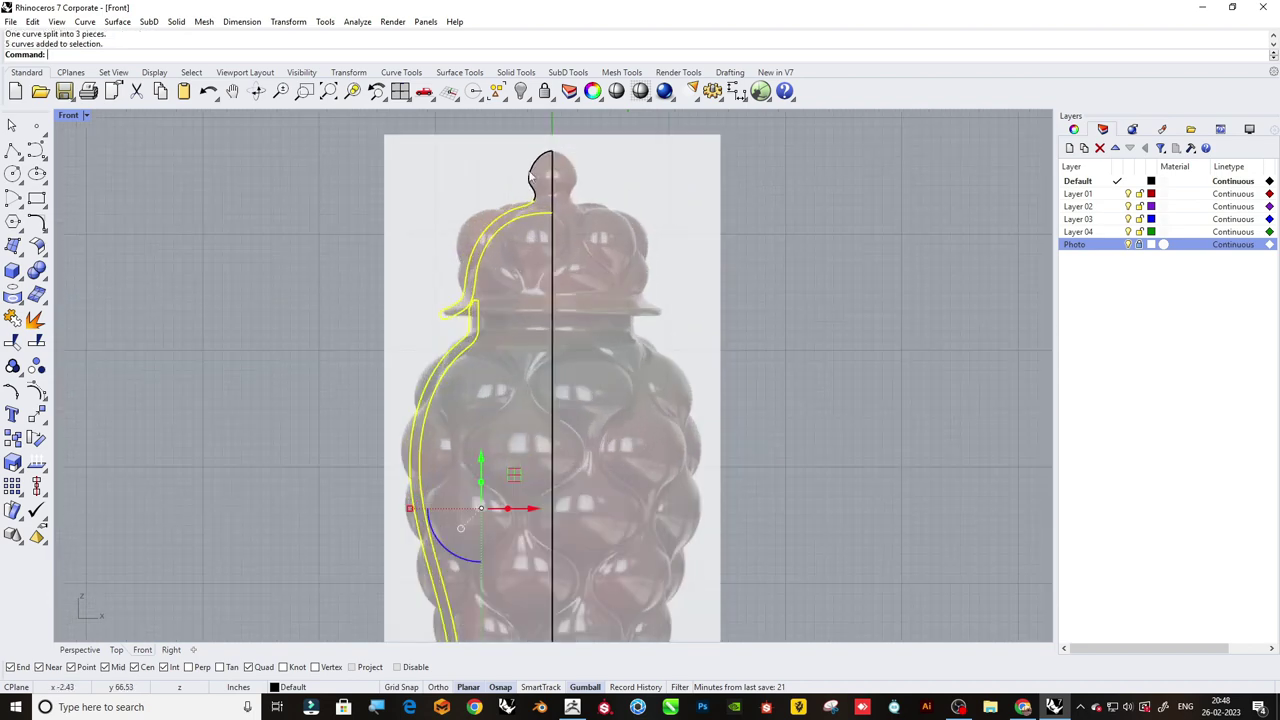
shift+click(531, 176)
click(1128, 244)
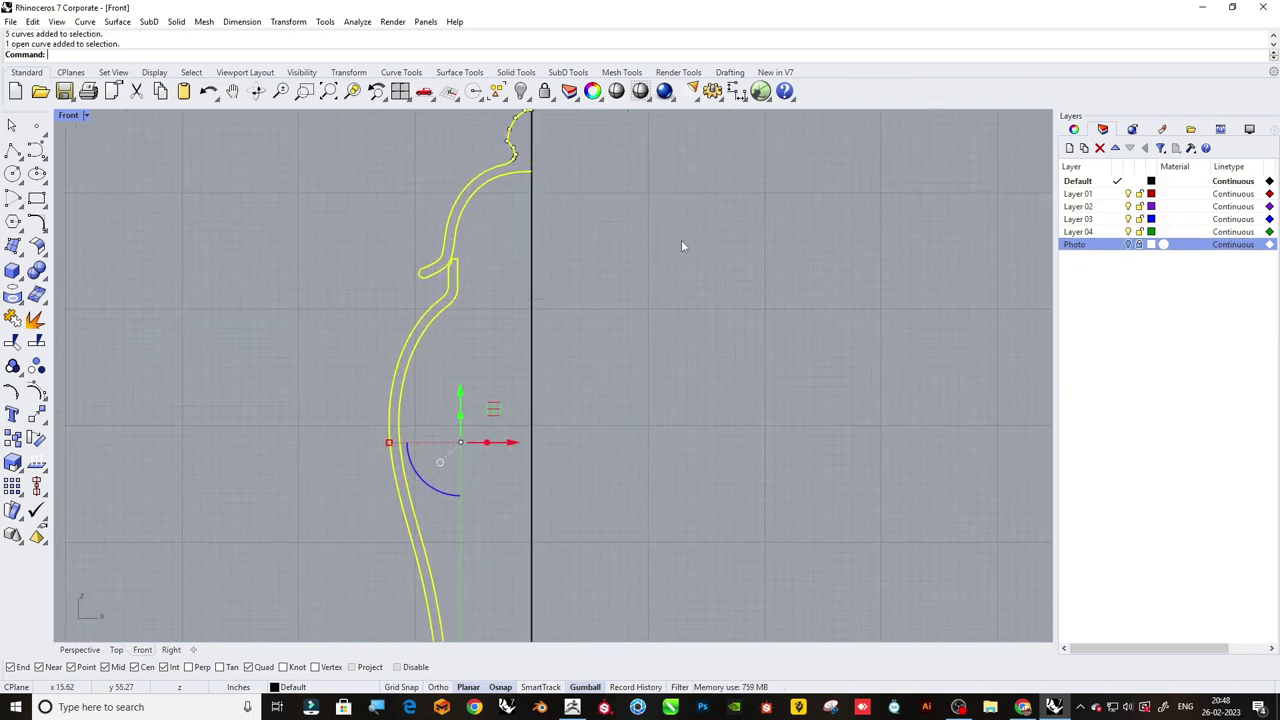
Revolve the profile curves a full circle around the vertical centre line.
scroll(681, 240, down, 2)
scroll(763, 218, down, 1)
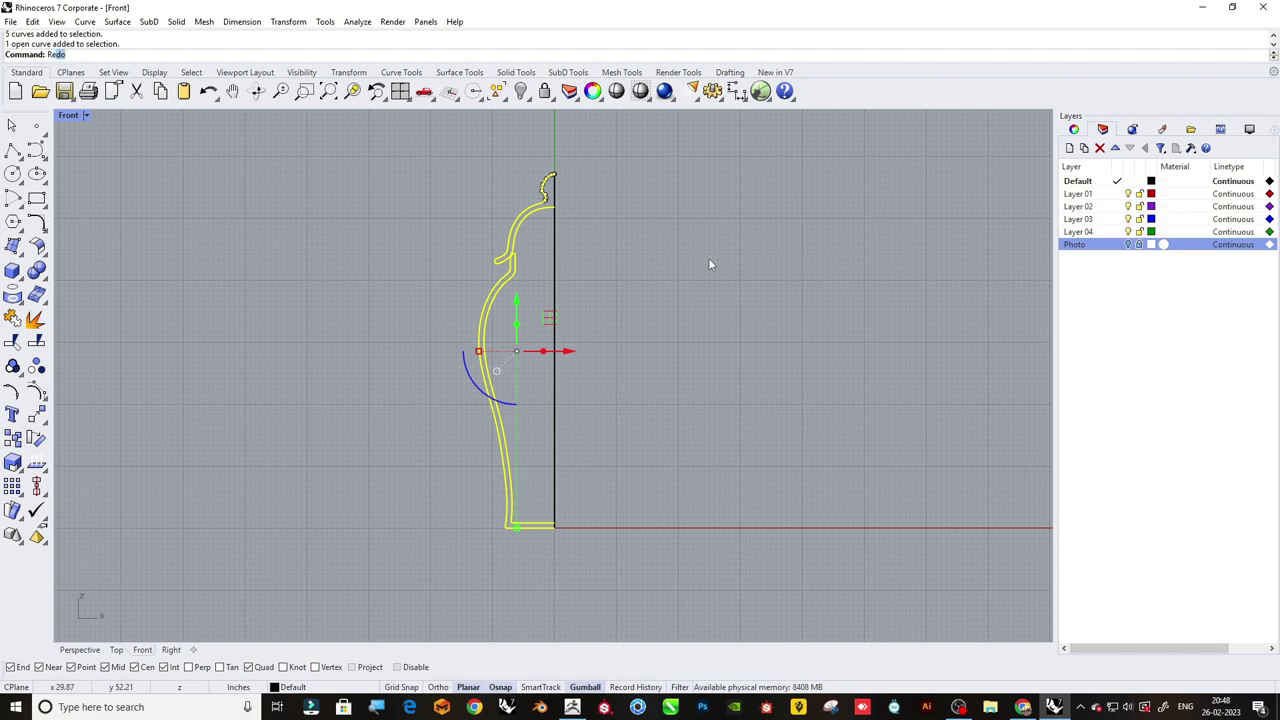
text(volve)
key(Return)
scroll(606, 274, up, 1)
click(542, 260)
click(541, 308)
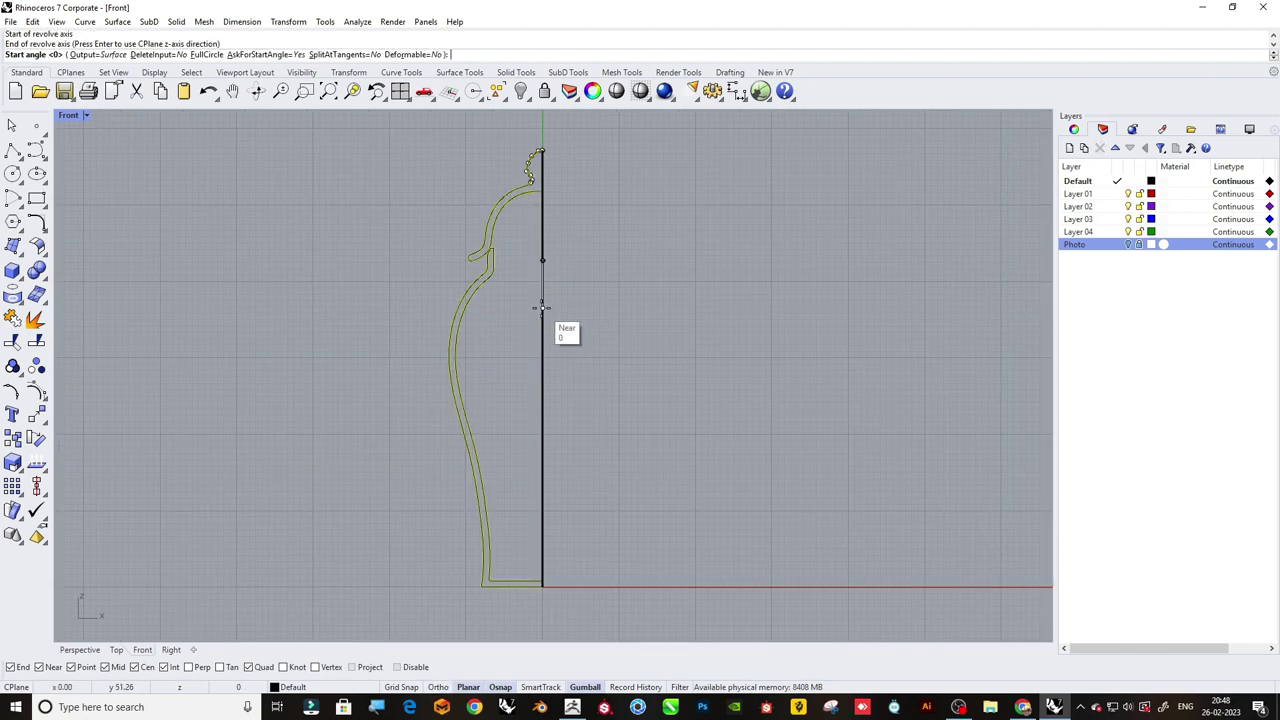
key(Return)
scroll(708, 261, down, 2)
scroll(667, 220, up, 4)
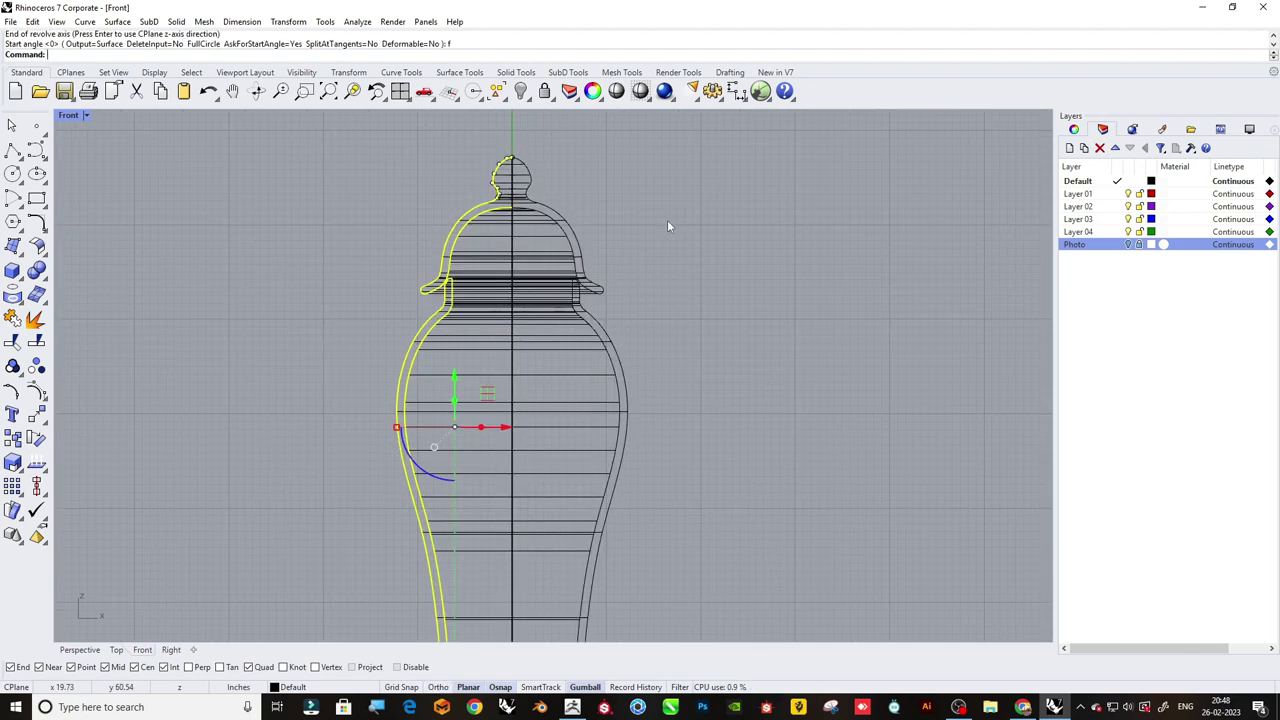
Delete the leftover profile curves and the centre line.
key(Delete)
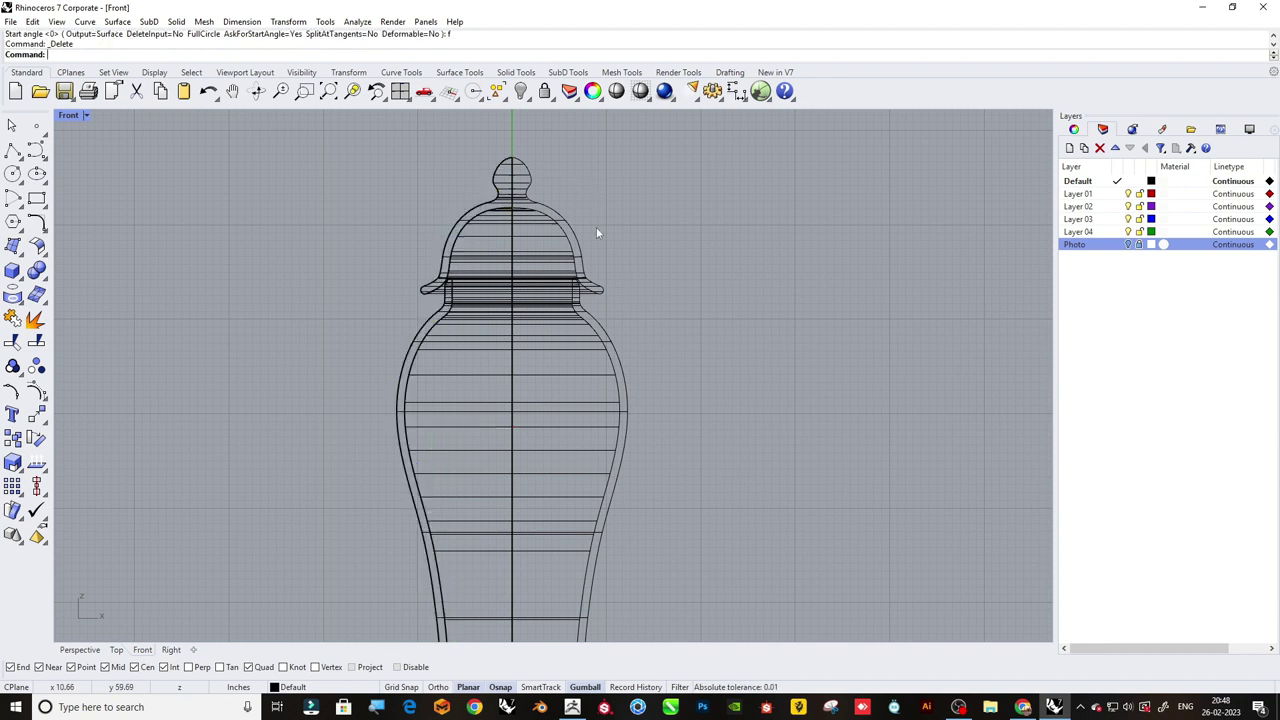
scroll(510, 275, down, 2)
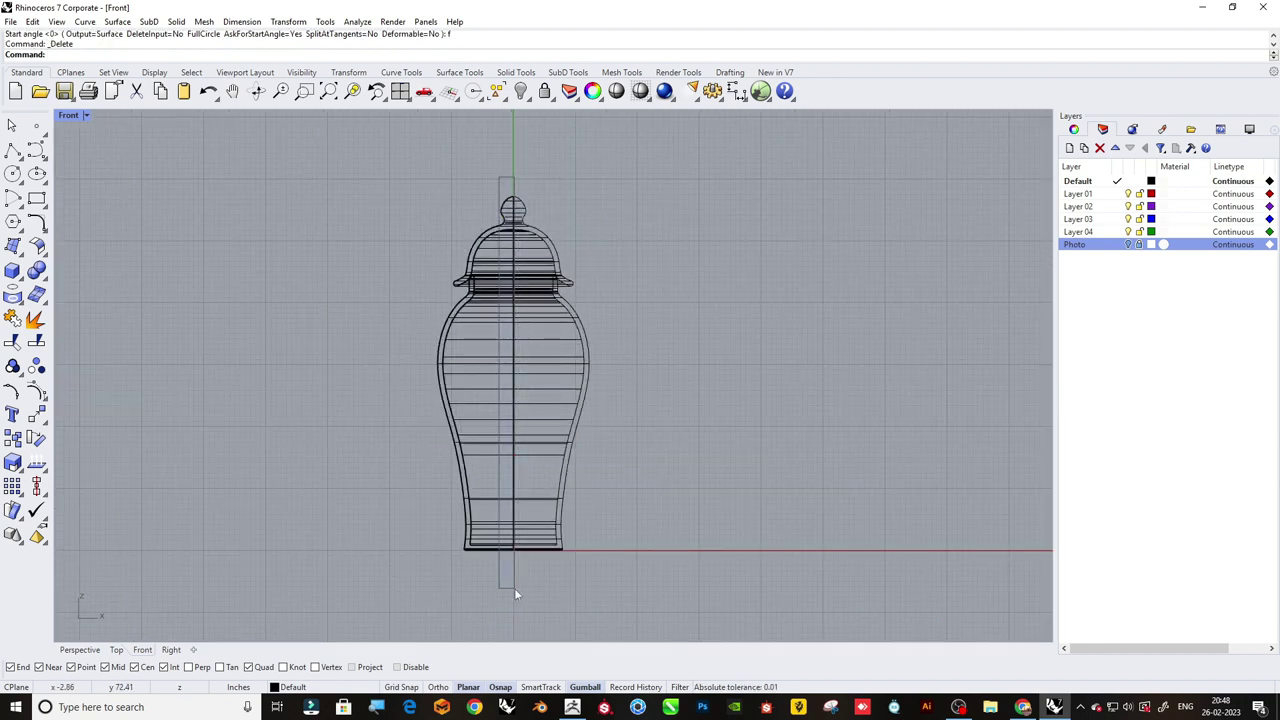
click(514, 588)
key(Delete)
Switch to the Perspective view and orbit around the vase to pick a display mode.
click(80, 650)
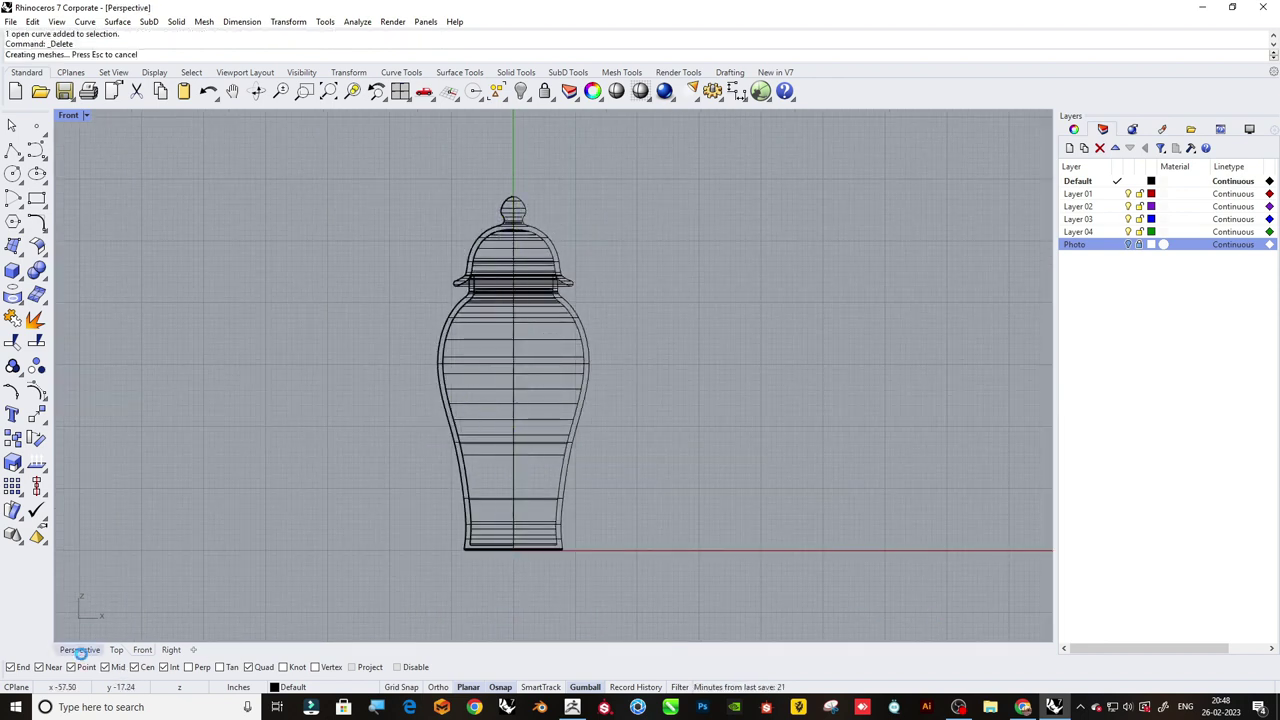
mouse_move(429, 337)
right_down()
mouse_move(677, 183)
mouse_move(683, 341)
mouse_move(600, 418)
mouse_move(380, 369)
right_up()
click(78, 116)
Shade the vase and create flat UV outline rectangles from its body and lid surfaces.
click(86, 180)
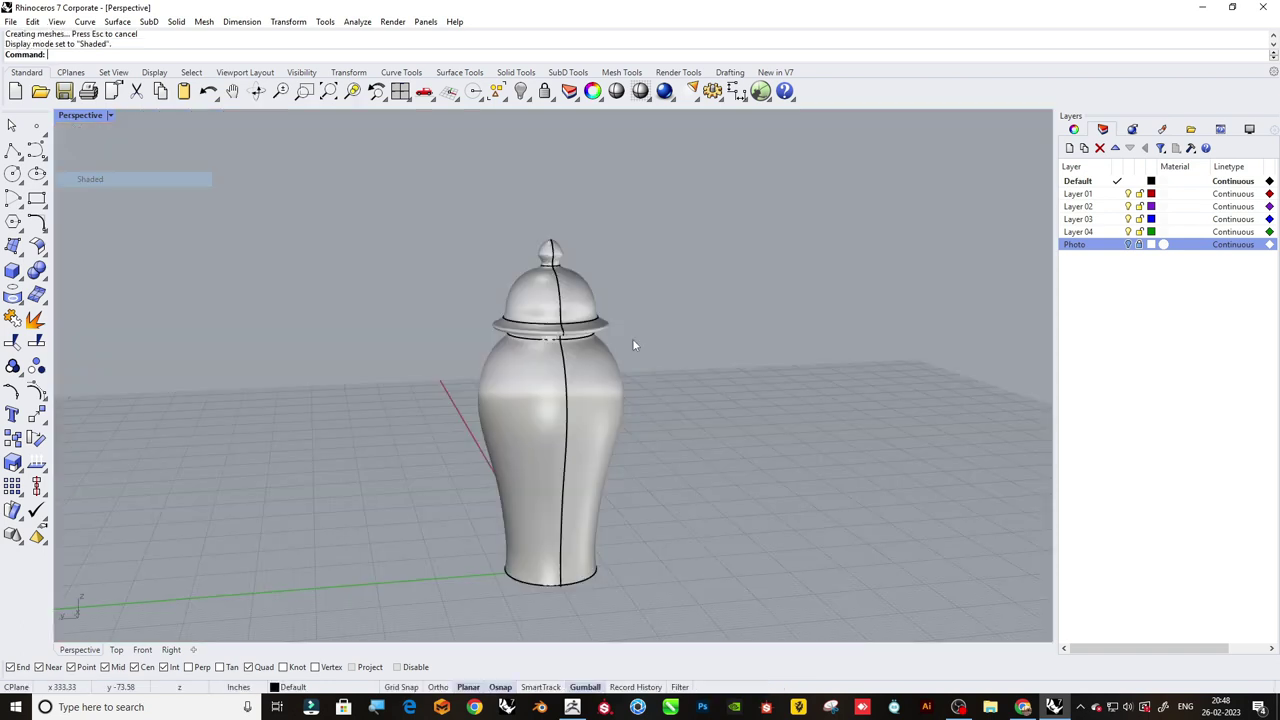
mouse_move(634, 346)
right_down()
mouse_move(920, 389)
mouse_move(765, 423)
mouse_move(764, 412)
right_up()
text(CreateUVCrv)
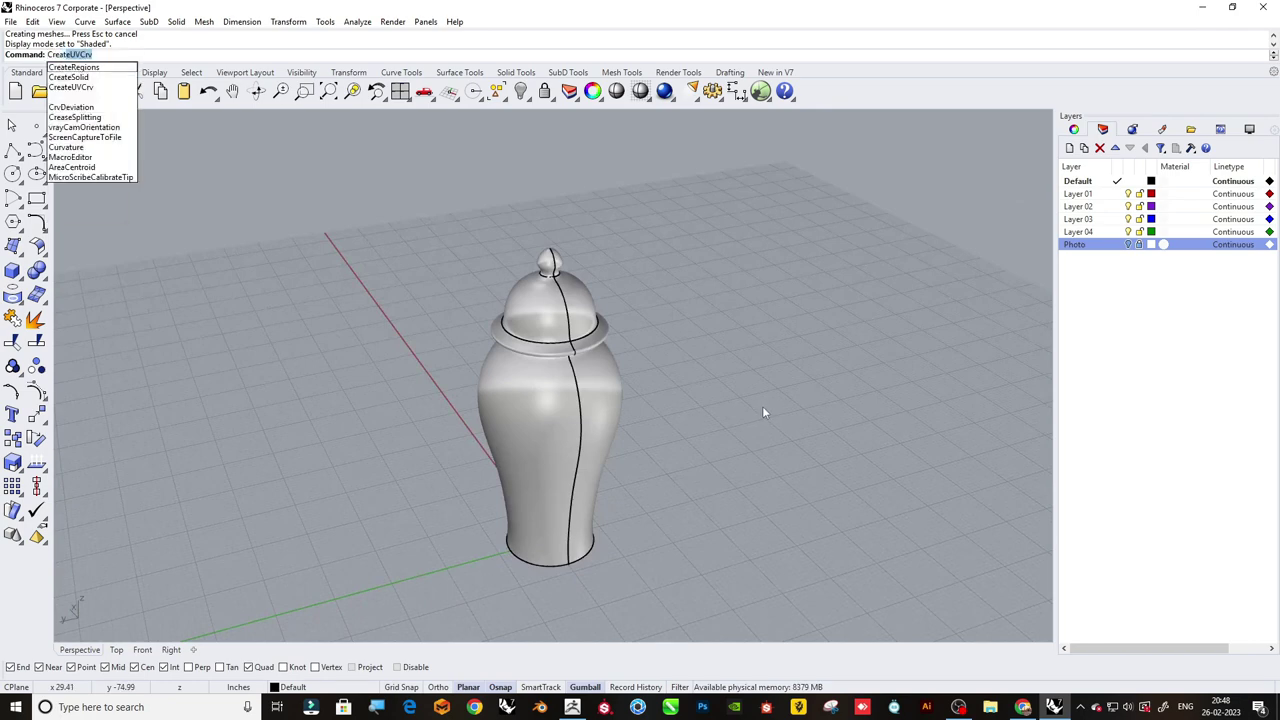
key(Return)
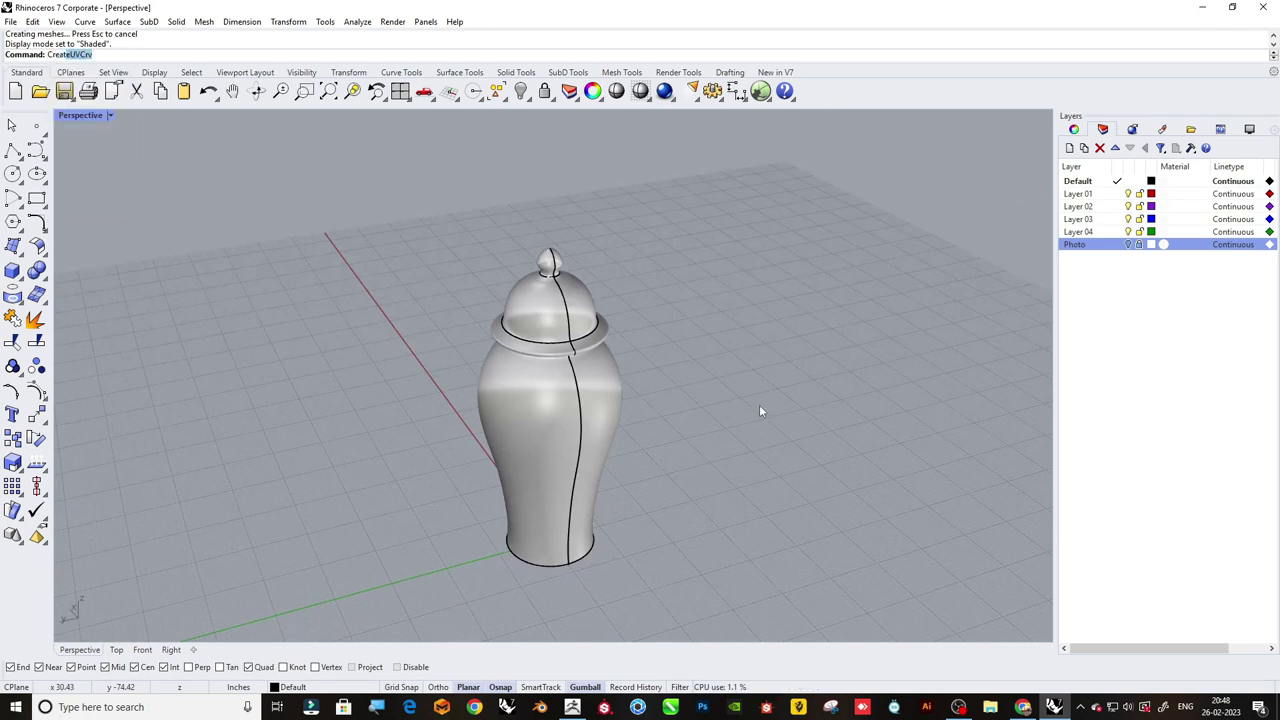
click(545, 435)
key(Return)
key(Return)
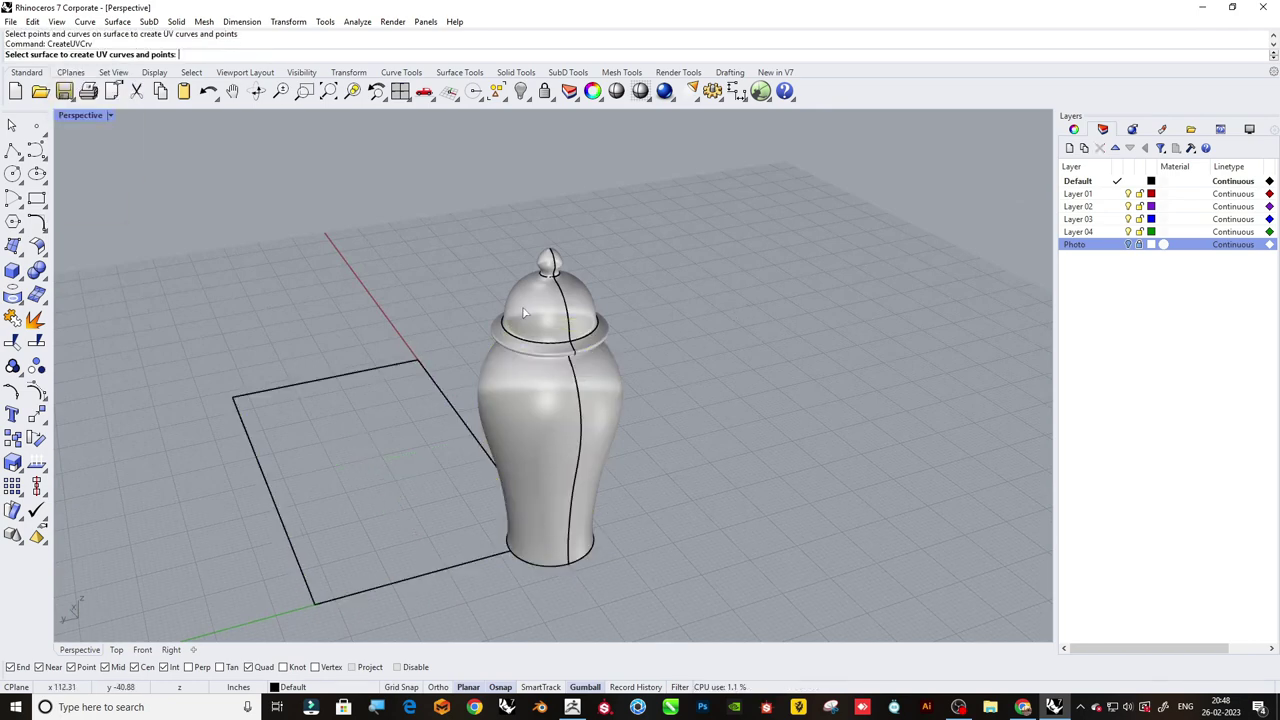
click(545, 316)
key(Return)
Drag the small lid outline down and left, away from the body outline.
right_drag(610, 304, 615, 400)
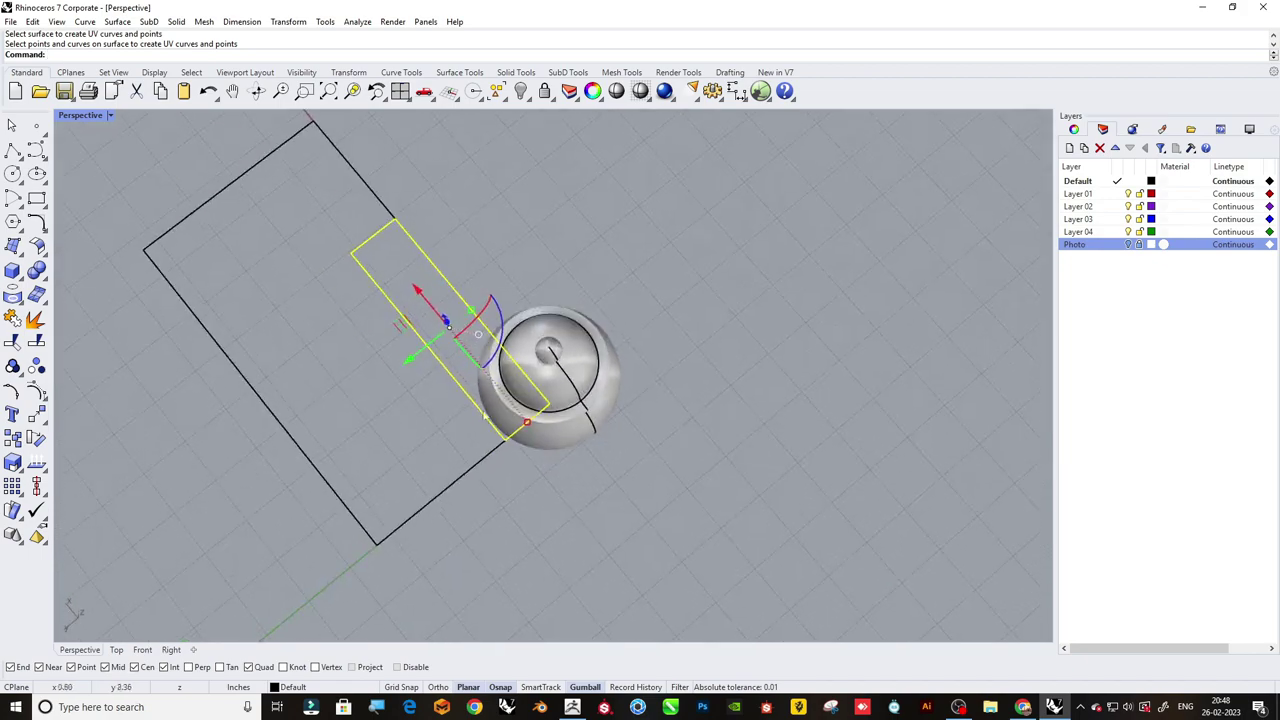
drag(403, 366, 258, 549)
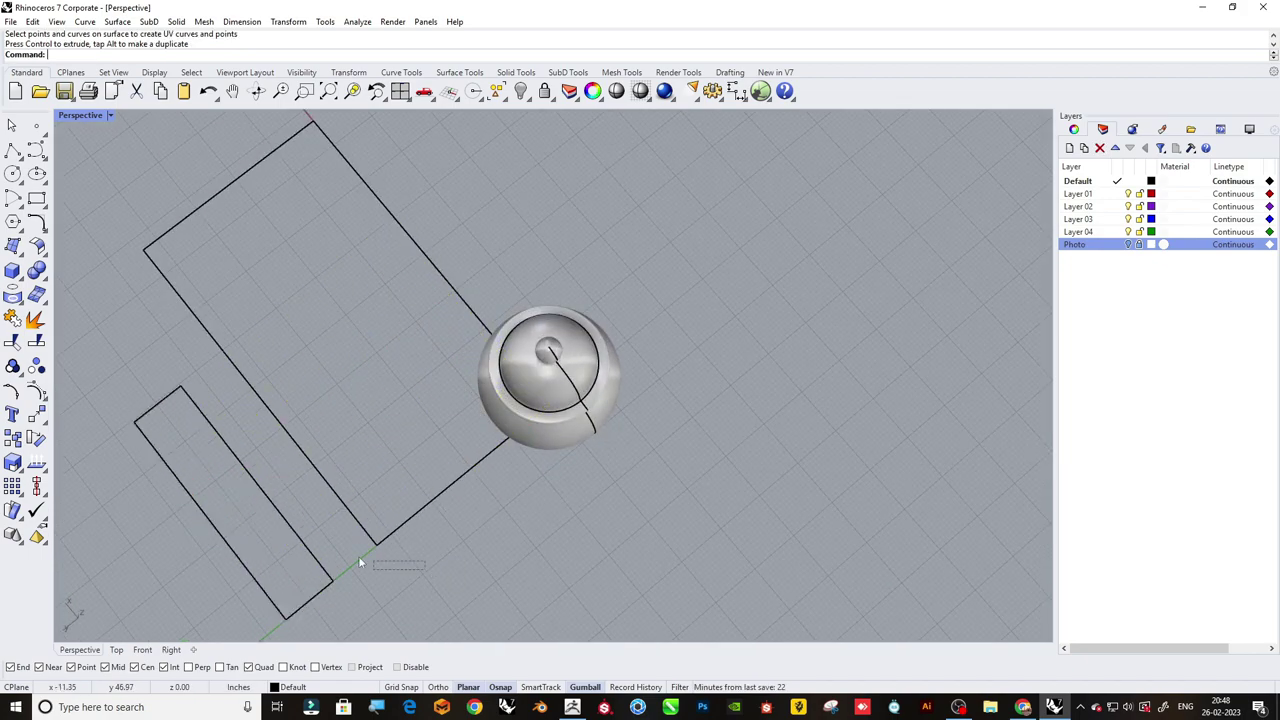
drag(358, 556, 386, 430)
right_drag(387, 436, 410, 320)
click(769, 460)
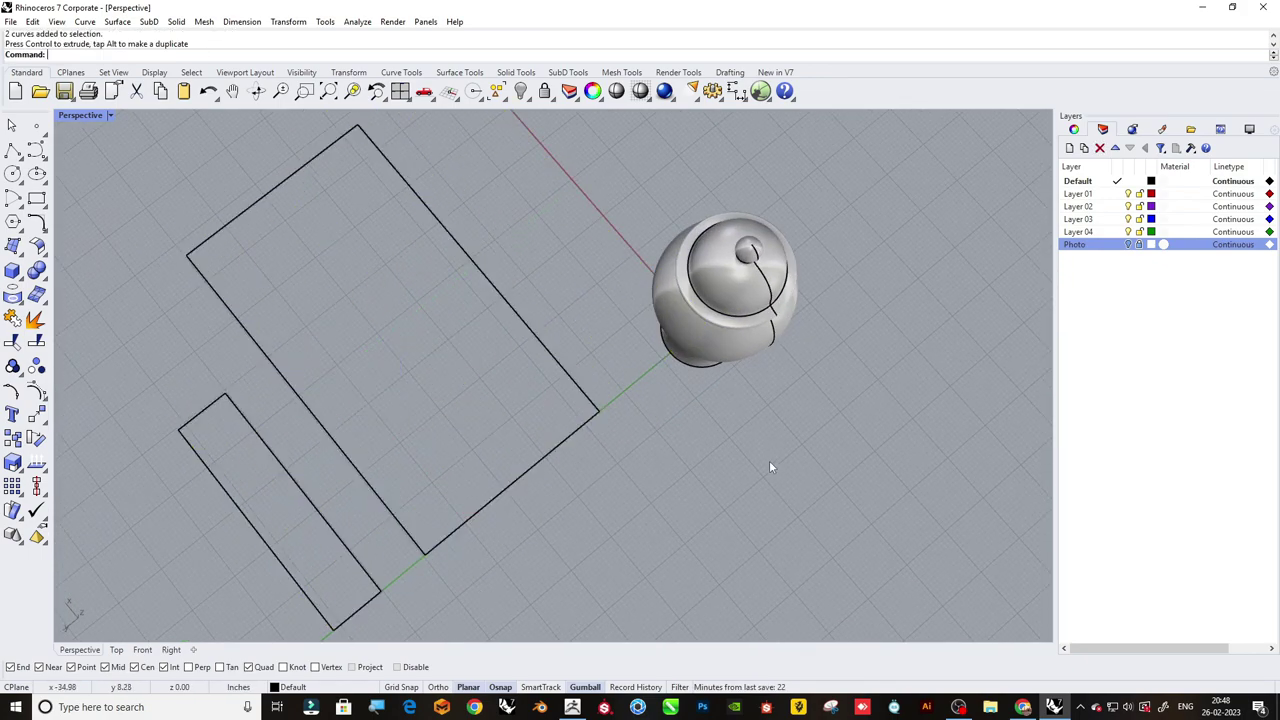
mouse_move(769, 460)
right_down()
mouse_move(480, 257)
mouse_move(462, 431)
mouse_move(424, 430)
mouse_move(305, 337)
right_up()
Hide the vase in the Top view, leaving only the two outlines.
drag(305, 337, 504, 594)
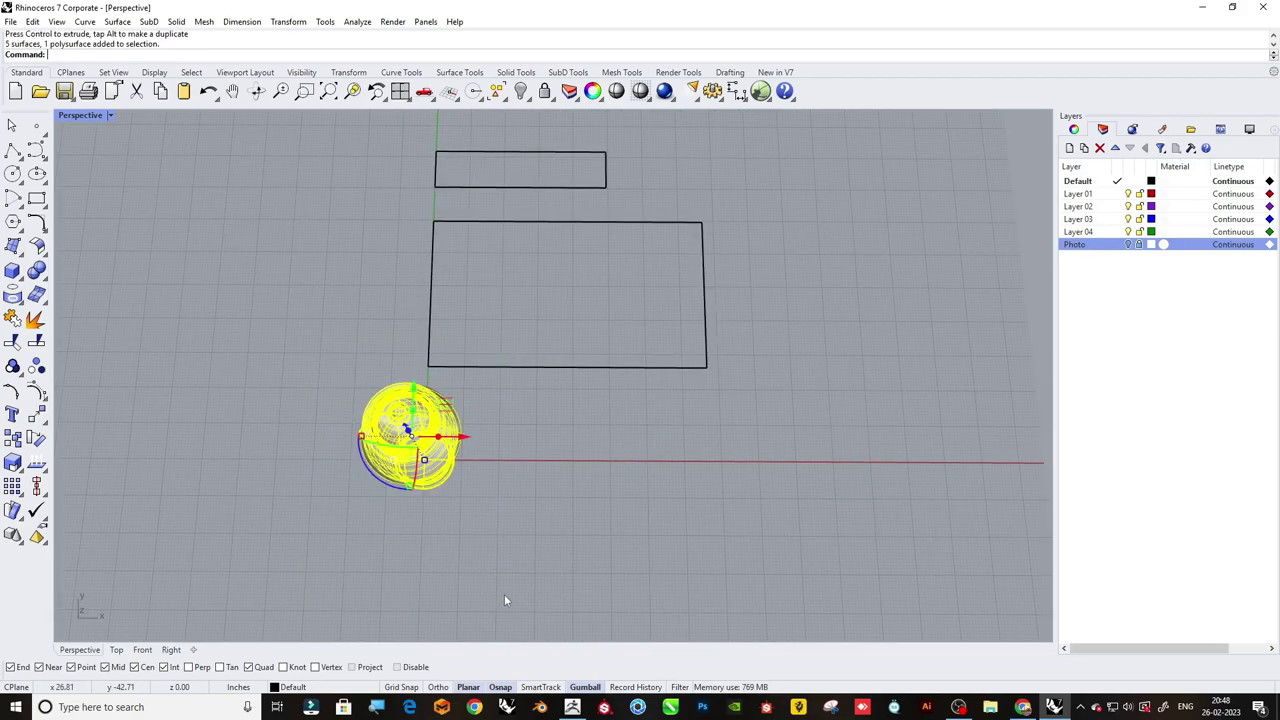
click(116, 649)
click(521, 92)
scroll(533, 402, down, 8)
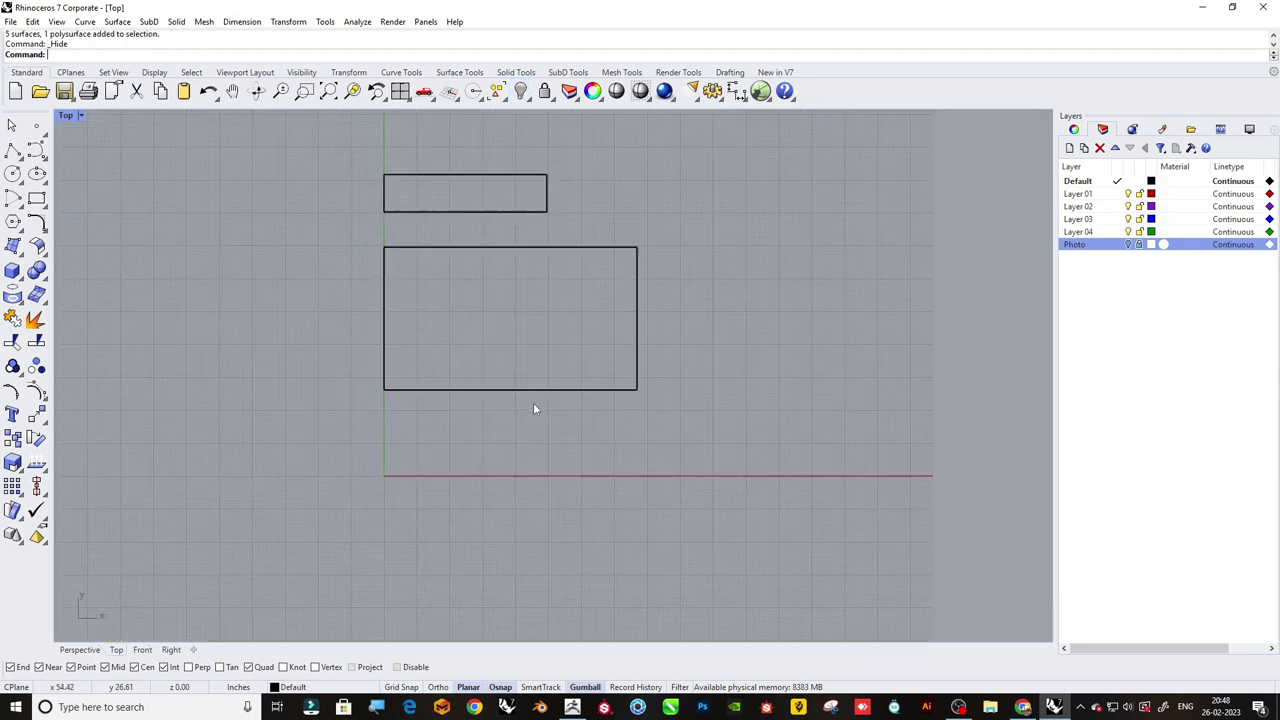
scroll(477, 394, down, 2)
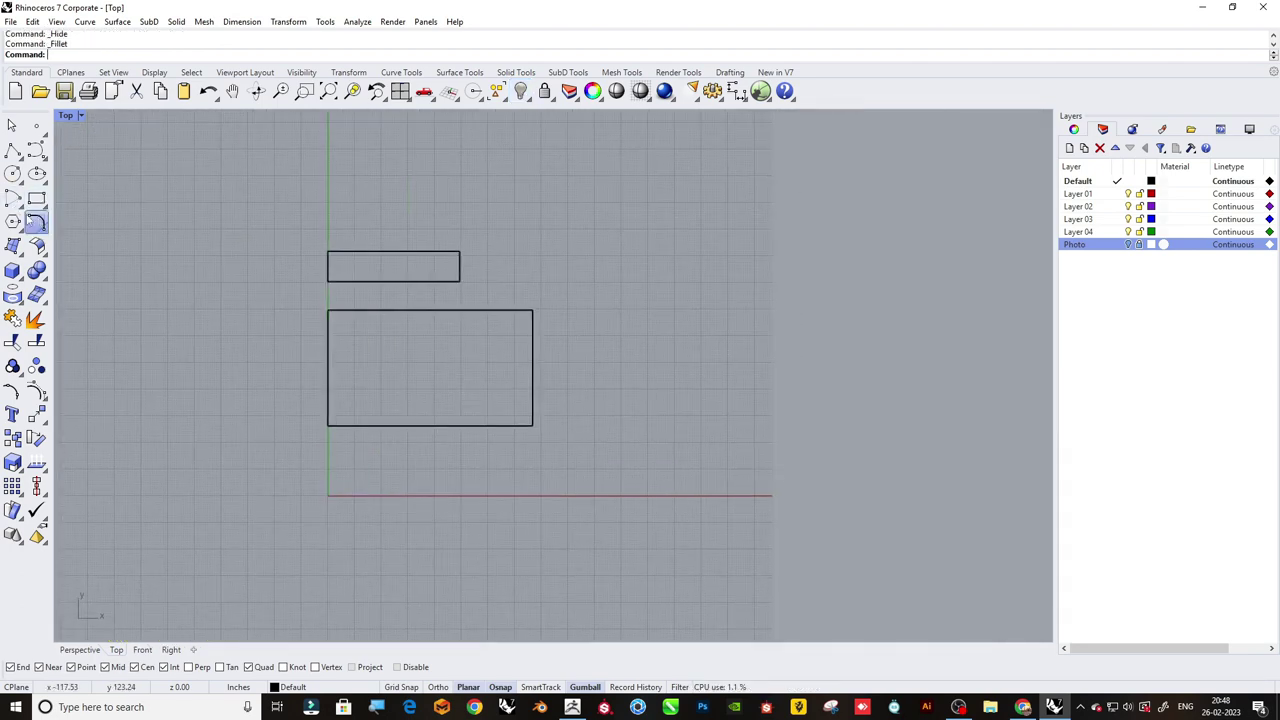
Draw a vertical 3-point arc bulging to the left.
click(61, 205)
scroll(449, 363, up, 5)
scroll(591, 360, up, 2)
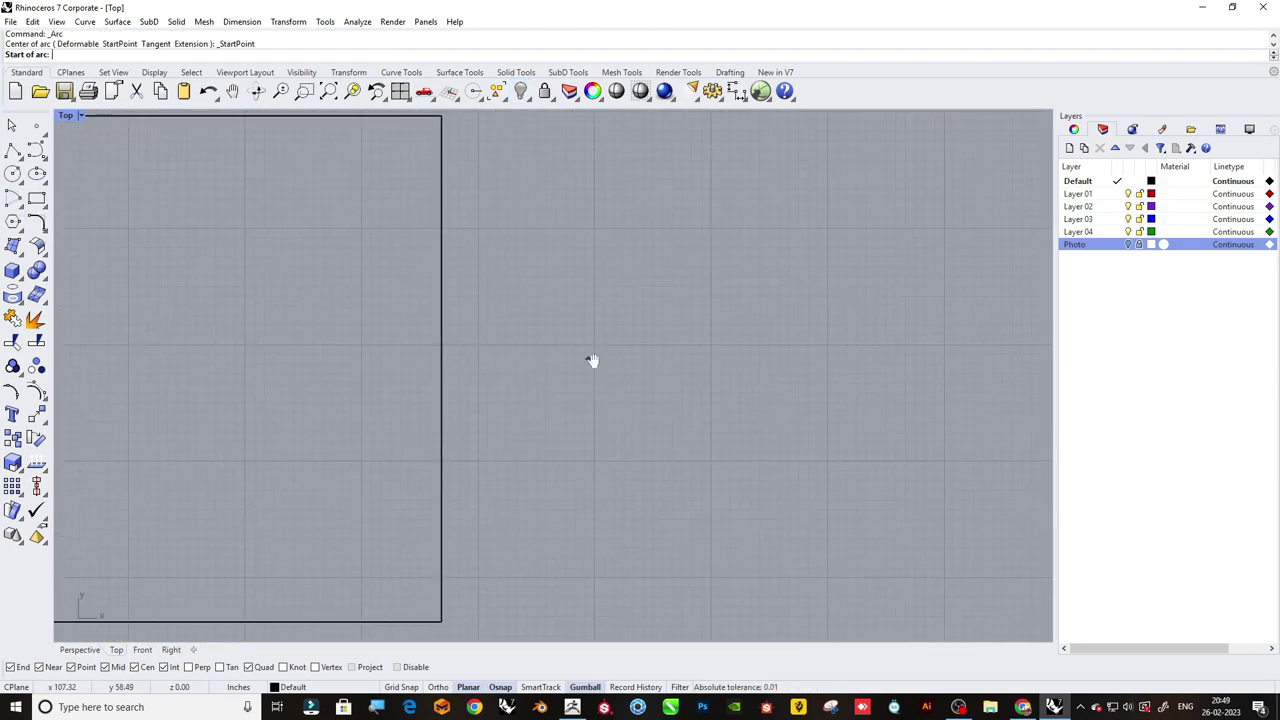
scroll(503, 380, down, 1)
click(504, 379)
click(504, 503)
scroll(494, 474, up, 2)
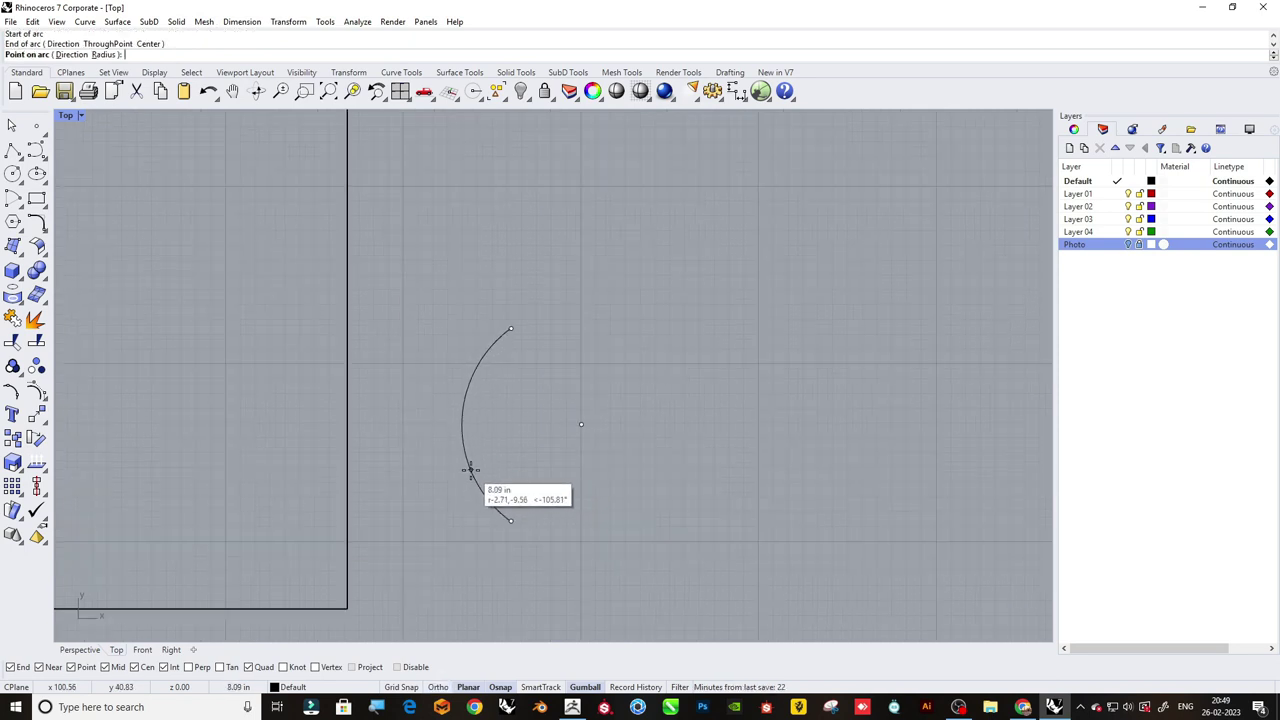
click(476, 470)
Mirror the arc across a vertical line to make a symmetric copy.
click(484, 460)
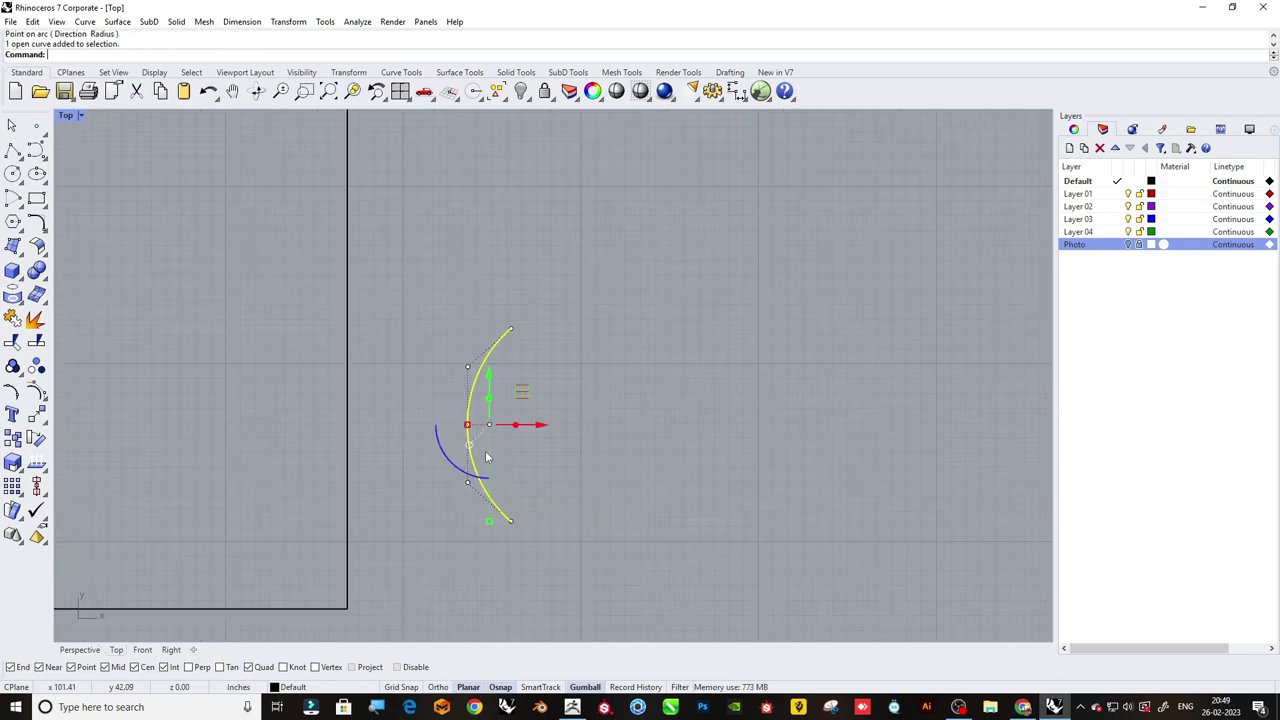
mouse_move(490, 459)
right_down()
mouse_move(477, 431)
mouse_move(456, 434)
right_up()
text(Mirror)
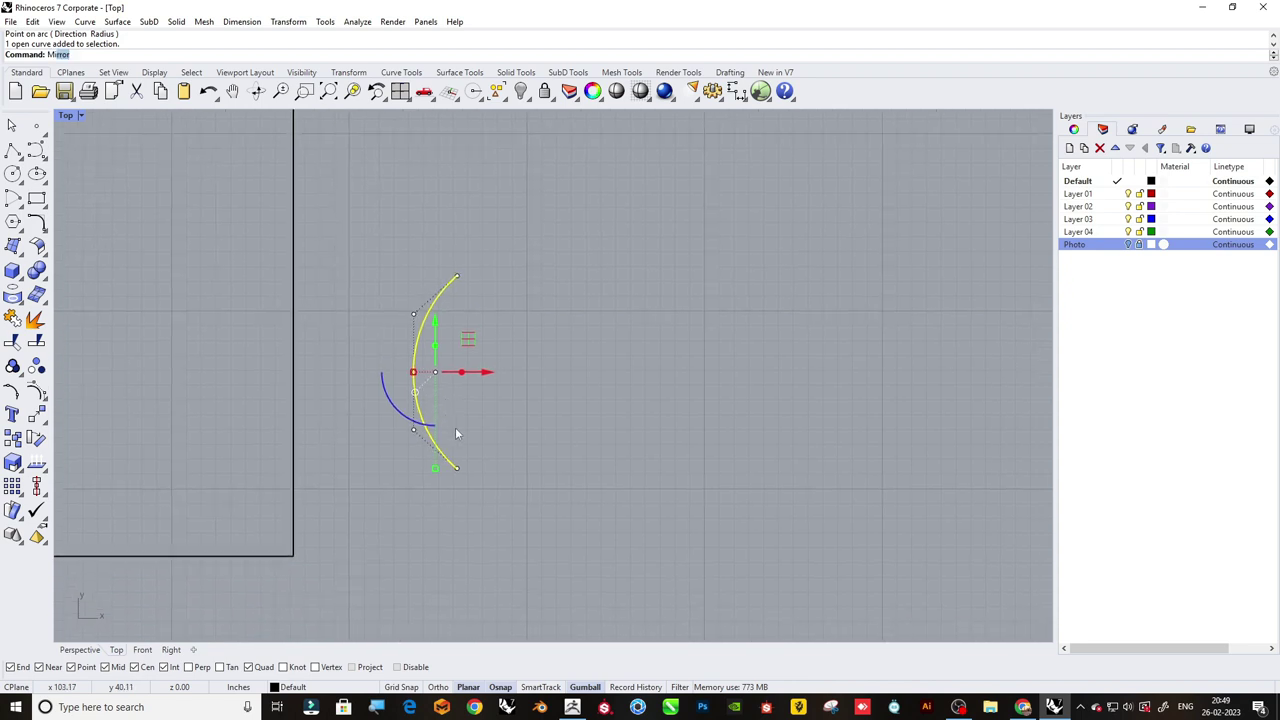
key(Return)
click(493, 437)
click(493, 523)
click(547, 453)
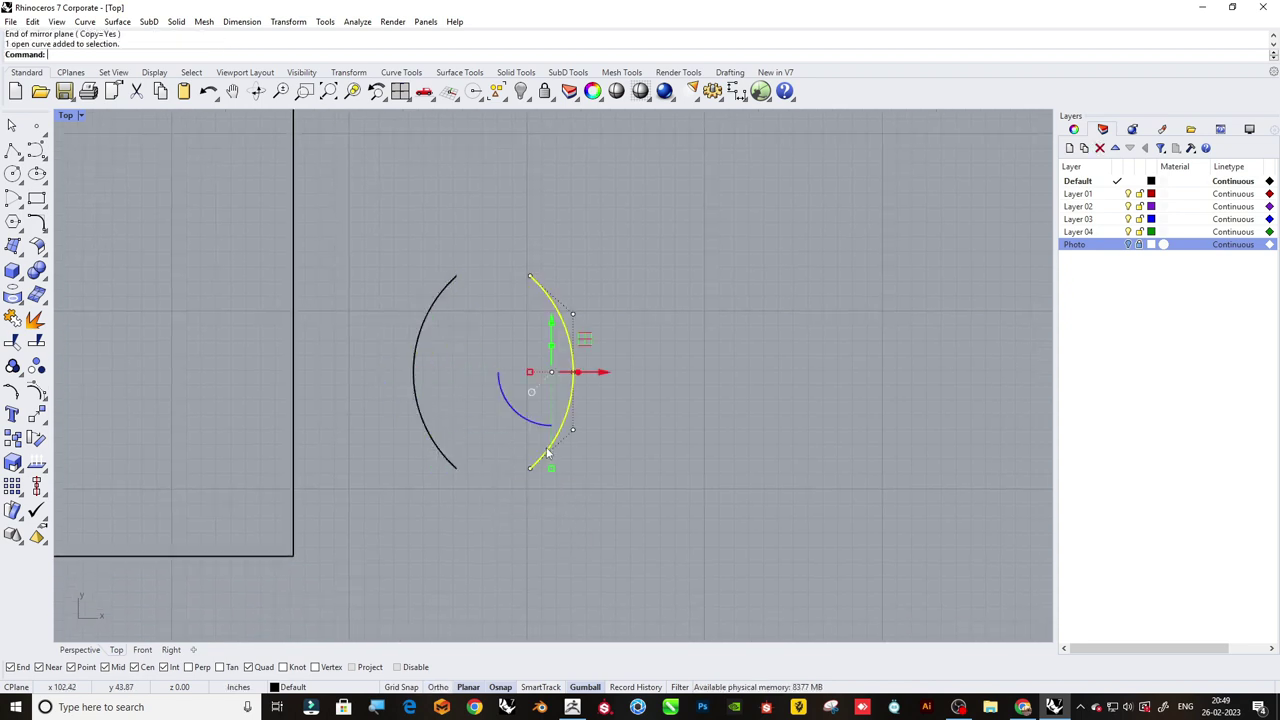
Copy each arc end-to-end below the other to extend both wavy curves.
click(27, 445)
click(529, 276)
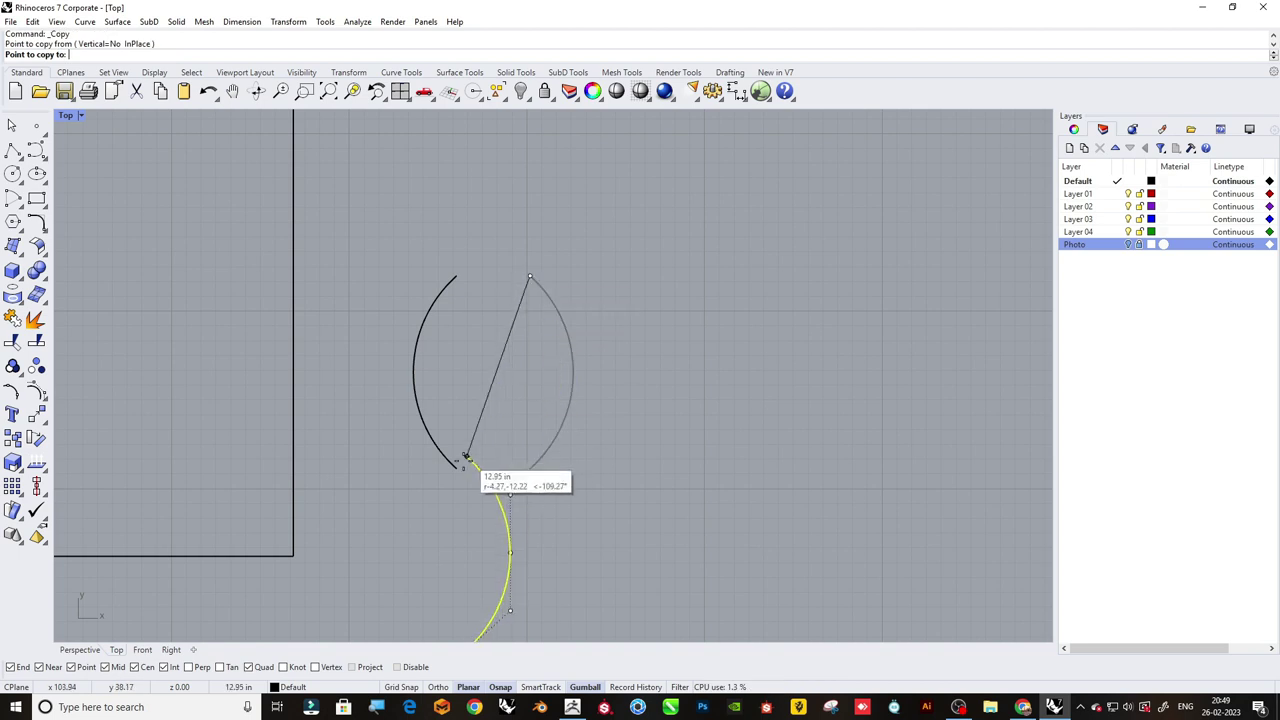
click(456, 468)
key(Return)
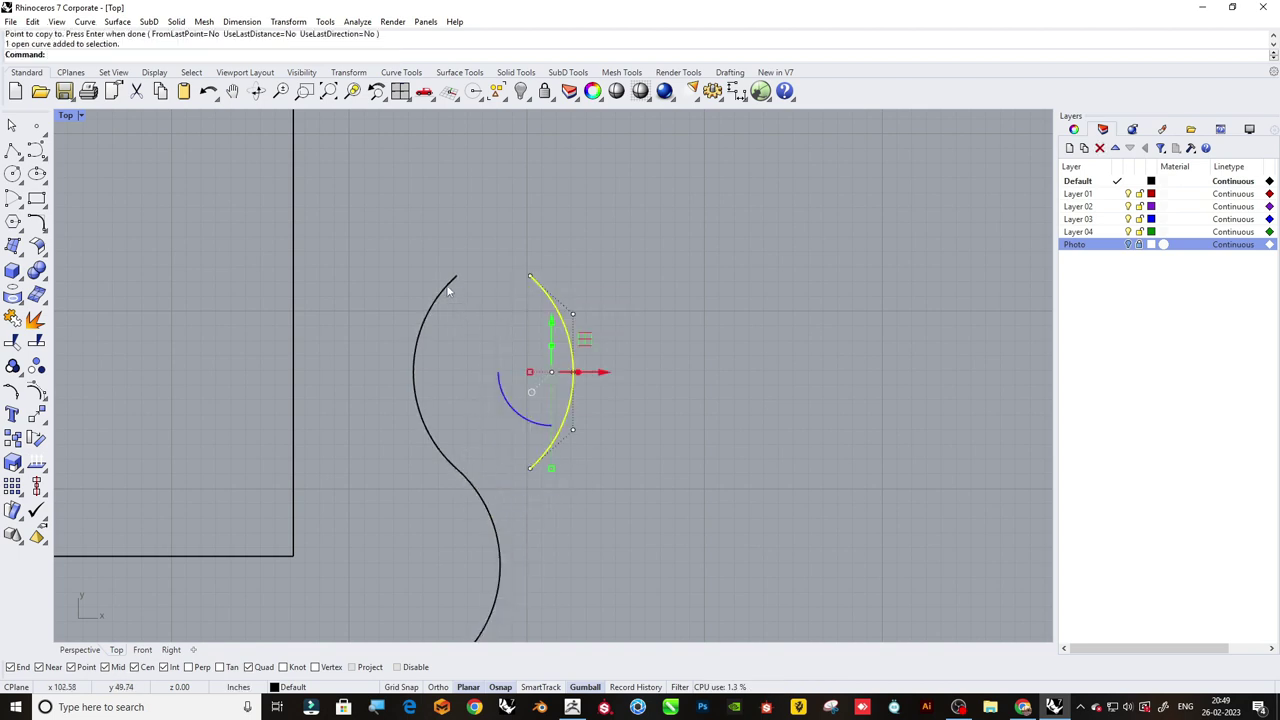
click(448, 291)
key(Return)
click(456, 276)
click(529, 470)
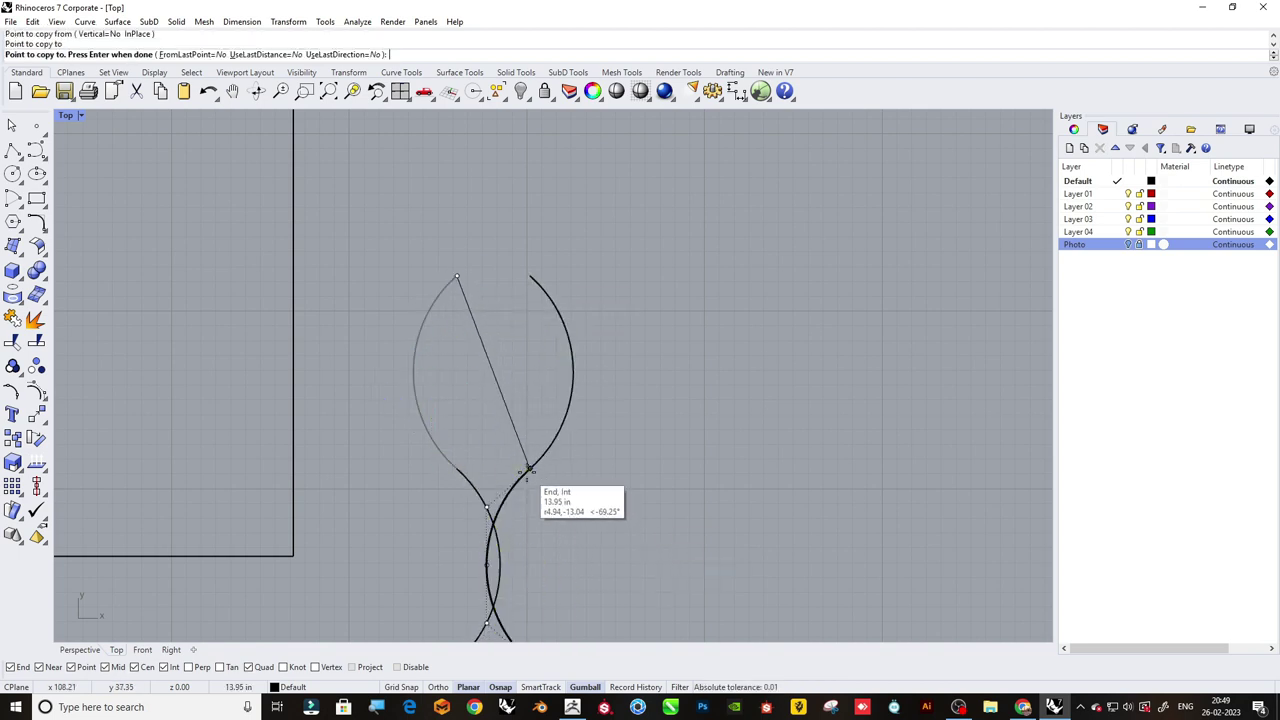
key(Return)
click(548, 472)
drag(580, 467, 668, 490)
Move the lower arc pair on top of the bulge and copy it below.
scroll(594, 510, down, 3)
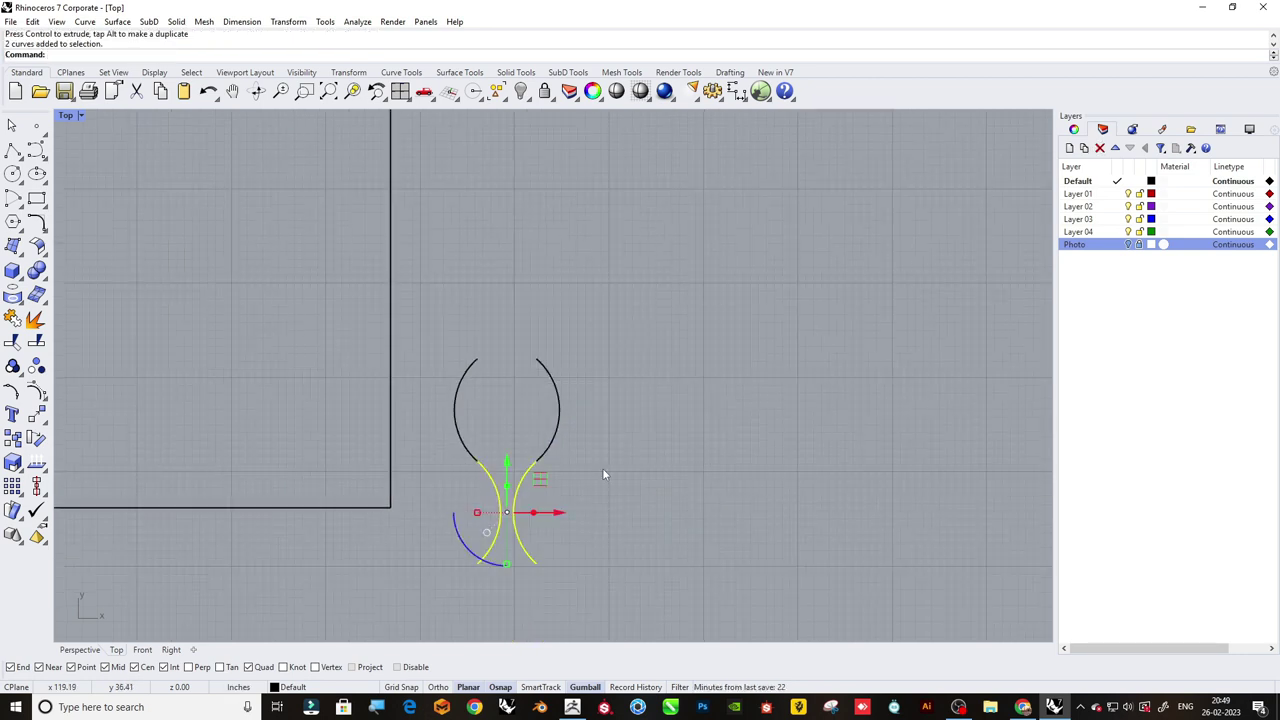
text(m)
key(Return)
click(536, 563)
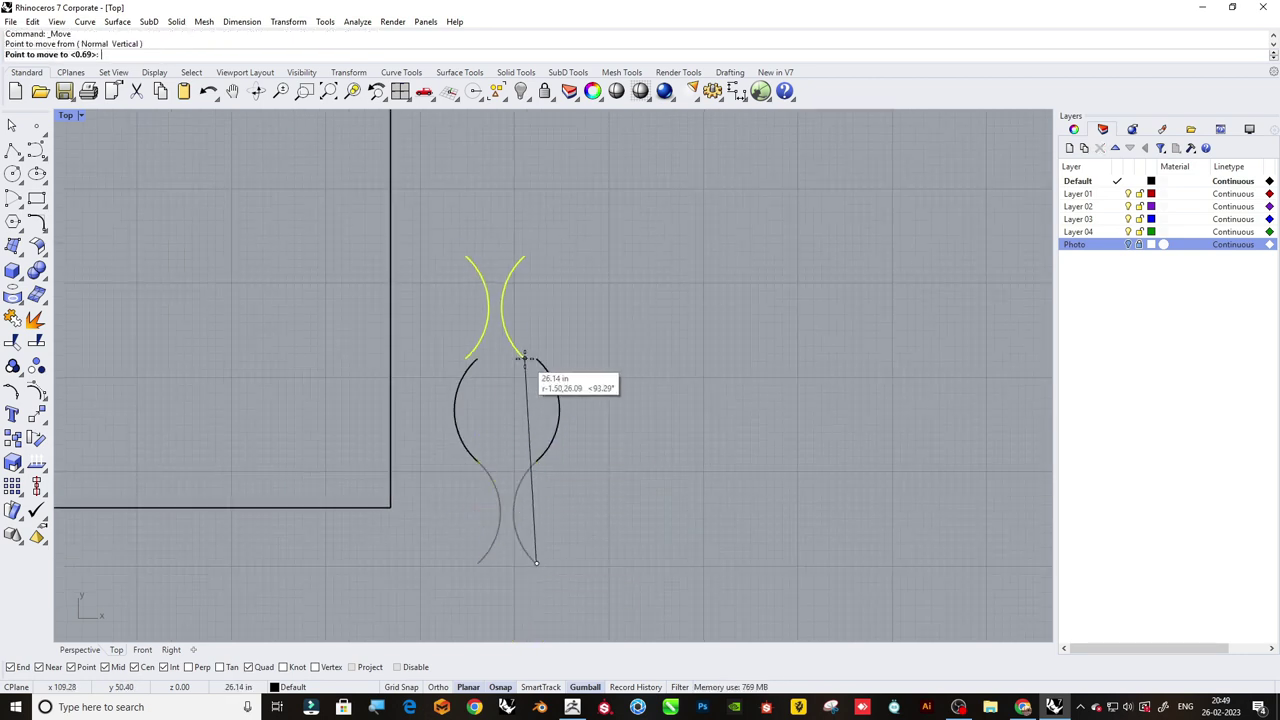
click(526, 357)
text(m)
key(Return)
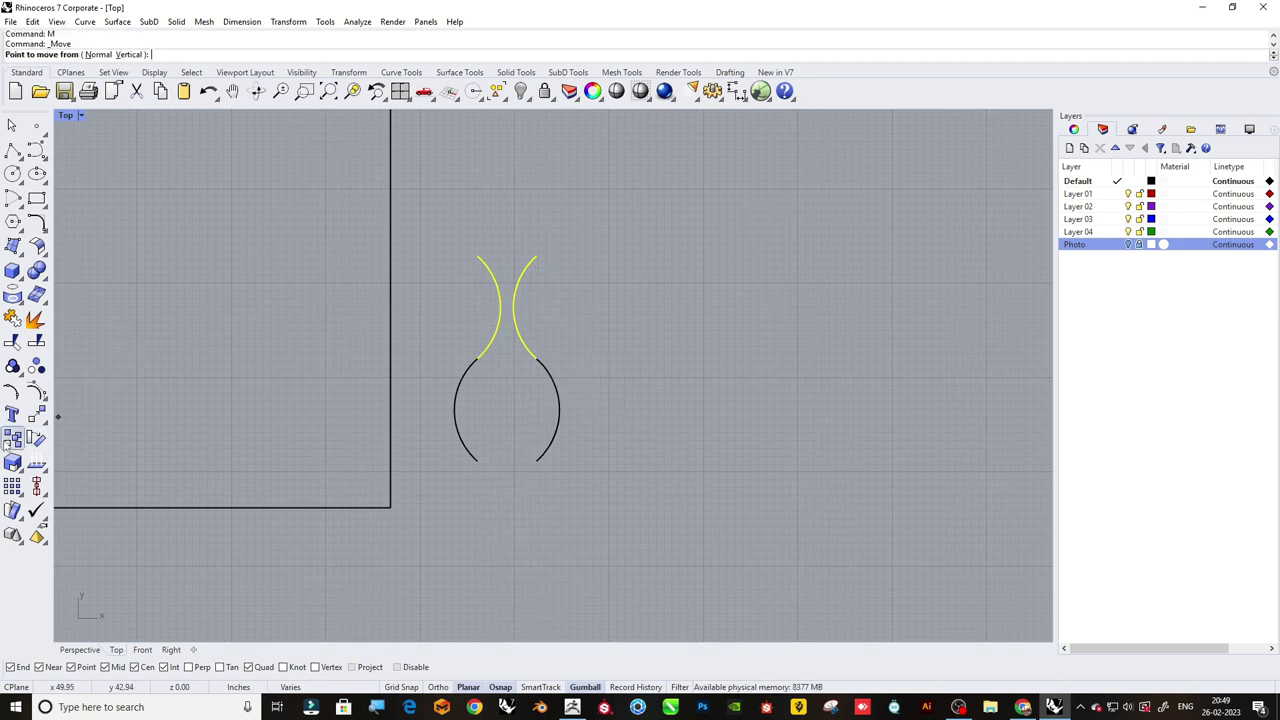
click(536, 255)
click(536, 460)
key(Return)
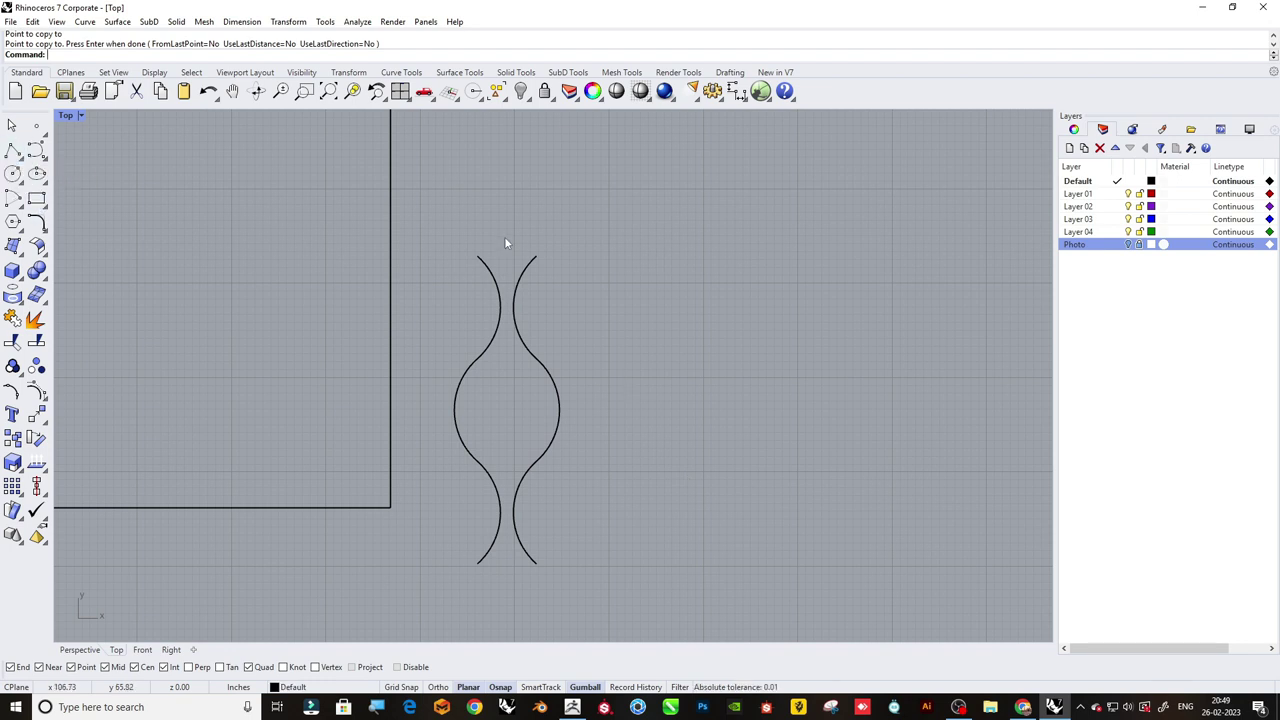
Draw a polyline cutter around the lens shape across both wavy curves.
click(12, 148)
scroll(514, 275, up, 2)
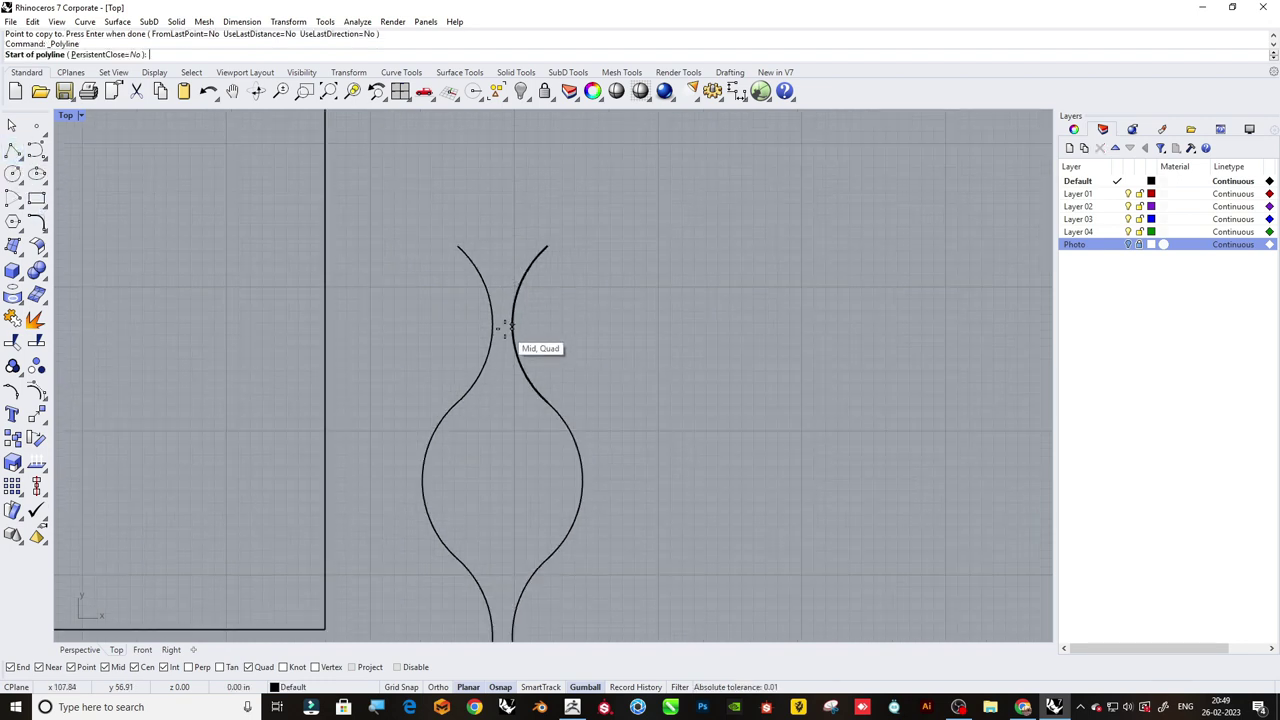
click(506, 327)
scroll(506, 327, down, 2)
click(452, 323)
right_drag(429, 480, 443, 428)
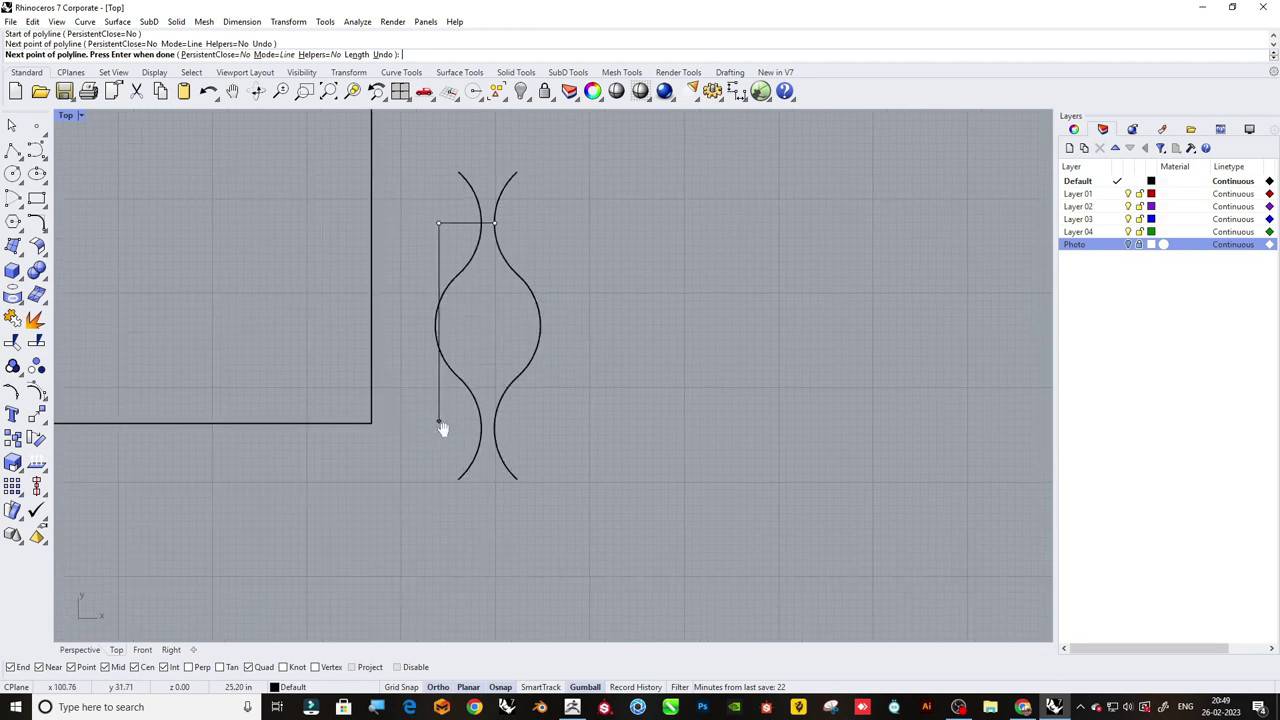
scroll(443, 428, up, 5)
click(426, 406)
key(F8)
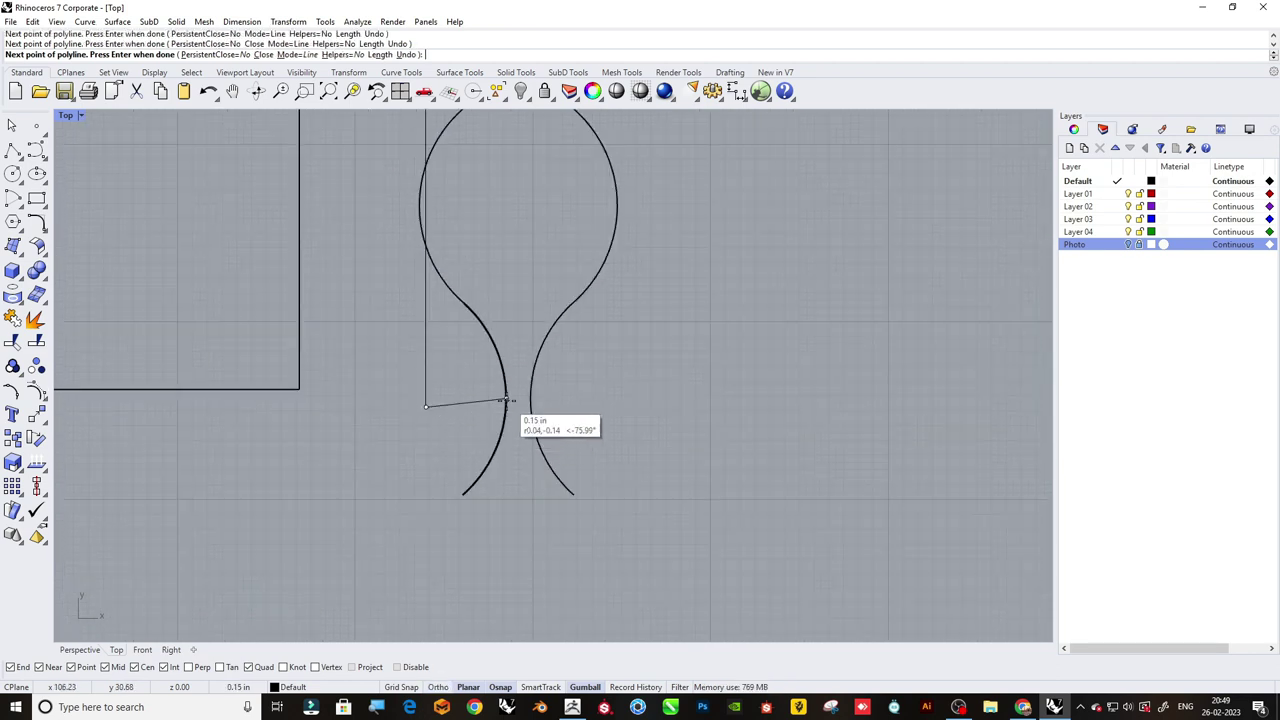
click(634, 398)
key(Return)
scroll(634, 427, down, 3)
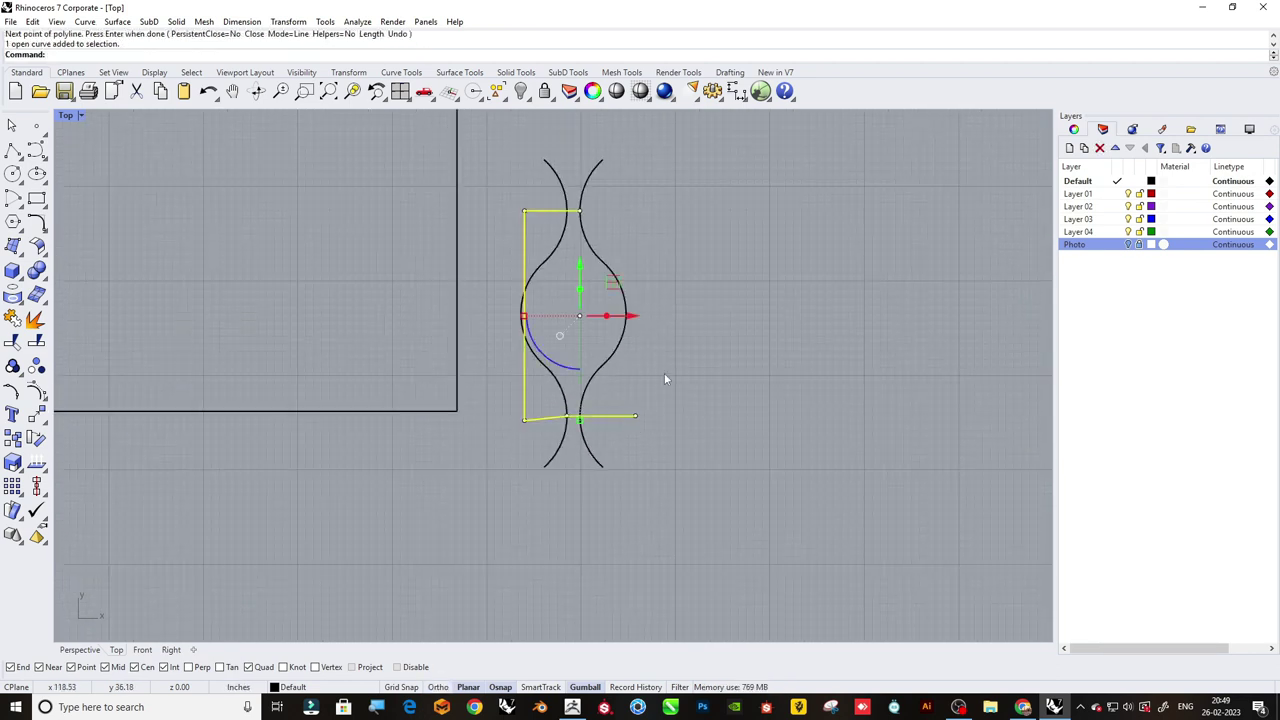
Trim the curve tails, delete the cutter, and join the pieces into two side curves.
key(ctrl+t)
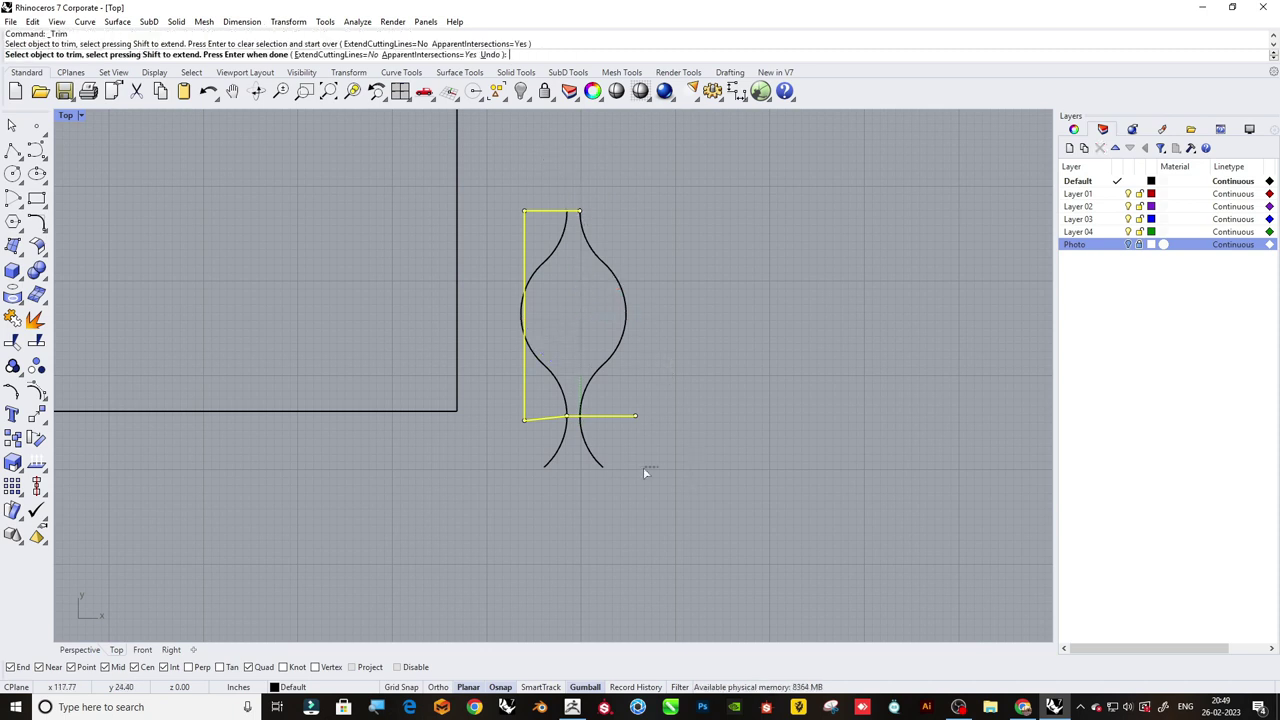
drag(645, 472, 523, 448)
key(Return)
key(Delete)
drag(651, 413, 482, 222)
key(ctrl+j)
Nudge the right side curve slightly right and offset it inward.
scroll(620, 245, up, 3)
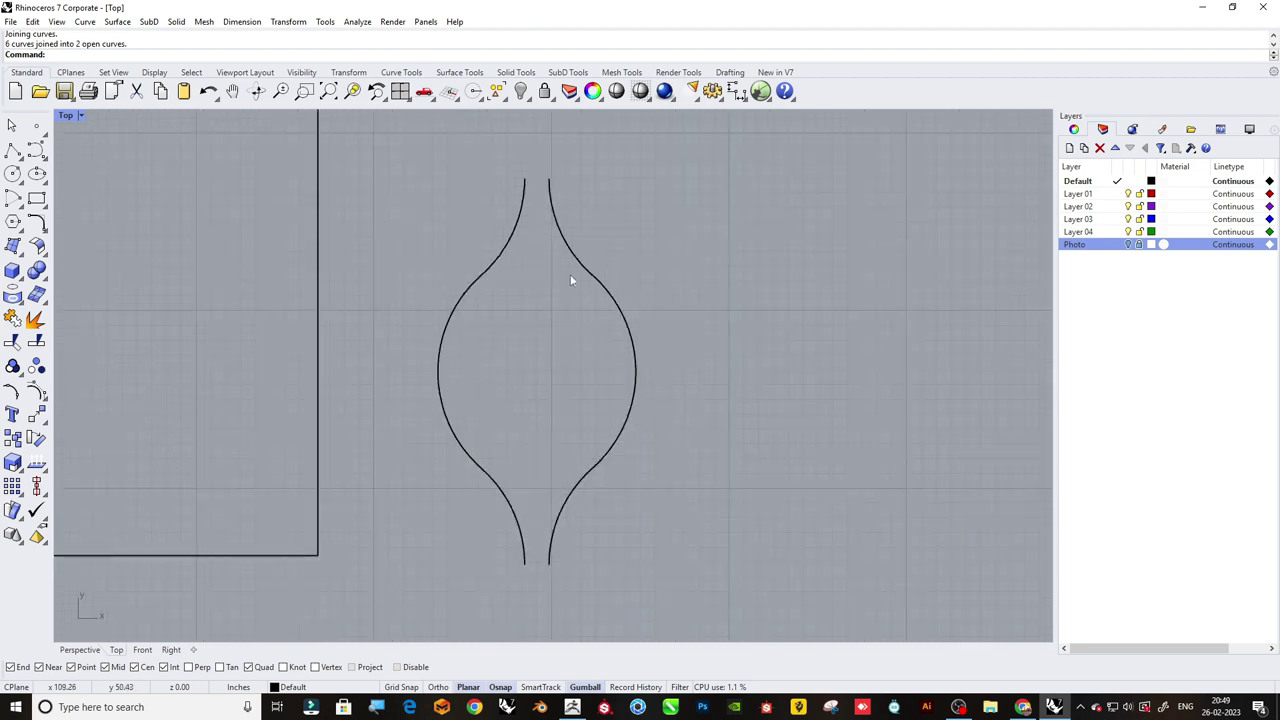
click(588, 274)
drag(643, 375, 671, 372)
text(Offset)
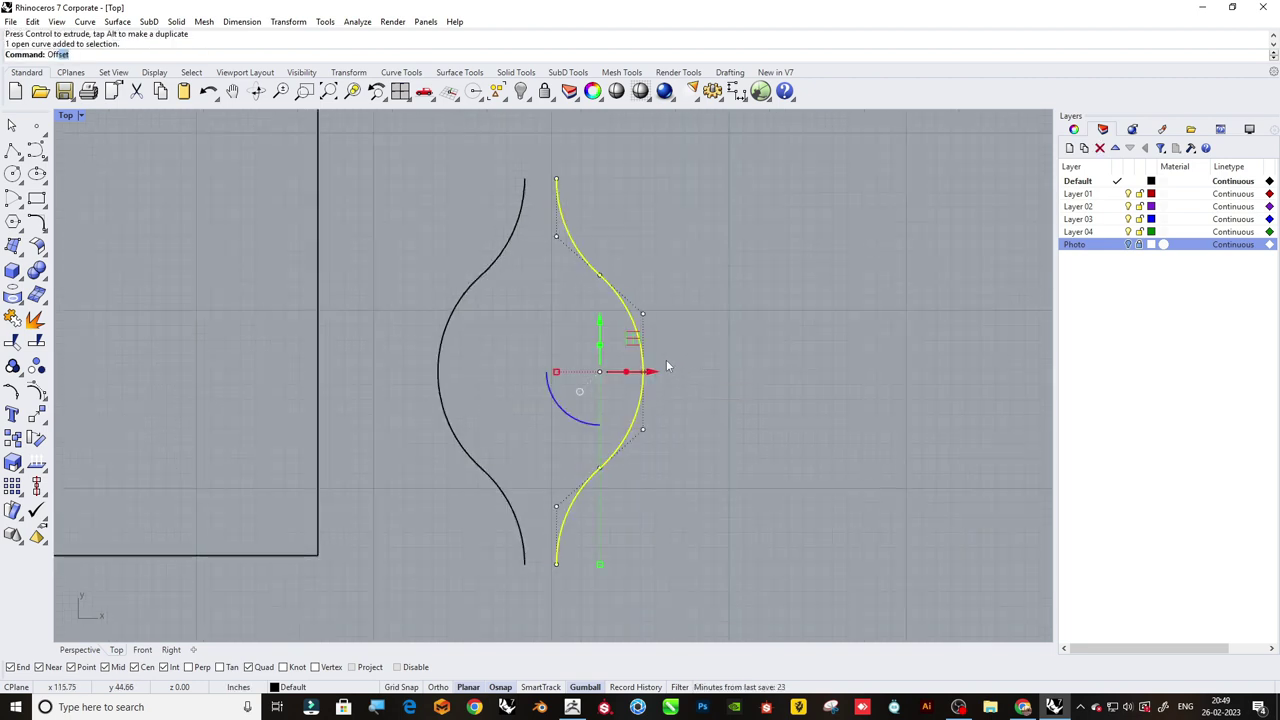
key(Return)
scroll(594, 351, up, 2)
scroll(551, 357, down, 2)
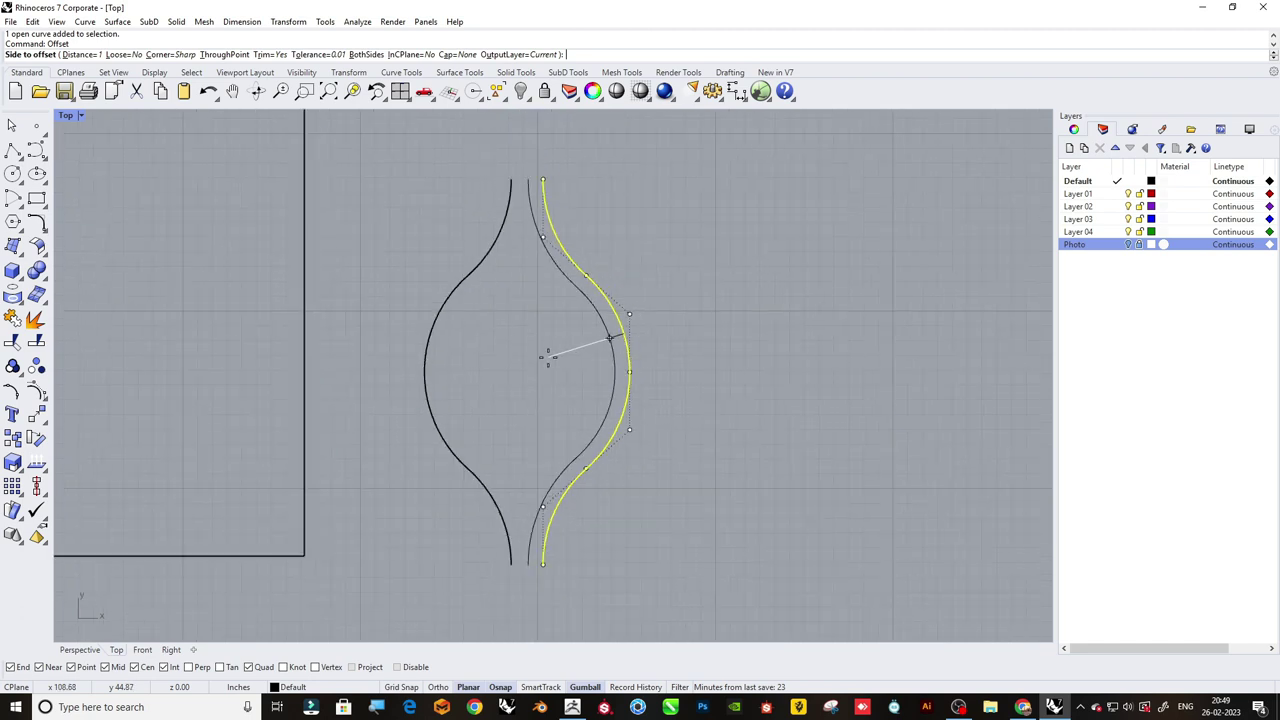
click(484, 280)
Offset the left side curve inward, then check the right curve pair.
click(479, 278)
key(Return)
click(524, 304)
key(Escape)
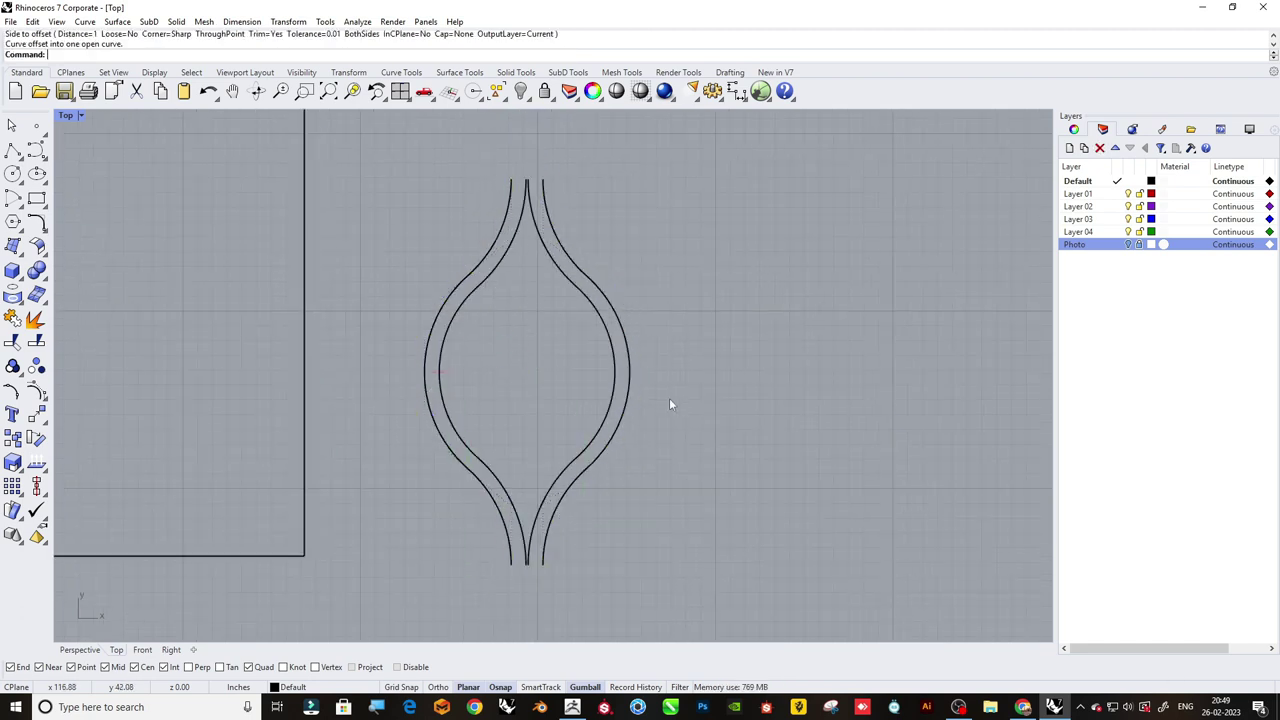
mouse_move(668, 398)
mouse_down()
mouse_move(598, 361)
mouse_move(656, 382)
mouse_up()
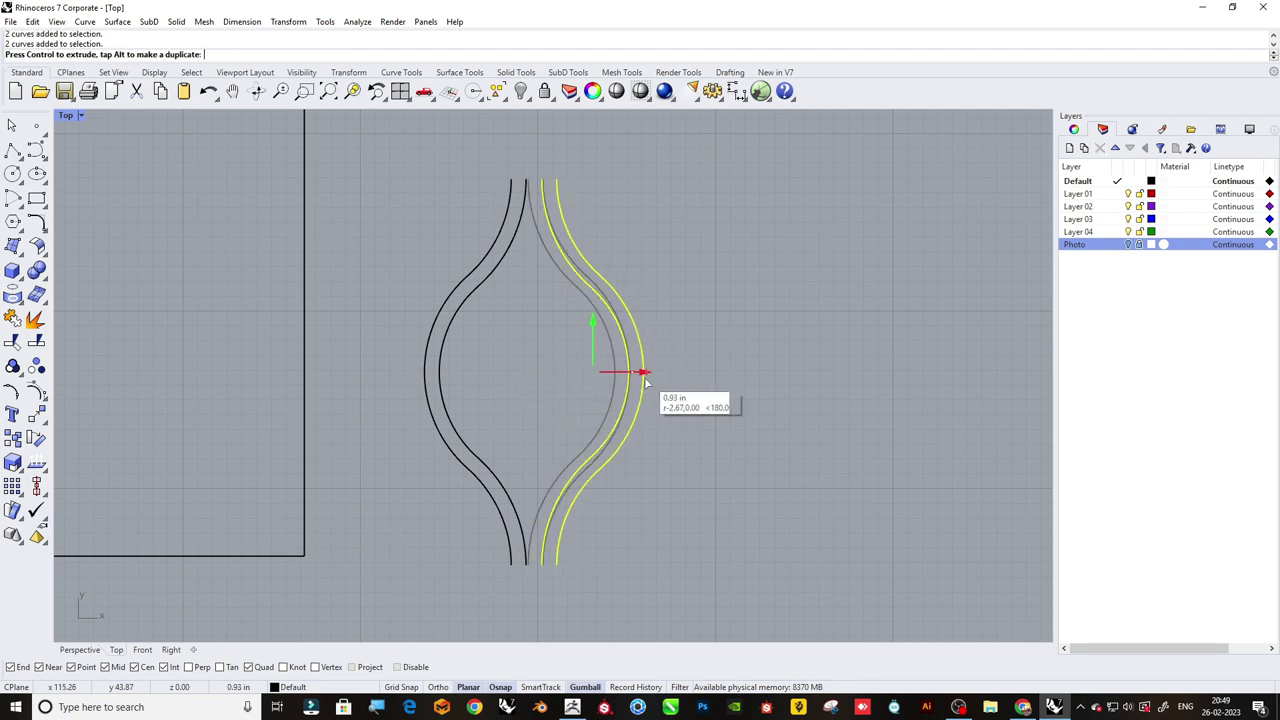
key(Escape)
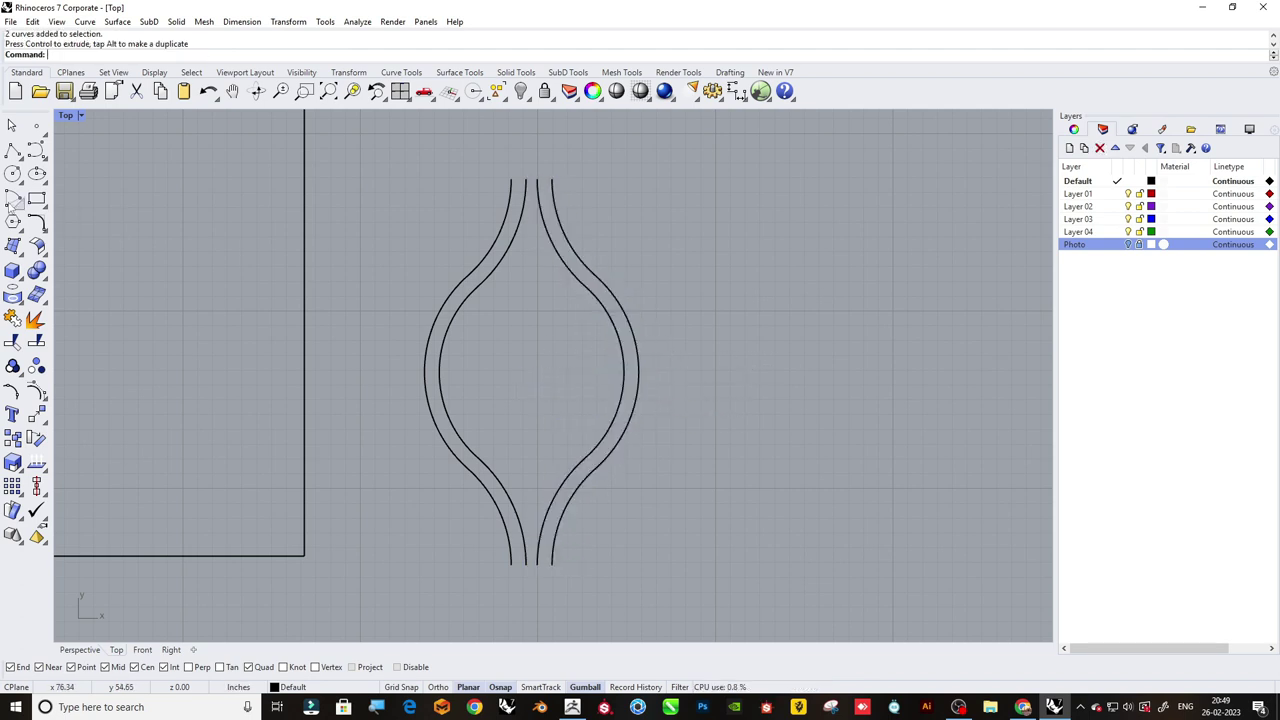
Draw two vertical circles at the widest points of the left and right profile curves.
click(13, 173)
click(110, 198)
scroll(735, 366, up, 2)
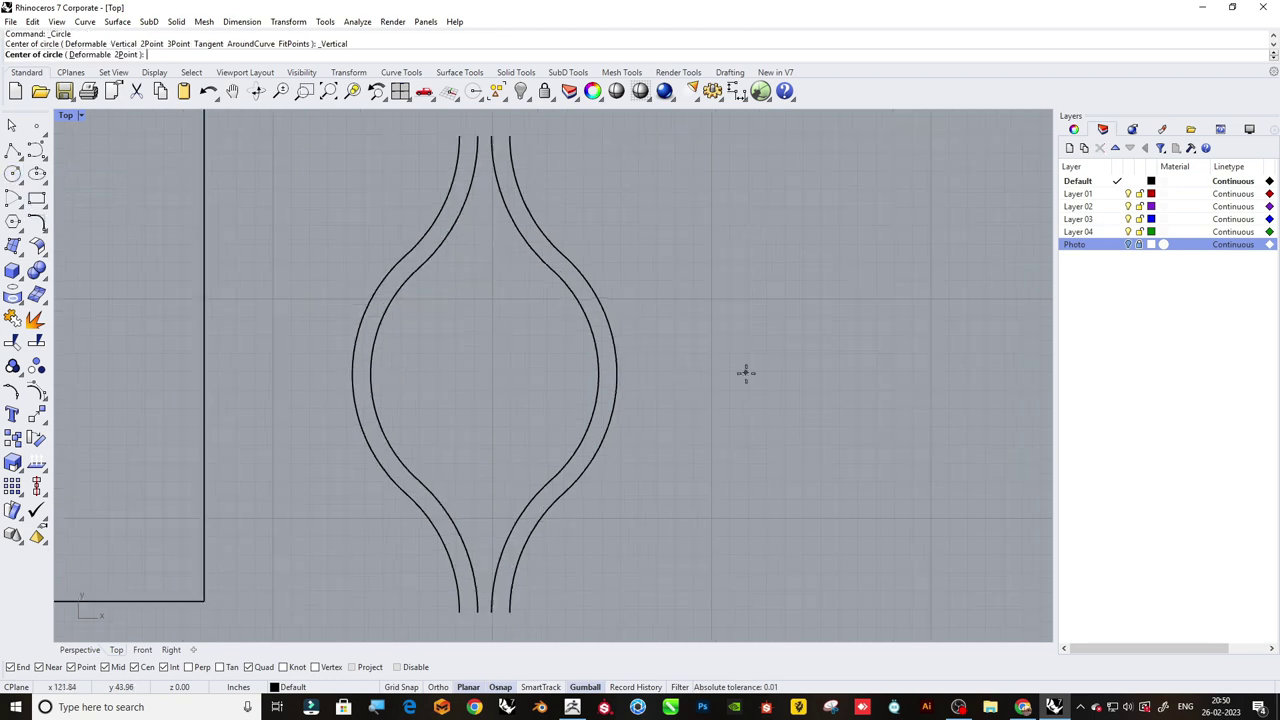
click(614, 372)
scroll(614, 372, up, 3)
click(596, 380)
scroll(590, 380, down, 3)
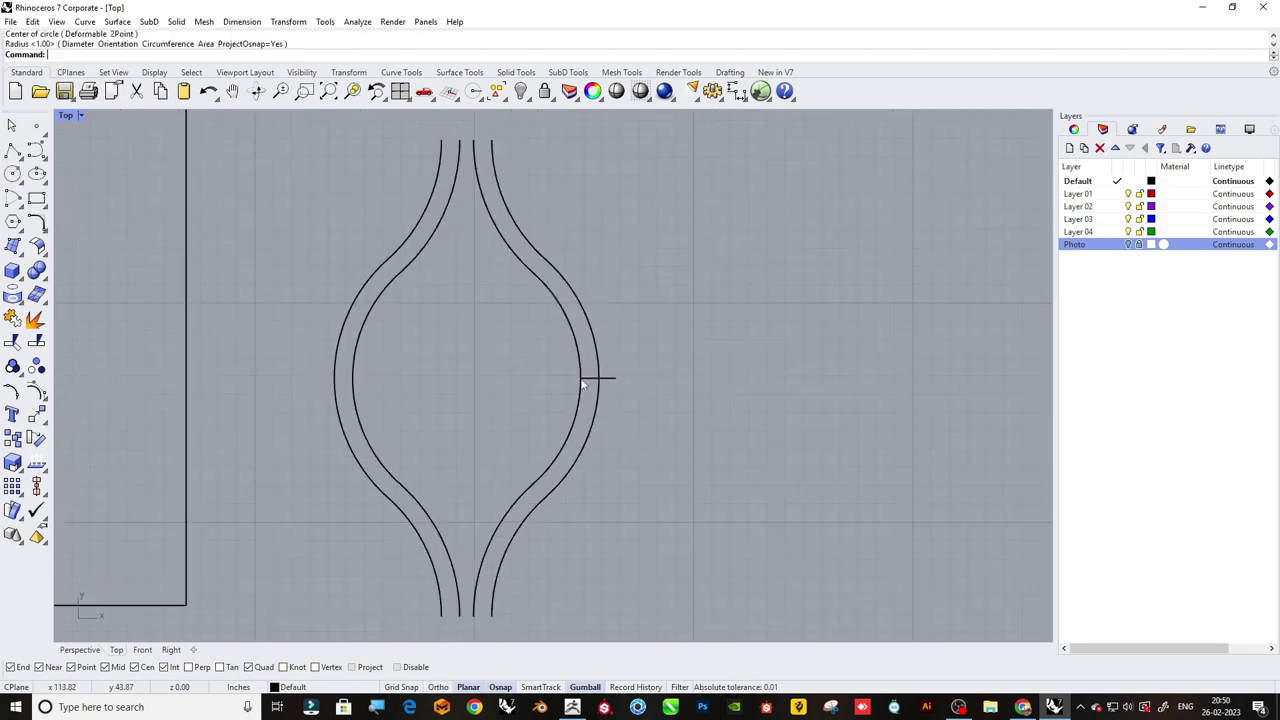
scroll(314, 357, up, 2)
key(Return)
click(343, 385)
scroll(350, 386, up, 2)
scroll(380, 389, up, 2)
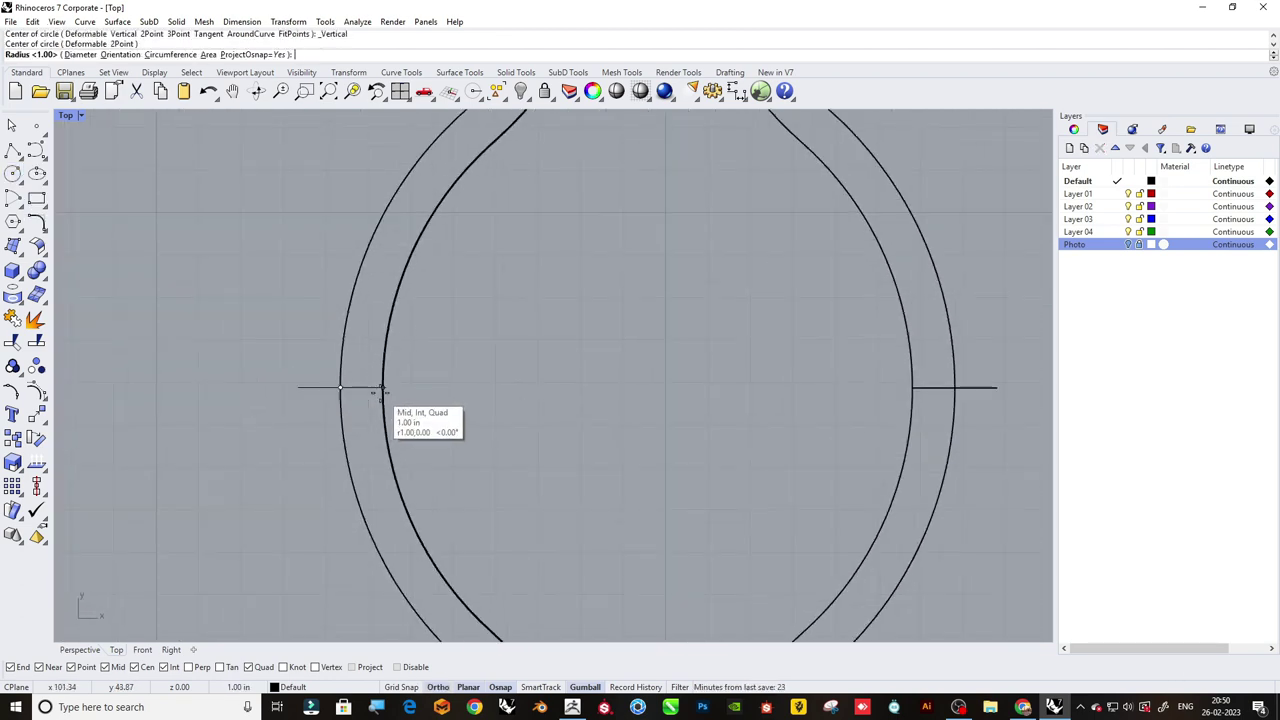
click(380, 389)
scroll(434, 400, down, 4)
Delete the two inner profile curves.
click(384, 422)
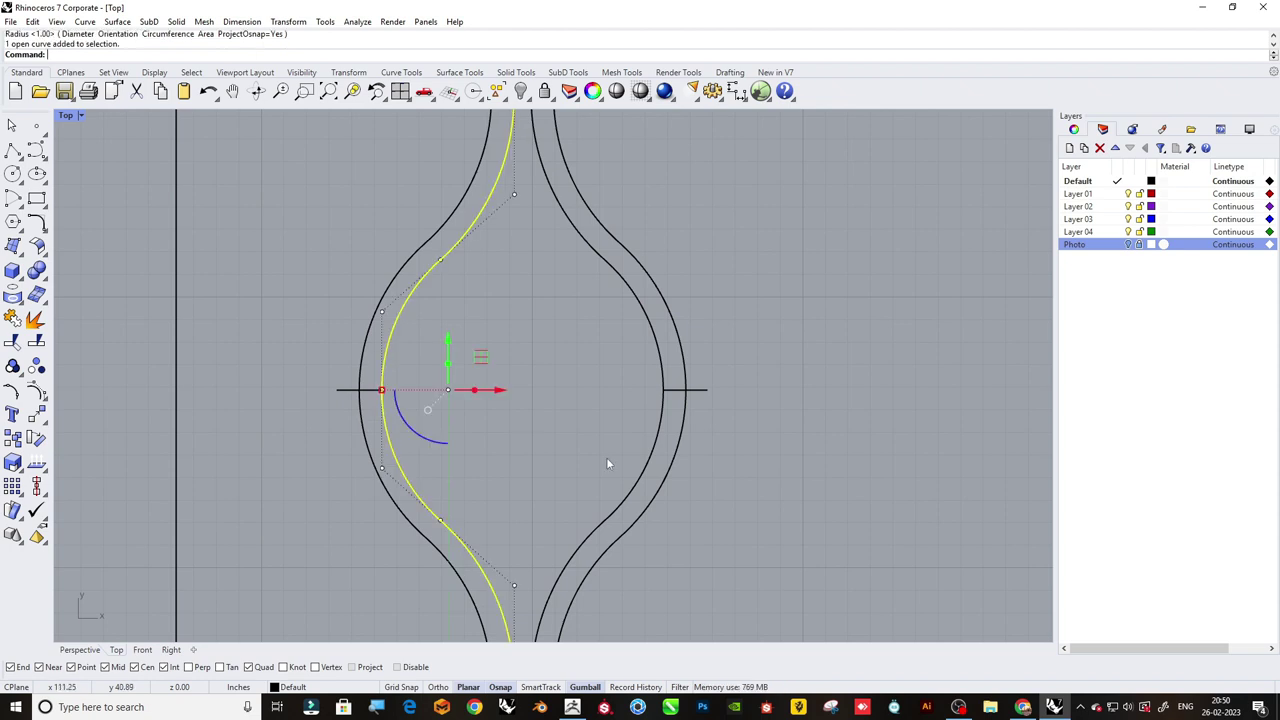
shift+click(644, 479)
key(Delete)
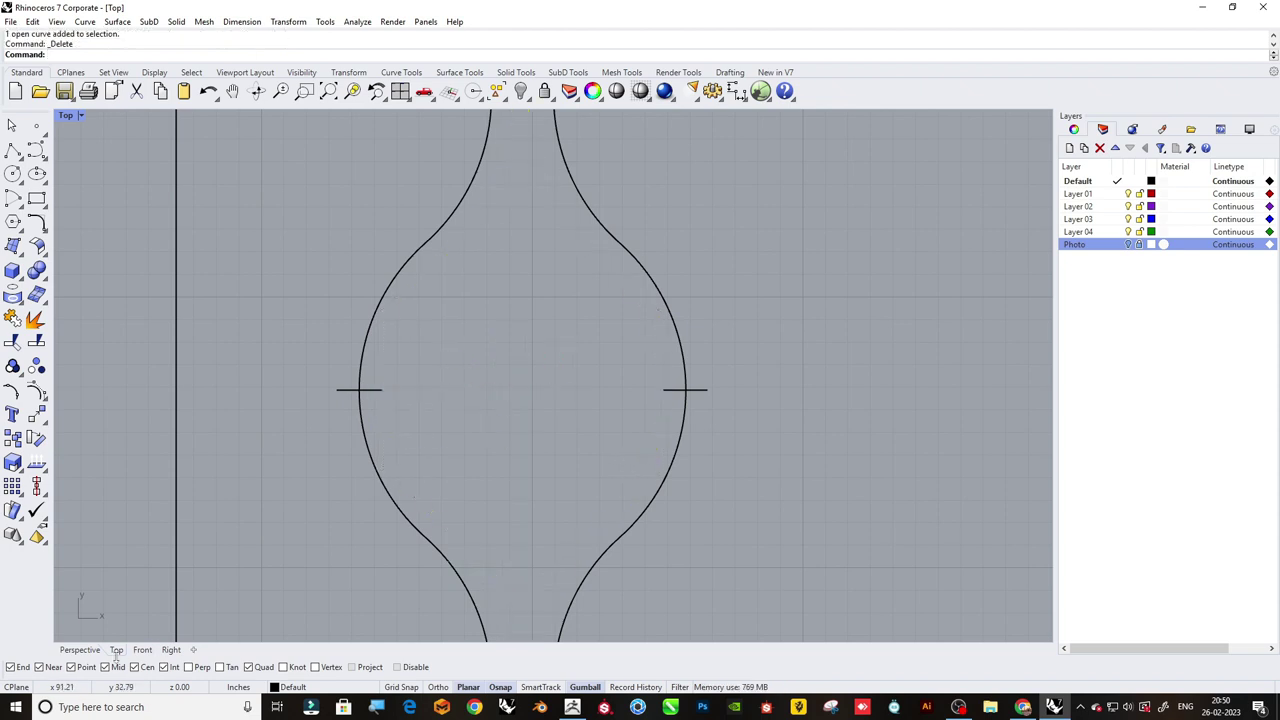
In the Front view, bottom-align both circles onto the base line.
click(142, 650)
mouse_move(940, 550)
right_down()
mouse_move(620, 470)
mouse_move(528, 411)
right_up()
scroll(620, 469, up, 3)
scroll(378, 395, up, 1)
click(368, 412)
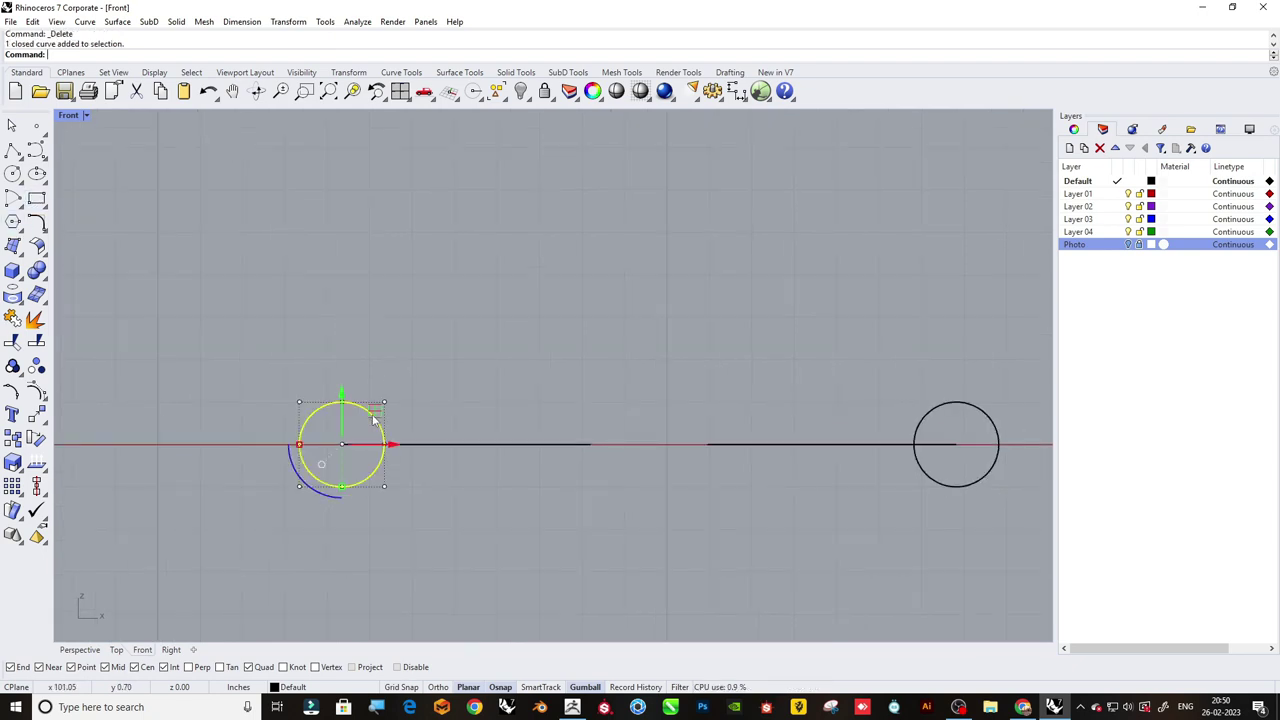
scroll(390, 420, down, 3)
shift+click(704, 424)
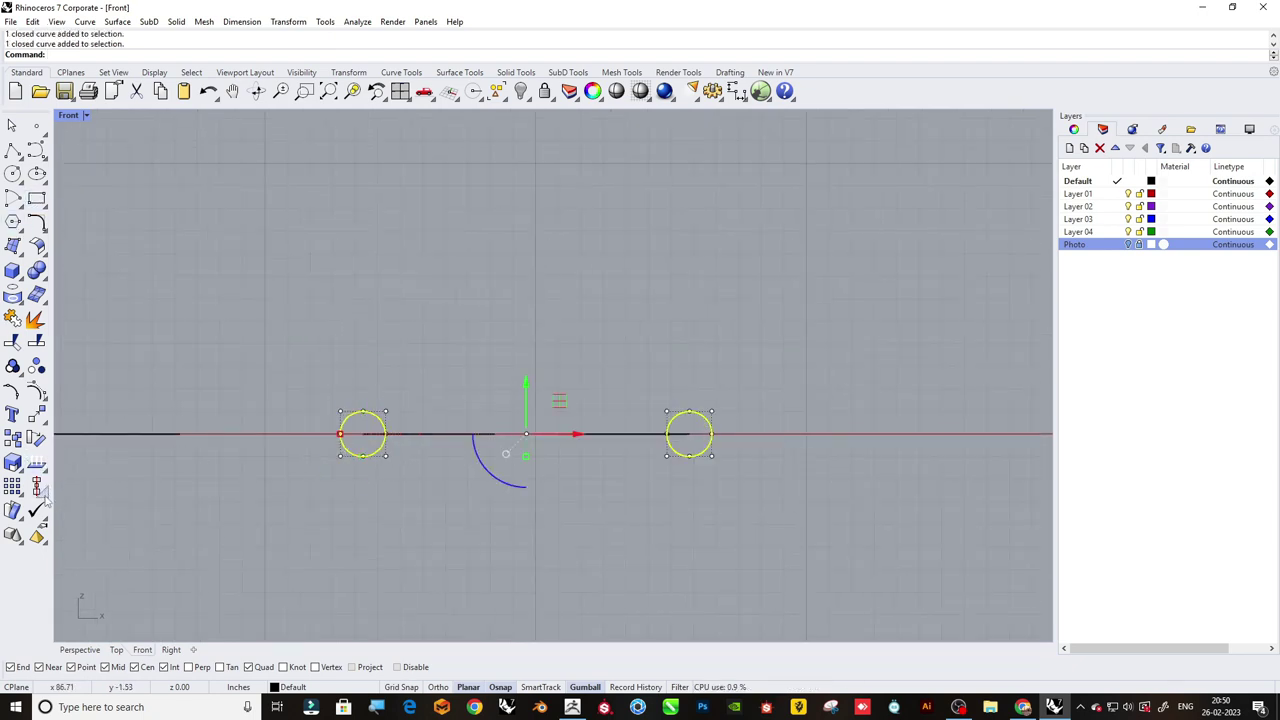
click(44, 498)
click(84, 496)
scroll(371, 455, up, 3)
key(Return)
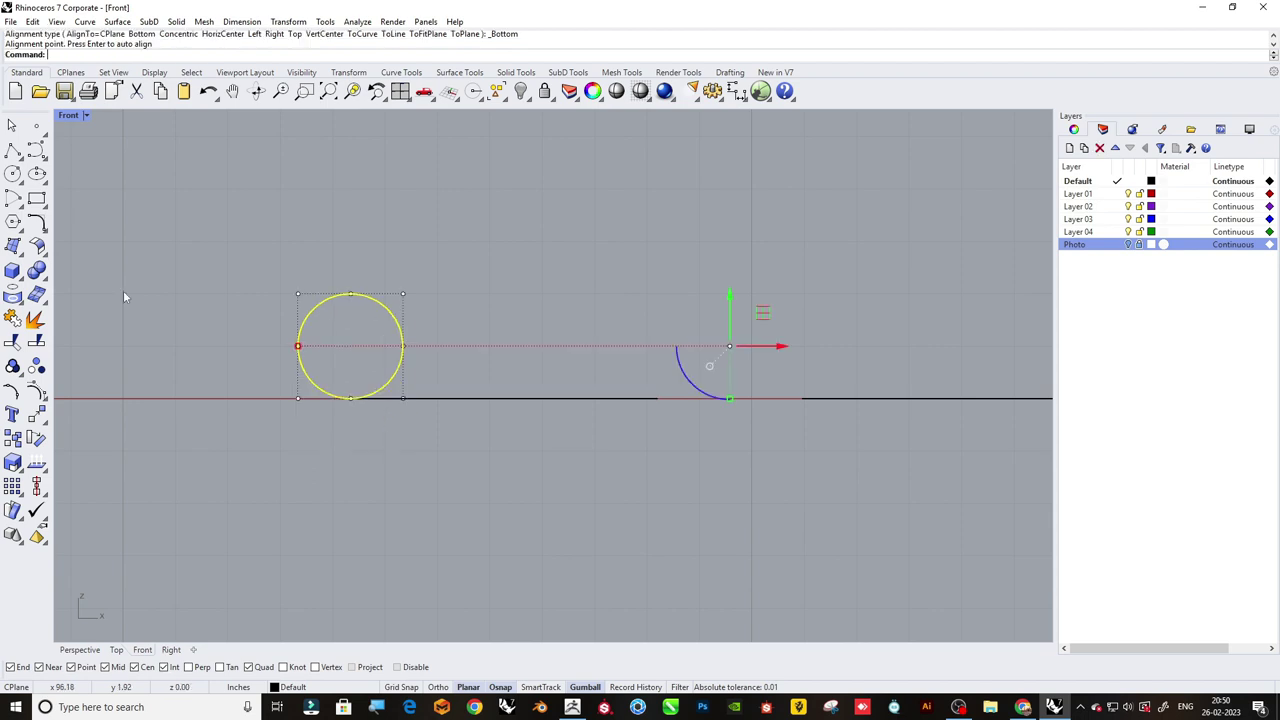
Draw a straight polyline running from the left circle to the right circle.
click(12, 150)
scroll(342, 382, up, 2)
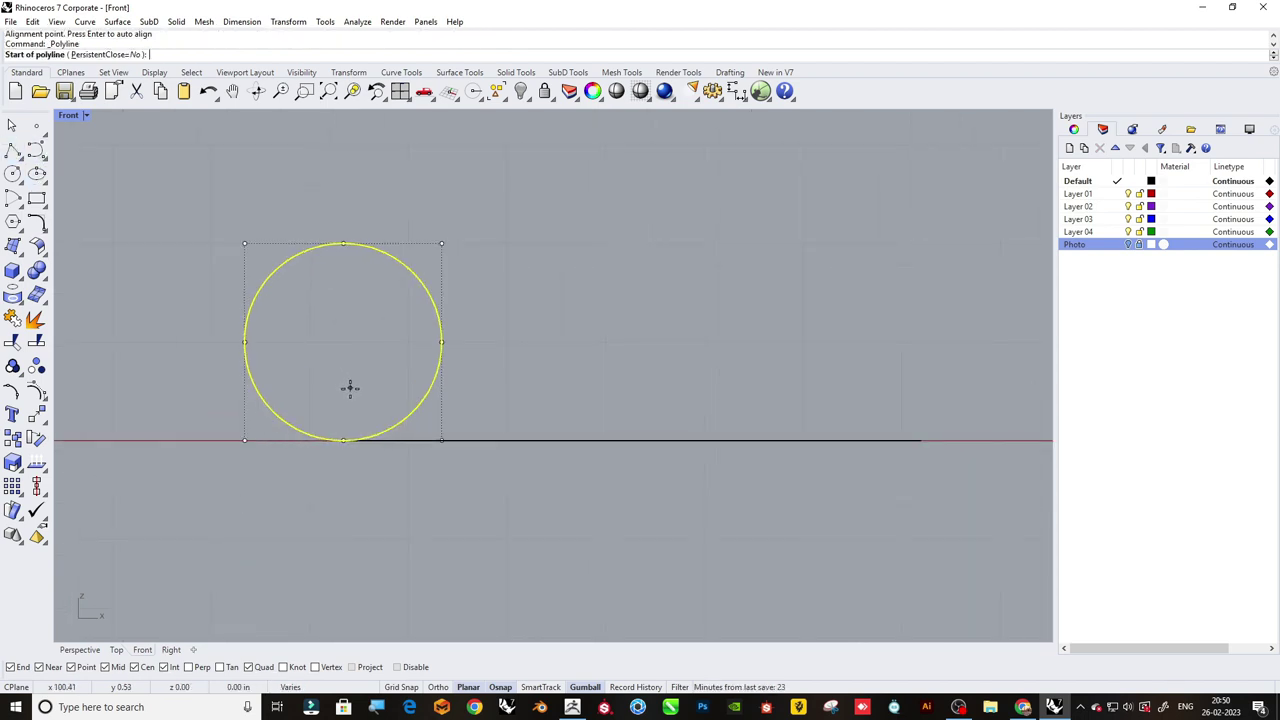
click(350, 388)
scroll(354, 391, down, 2)
click(838, 390)
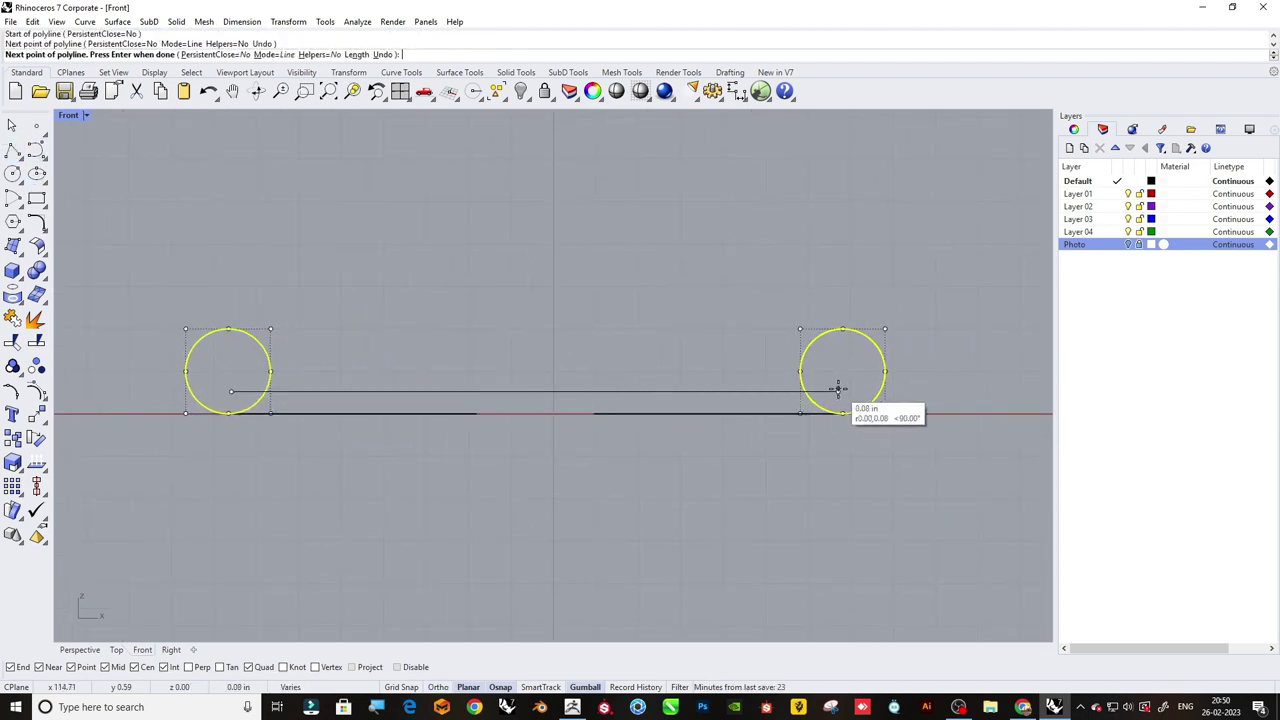
key(Return)
Trim away both circles' large arcs, leaving small arcs on the base line.
key(ctrl+a)
scroll(850, 420, down, 3)
scroll(880, 456, up, 2)
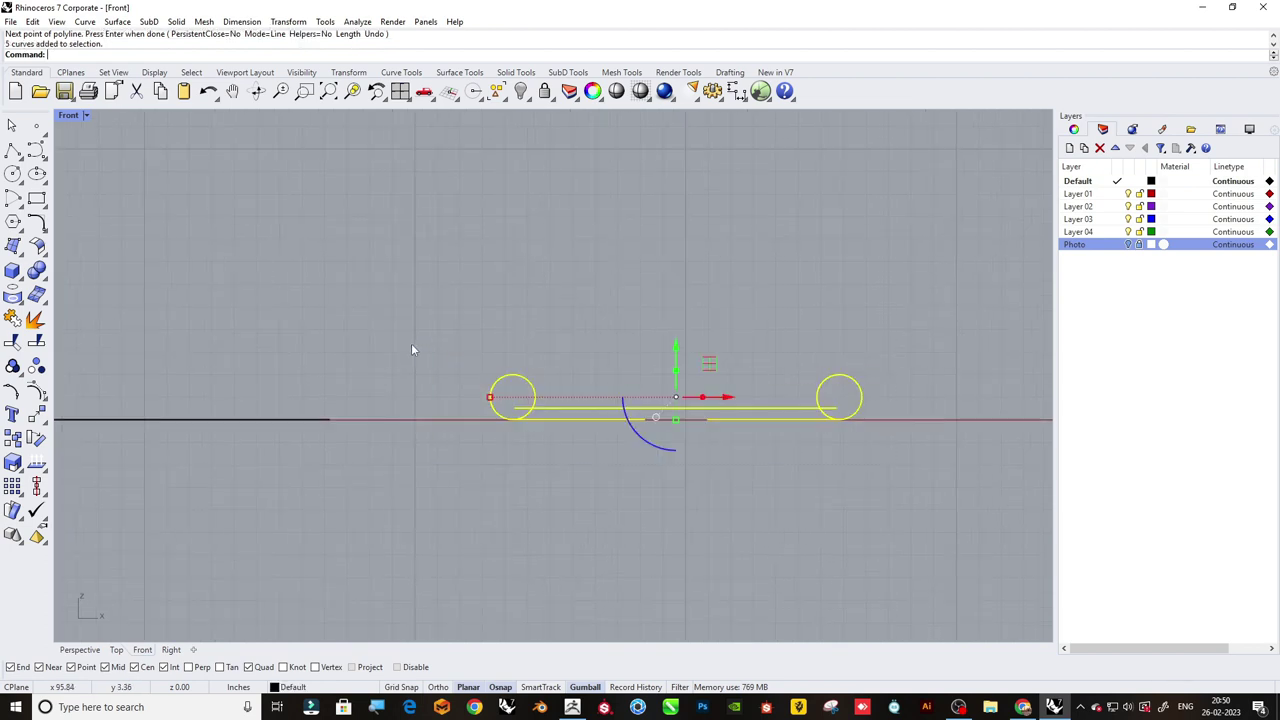
text(trim)
key(Return)
scroll(838, 392, up, 2)
click(806, 376)
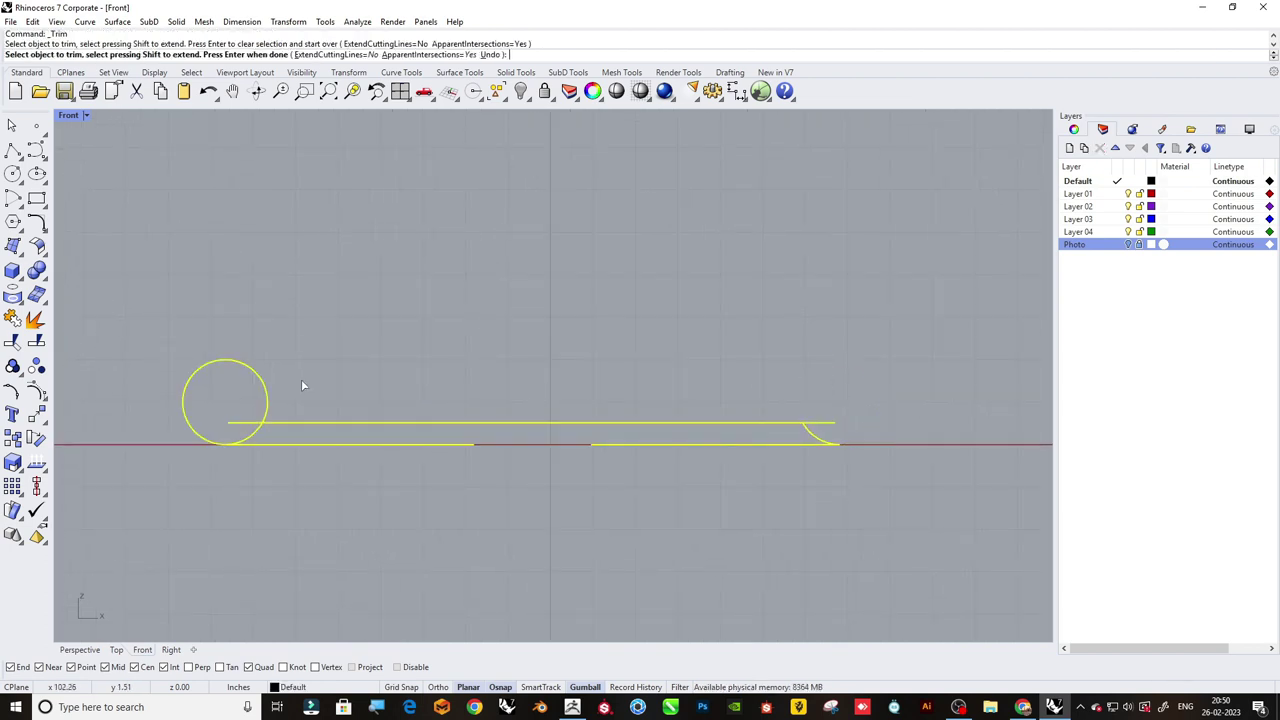
click(229, 360)
key(Return)
Delete the leftover top guide line, keeping the base pieces and end arcs.
ctrl+drag(419, 440, 418, 440)
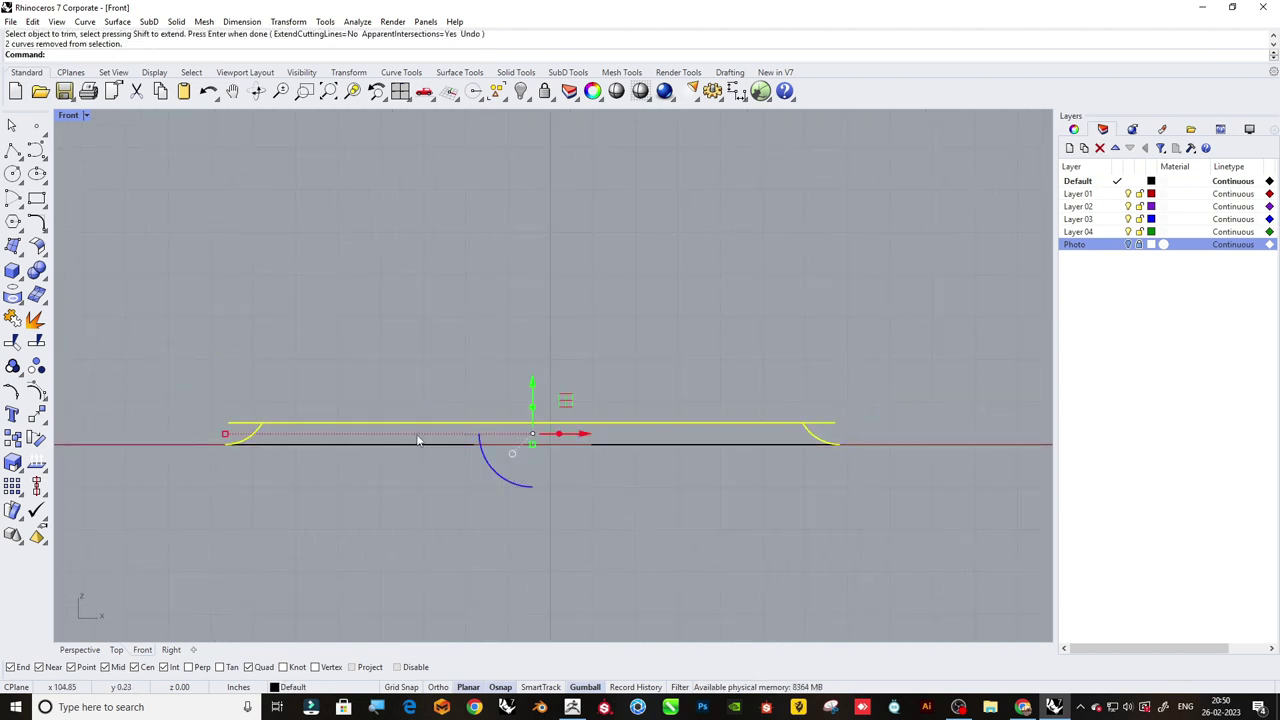
ctrl+click(813, 444)
ctrl+click(251, 438)
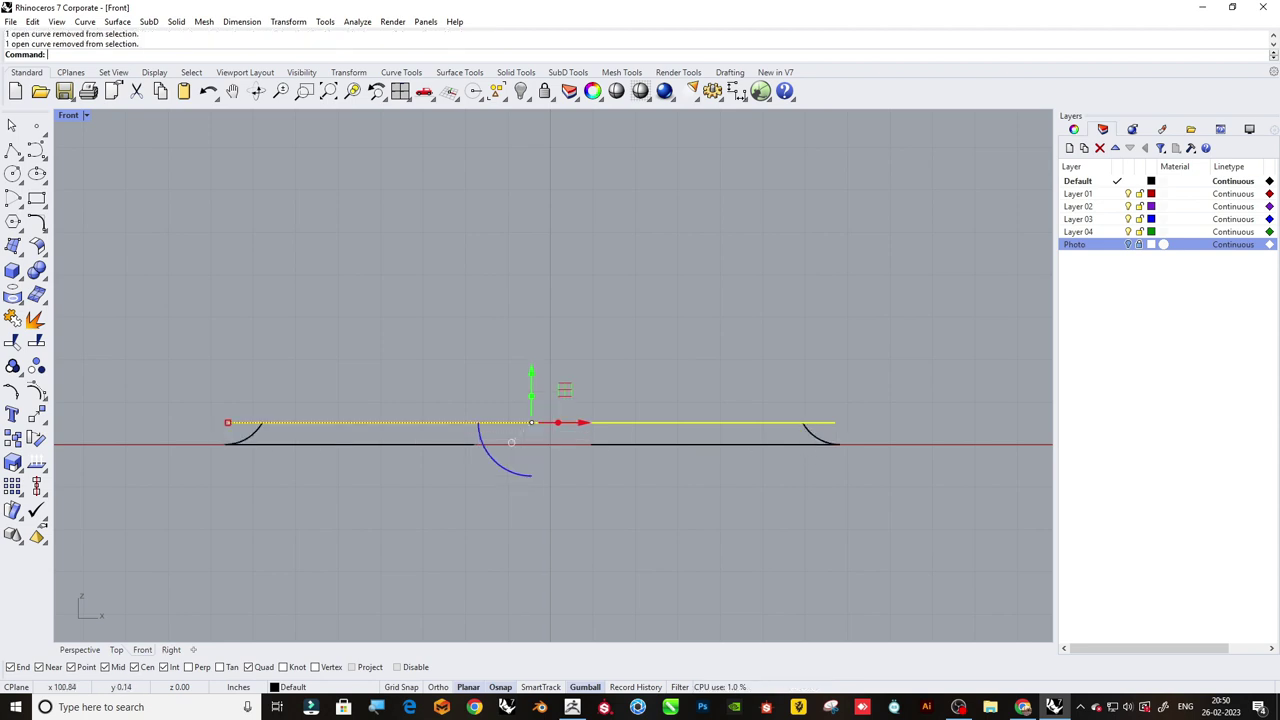
key(Delete)
scroll(275, 456, down, 3)
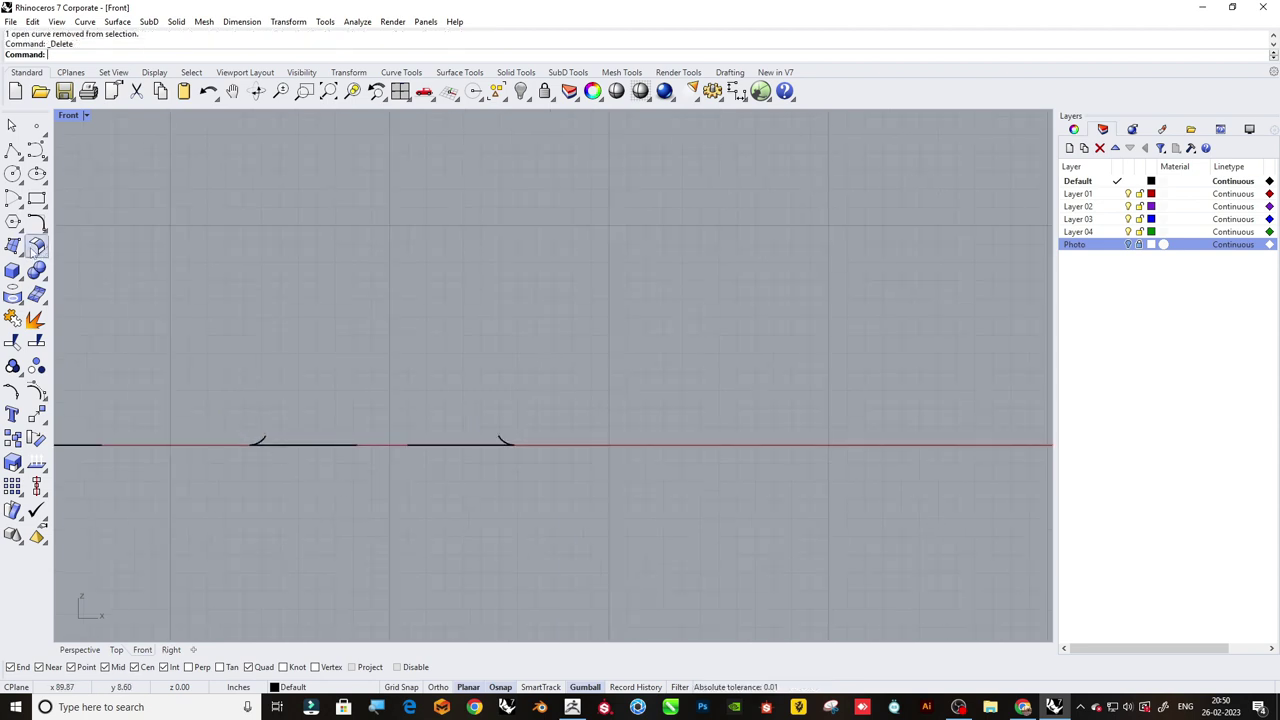
text(b)
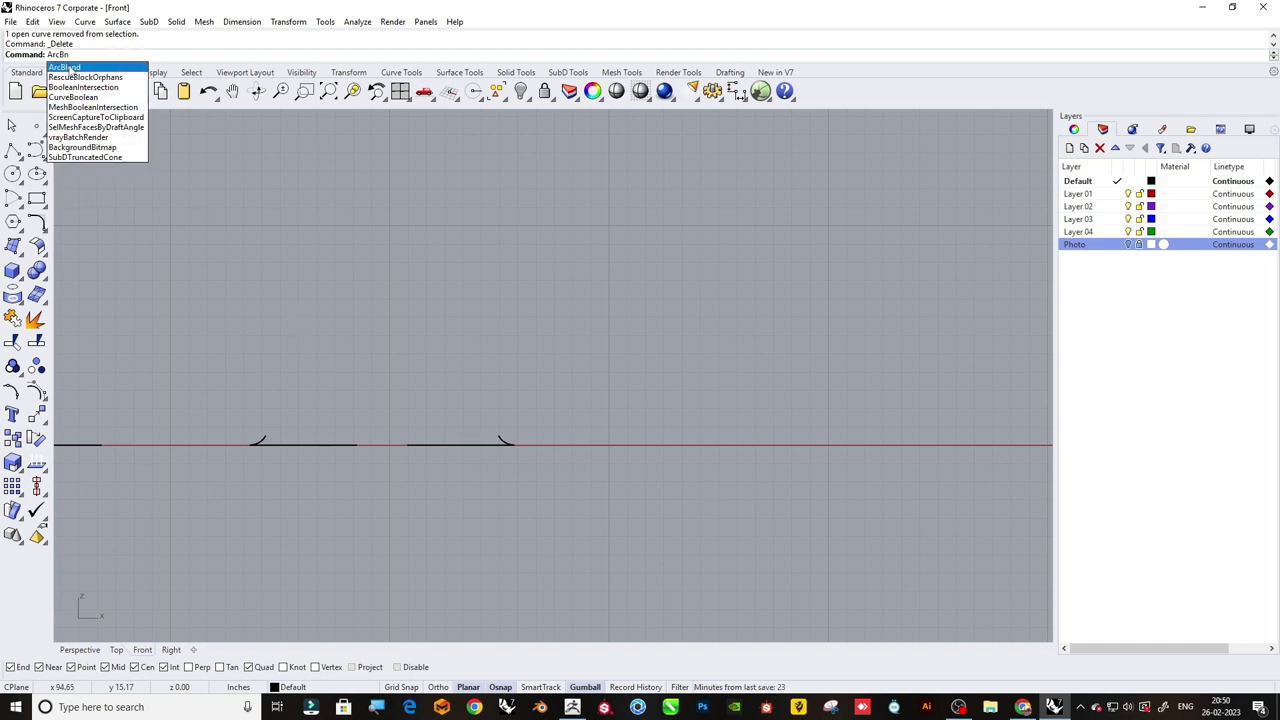
ArcBlend a dome arc between the ends of the two small arcs.
click(65, 68)
scroll(257, 448, up, 3)
scroll(243, 445, up, 1)
click(243, 445)
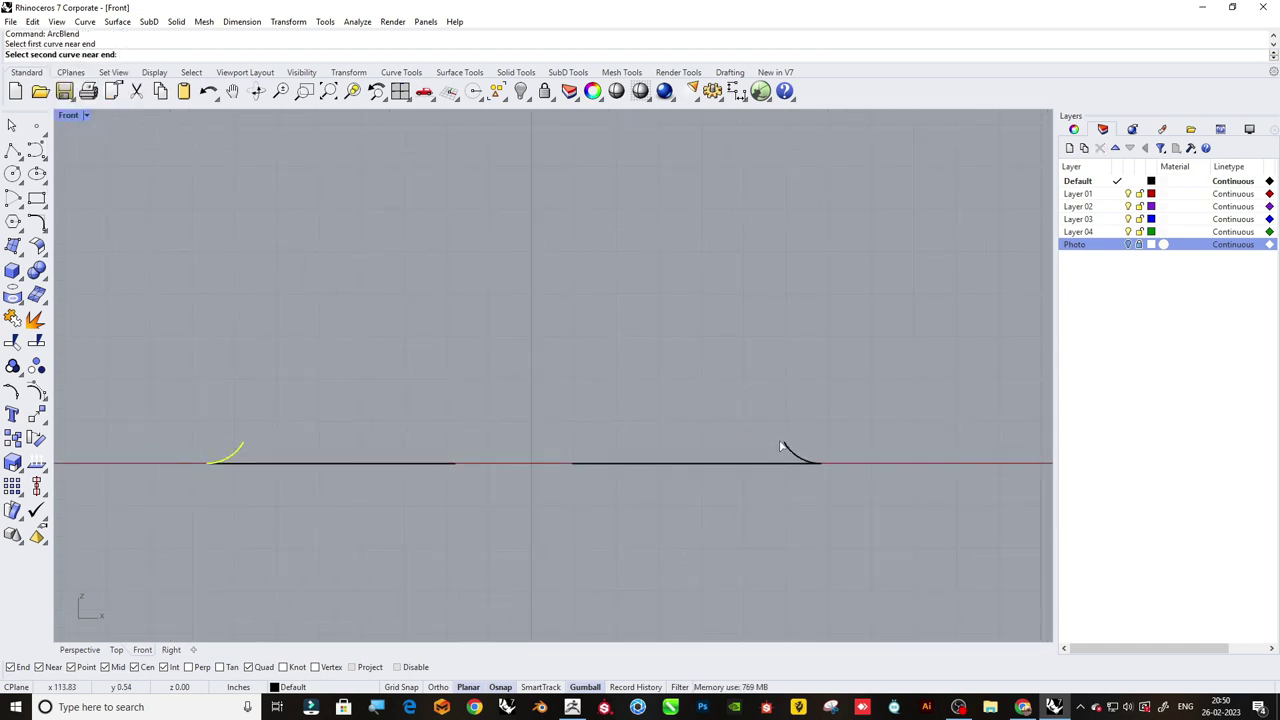
click(782, 444)
key(Return)
Flatten the joined dome curve vertically with Scale1D to 1.50 in tall.
click(228, 460)
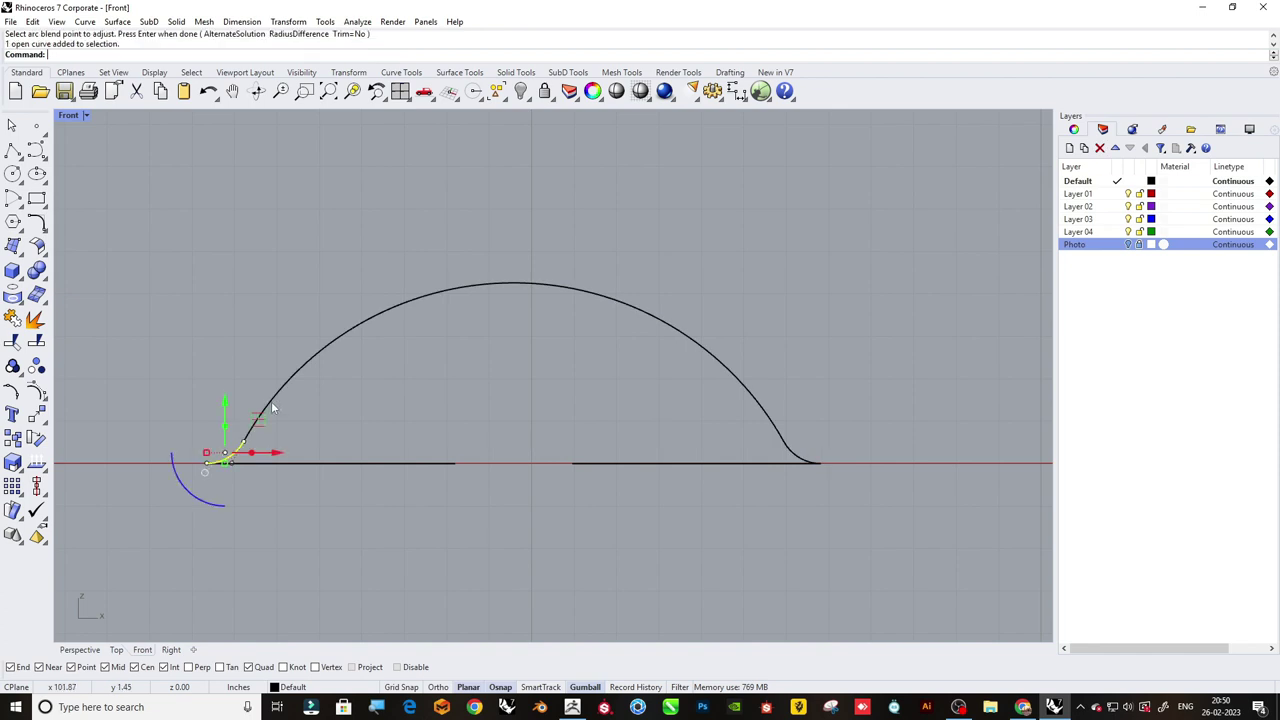
shift+click(774, 428)
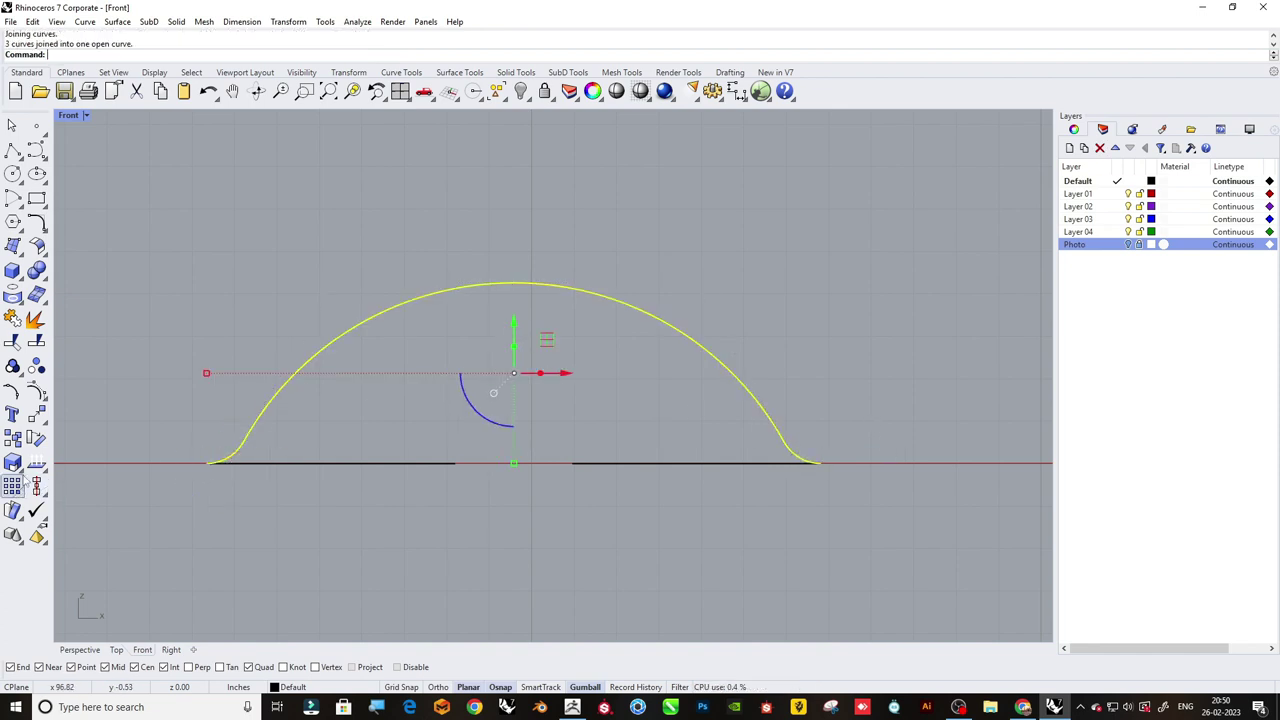
click(13, 485)
click(80, 470)
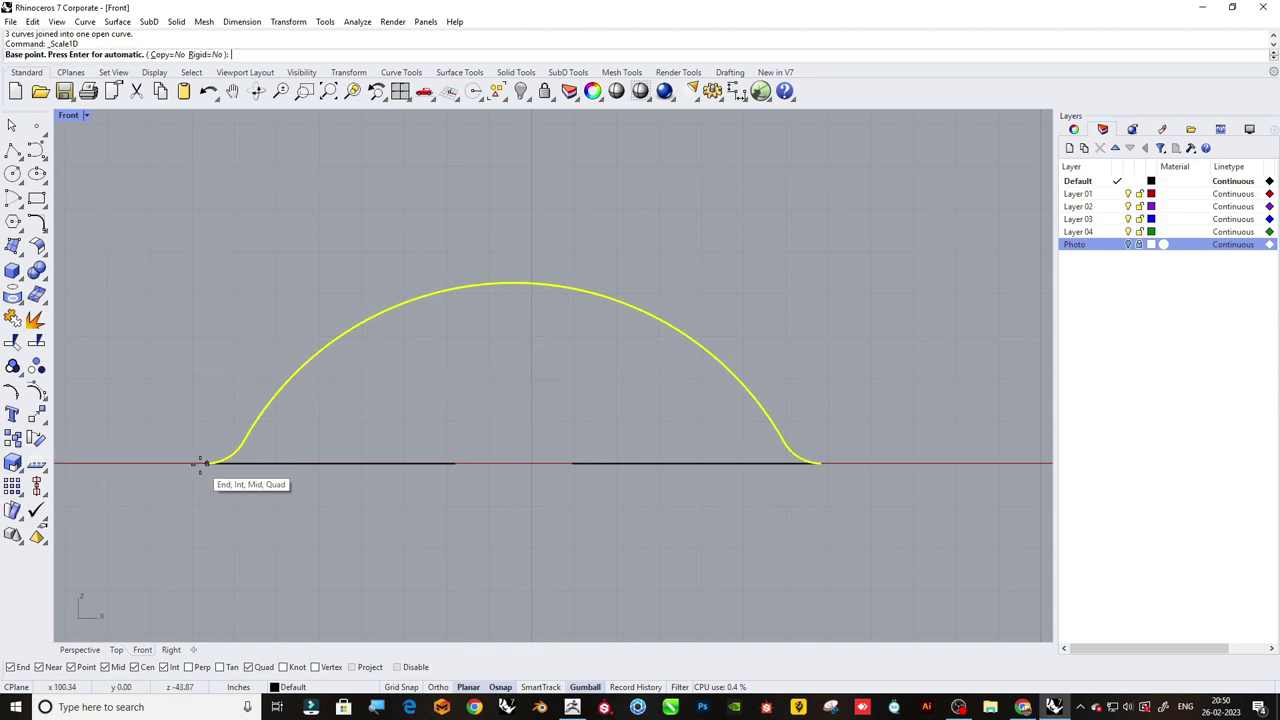
click(205, 462)
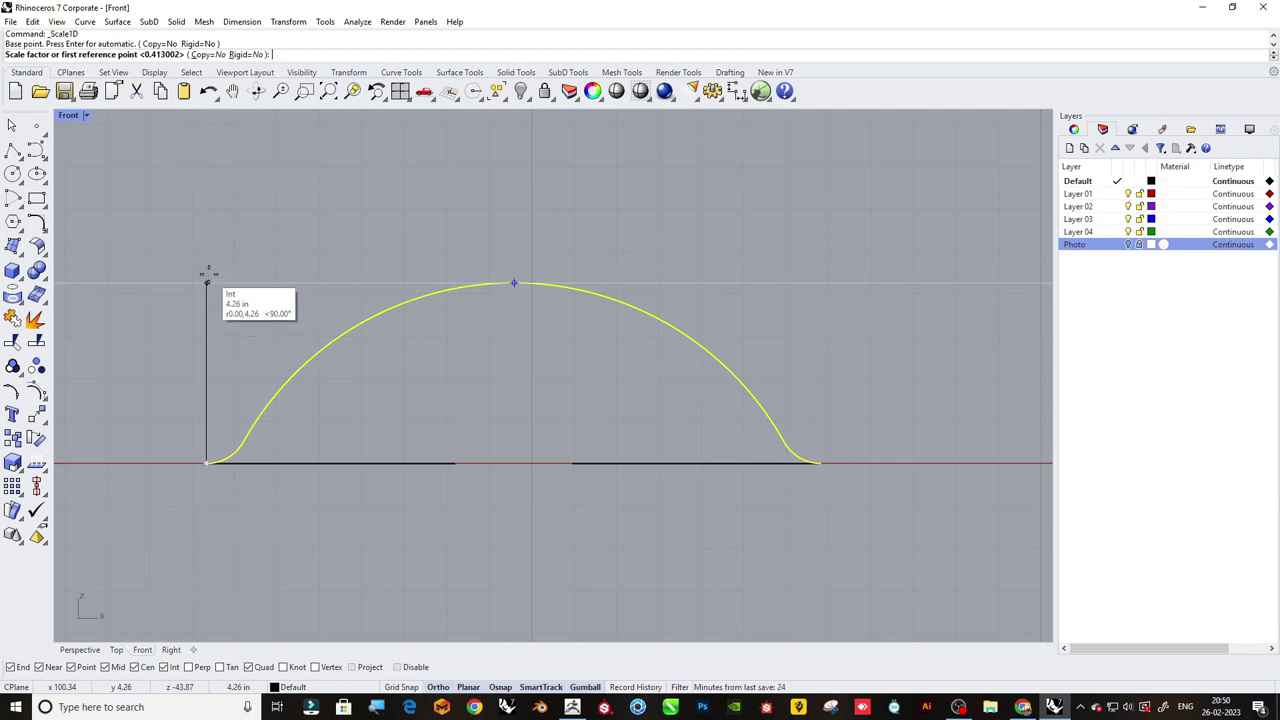
click(207, 282)
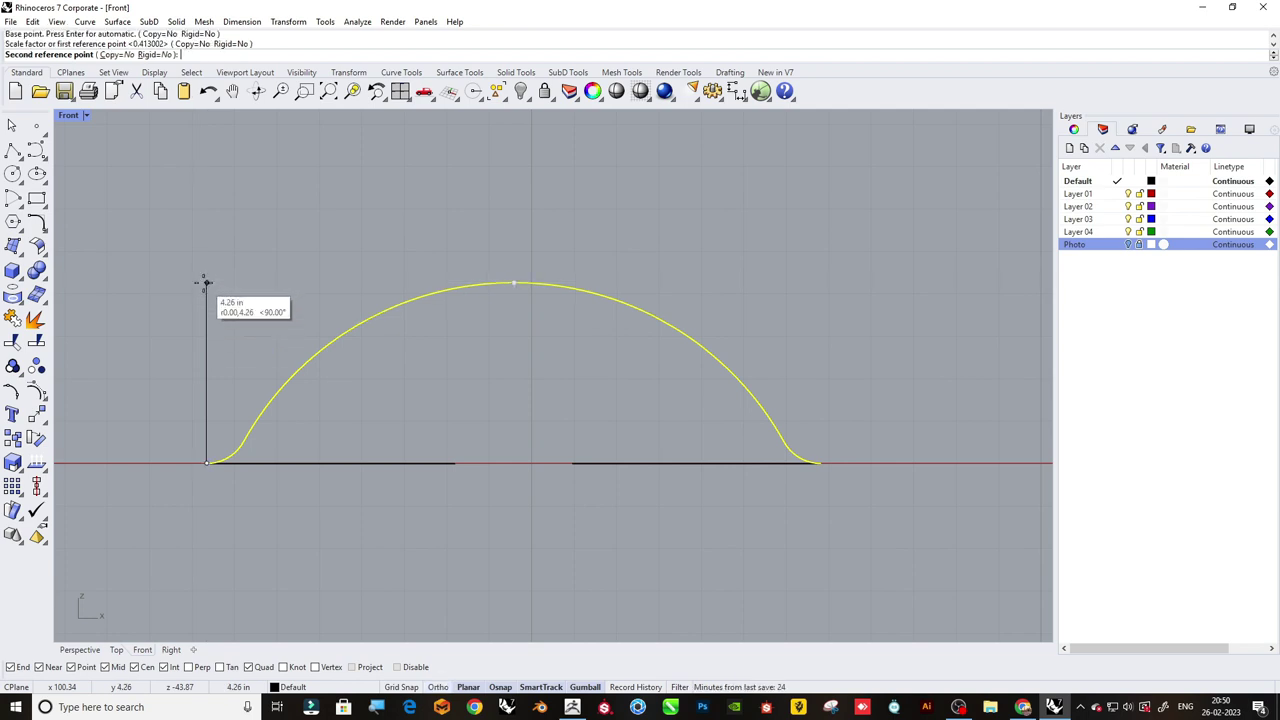
click(207, 400)
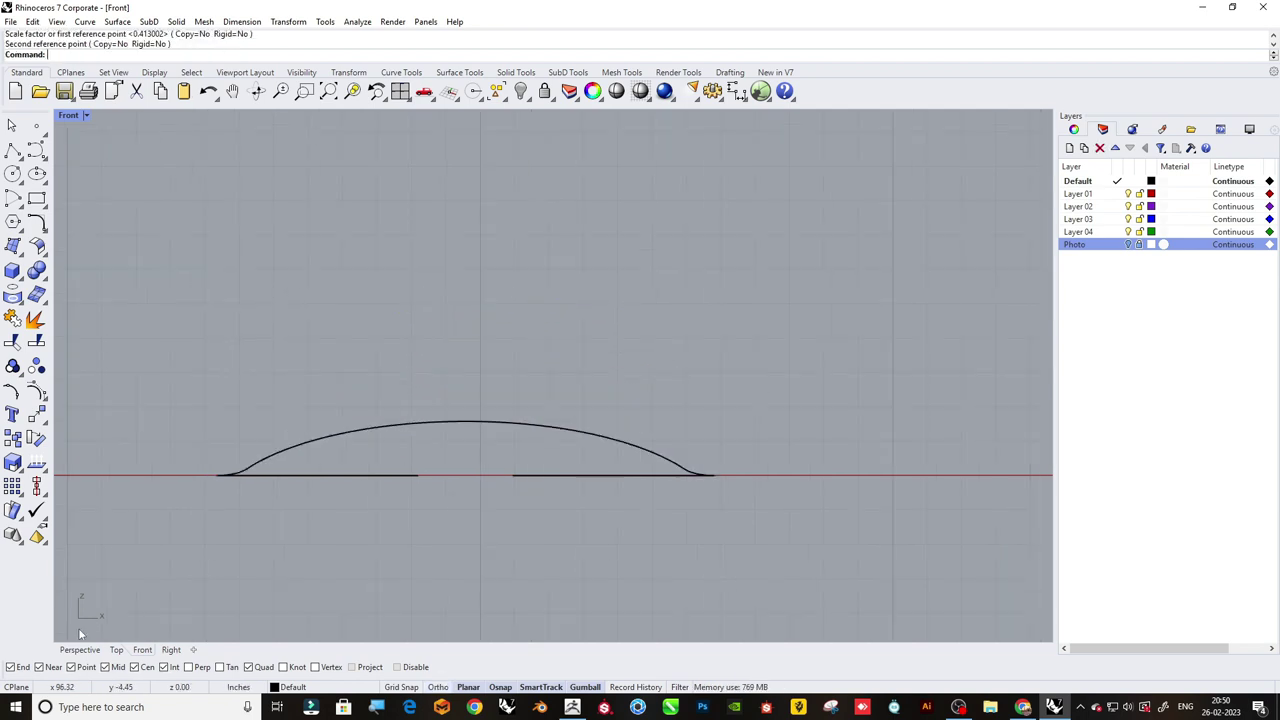
click(116, 649)
scroll(268, 440, down, 3)
Sweep 2 Rails along the two profile curves with the dome curve as cross-section.
click(117, 21)
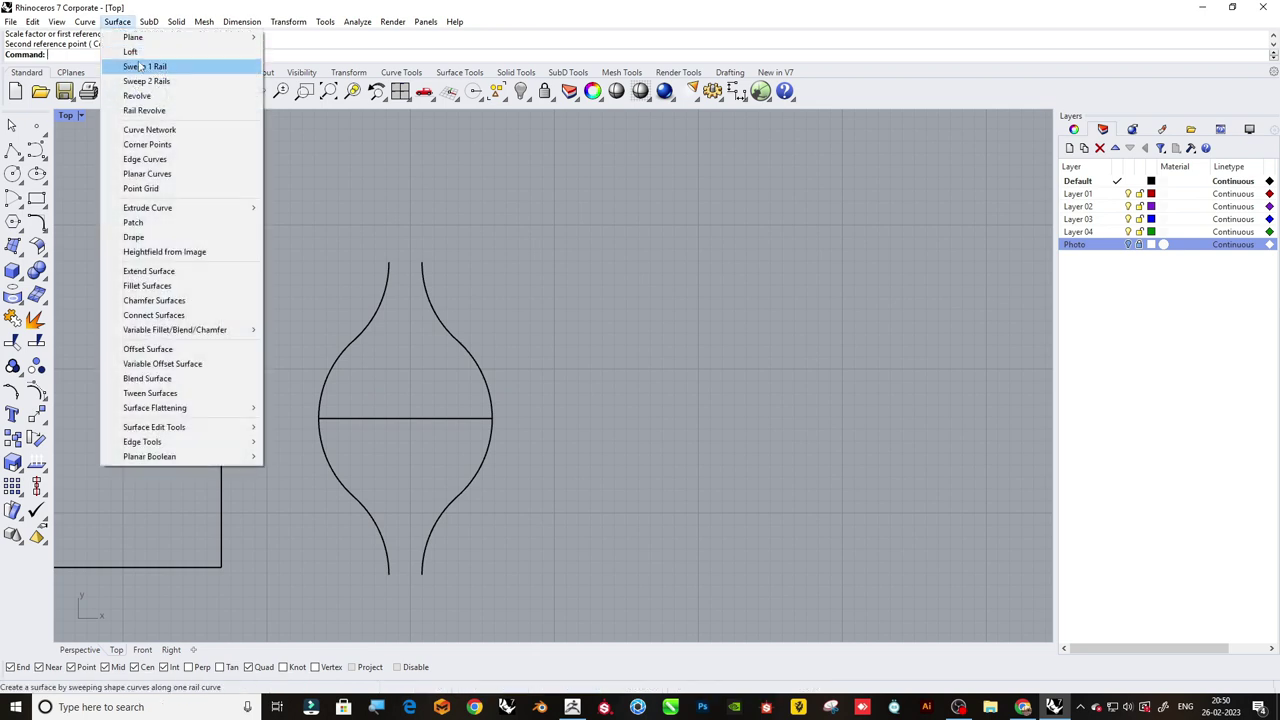
click(150, 63)
click(335, 374)
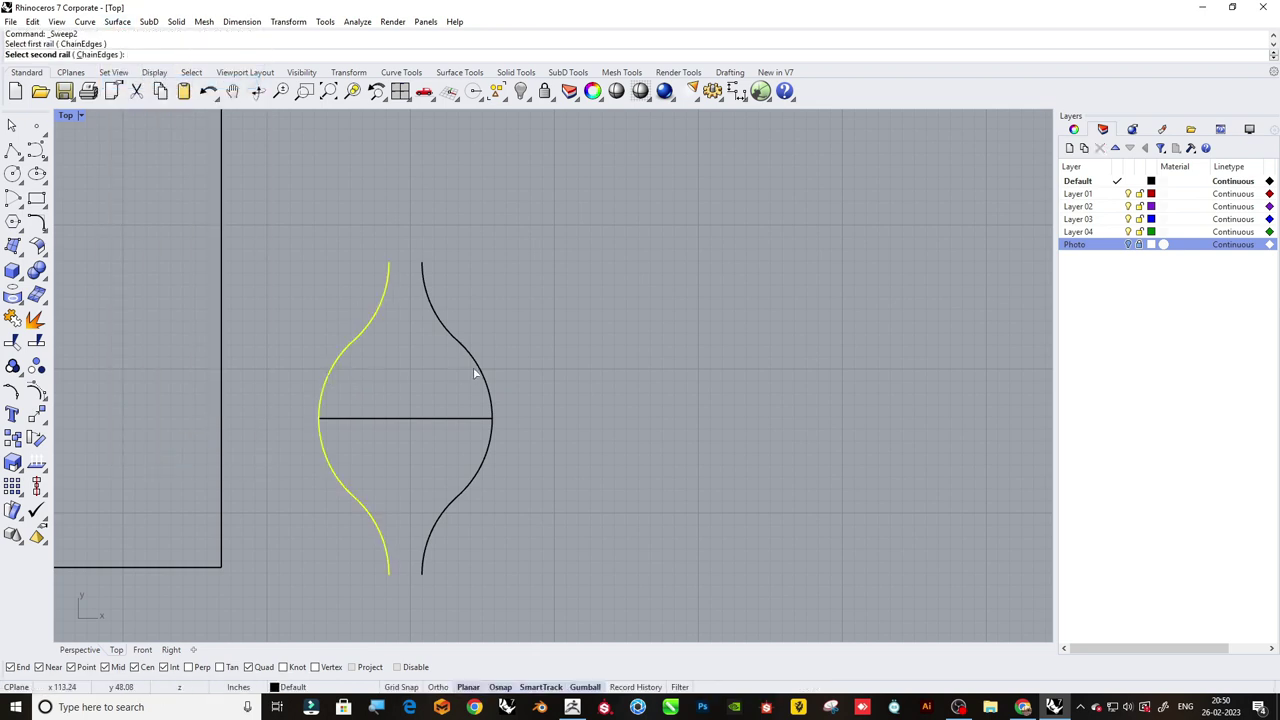
click(475, 373)
click(452, 419)
key(Return)
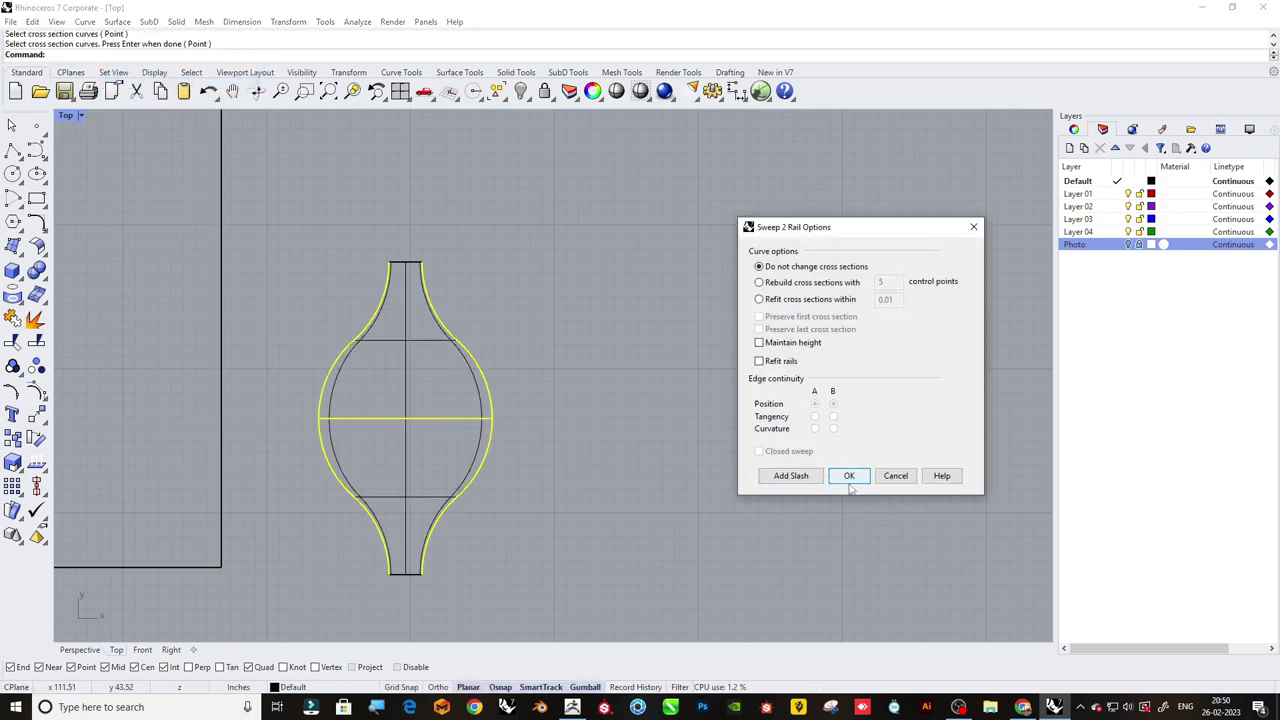
click(849, 476)
Move the tile surface aside and delete the leftover curves.
click(475, 462)
scroll(475, 462, down, 1)
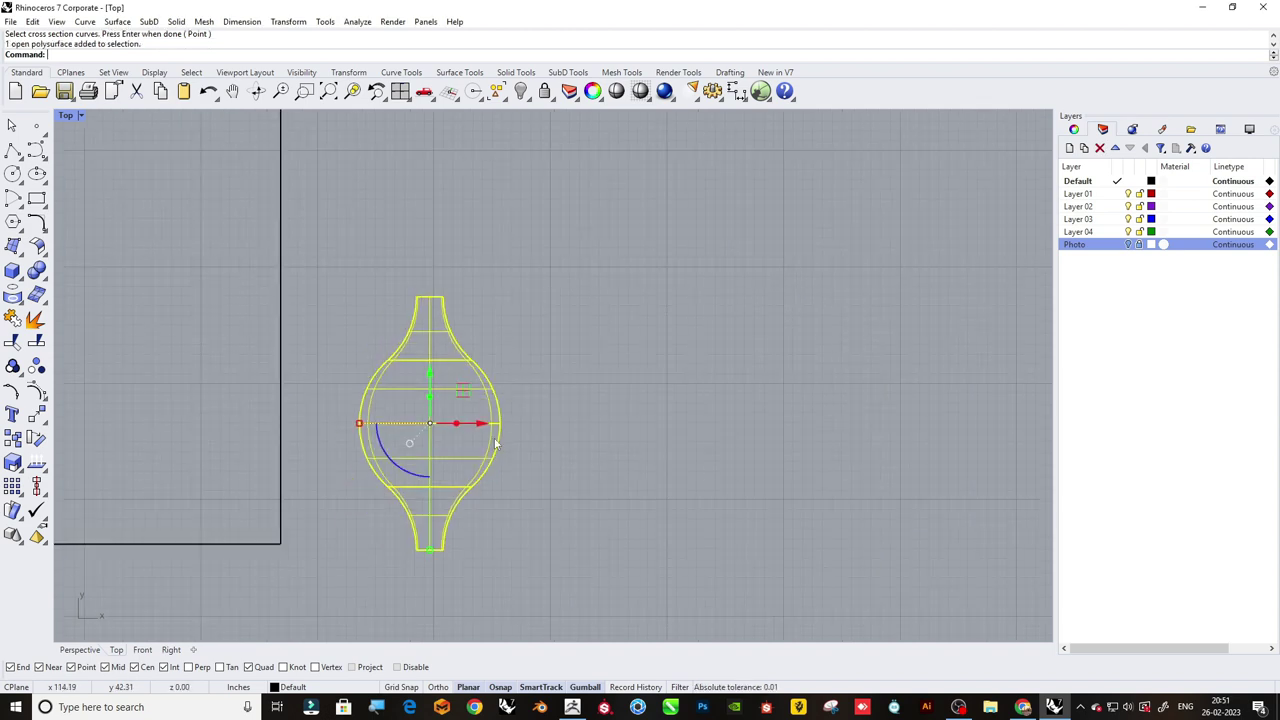
drag(470, 437, 713, 451)
mouse_move(548, 547)
mouse_down()
mouse_move(307, 297)
mouse_move(333, 273)
mouse_up()
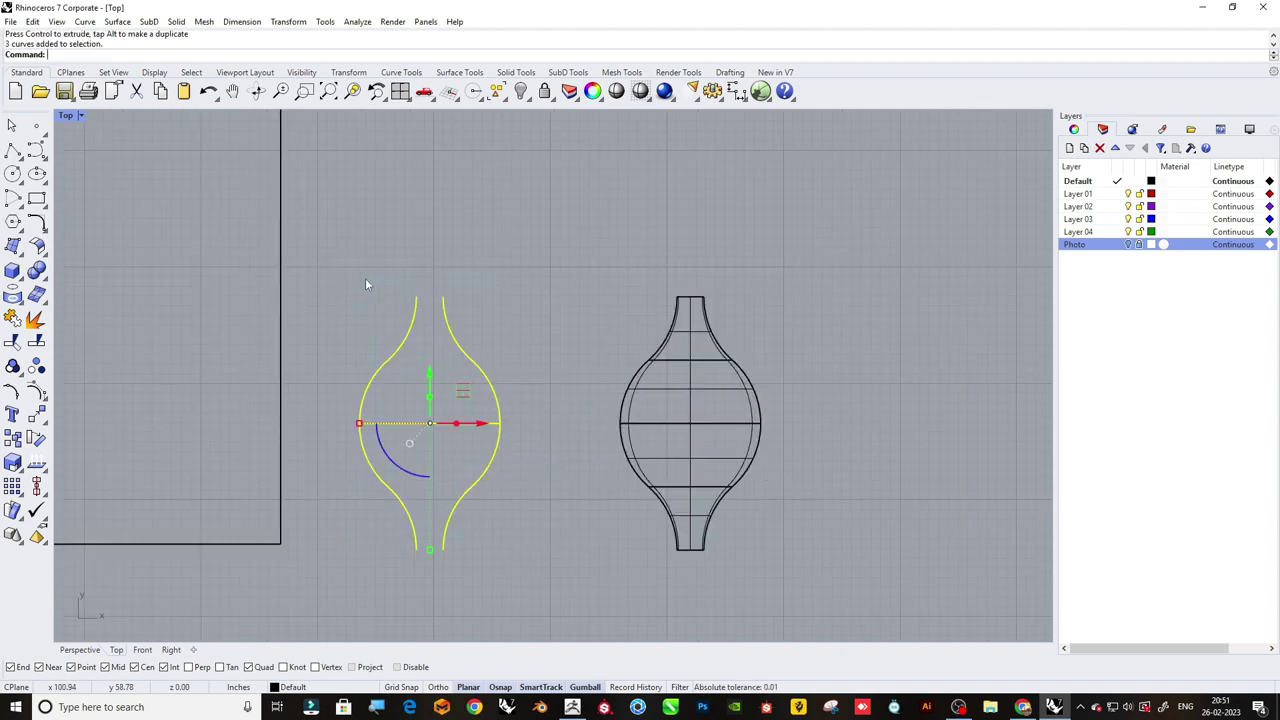
key(Delete)
click(435, 335)
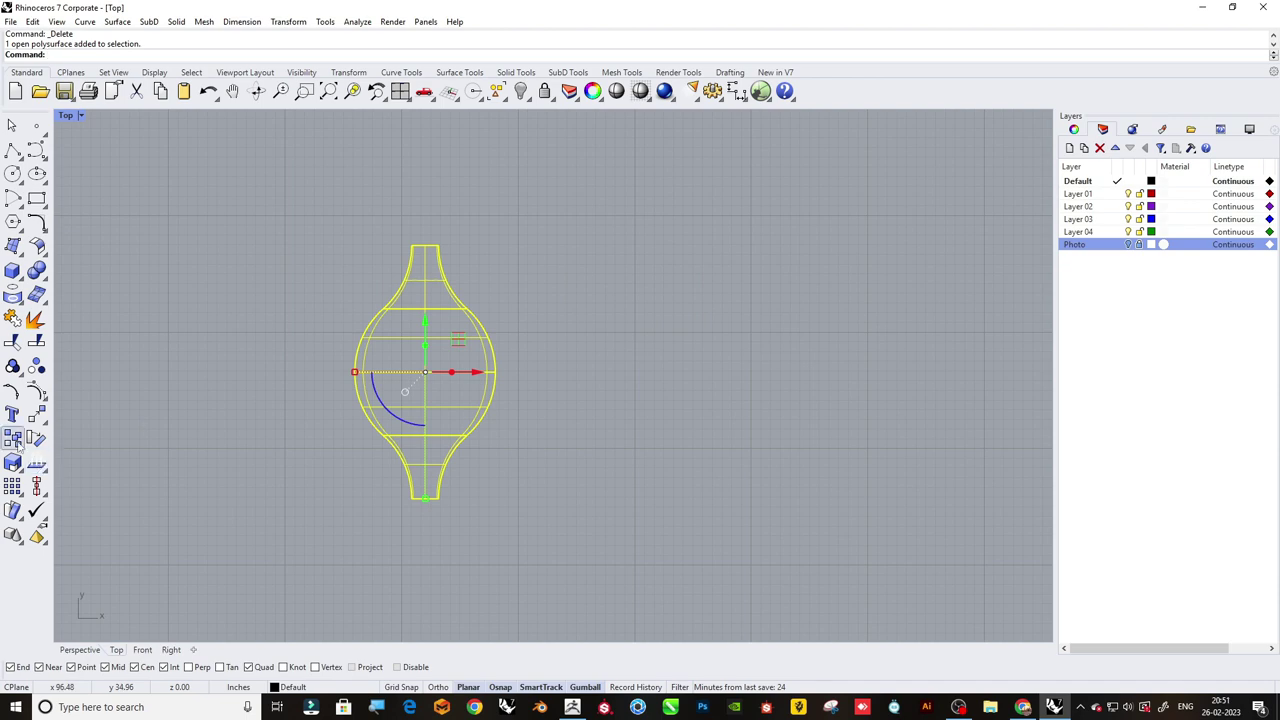
Copy the tile from its bottom corner to the snapped corner point, forming a pair.
click(12, 437)
scroll(414, 517, up, 2)
click(423, 489)
scroll(449, 463, up, 2)
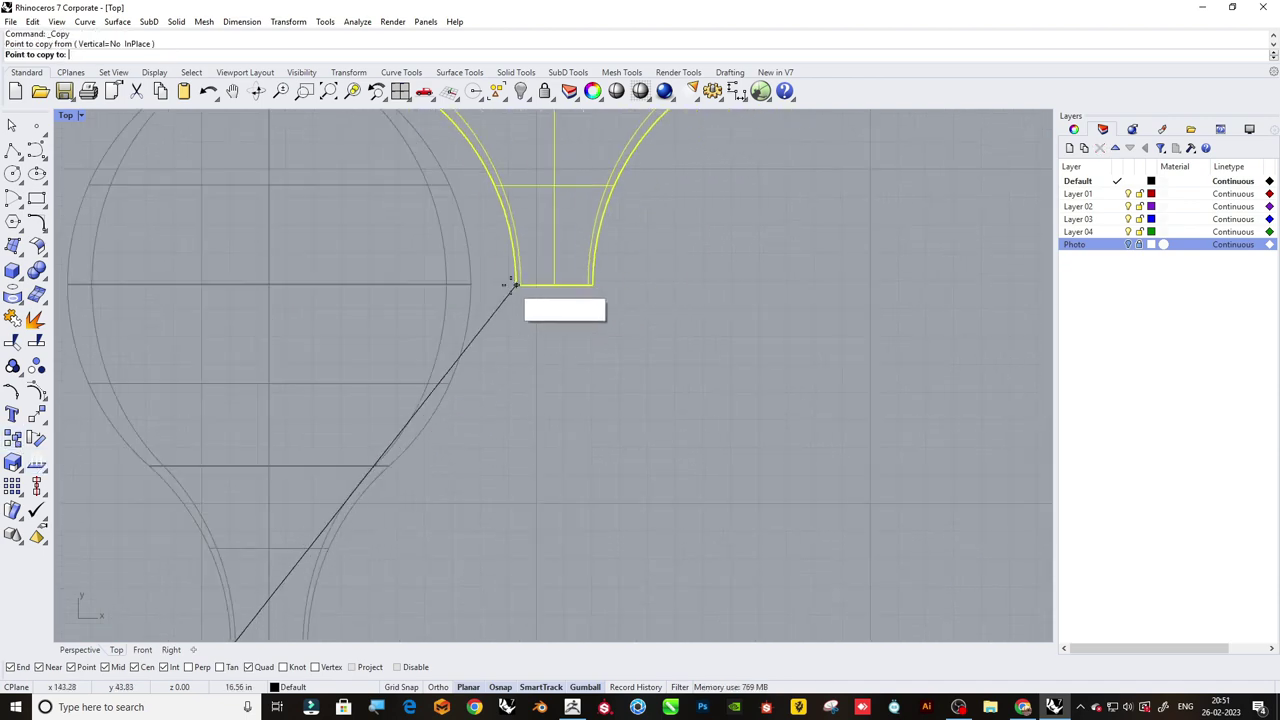
scroll(490, 284, down, 1)
scroll(471, 282, down, 1)
click(471, 282)
scroll(471, 282, down, 1)
key(Return)
scroll(522, 316, down, 1)
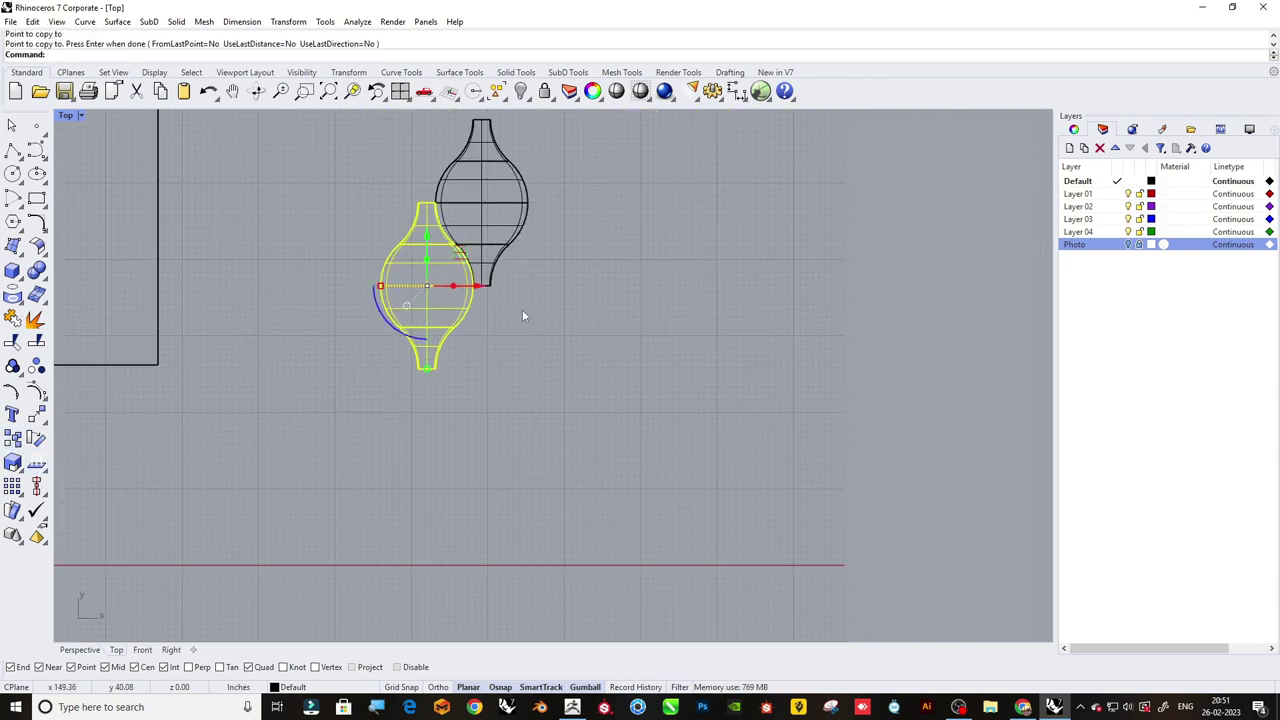
click(522, 316)
scroll(515, 330, down, 1)
scroll(509, 372, down, 2)
Linear-array the two bulb tiles into 7 items spaced one bulb width apart.
right_drag(444, 362, 660, 448)
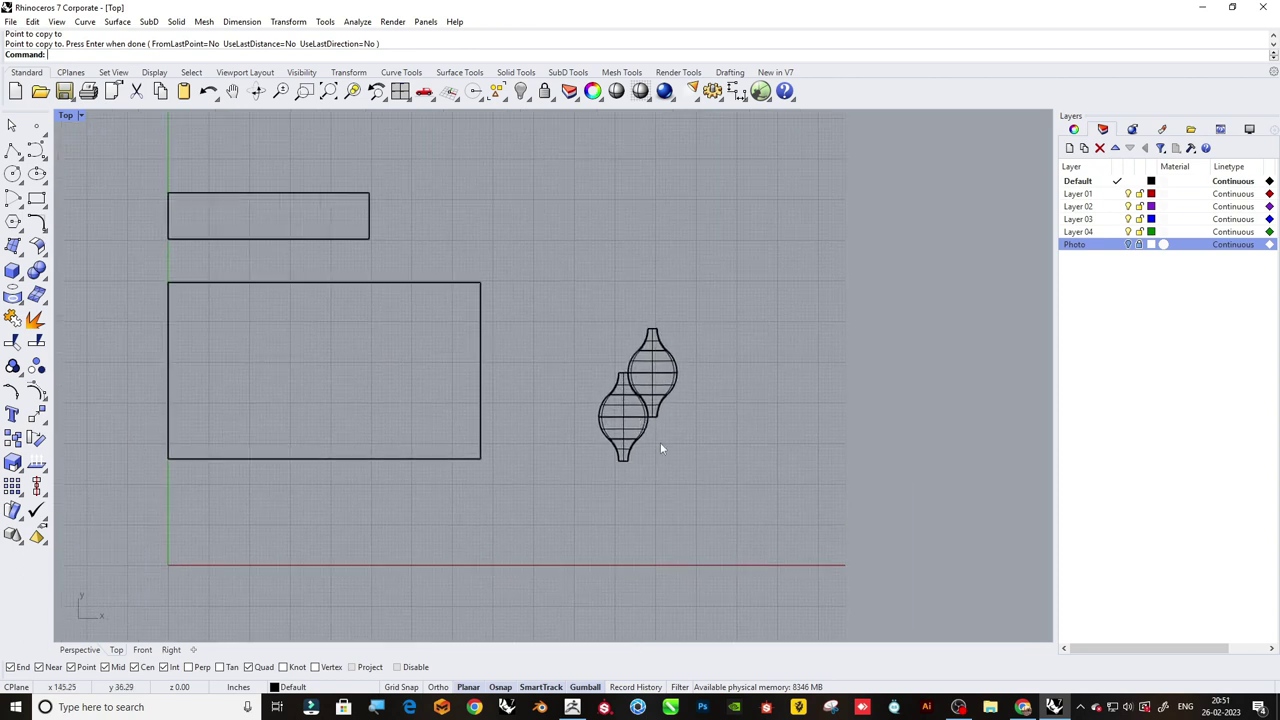
drag(573, 353, 573, 353)
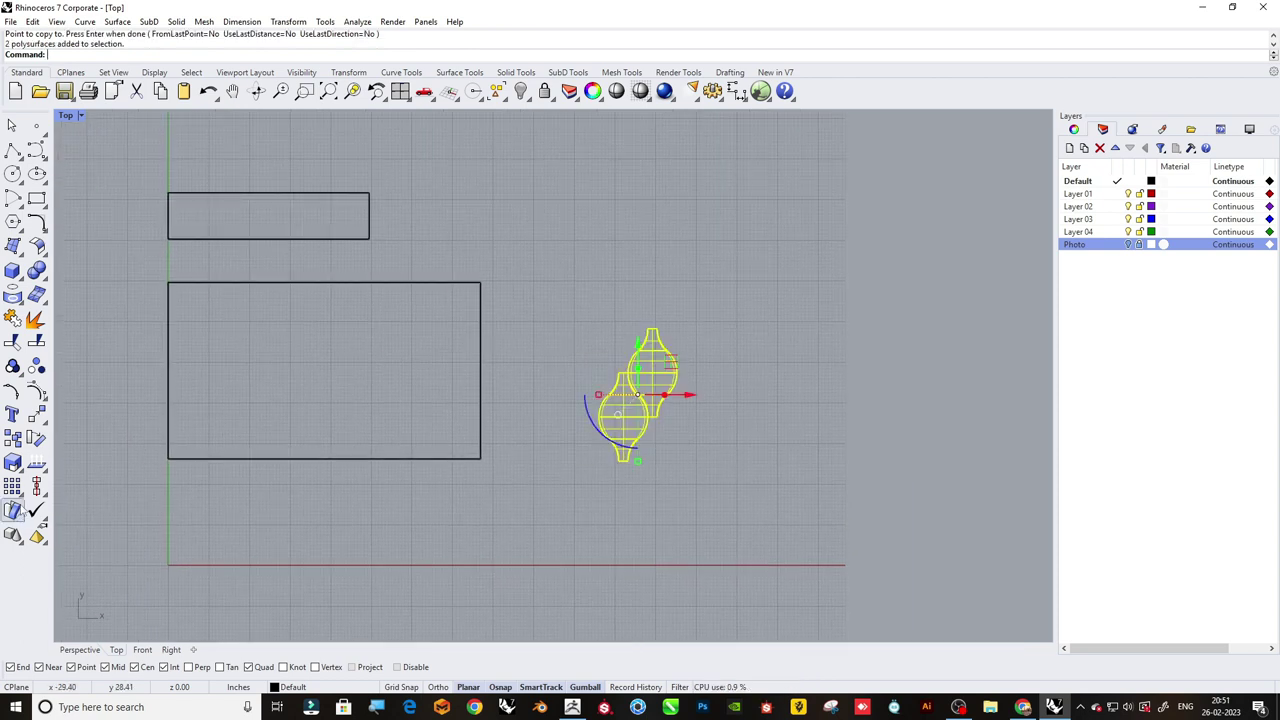
click(13, 496)
click(150, 496)
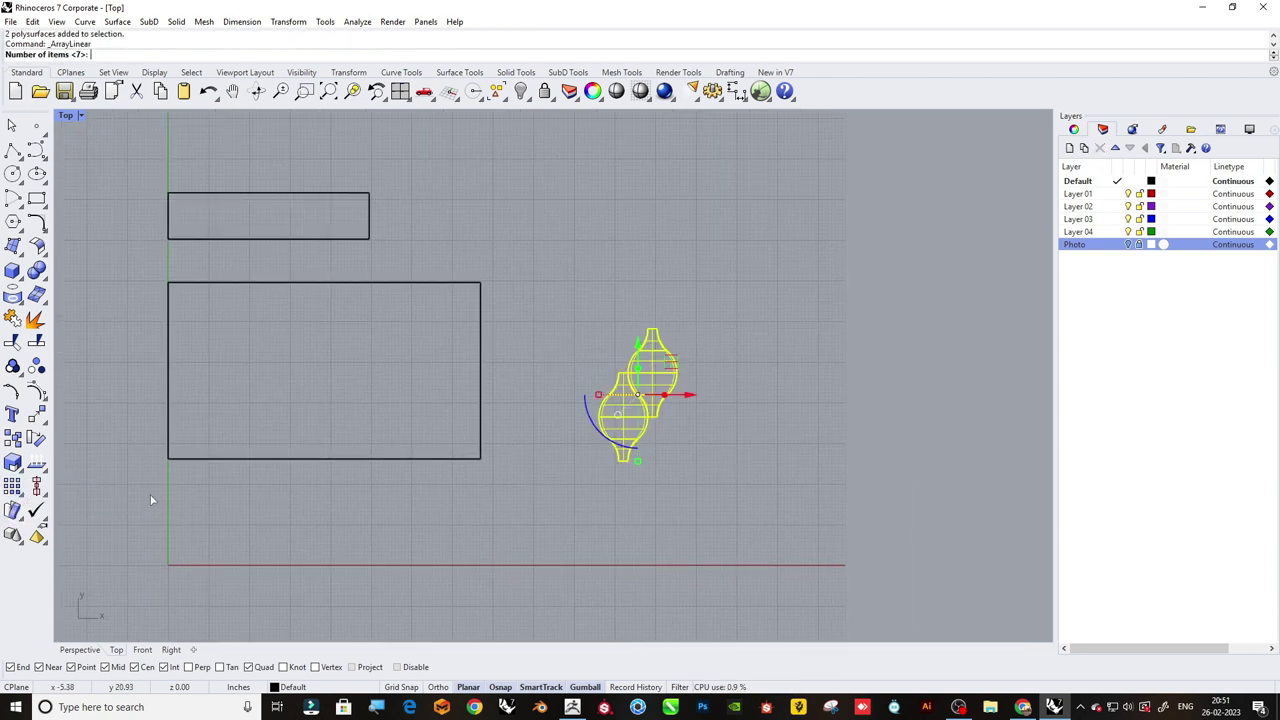
scroll(725, 363, up, 4)
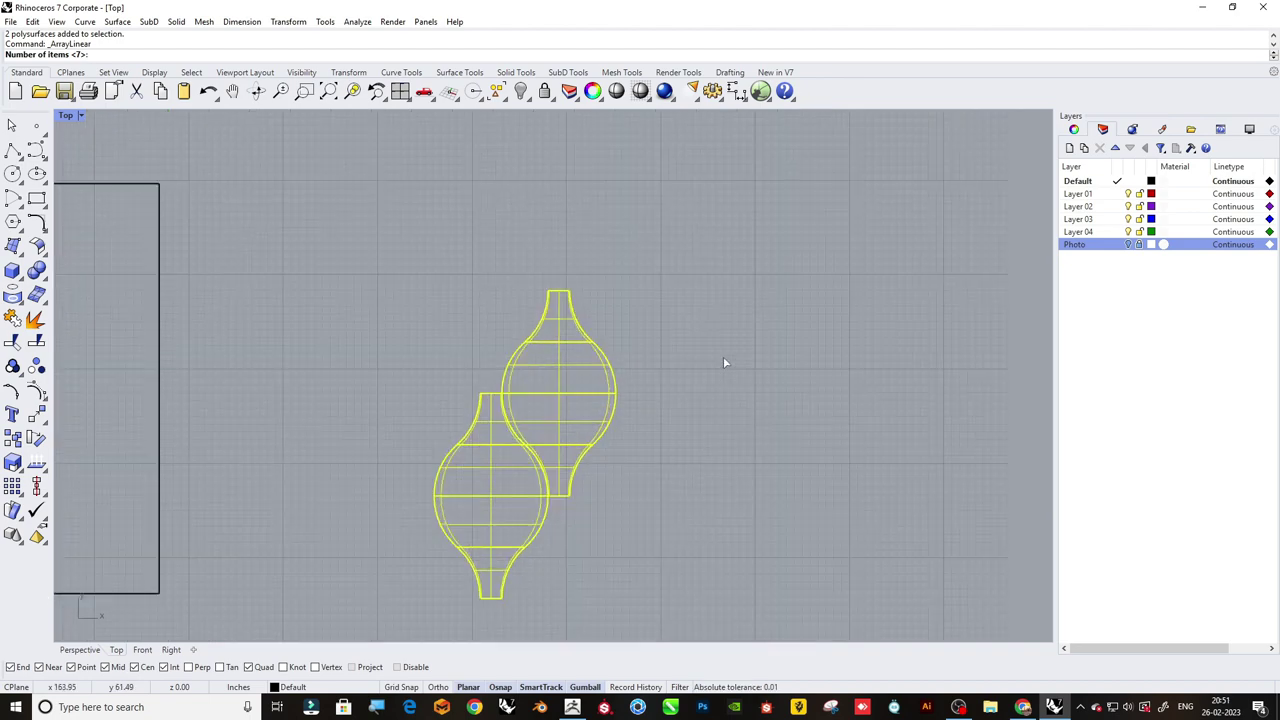
key(Return)
scroll(637, 394, up, 3)
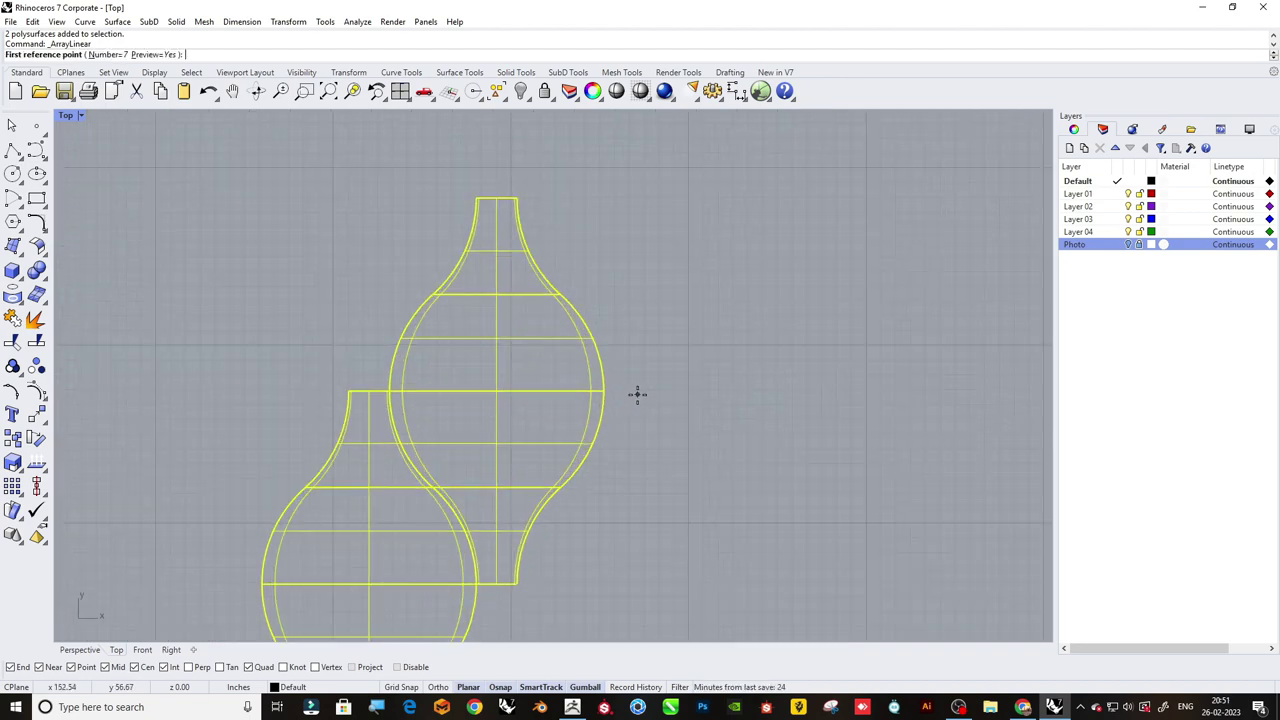
click(604, 390)
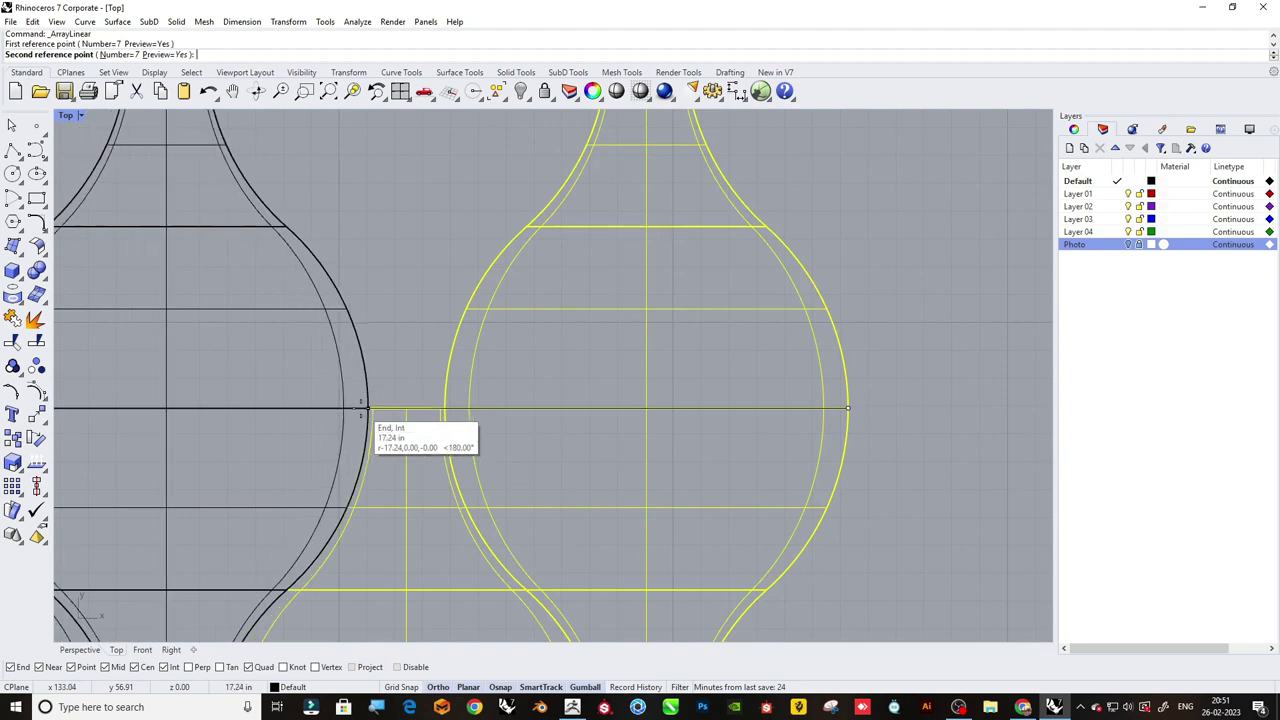
click(366, 414)
scroll(589, 345, down, 3)
scroll(589, 345, down, 5)
key(Escape)
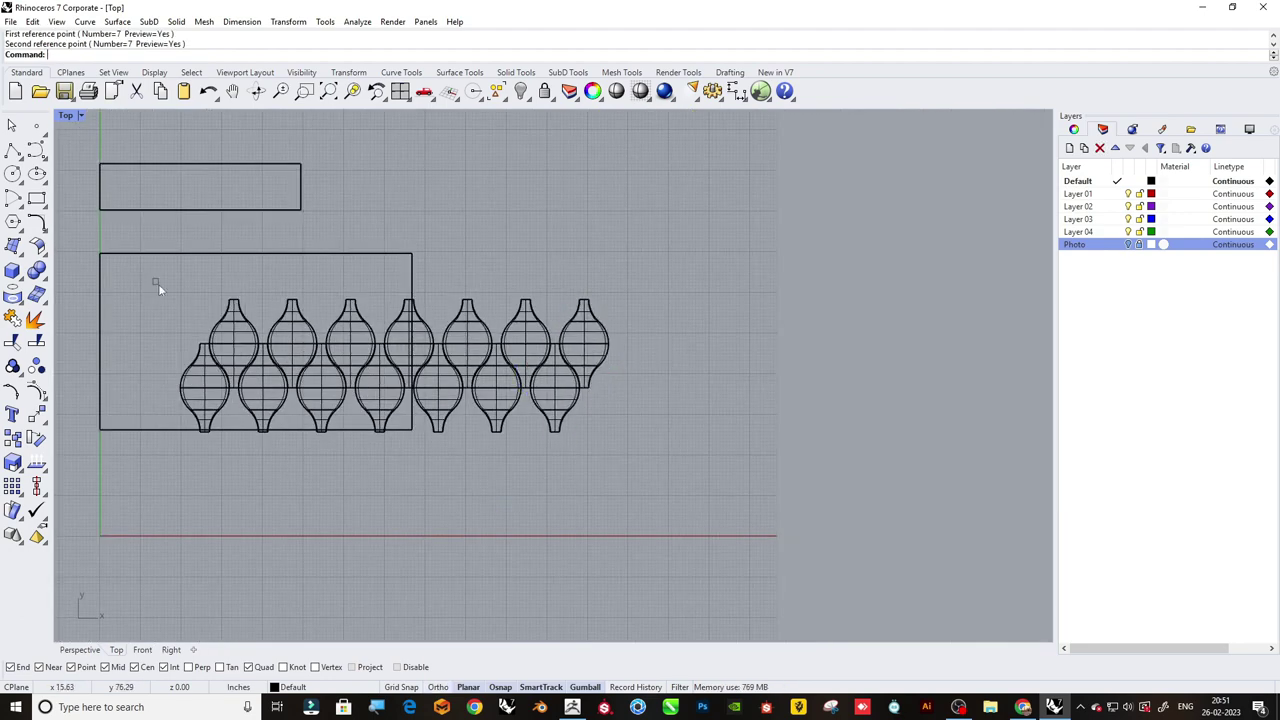
Select all fourteen bulbs and move them into place against the rectangle.
drag(158, 283, 694, 486)
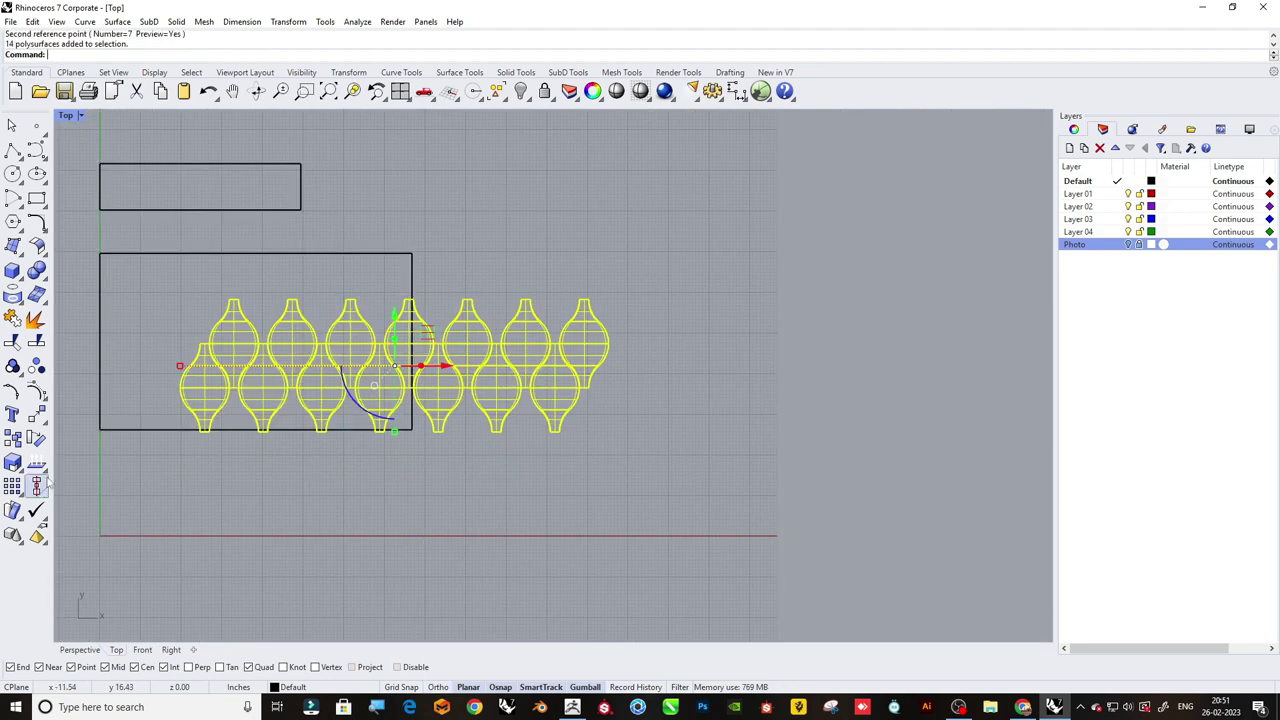
click(36, 415)
scroll(560, 417, up, 5)
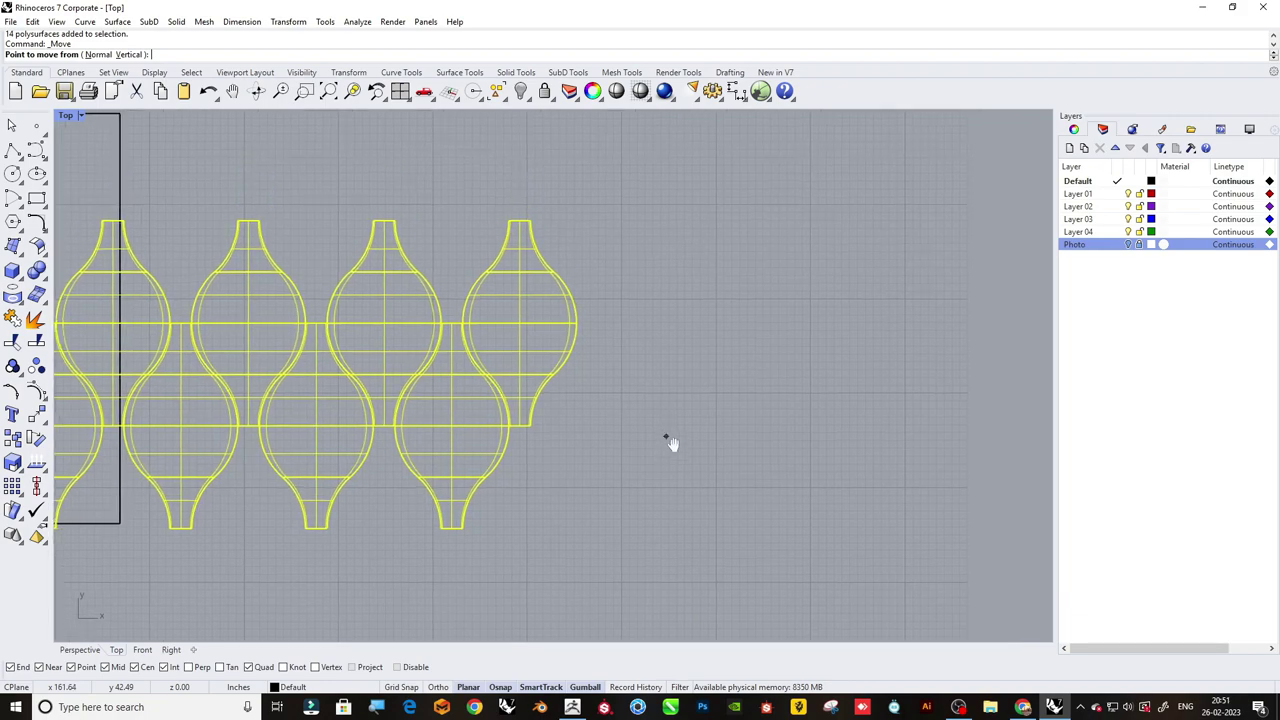
click(519, 330)
scroll(571, 251, down, 5)
scroll(286, 323, up, 5)
Place the bulb row, then scale it from the rectangle corner using two reference points.
click(455, 402)
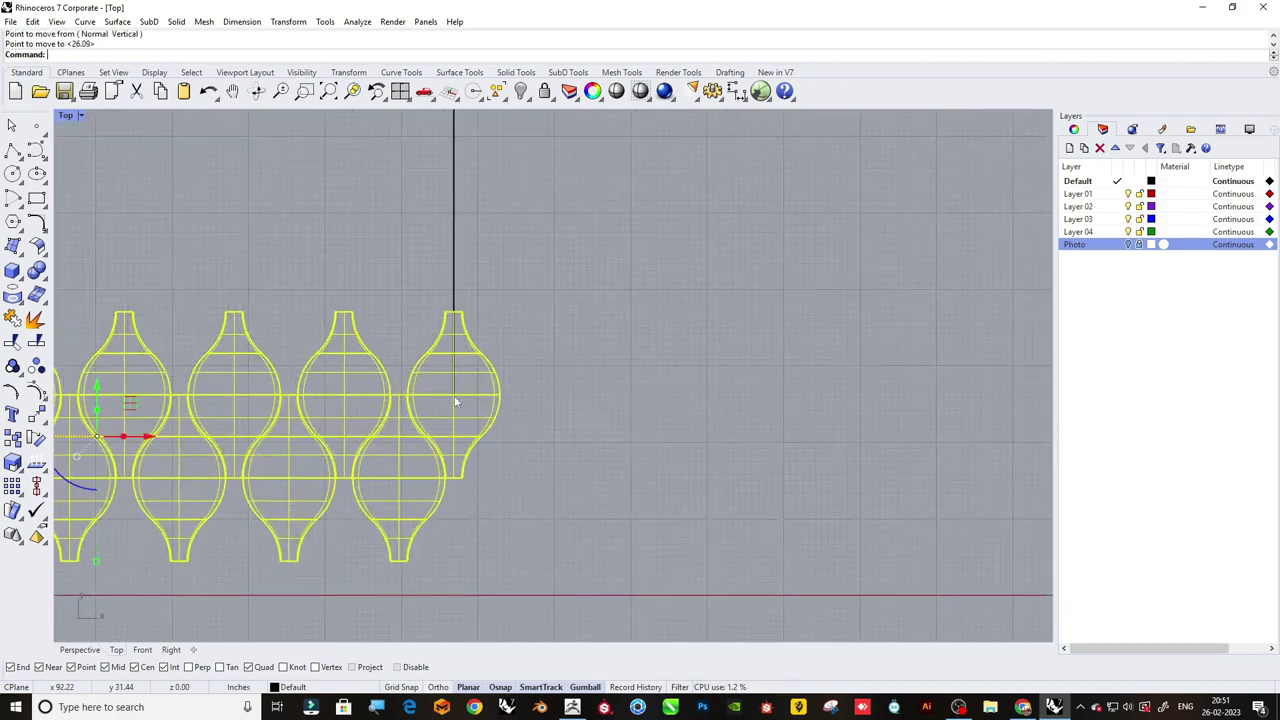
scroll(570, 380, down, 5)
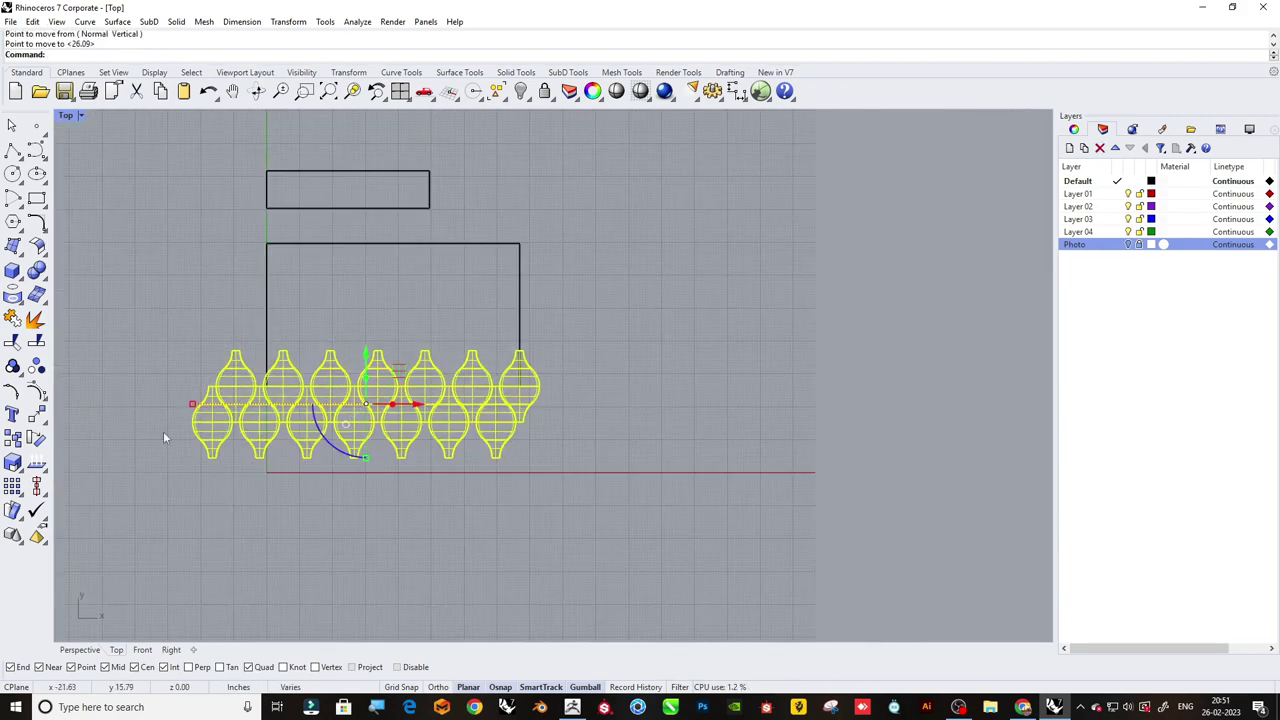
click(12, 463)
scroll(543, 371, up, 4)
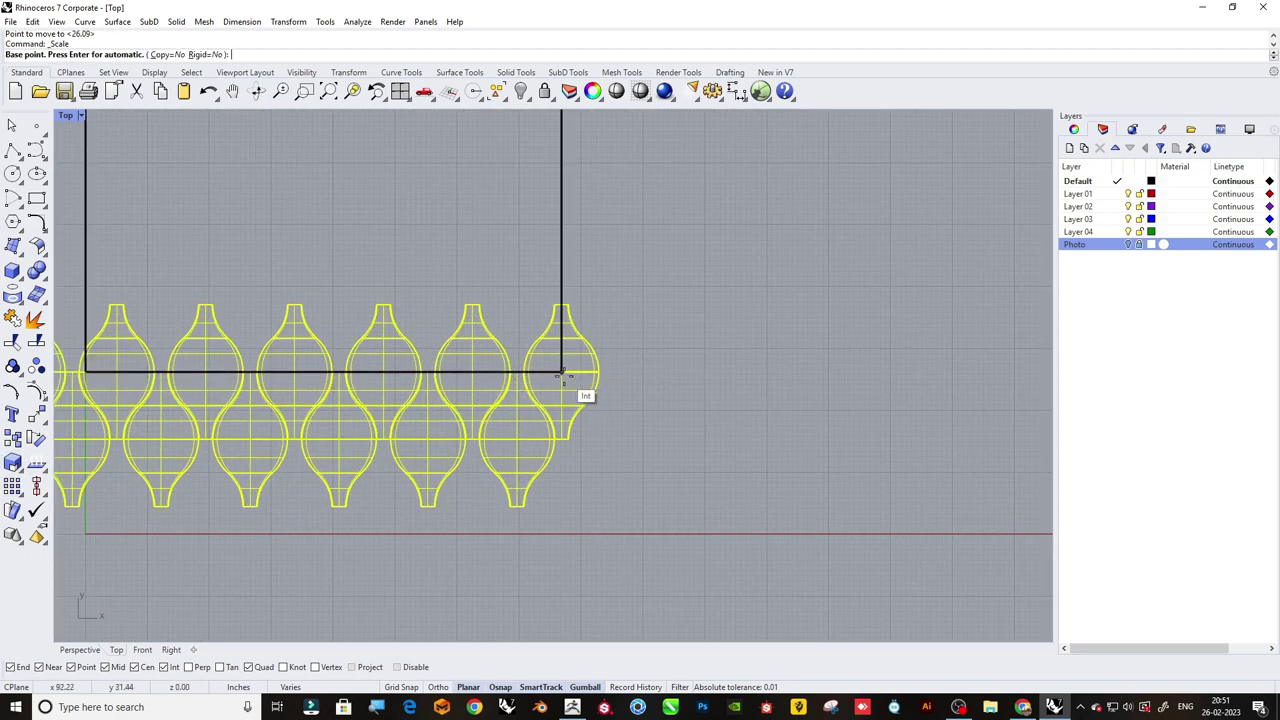
click(563, 371)
scroll(560, 372, down, 3)
scroll(207, 337, up, 2)
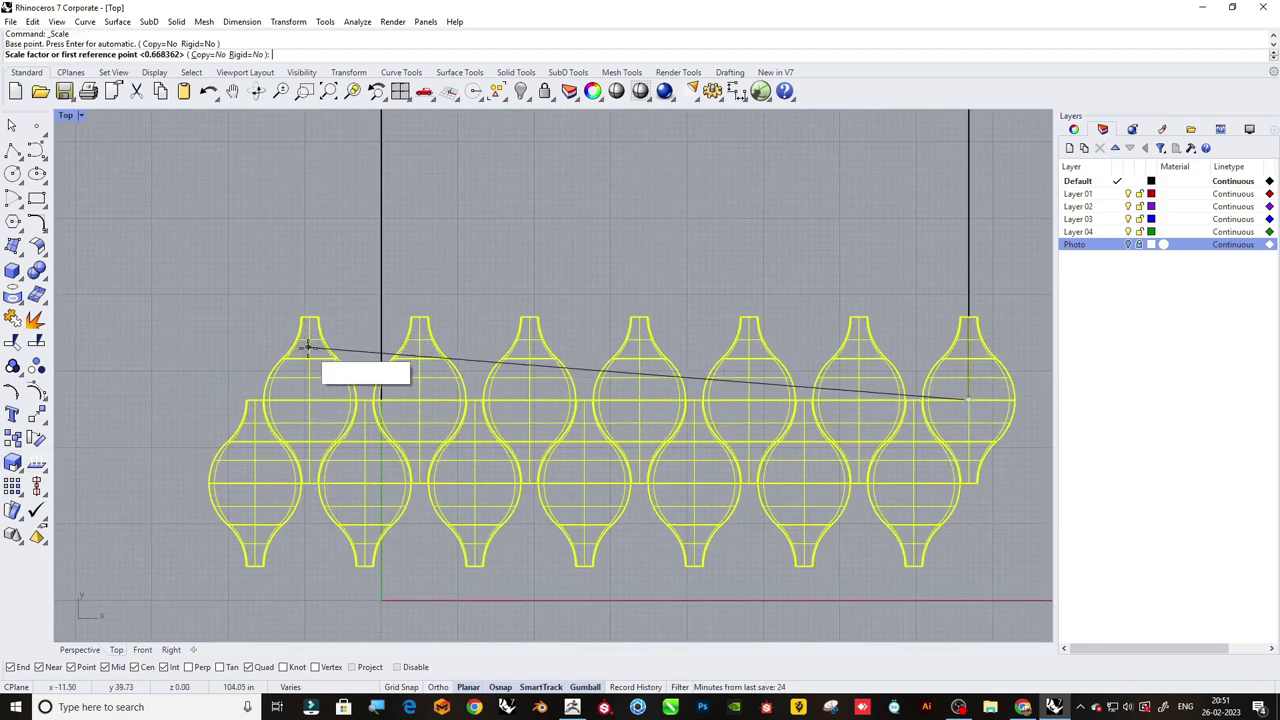
scroll(237, 371, up, 5)
scroll(200, 460, up, 2)
scroll(195, 498, down, 2)
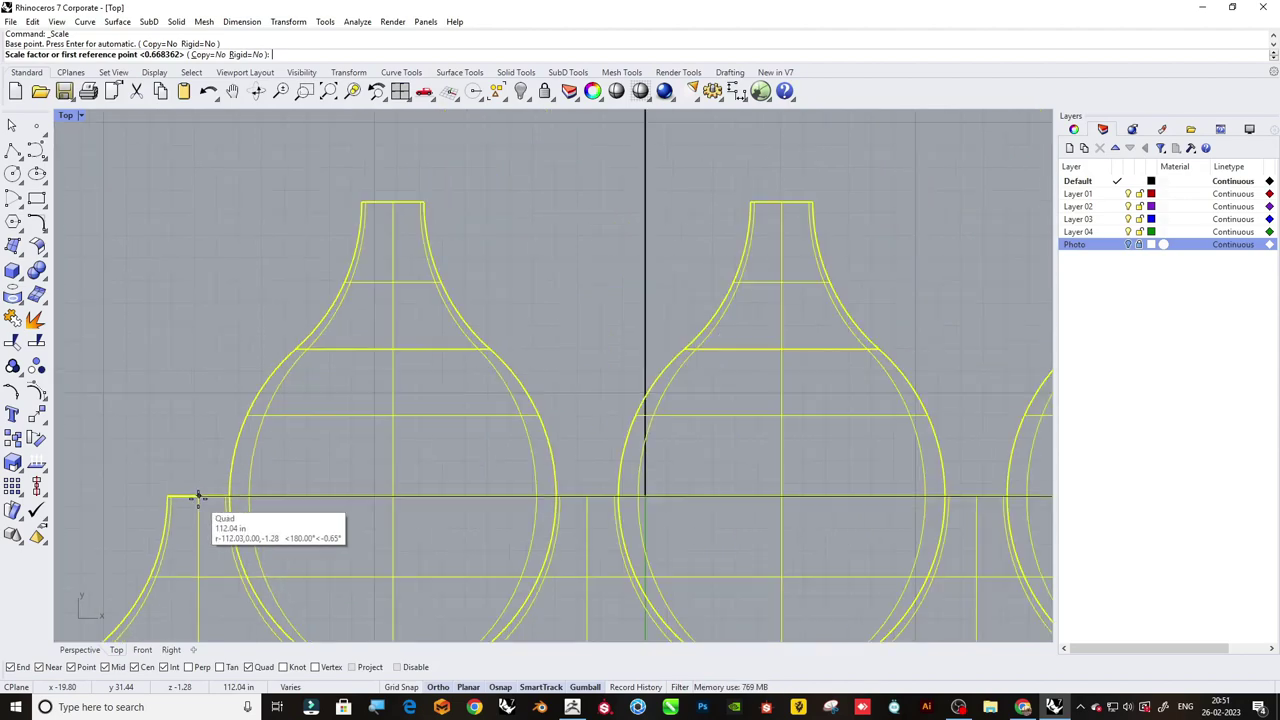
scroll(195, 498, down, 3)
scroll(197, 500, down, 3)
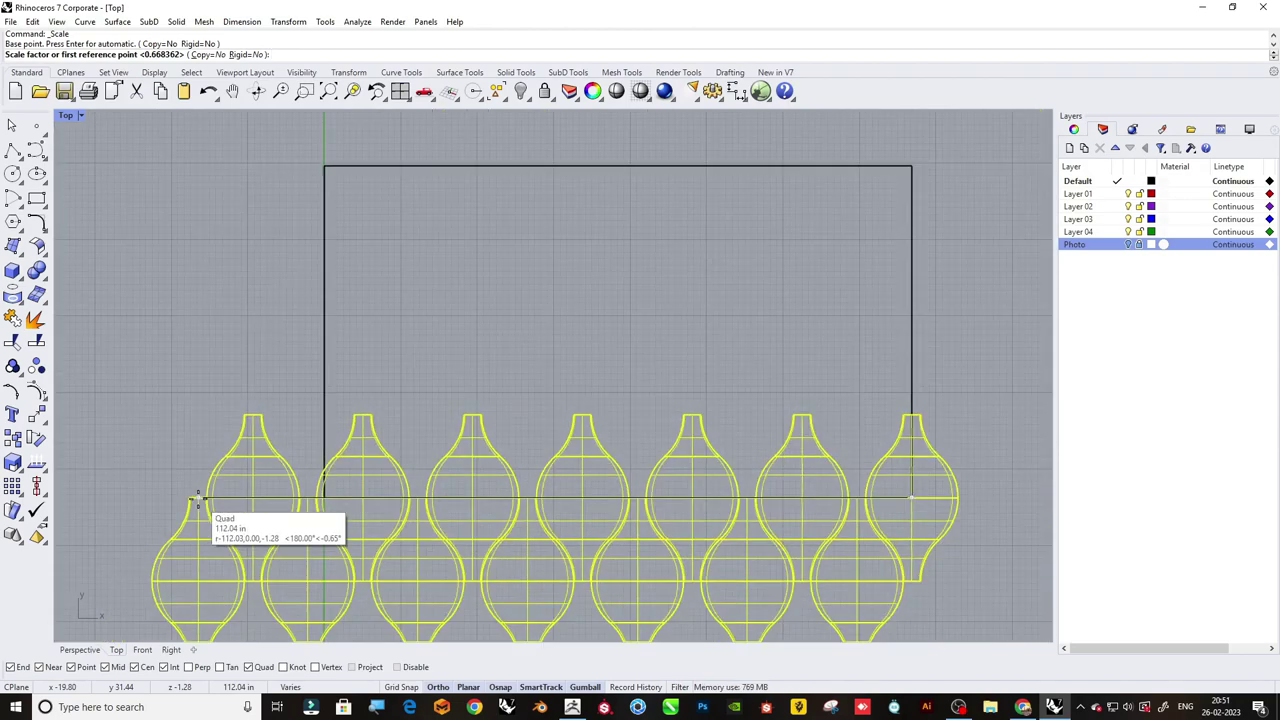
click(251, 498)
scroll(270, 497, up, 5)
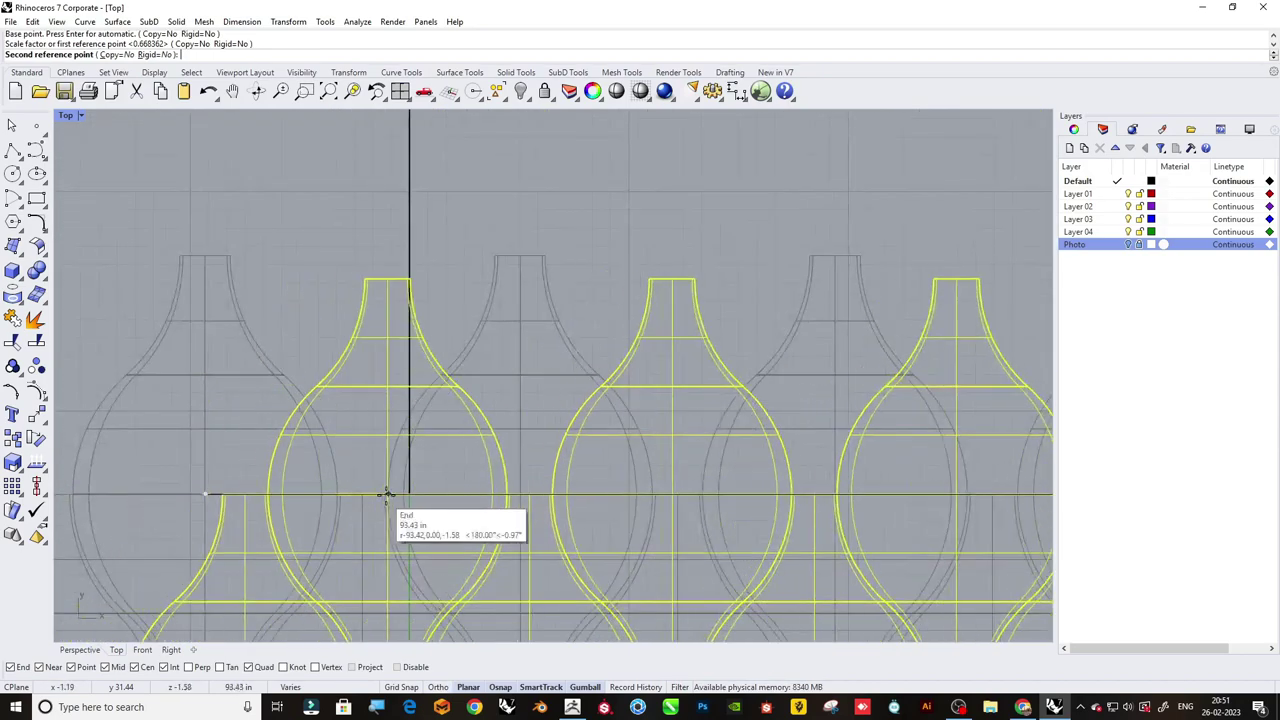
scroll(323, 449, down, 3)
click(325, 447)
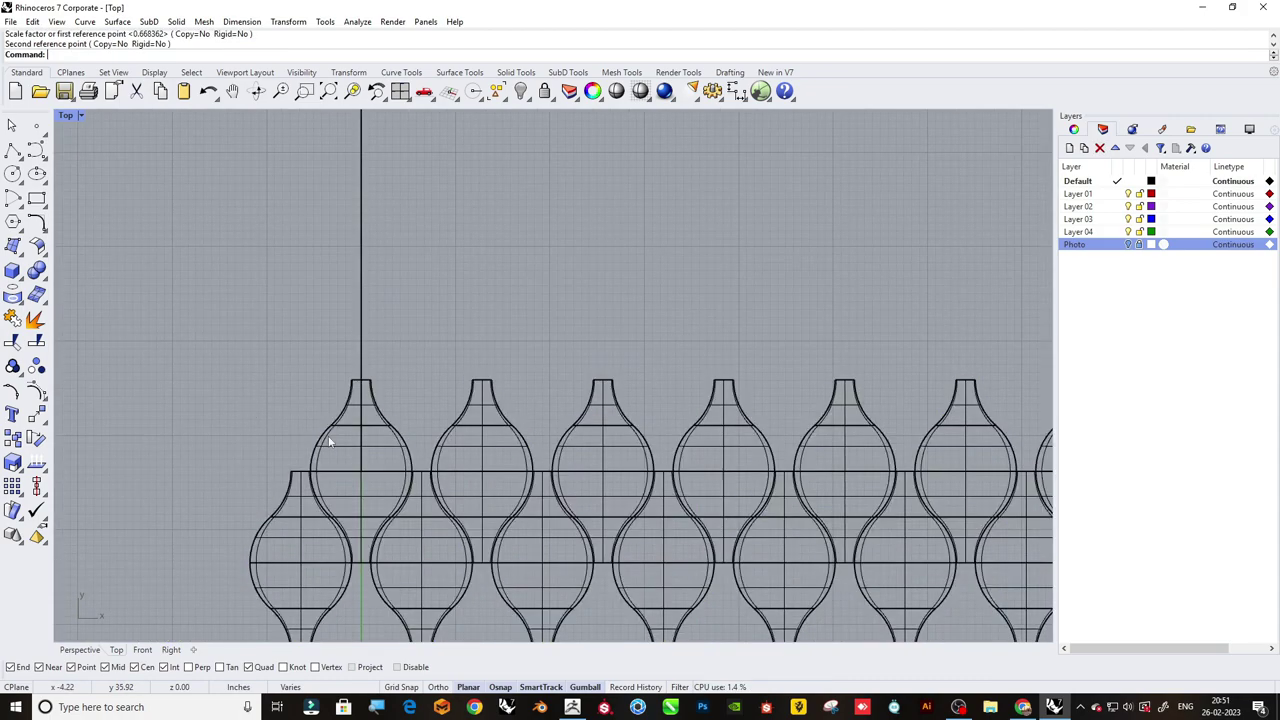
Mirror the end bulb to add a 15th bulb at the row's left end.
click(330, 443)
scroll(257, 411, down, 2)
scroll(257, 411, down, 2)
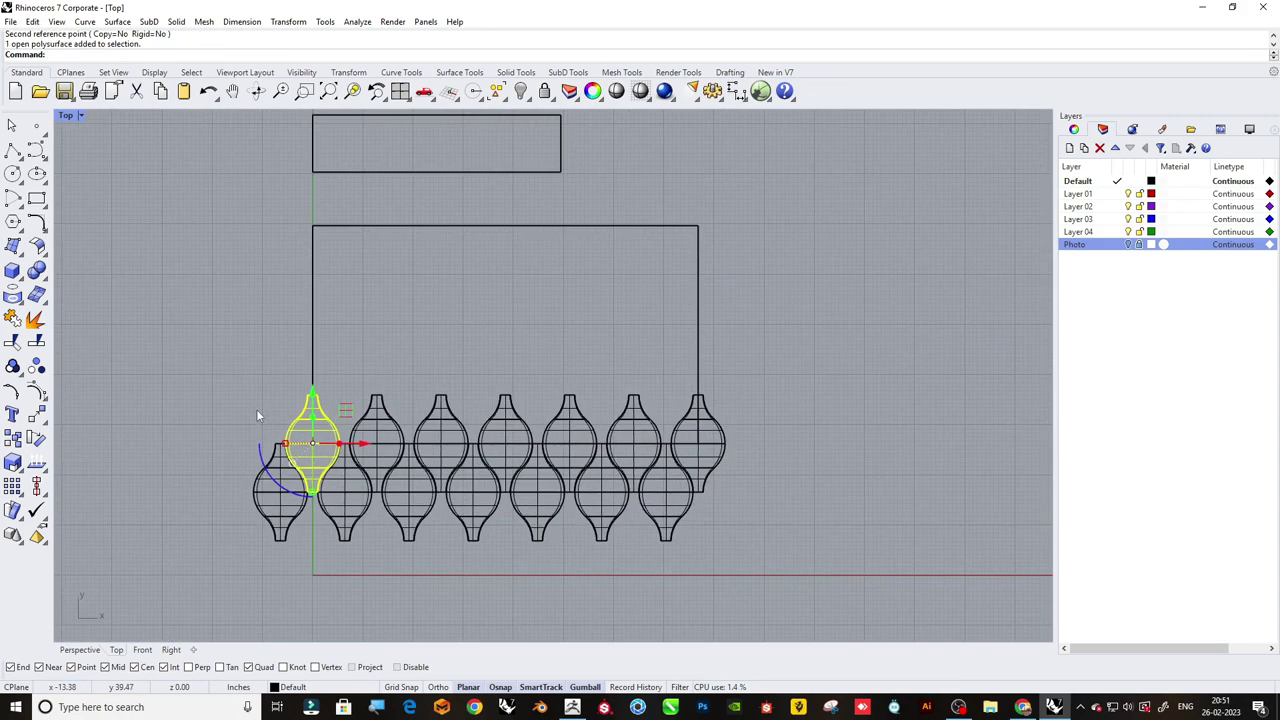
text(mirror)
key(Return)
scroll(257, 416, up, 3)
scroll(290, 455, up, 2)
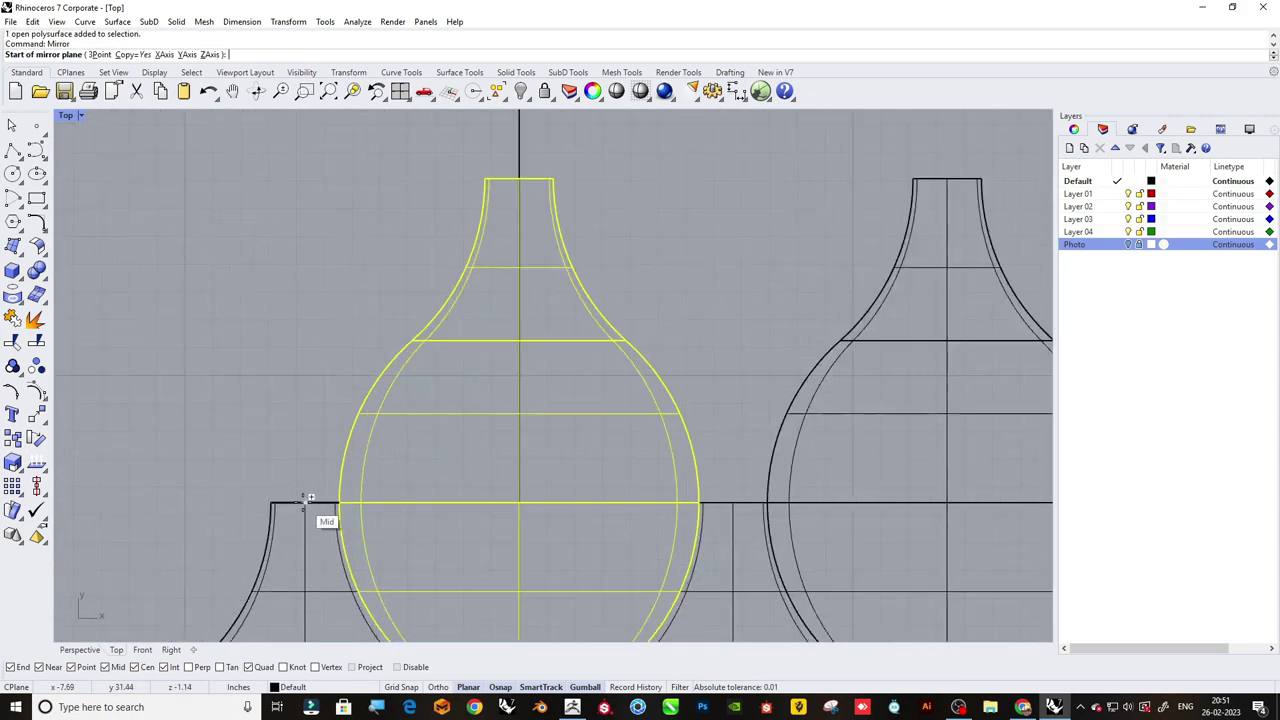
click(310, 497)
scroll(295, 450, down, 3)
click(272, 389)
scroll(272, 389, down, 2)
Select all 15 bulbs and scale them again to fit the rectangle's width.
drag(164, 339, 746, 574)
click(12, 462)
scroll(647, 405, up, 4)
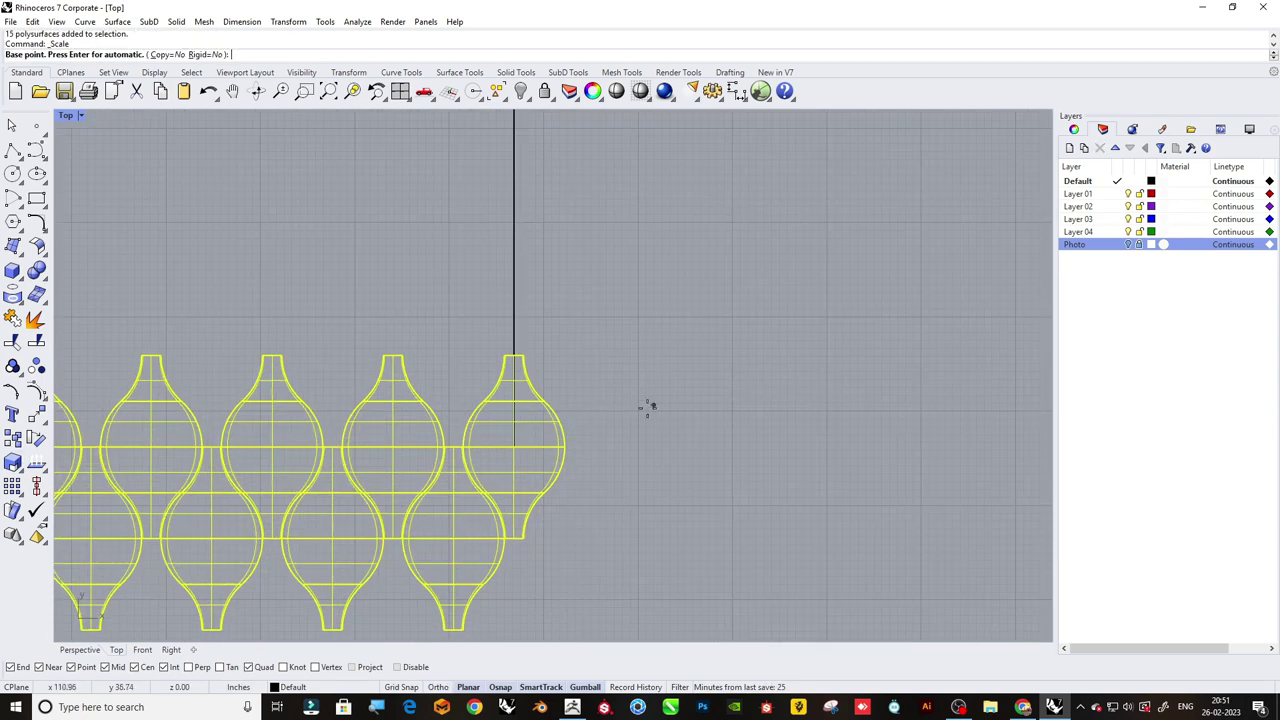
click(514, 446)
scroll(571, 434, down, 4)
scroll(135, 432, up, 4)
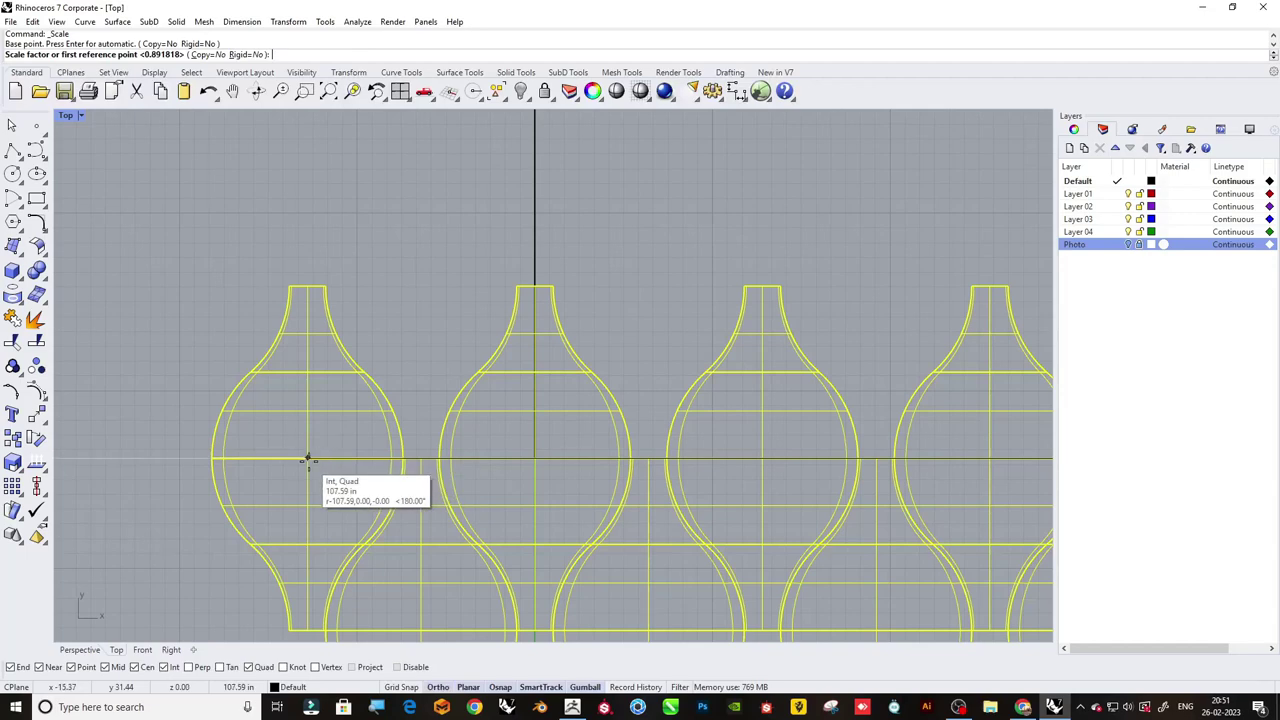
click(310, 458)
click(529, 460)
scroll(324, 423, down, 6)
key(Escape)
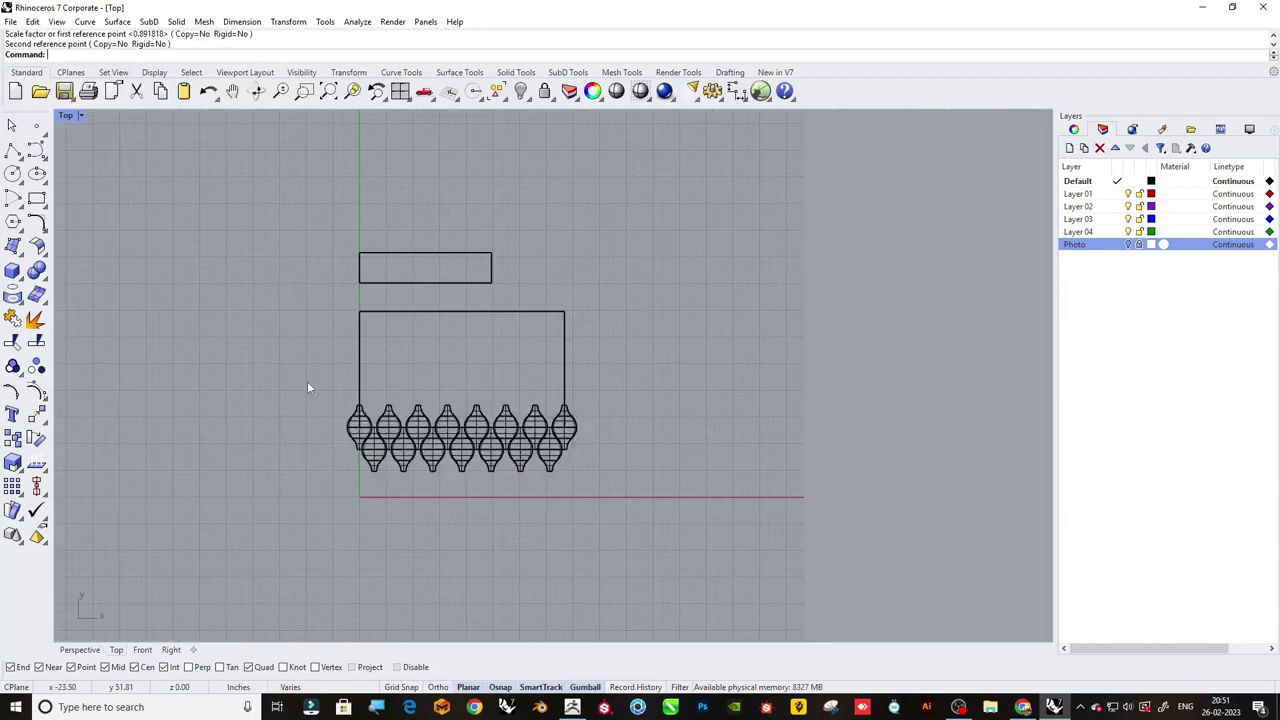
drag(309, 386, 665, 480)
scroll(520, 430, up, 2)
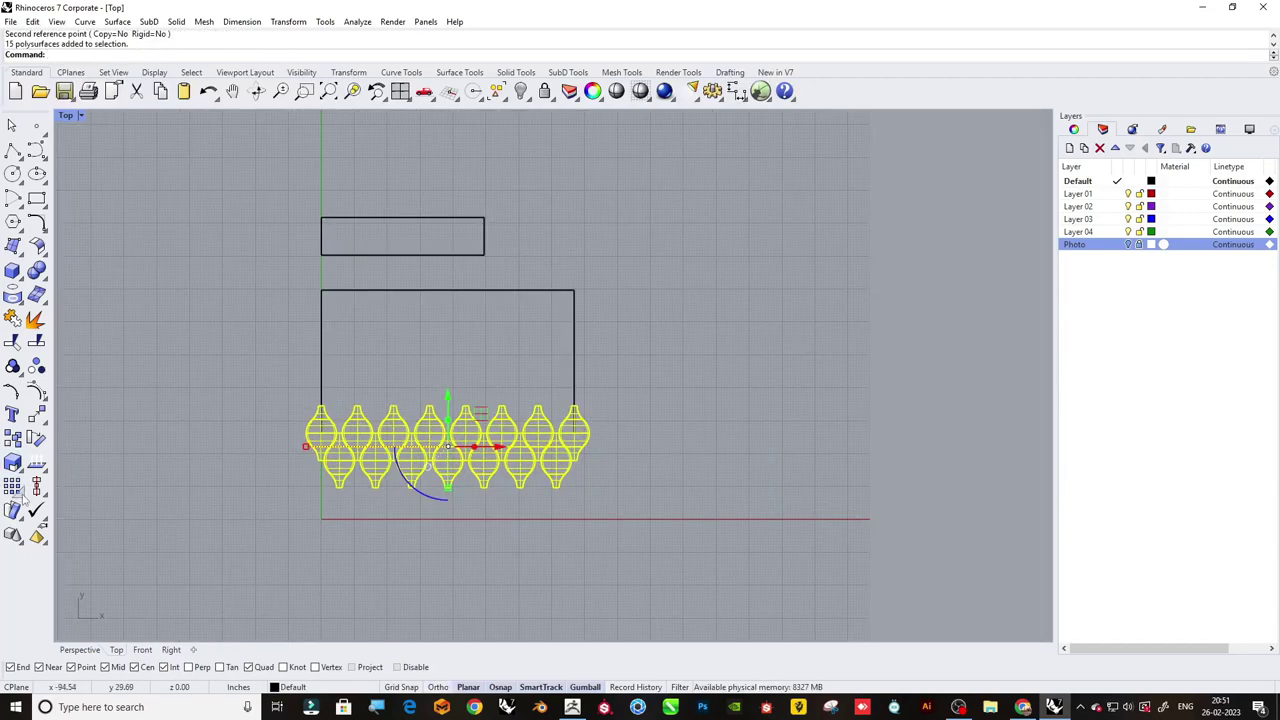
Linear-array the 15-bulb row six times upward so the rows interlock vertically.
click(22, 494)
click(157, 493)
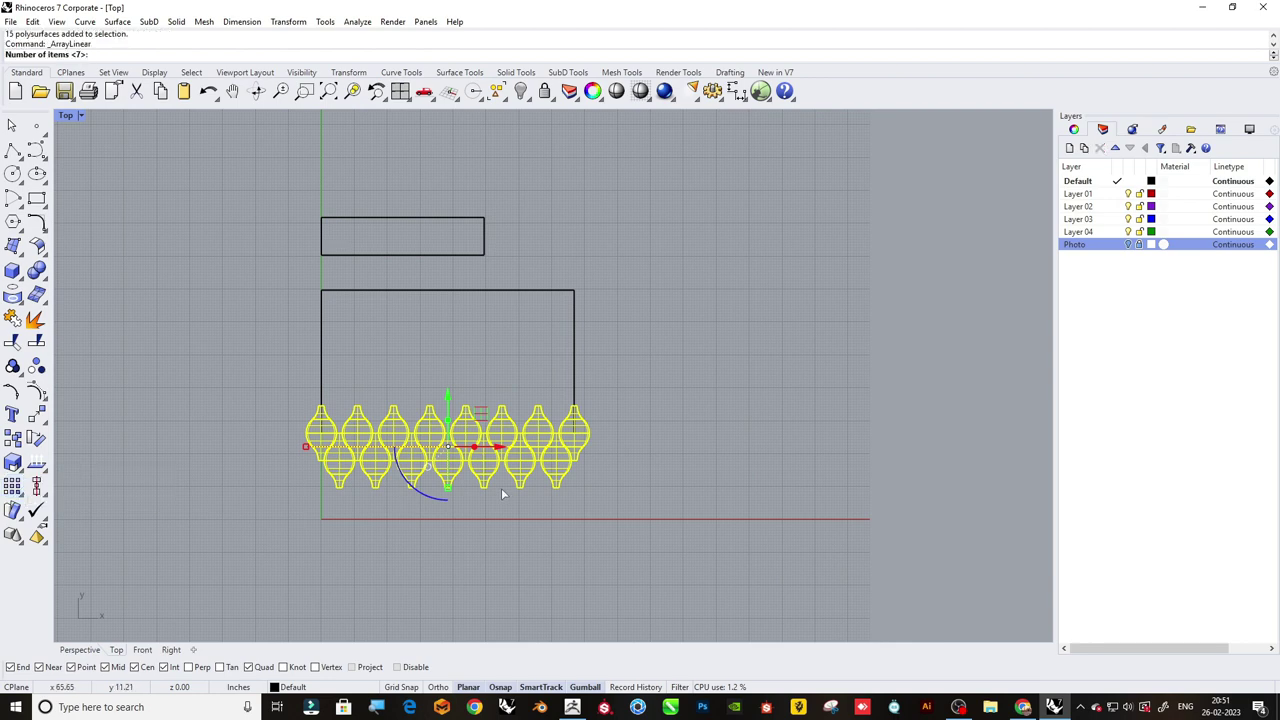
text(6)
key(Return)
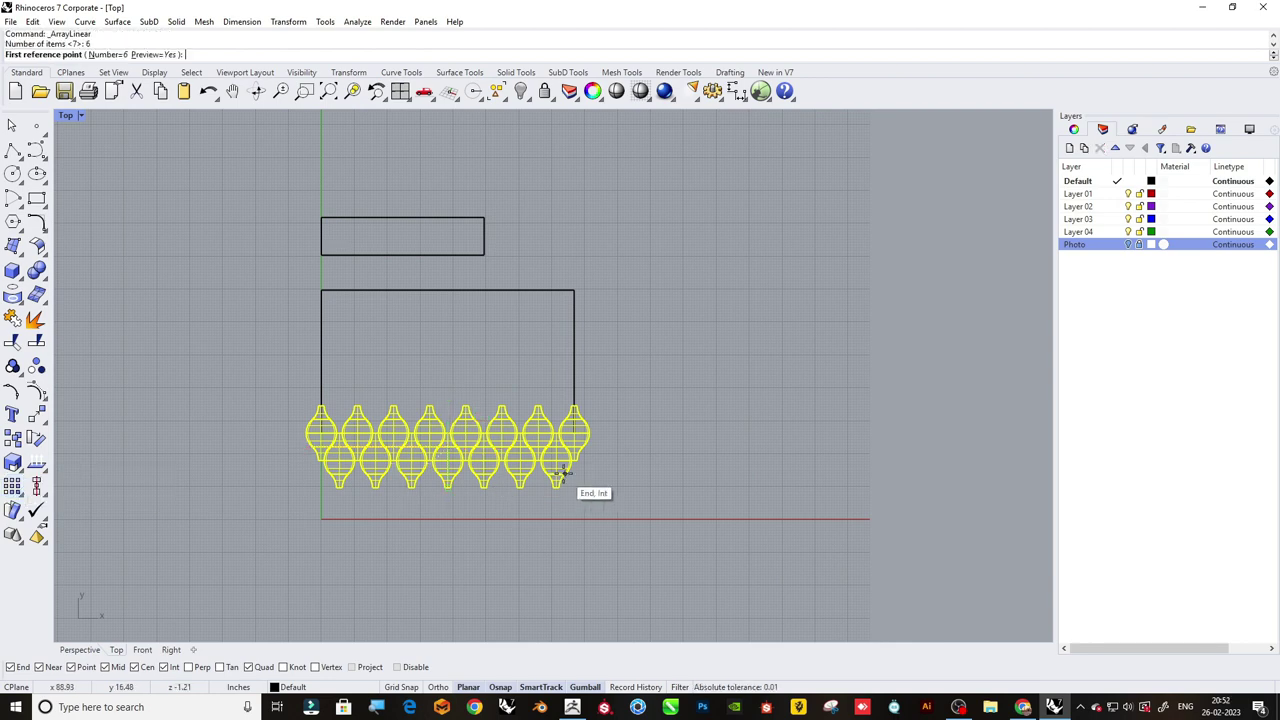
scroll(572, 486, up, 5)
scroll(466, 517, up, 1)
scroll(438, 507, up, 2)
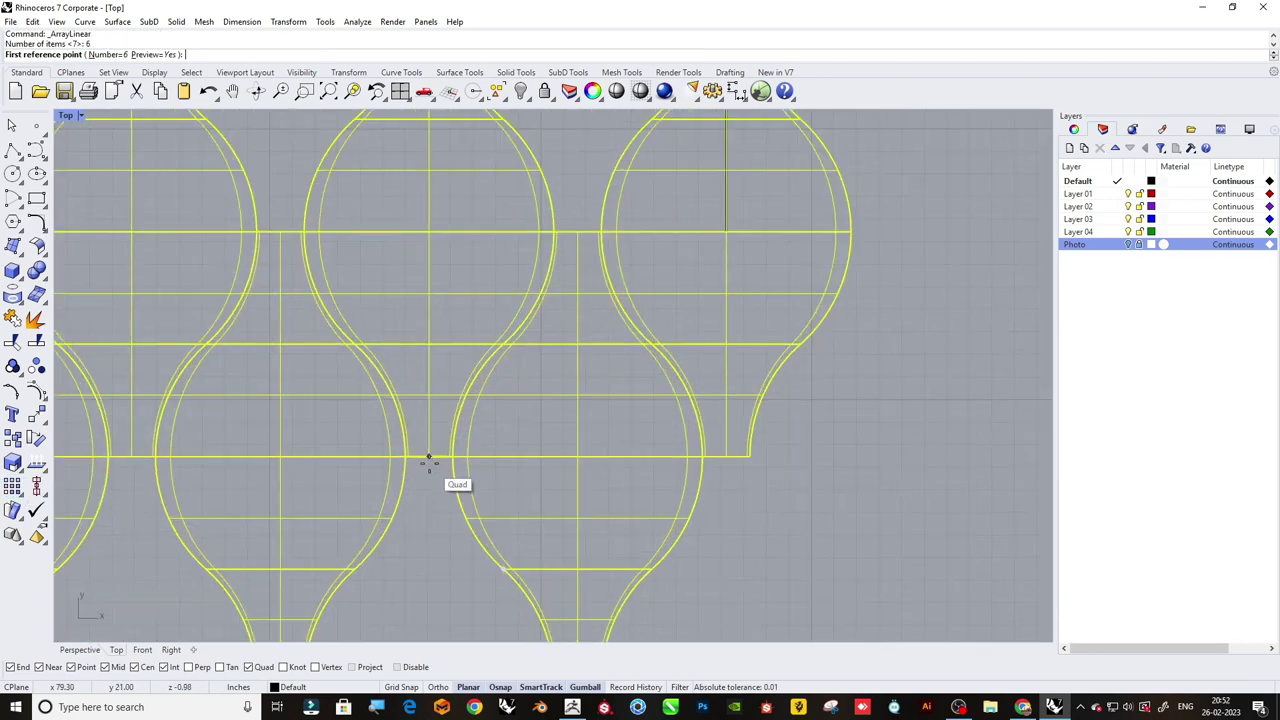
click(430, 458)
scroll(443, 480, down, 3)
scroll(450, 390, up, 3)
scroll(430, 360, up, 3)
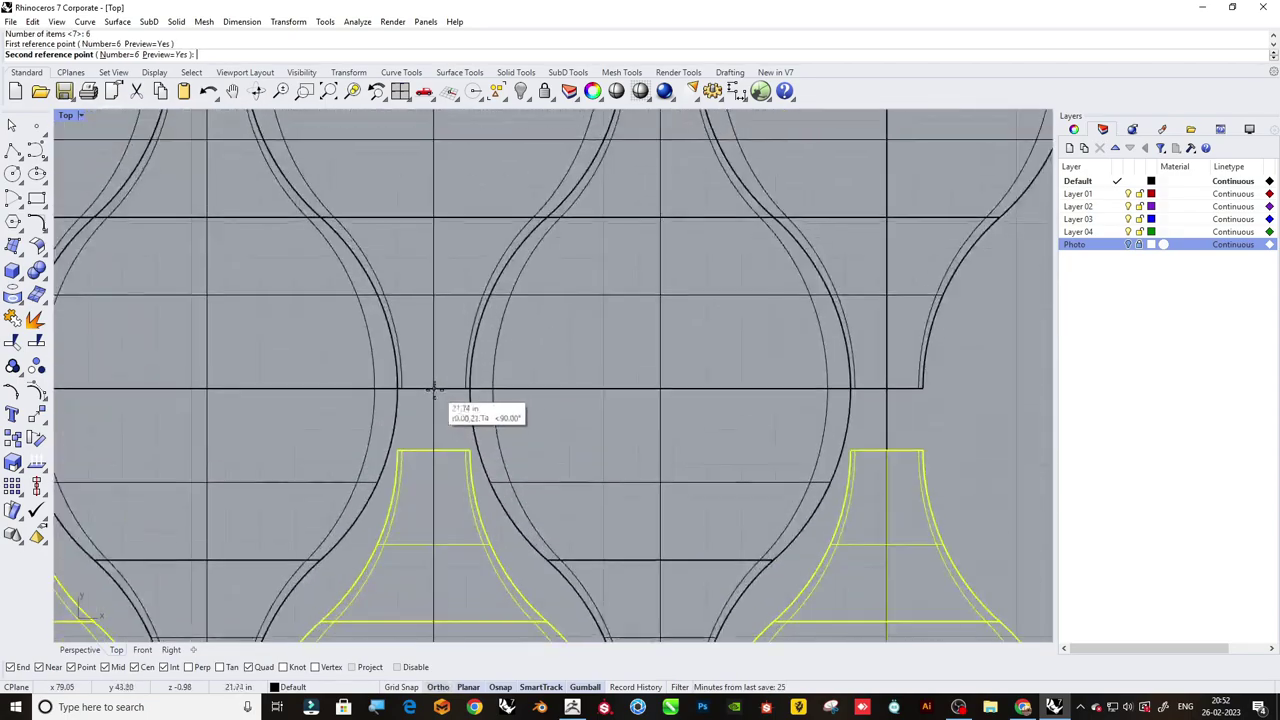
scroll(434, 420, up, 4)
click(438, 493)
scroll(452, 446, down, 3)
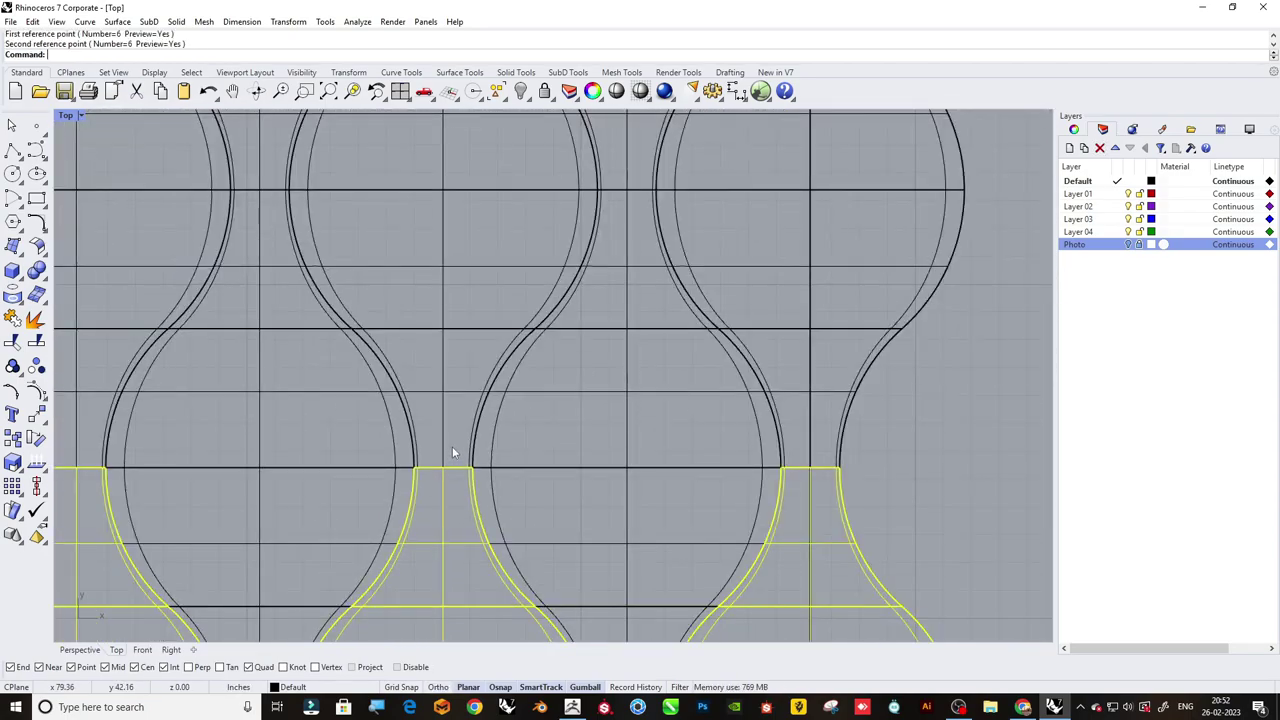
scroll(452, 446, down, 4)
scroll(543, 421, down, 3)
scroll(485, 385, up, 6)
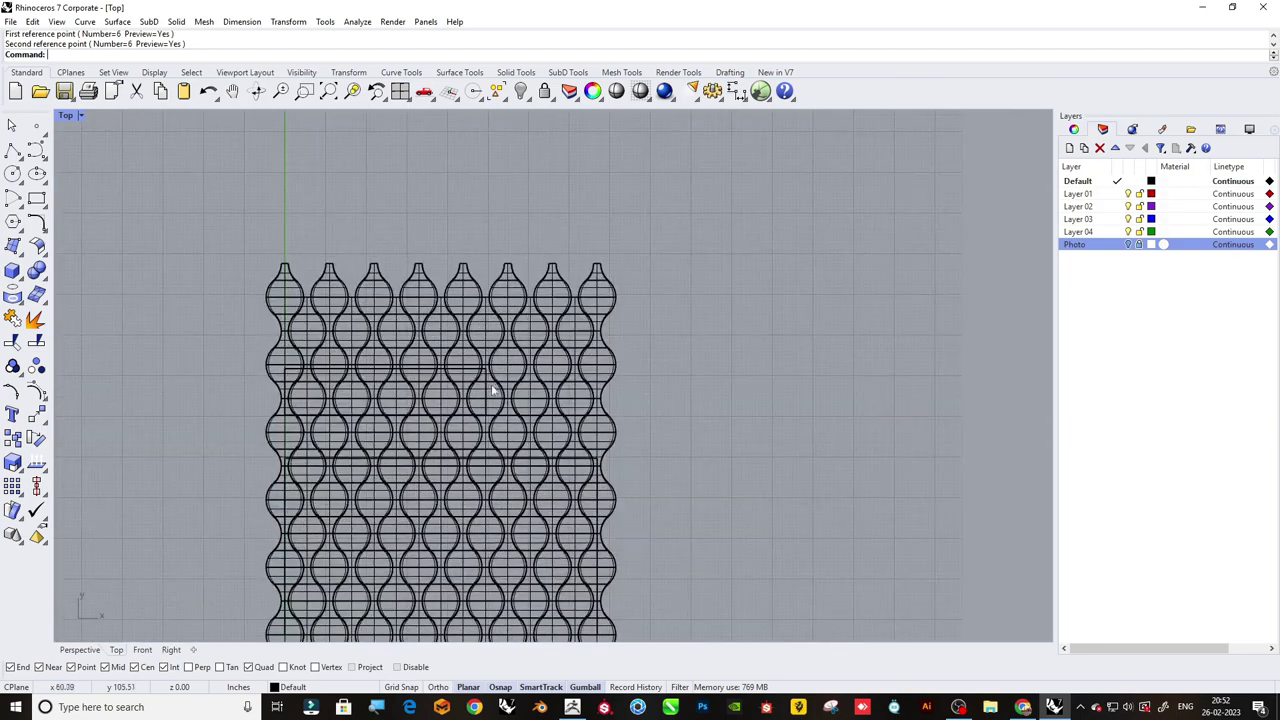
scroll(483, 375, up, 3)
Move the large rectangle up over the tile grid.
click(479, 368)
scroll(479, 368, down, 6)
scroll(479, 368, down, 3)
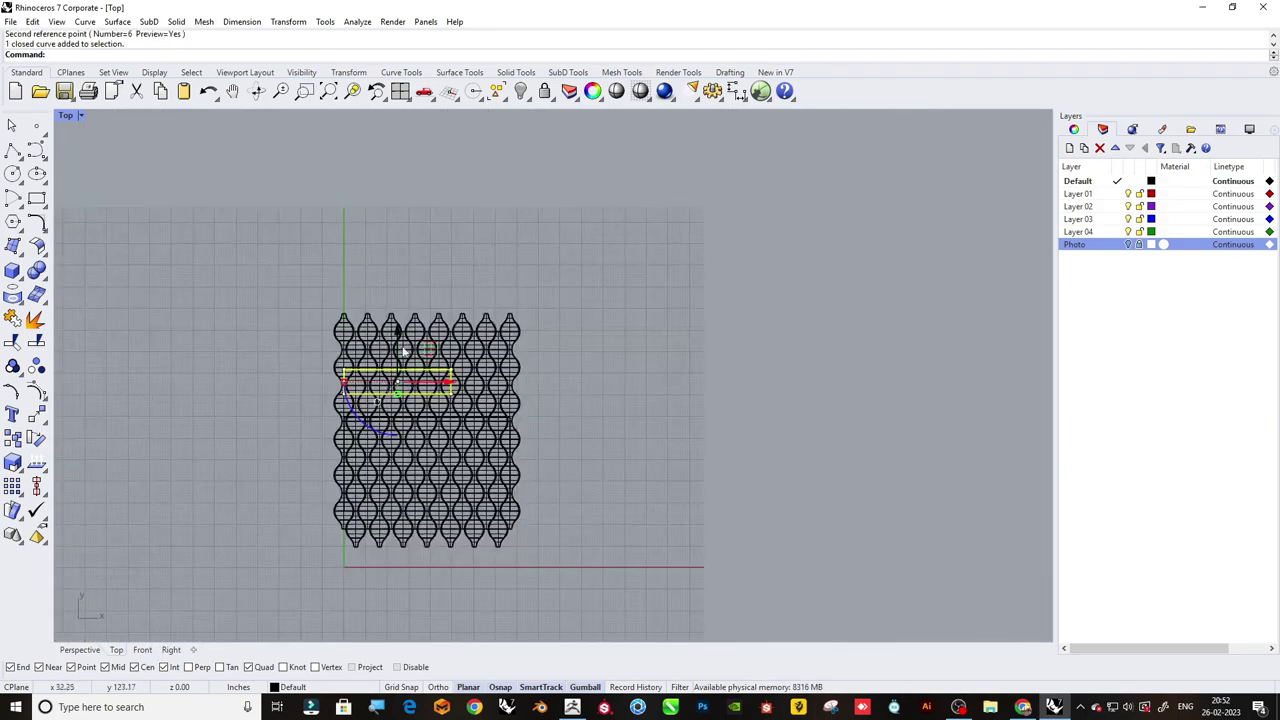
drag(400, 338, 400, 234)
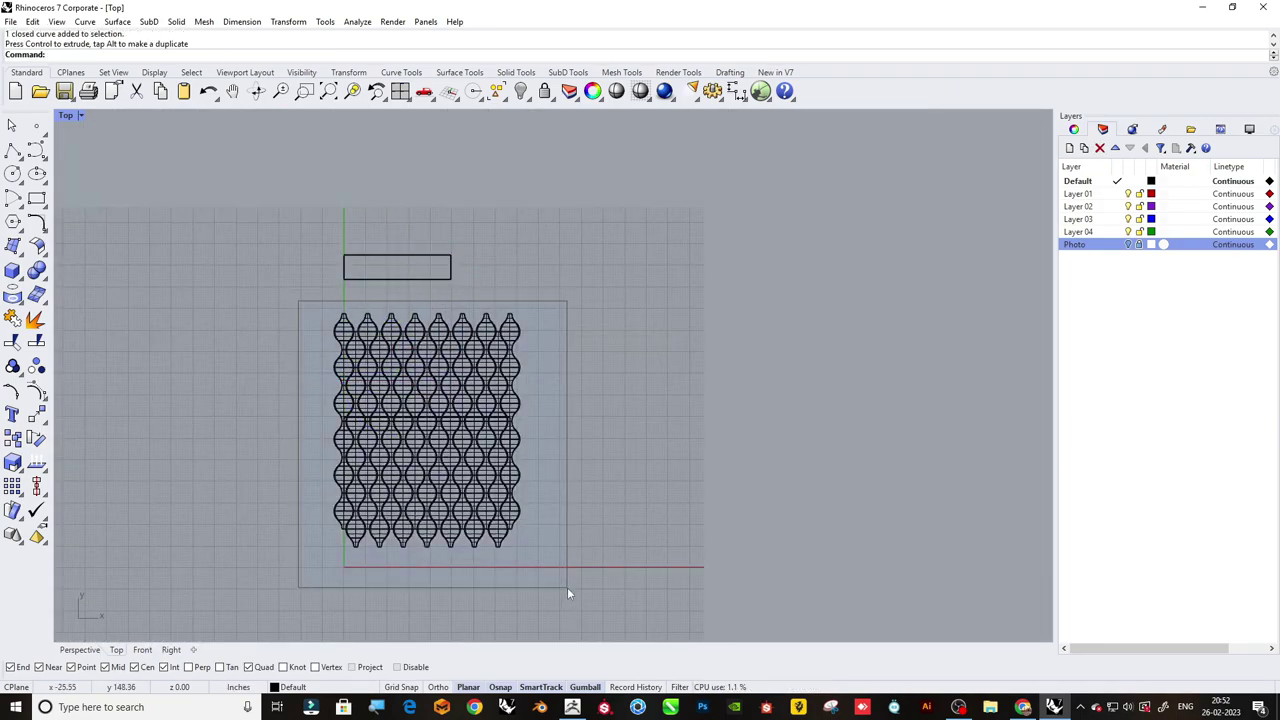
Window-select the whole tile array, excluding the horizontal line.
drag(567, 593, 567, 590)
scroll(525, 305, up, 4)
scroll(525, 305, up, 3)
scroll(525, 305, down, 1)
scroll(525, 305, up, 1)
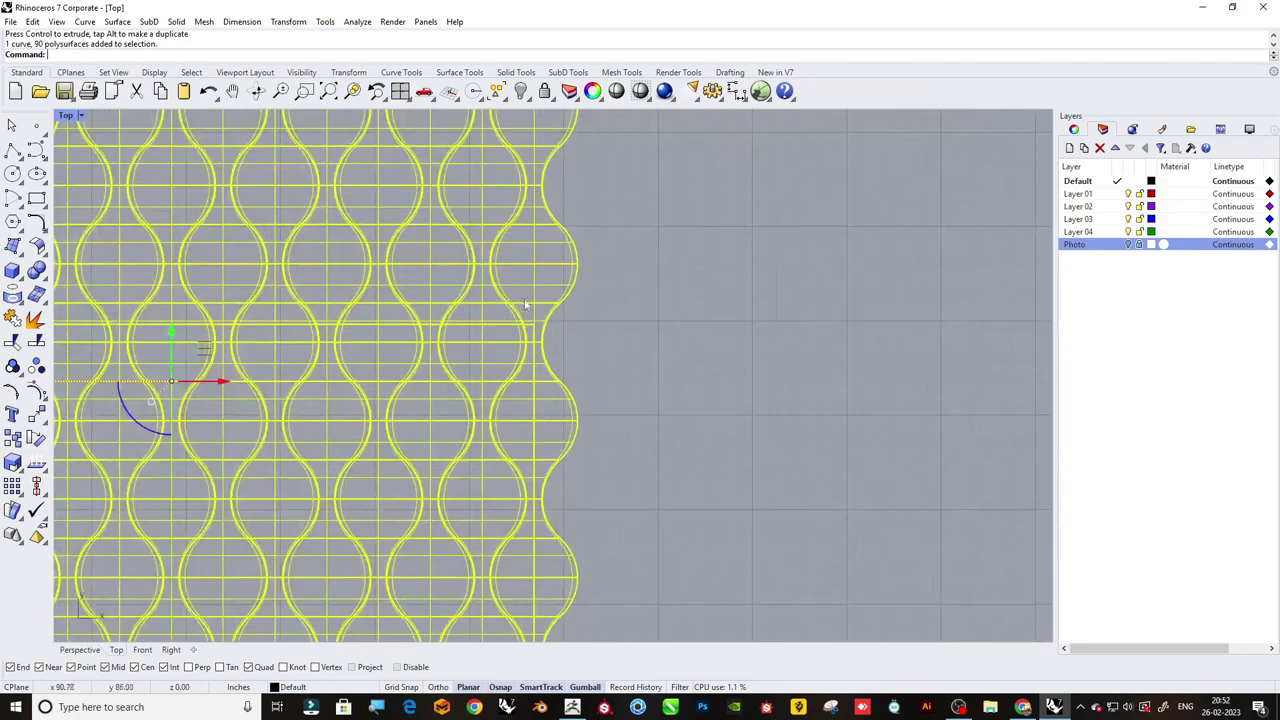
scroll(525, 305, up, 2)
ctrl+click(510, 348)
scroll(510, 348, down, 4)
scroll(510, 348, down, 5)
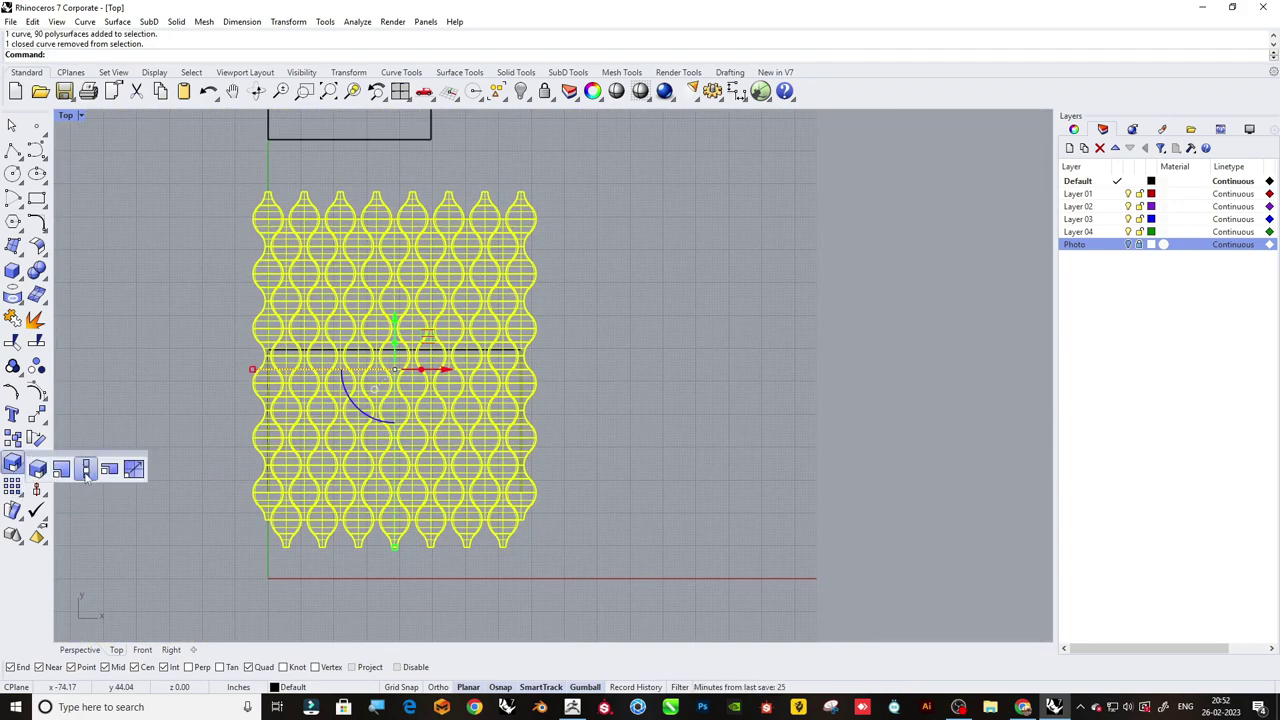
Scale1D the tile grid vertically from the rectangle corner using two reference points.
click(86, 470)
scroll(531, 492, up, 4)
scroll(481, 495, up, 2)
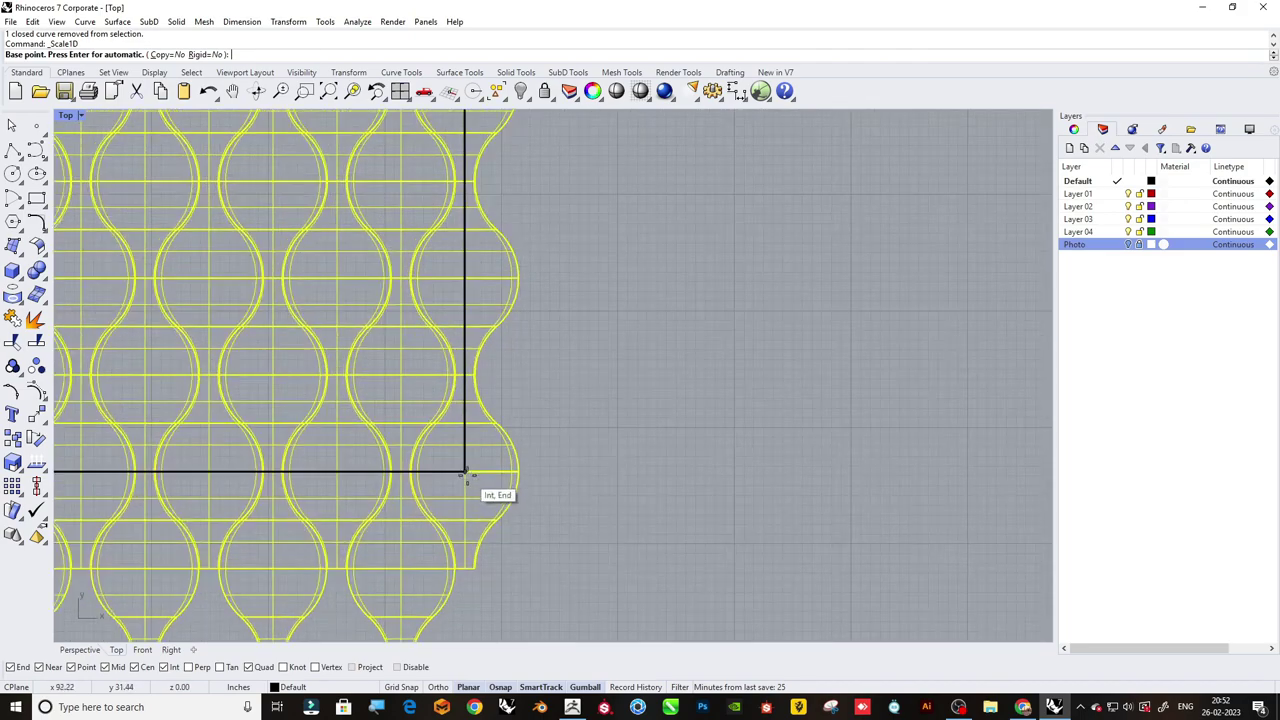
click(465, 472)
scroll(465, 472, down, 2)
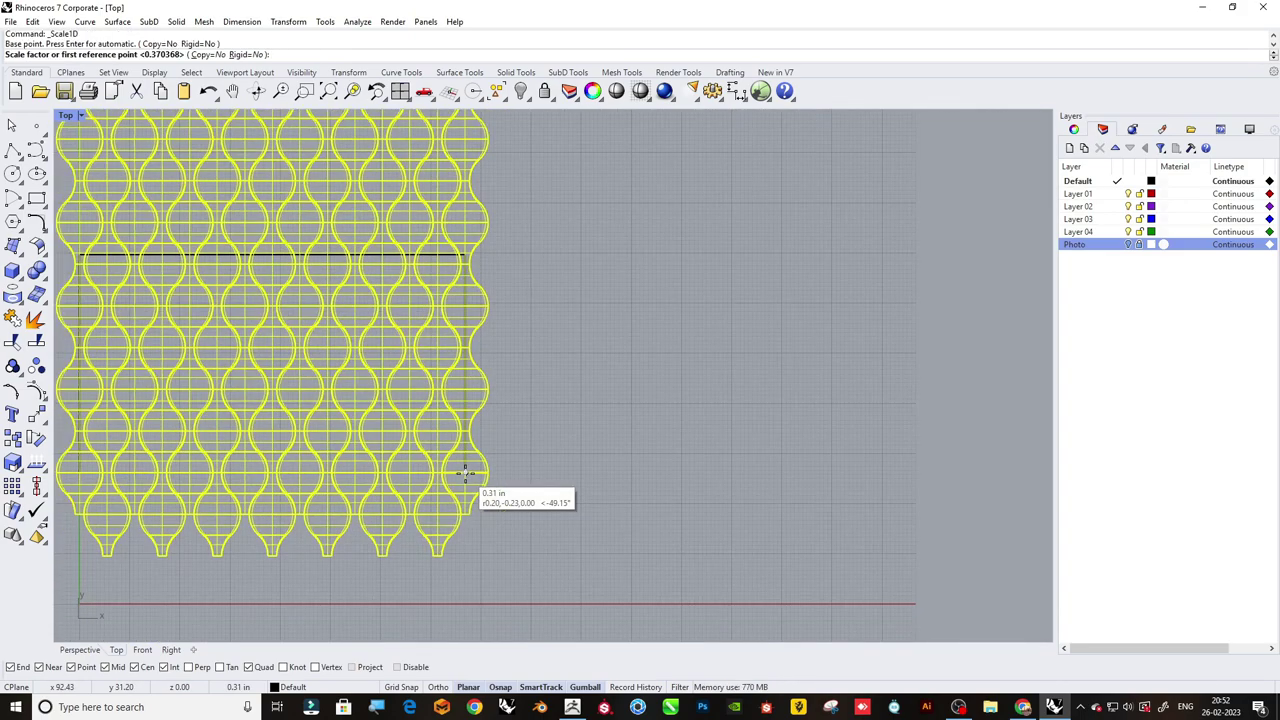
scroll(530, 420, up, 4)
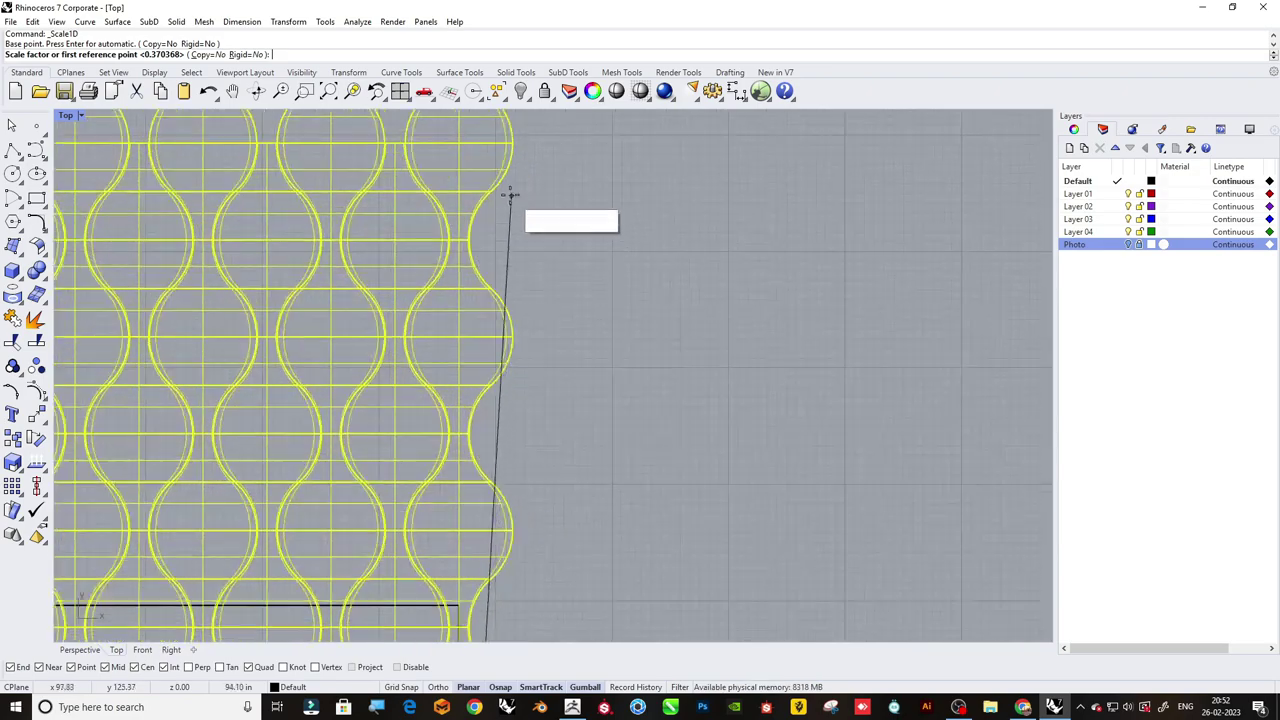
click(460, 145)
scroll(458, 165, down, 5)
scroll(458, 260, up, 4)
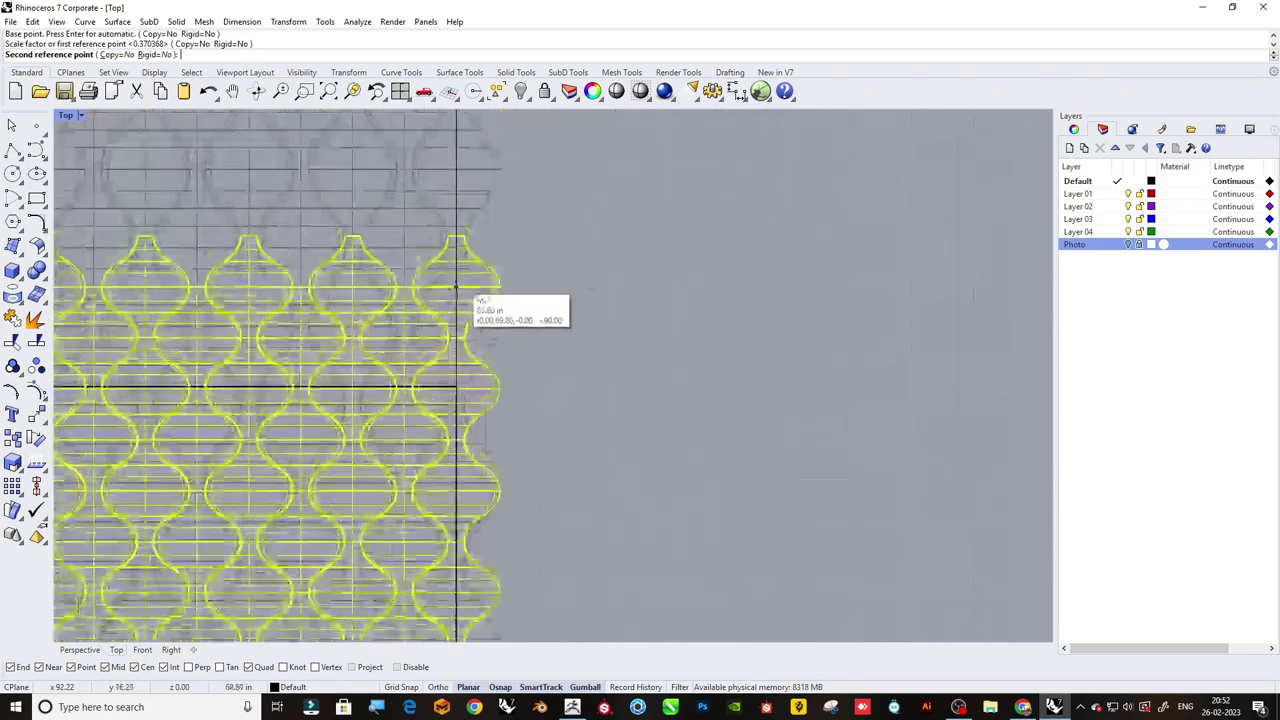
click(460, 388)
scroll(460, 400, down, 3)
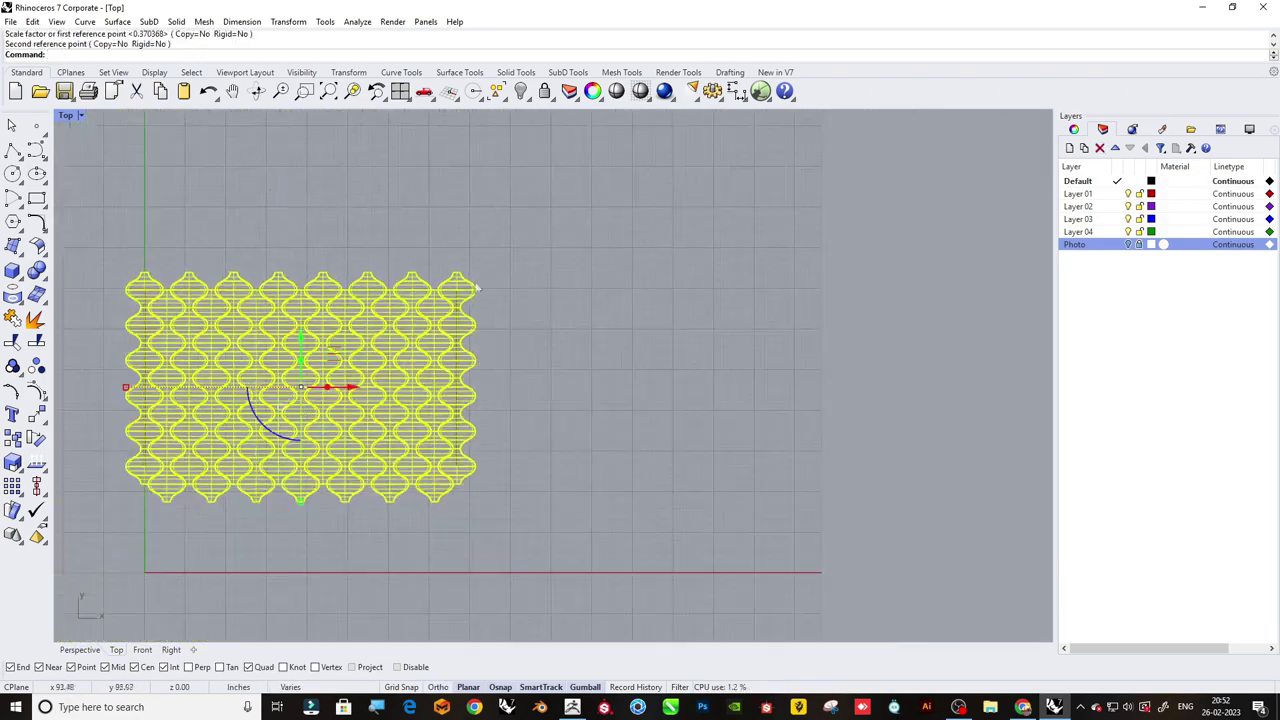
Deselect the pattern and pick the rectangle curve hidden under the tiles.
click(534, 385)
scroll(462, 427, up, 4)
click(466, 447)
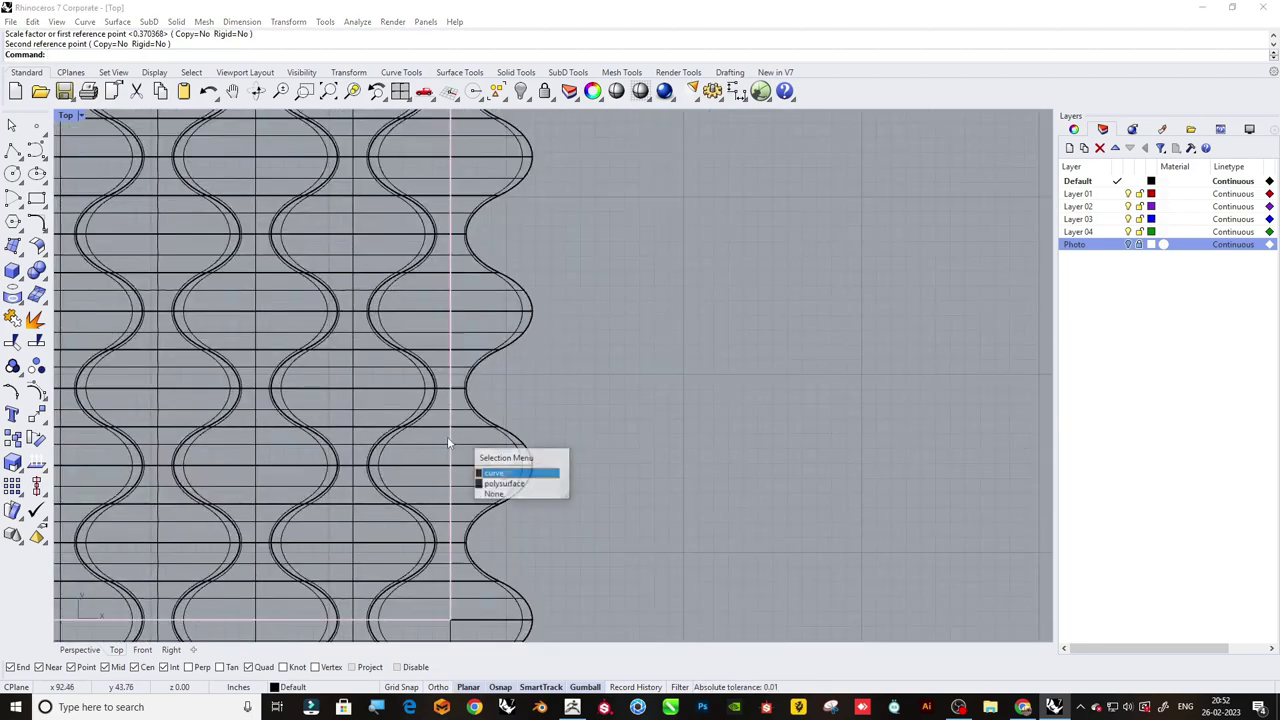
click(500, 478)
scroll(520, 421, down, 2)
right_drag(555, 416, 613, 410)
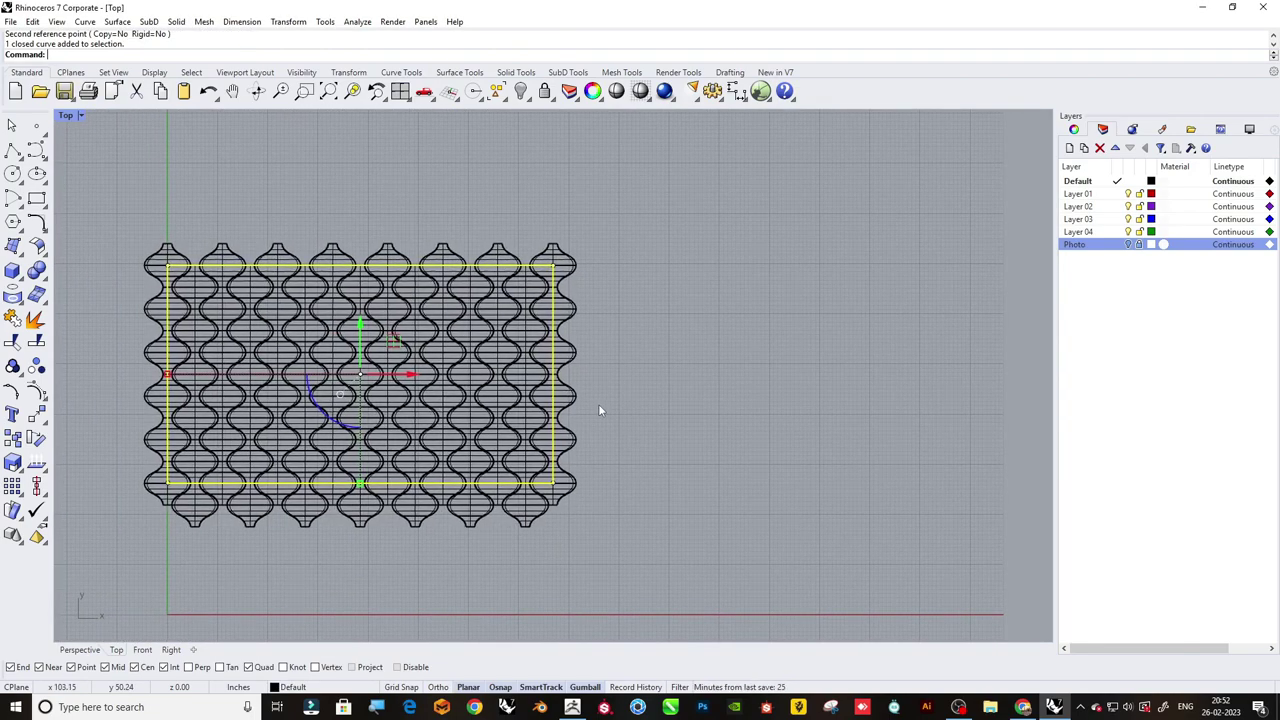
Try selecting the rightmost tile column and all objects, then clear the selection.
drag(632, 530, 568, 230)
click(645, 462)
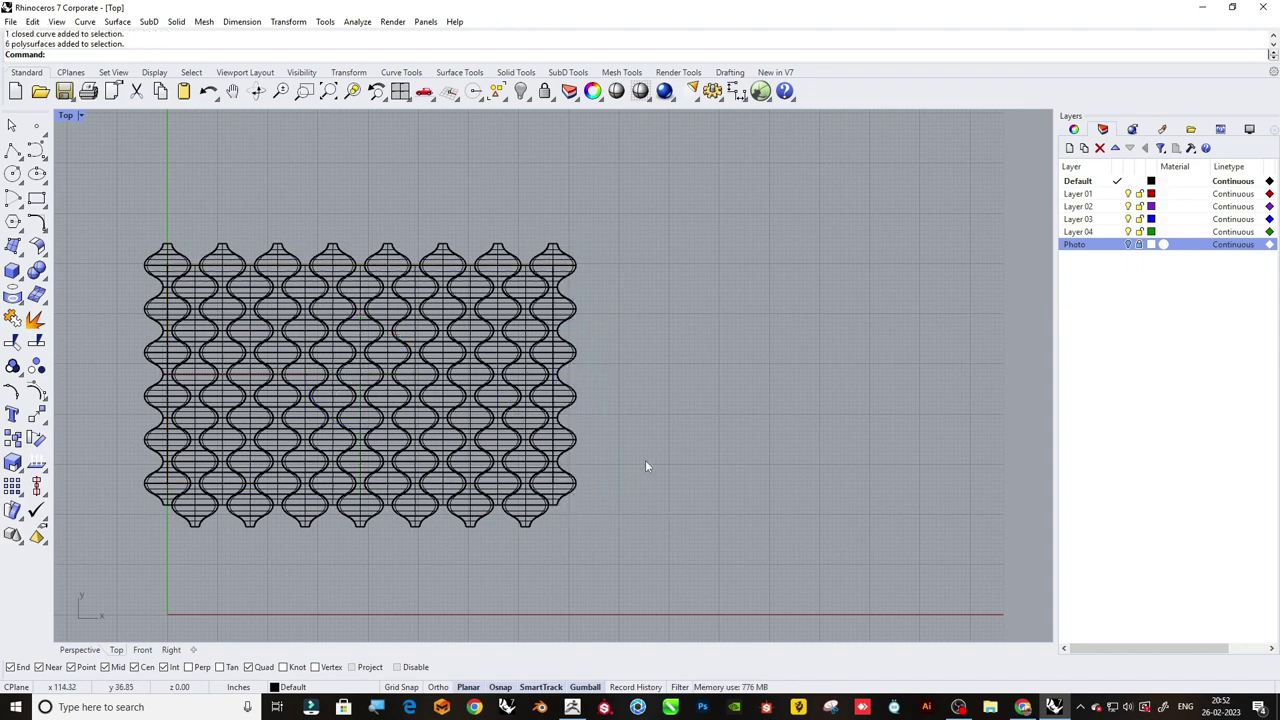
scroll(645, 462, down, 3)
key(ctrl+a)
scroll(620, 432, up, 5)
scroll(567, 372, up, 4)
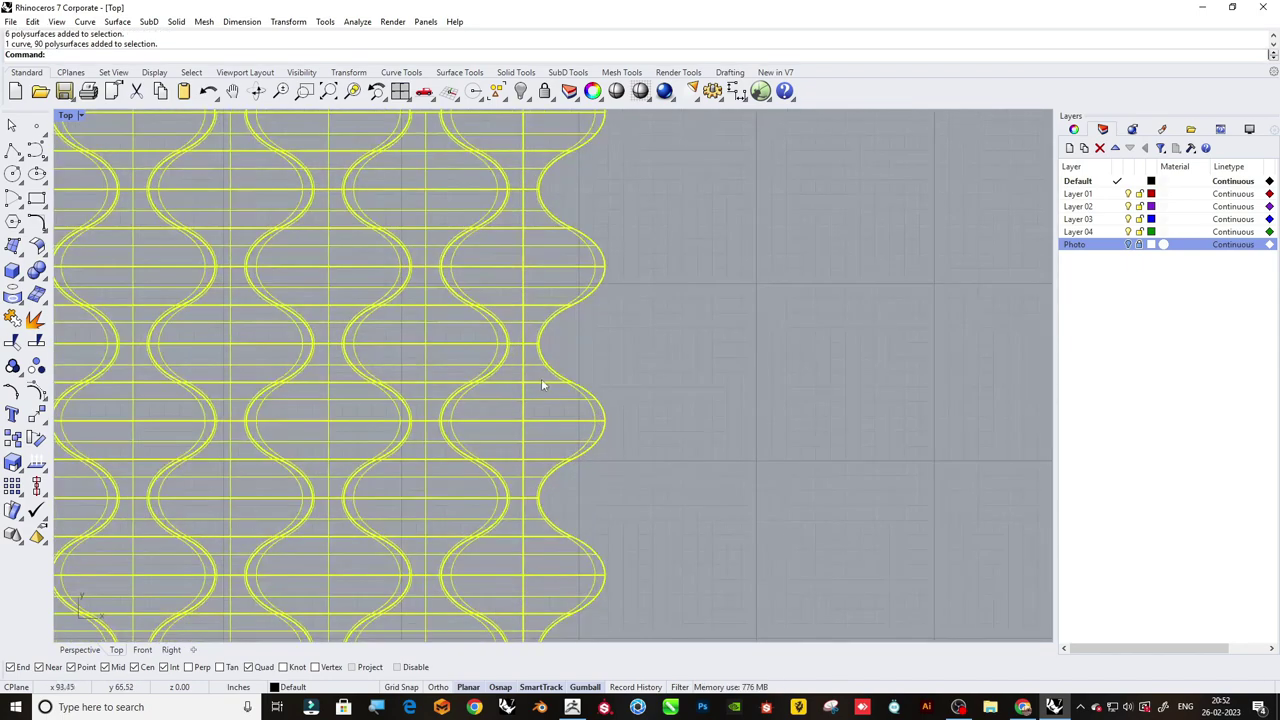
ctrl+click(543, 385)
shift+click(537, 359)
scroll(590, 370, down, 2)
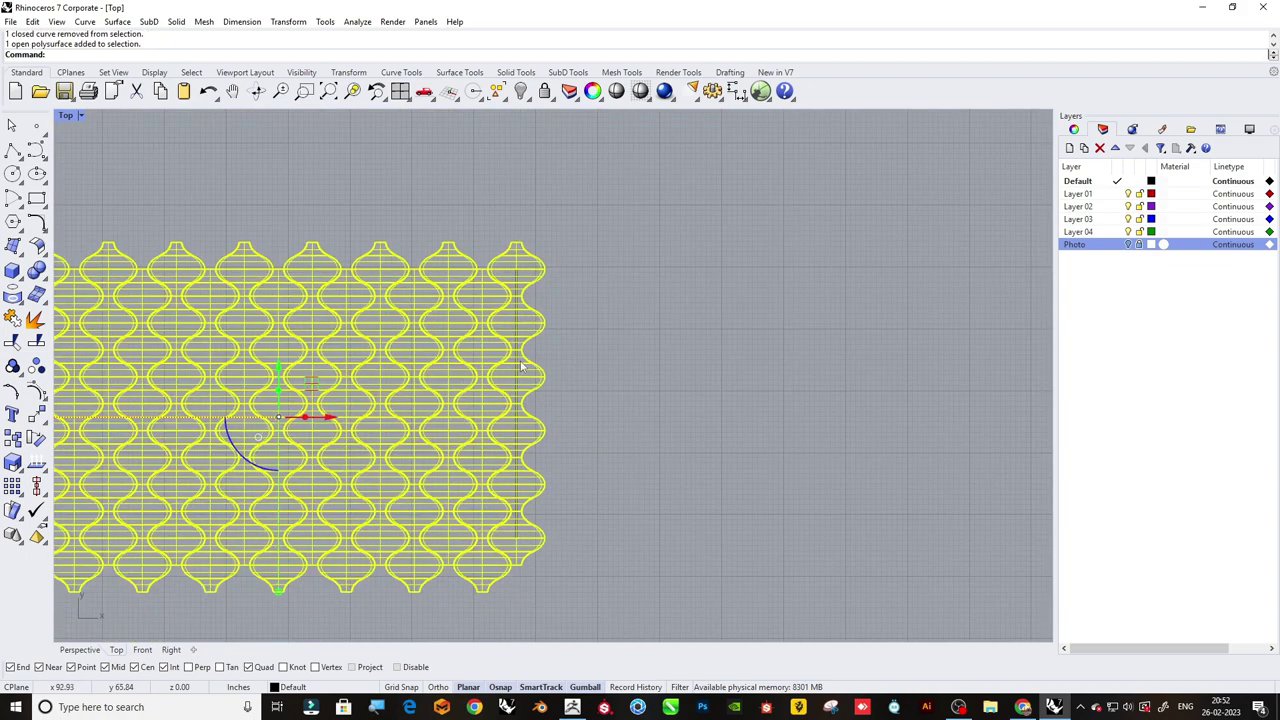
scroll(600, 380, down, 2)
scroll(600, 380, up, 3)
scroll(577, 361, up, 2)
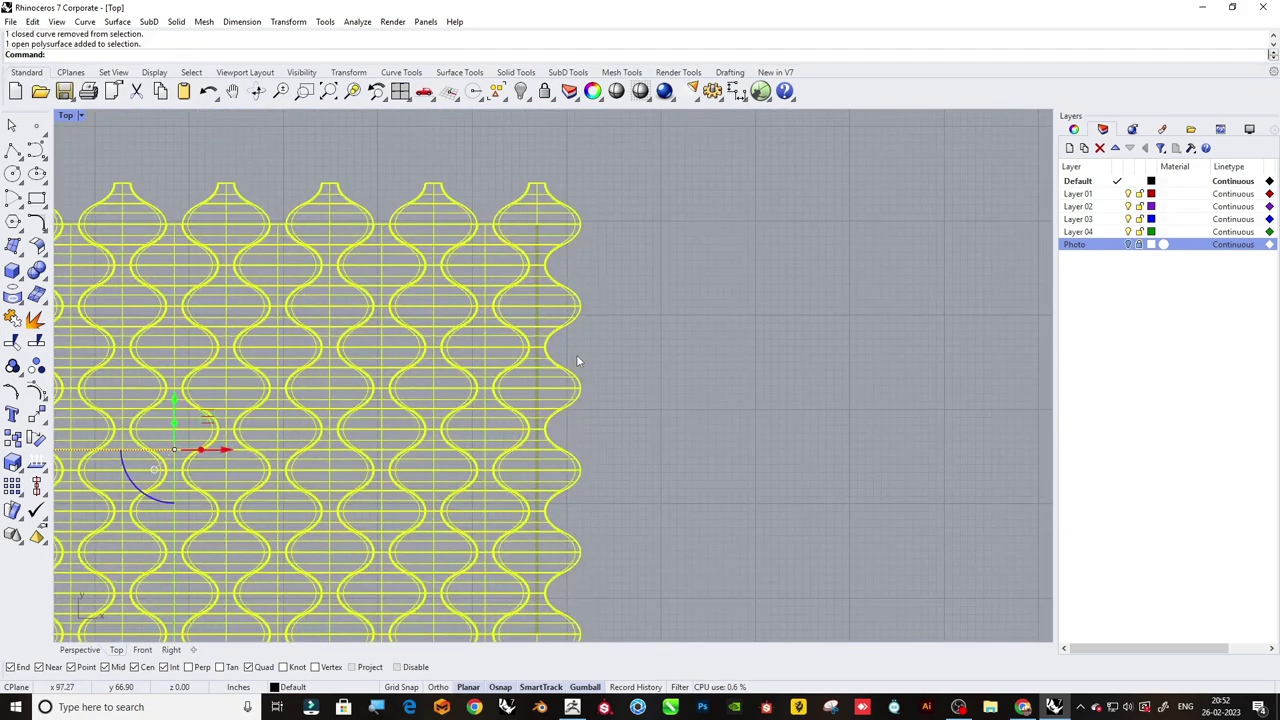
click(577, 360)
Trim away the tile parts sticking out past the rectangle boundary, using it as cutter.
click(537, 295)
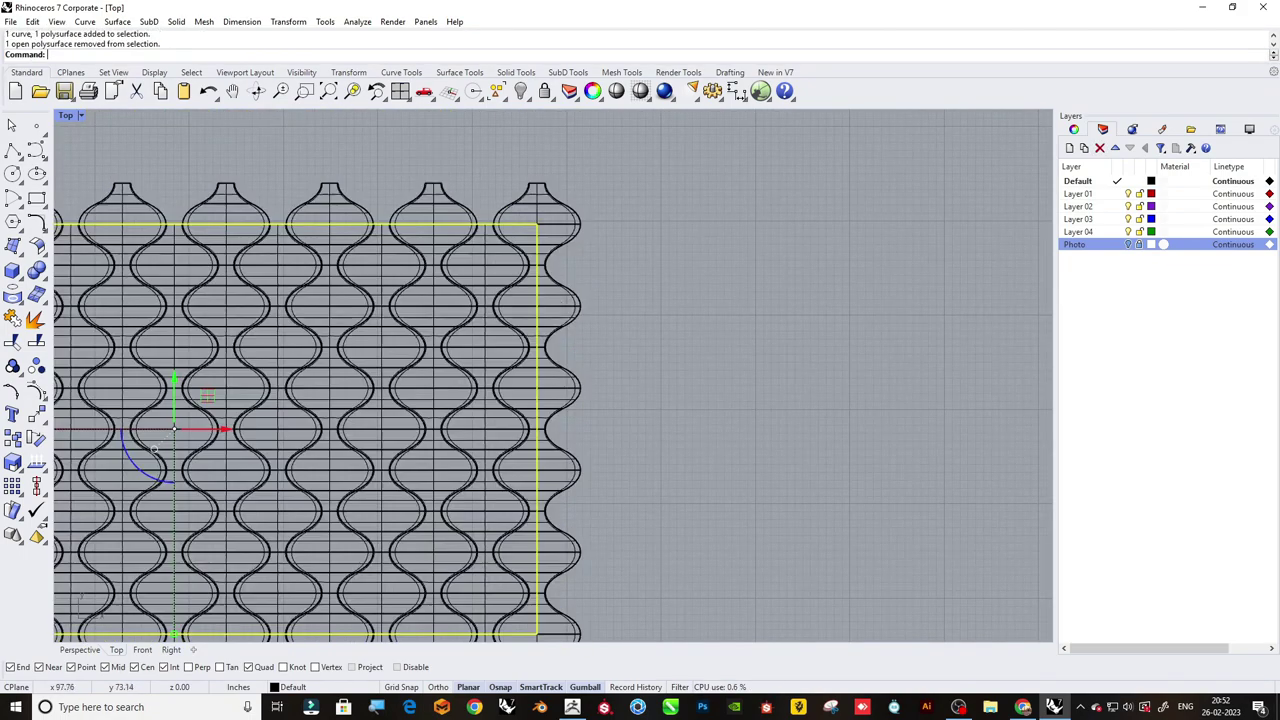
scroll(644, 324, down, 3)
right_click(646, 325)
drag(645, 479, 563, 237)
drag(534, 499, 534, 499)
scroll(549, 252, up, 3)
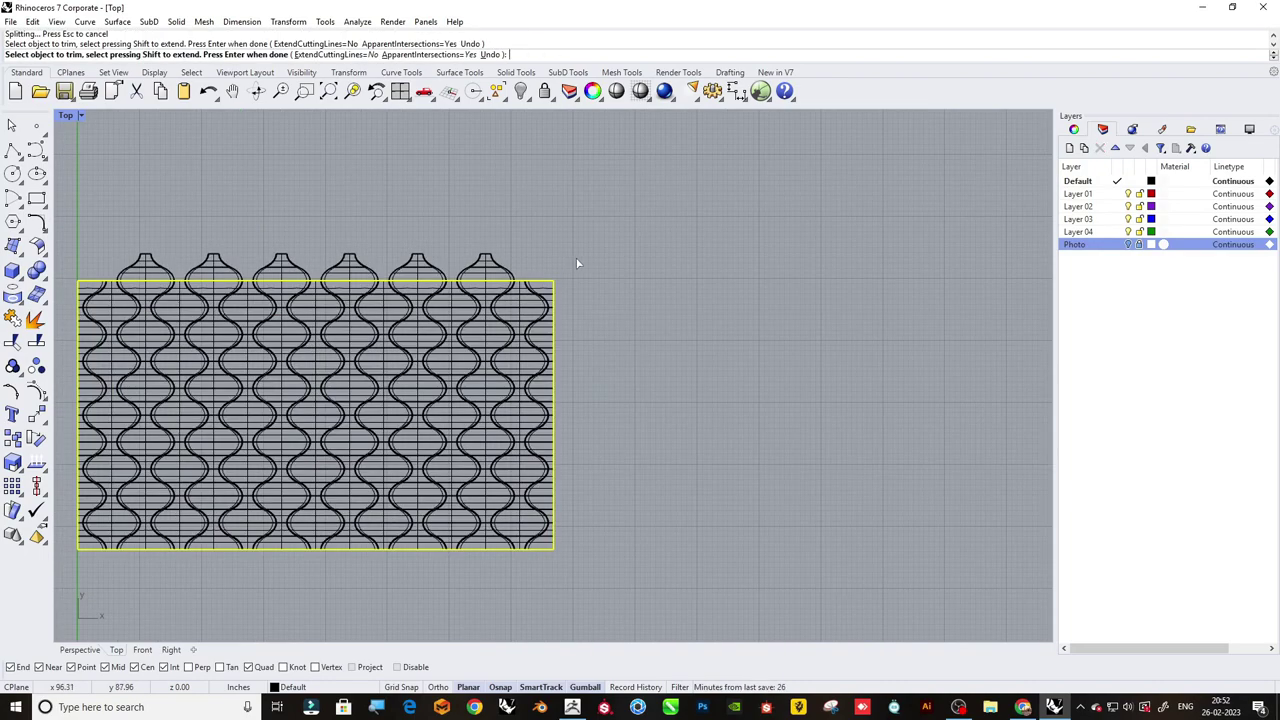
right_drag(577, 263, 707, 295)
drag(297, 241, 244, 236)
right_click(242, 232)
scroll(242, 290, up, 3)
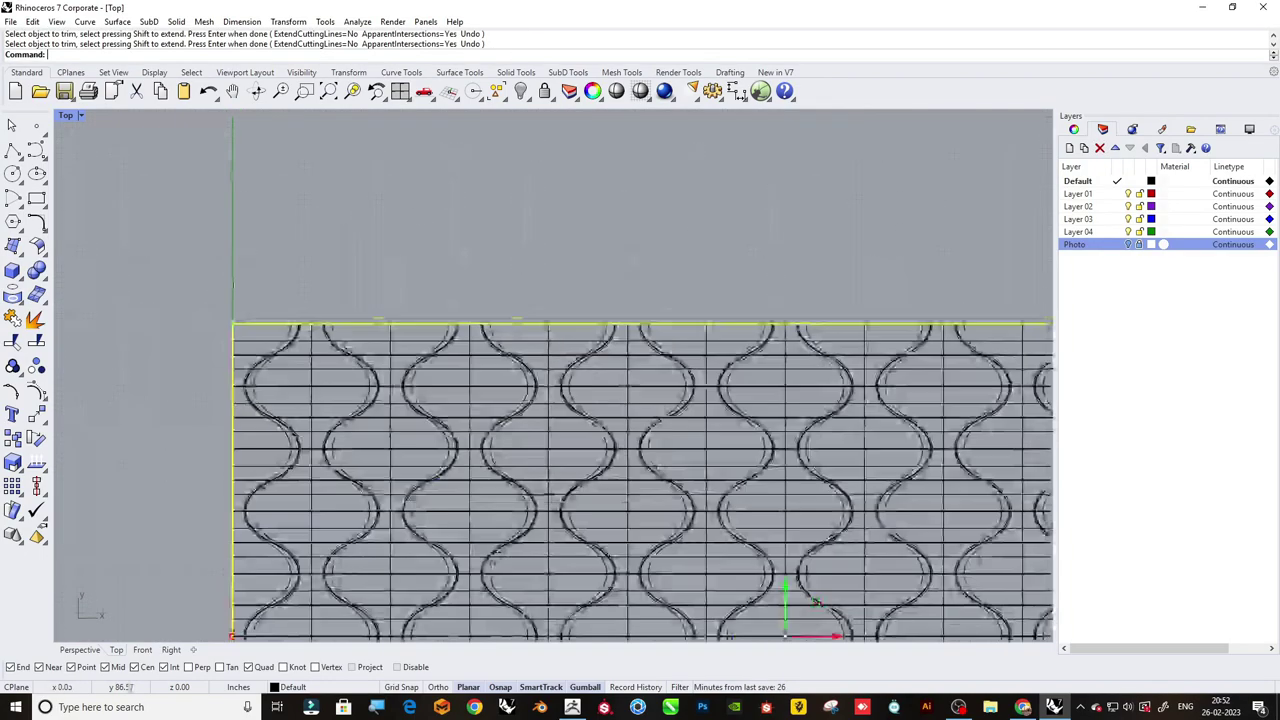
scroll(378, 362, up, 2)
Move one lens tile out above the pattern.
click(351, 368)
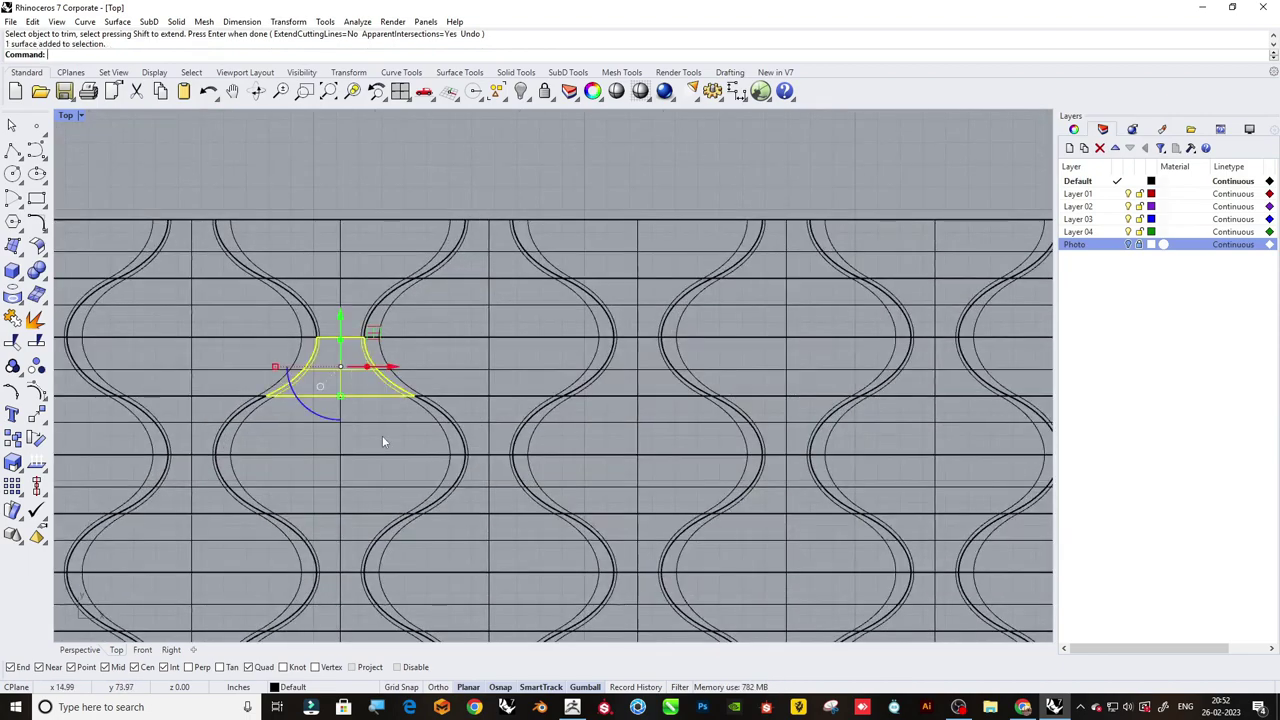
shift+click(388, 449)
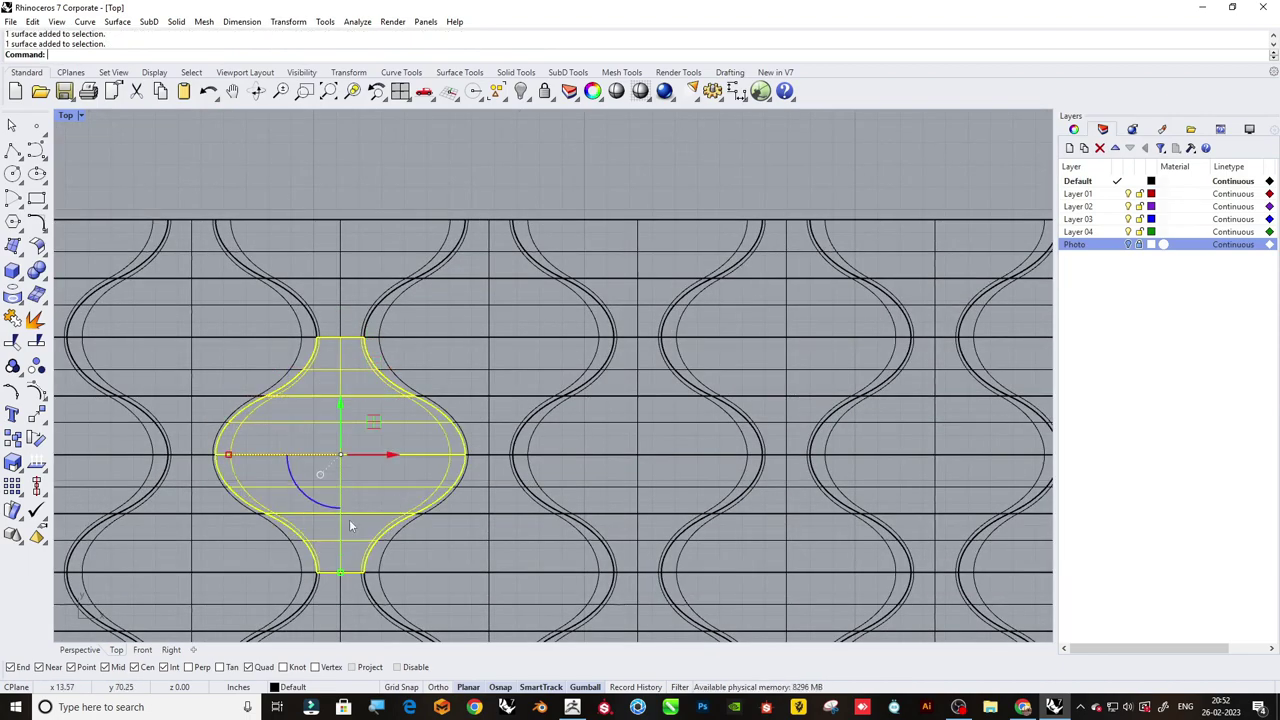
scroll(349, 524, down, 5)
drag(330, 471, 392, 354)
Move the small rectangle down to frame the lifted tile.
scroll(417, 352, down, 3)
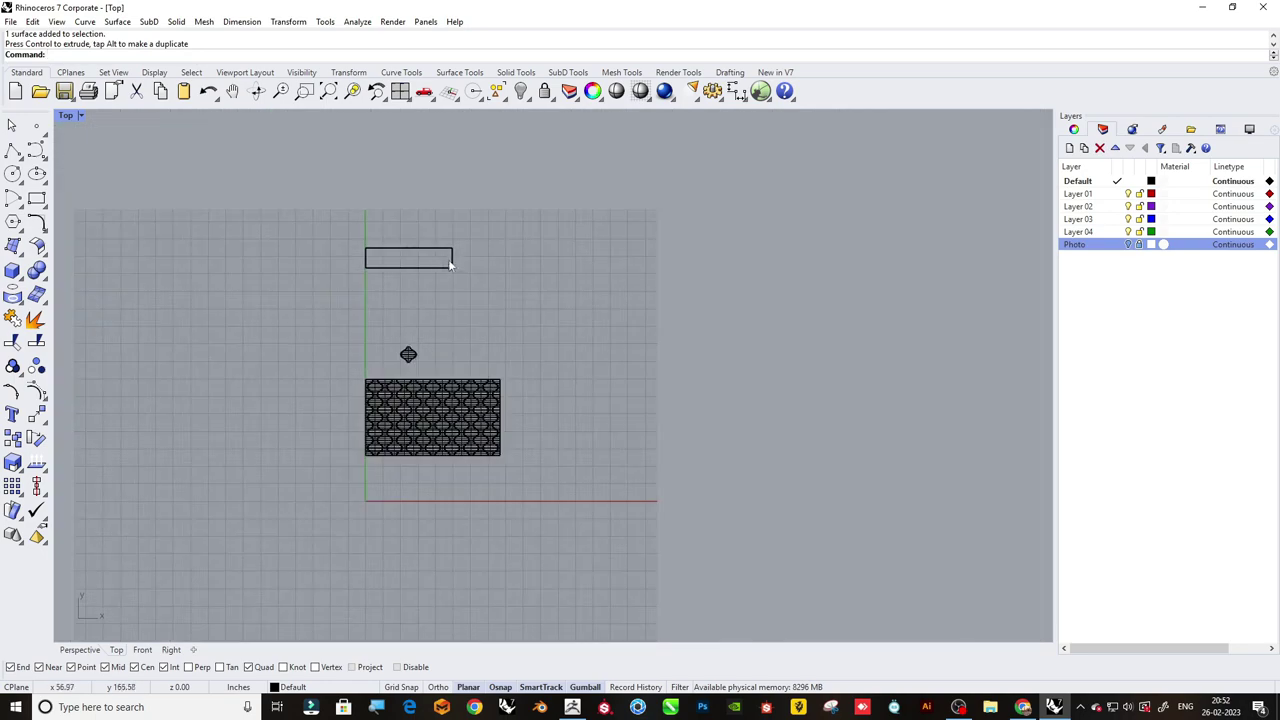
click(450, 262)
scroll(413, 254, up, 2)
scroll(413, 254, up, 1)
drag(406, 252, 406, 405)
key(Escape)
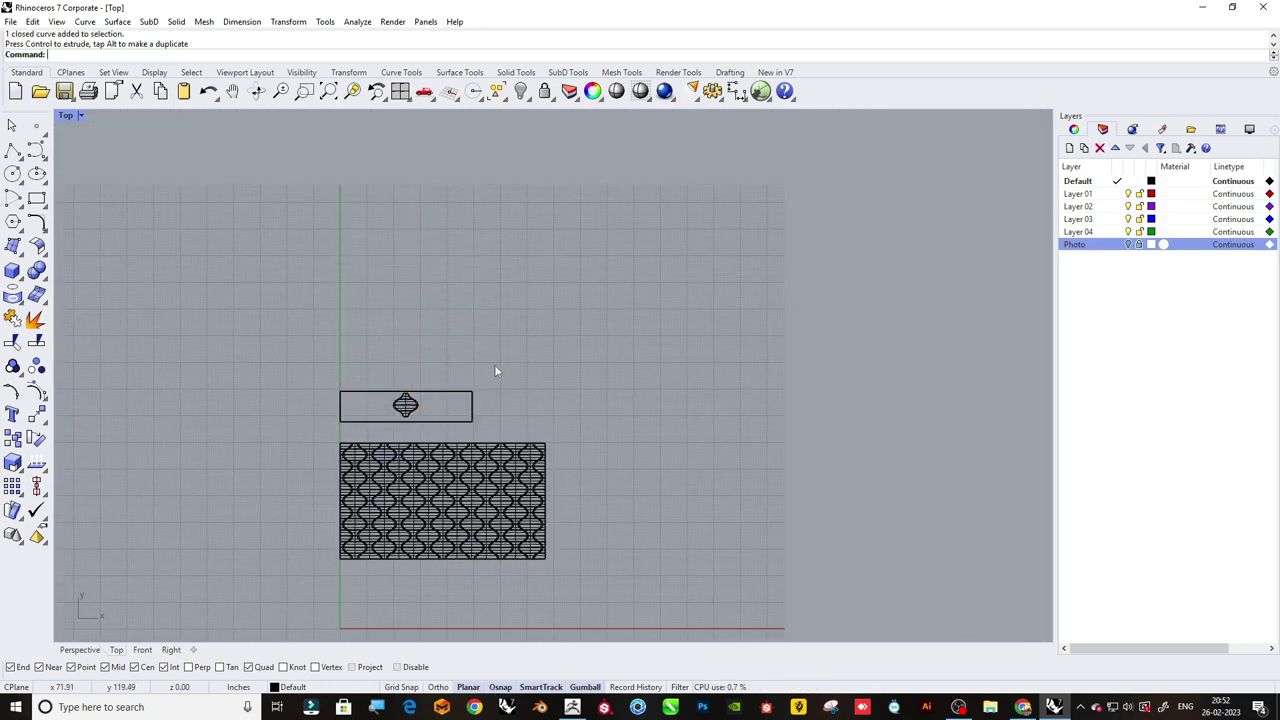
Align the tile to the small rectangle's right edge.
scroll(412, 412, up, 2)
click(402, 396)
click(45, 503)
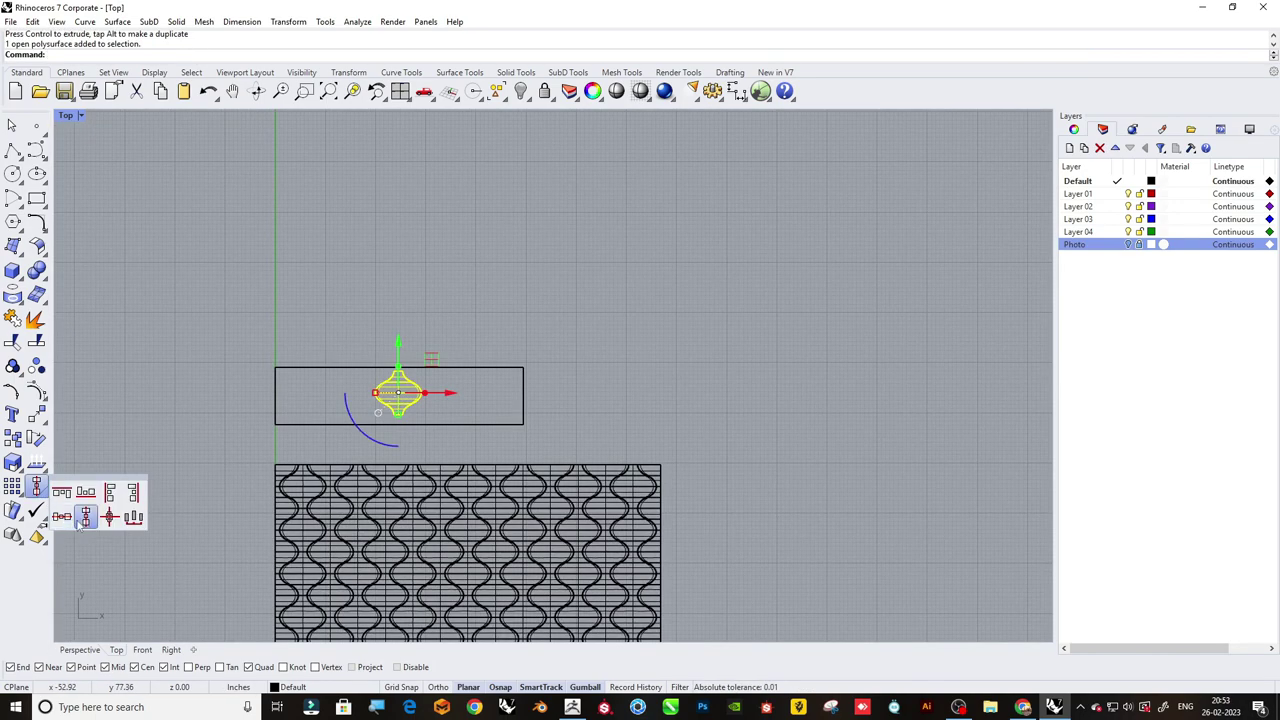
click(84, 526)
scroll(442, 405, up, 1)
click(541, 390)
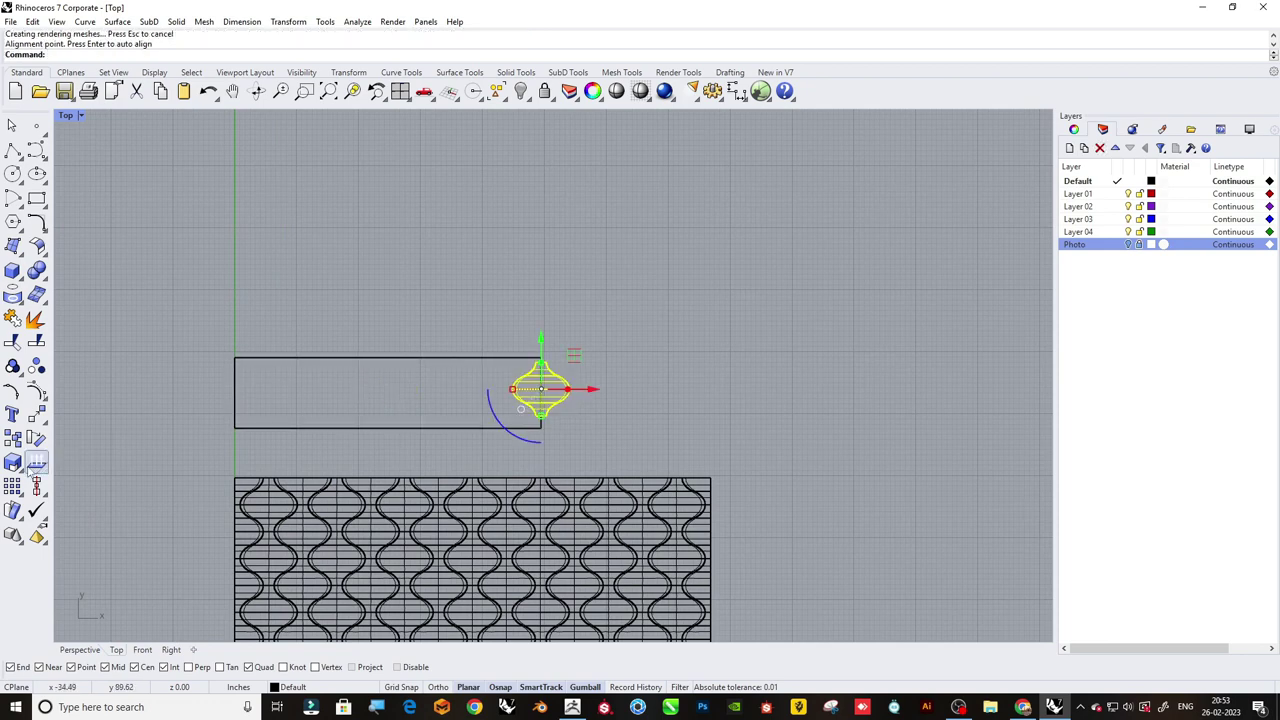
Try stretching the lens tile up to the rectangle's top, then undo the stretch.
click(85, 479)
scroll(543, 380, up, 2)
click(543, 400)
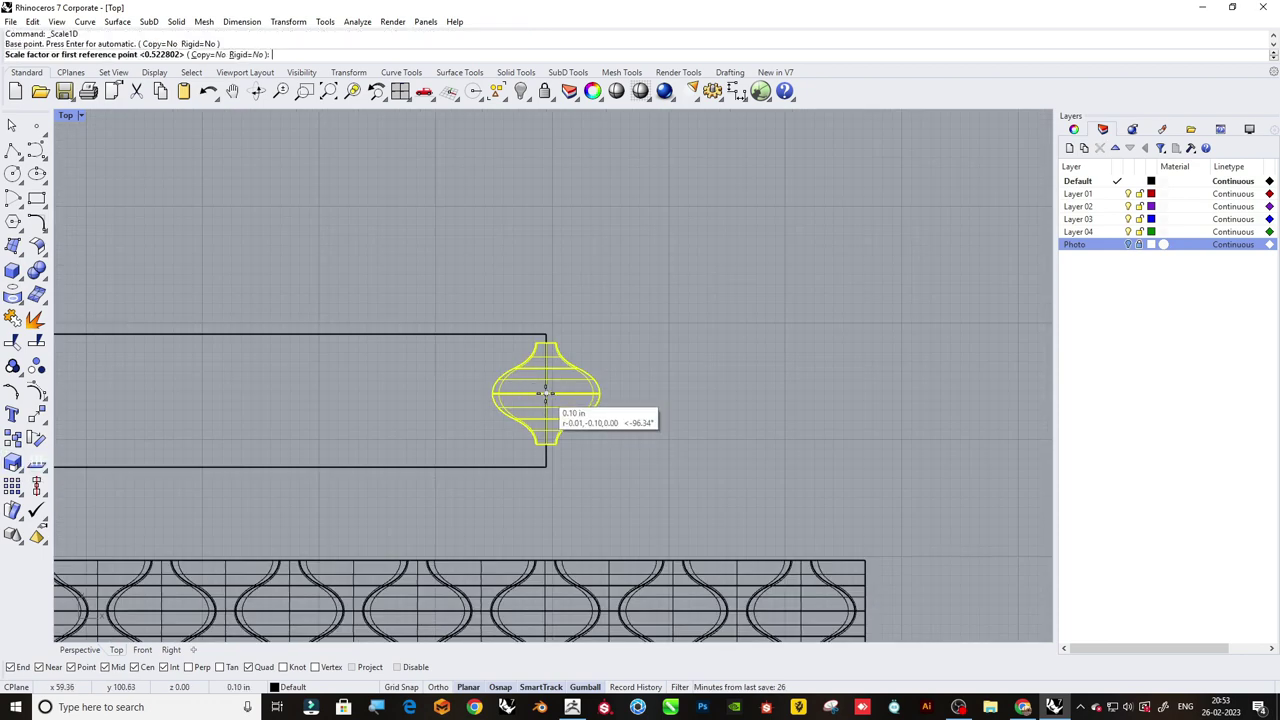
scroll(560, 335, up, 3)
click(509, 386)
click(509, 361)
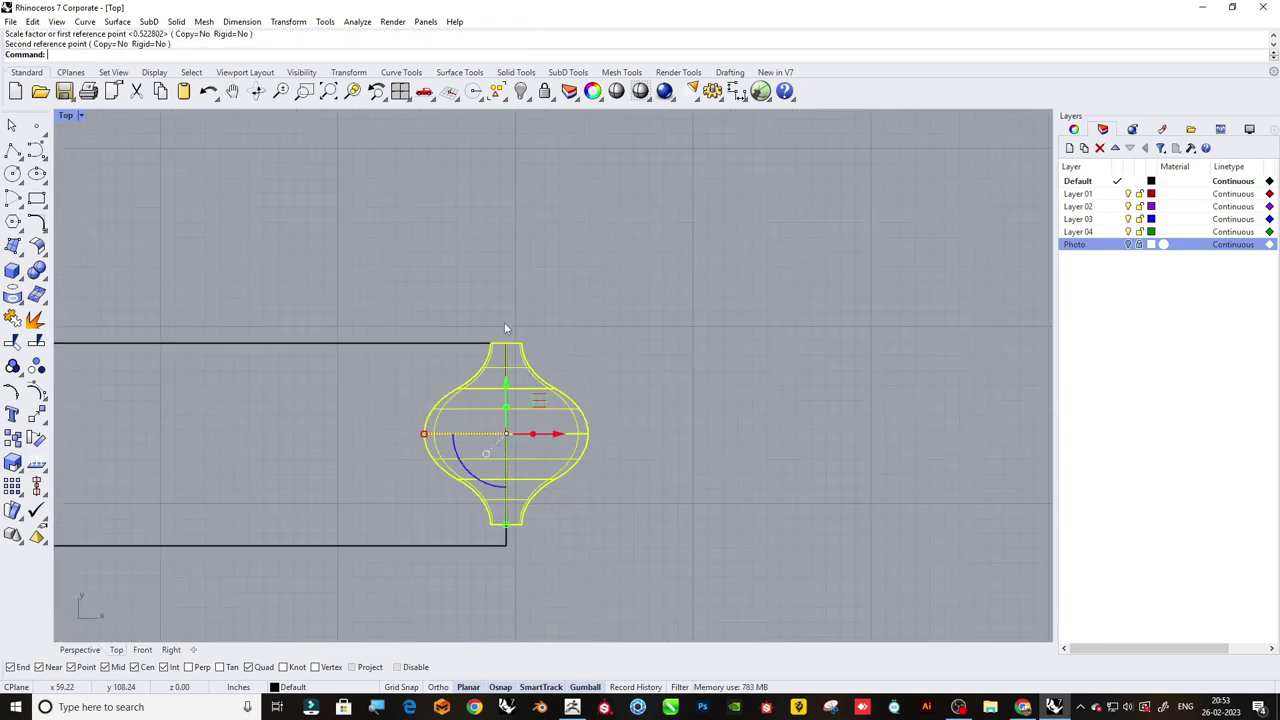
scroll(556, 393, down, 2)
scroll(528, 383, up, 2)
key(ctrl+z)
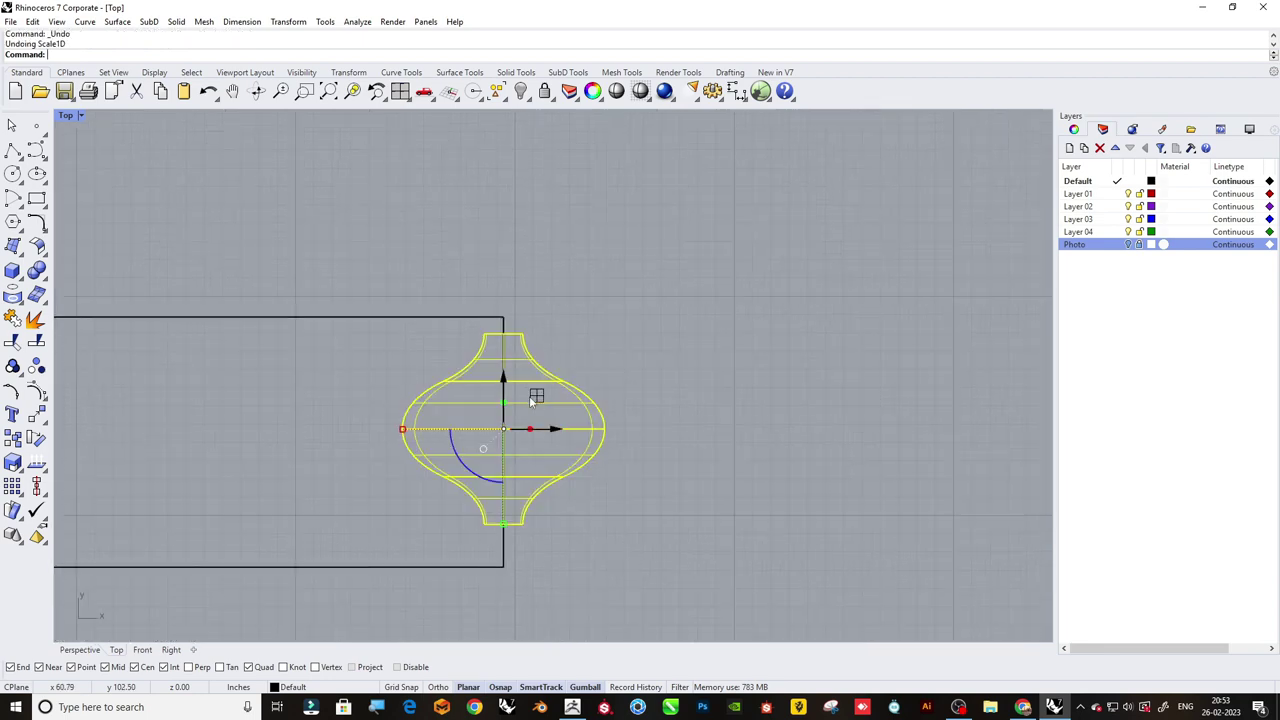
Center the bell tile horizontally on the lid rectangle.
click(638, 396)
scroll(578, 422, down, 2)
click(578, 422)
scroll(570, 425, down, 2)
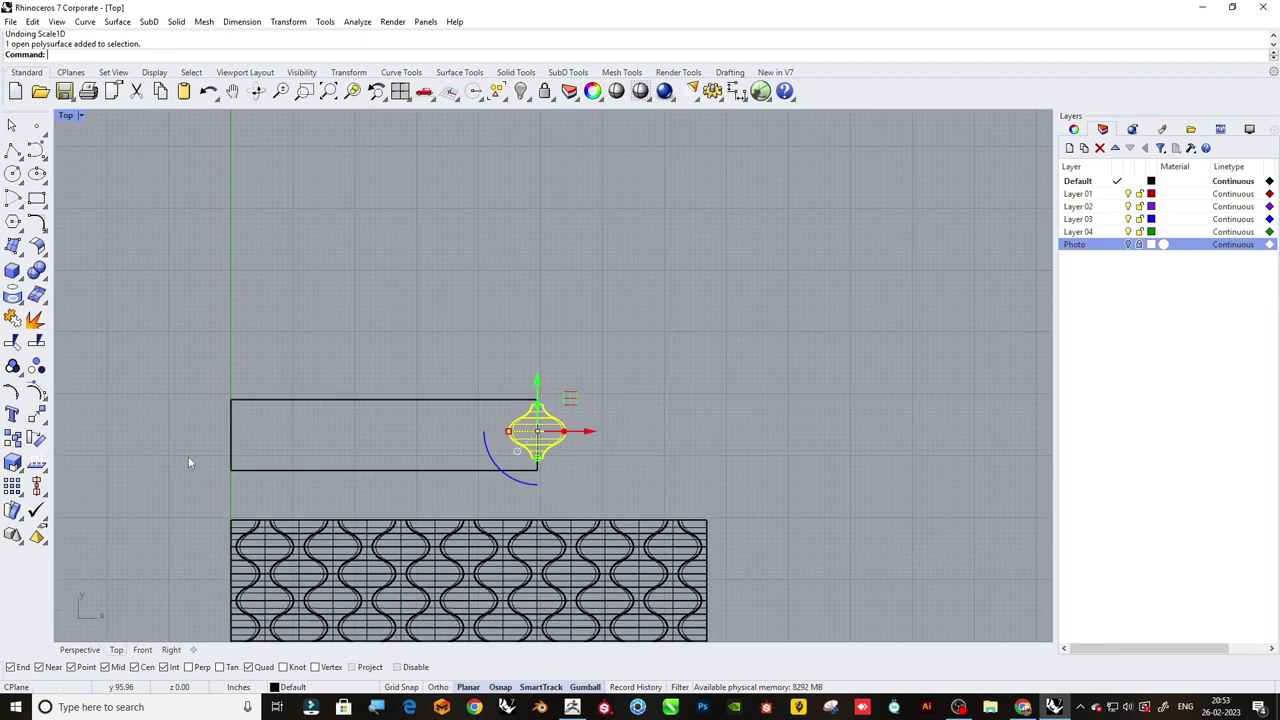
click(36, 510)
click(95, 490)
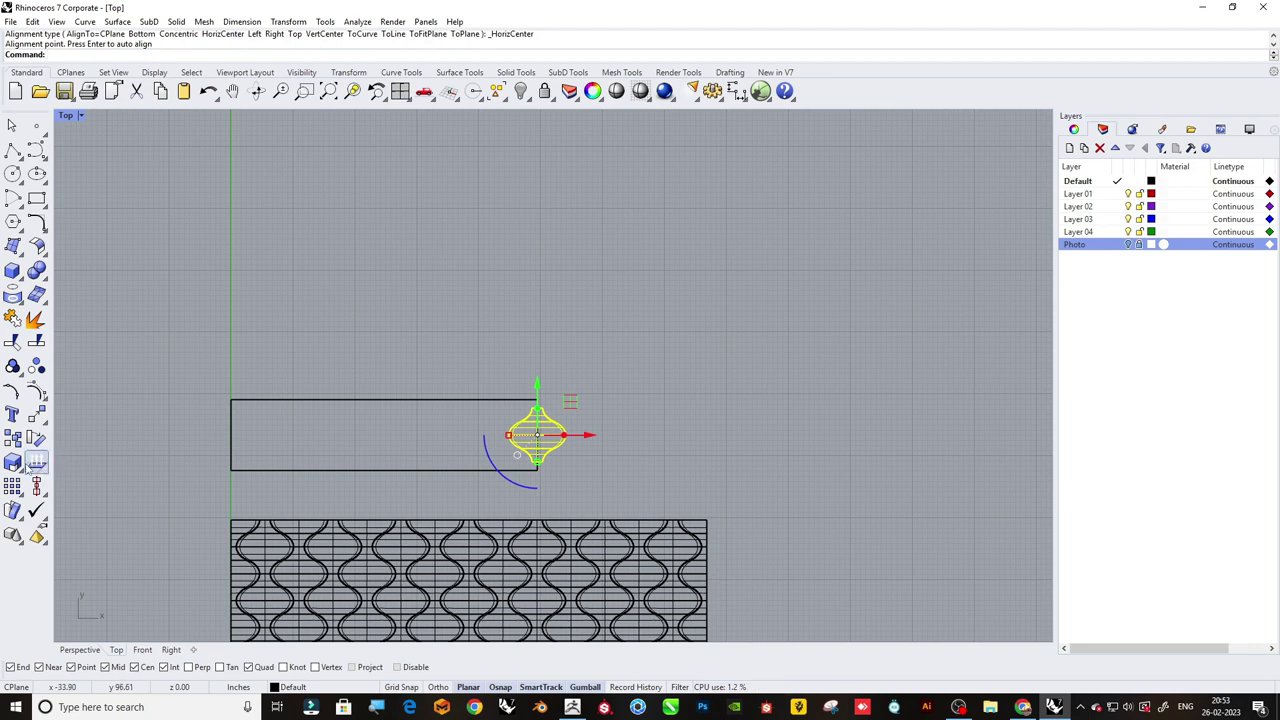
Scale the bell tile uniformly down to the rectangle's height.
click(62, 470)
scroll(575, 435, up, 4)
click(468, 457)
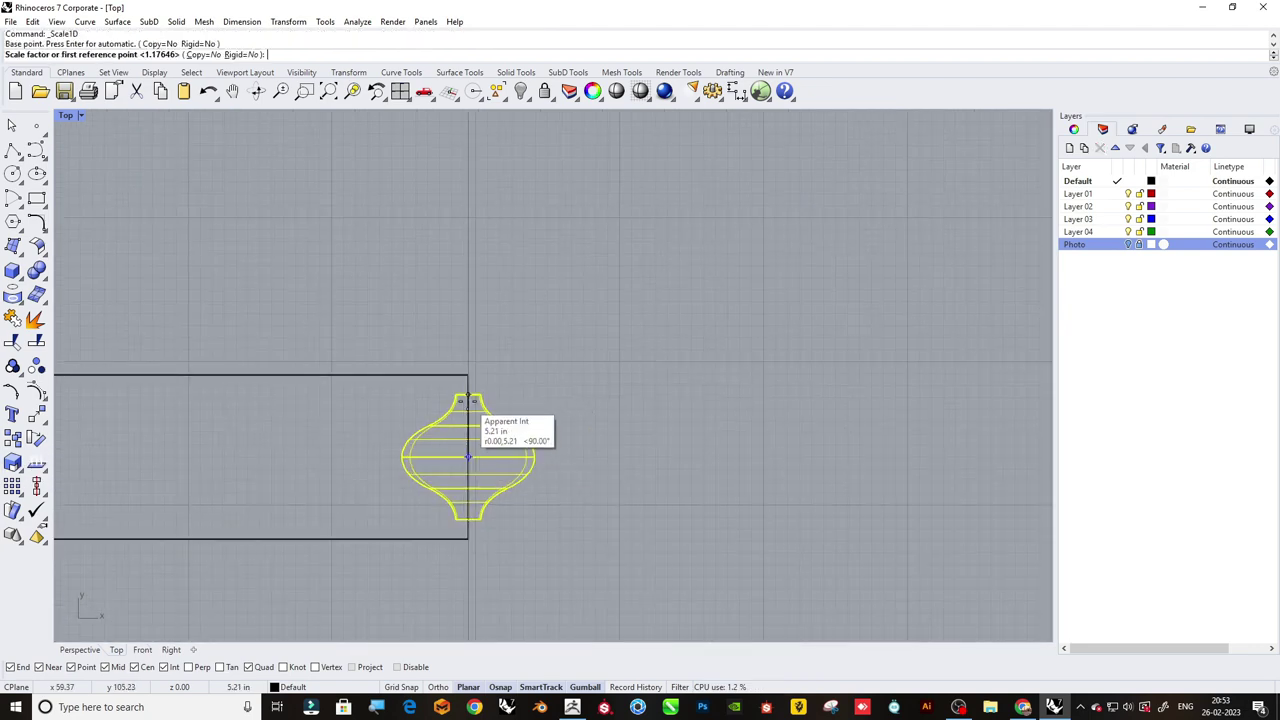
click(468, 392)
click(468, 380)
scroll(590, 344, down, 3)
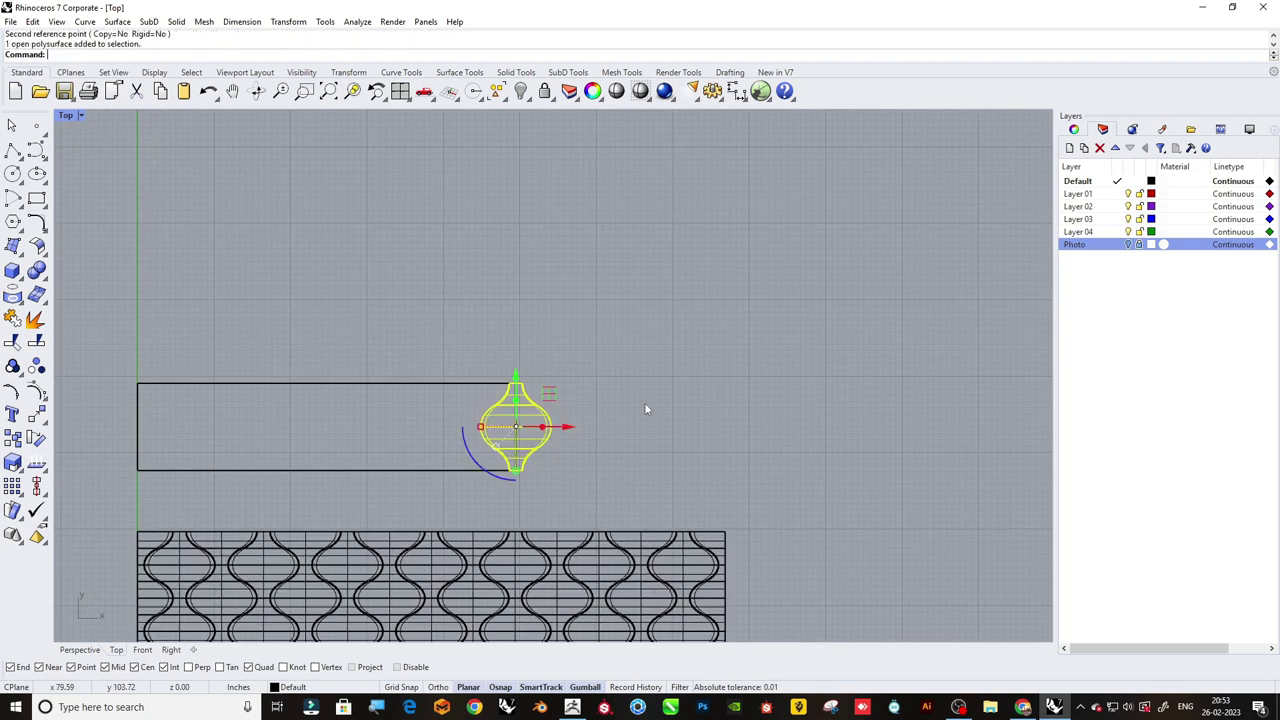
Copy the bell and place the copy offset beside the original.
click(12, 462)
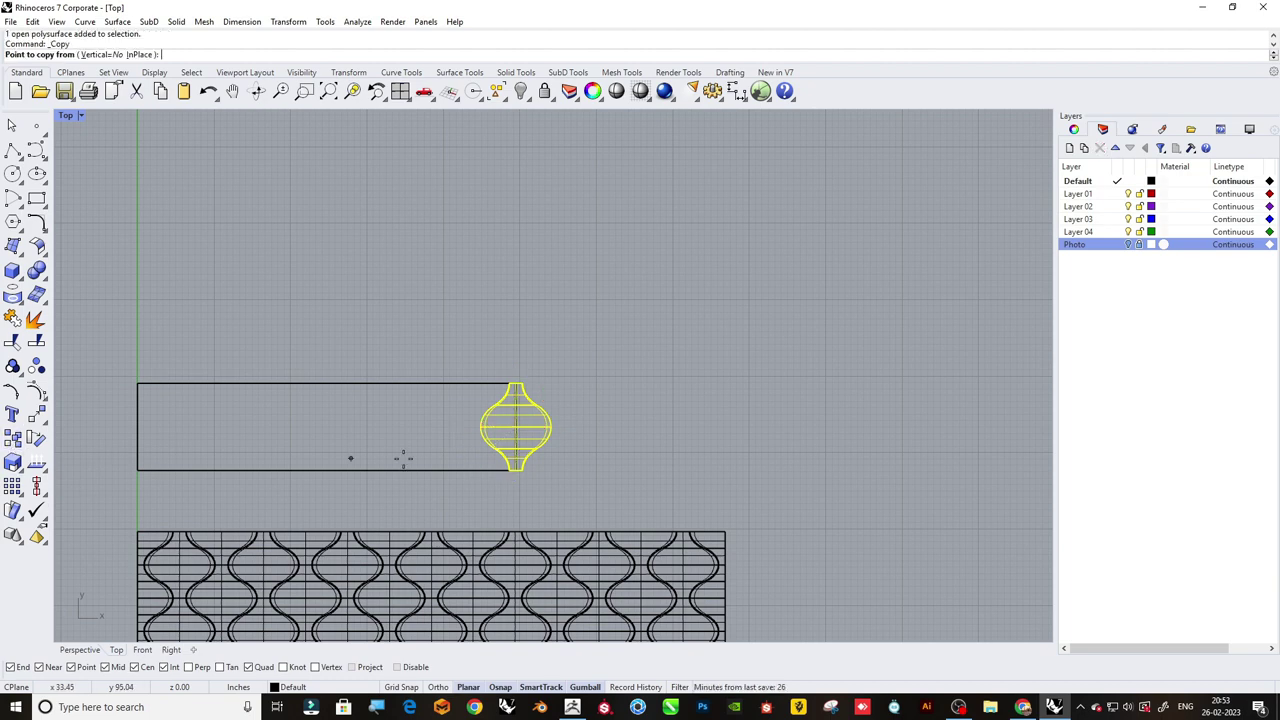
scroll(536, 455, up, 4)
click(505, 492)
scroll(505, 492, up, 3)
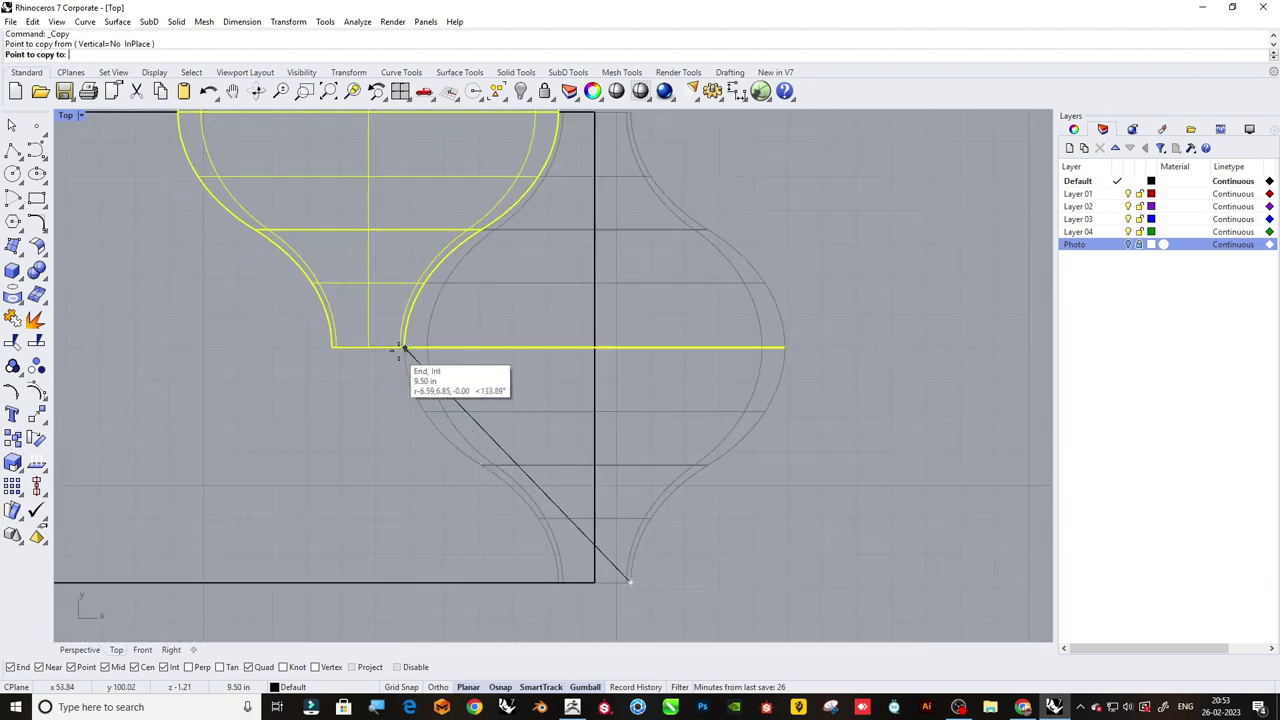
click(400, 350)
key(Return)
scroll(390, 352, down, 3)
key(Return)
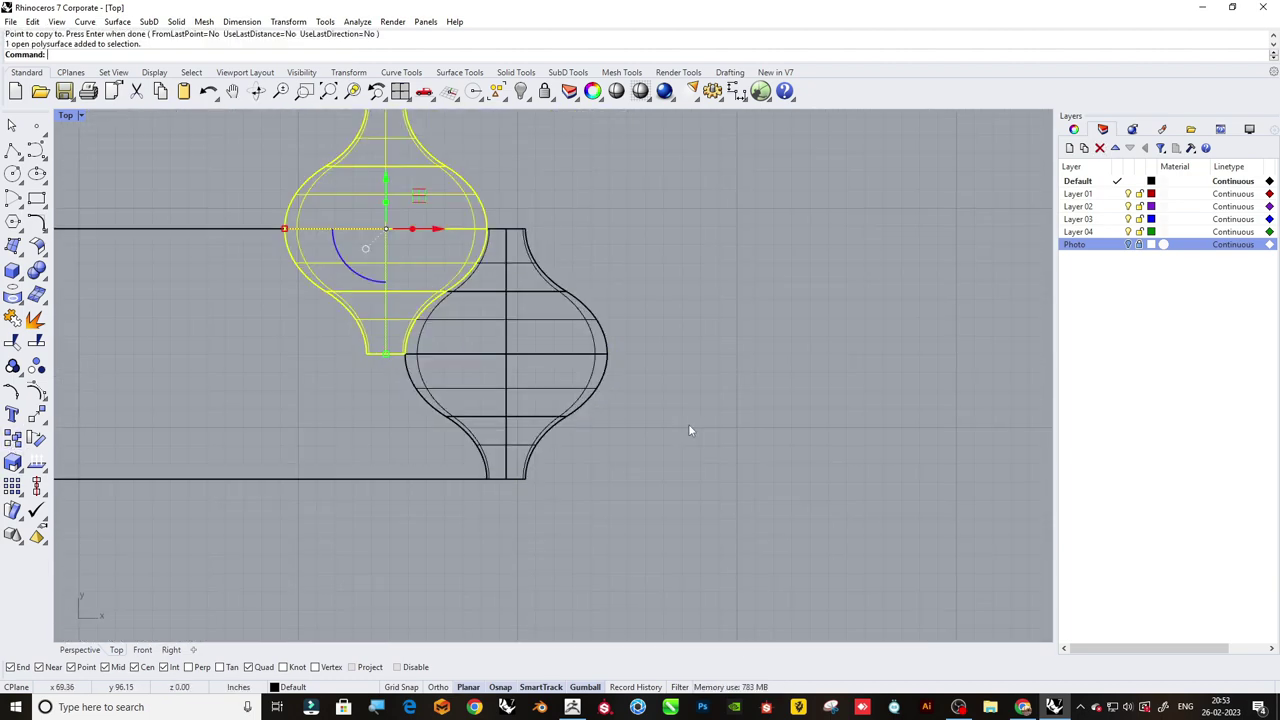
Mirror the bell downward with Mirror, then select all three bells together.
text(mirror)
key(Return)
click(636, 350)
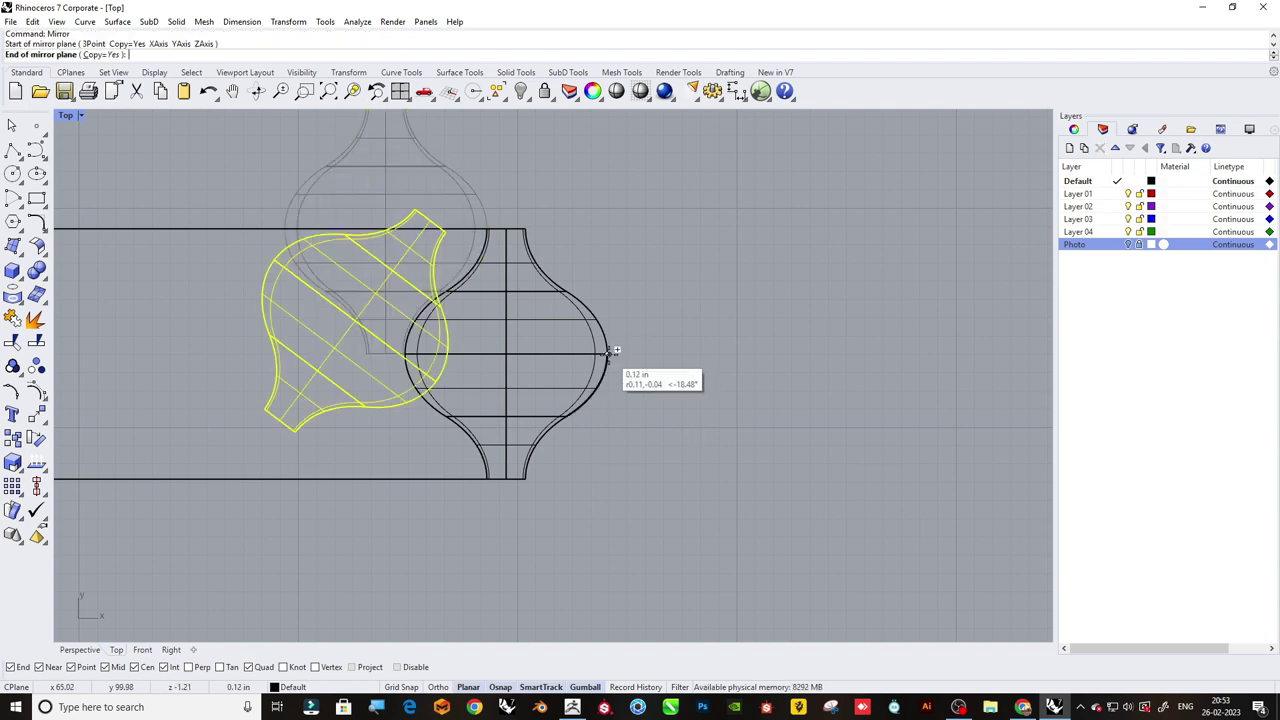
click(607, 353)
scroll(605, 384, down, 1)
scroll(563, 402, down, 2)
shift+click(470, 440)
shift+click(575, 380)
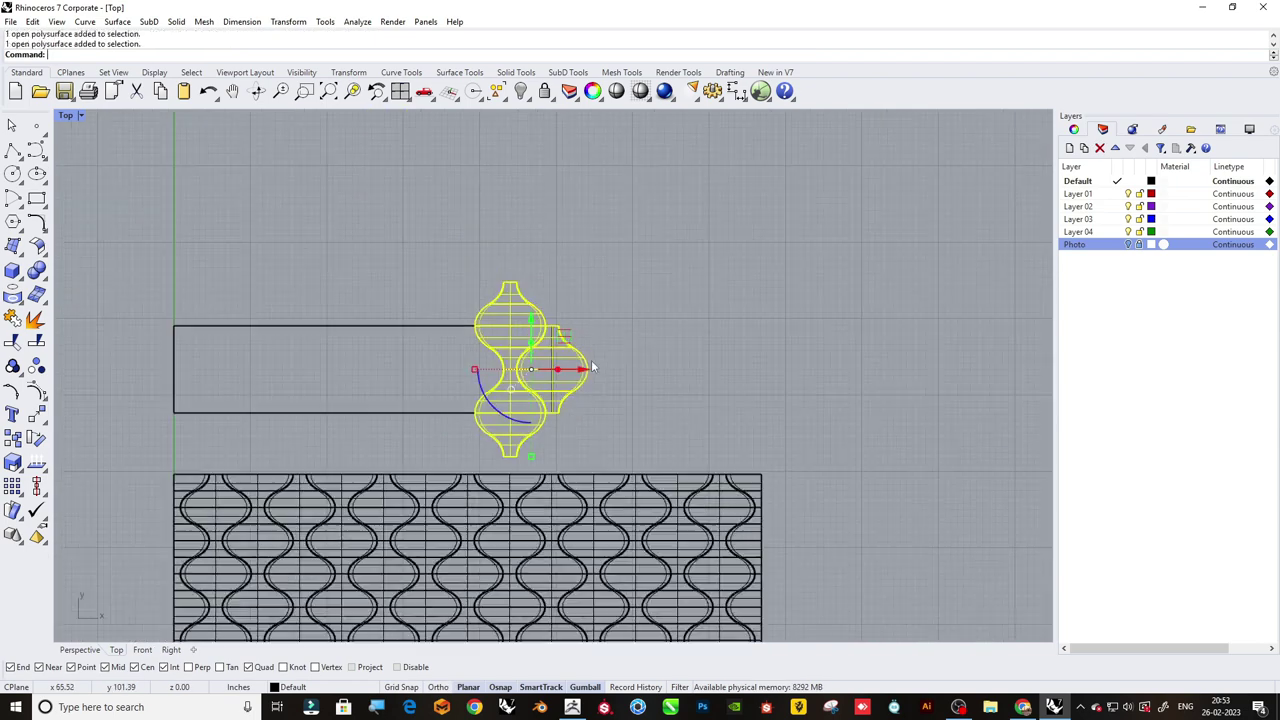
scroll(595, 355, down, 3)
Linear-array the three-bell unit into 8 copies joined end to end.
click(16, 496)
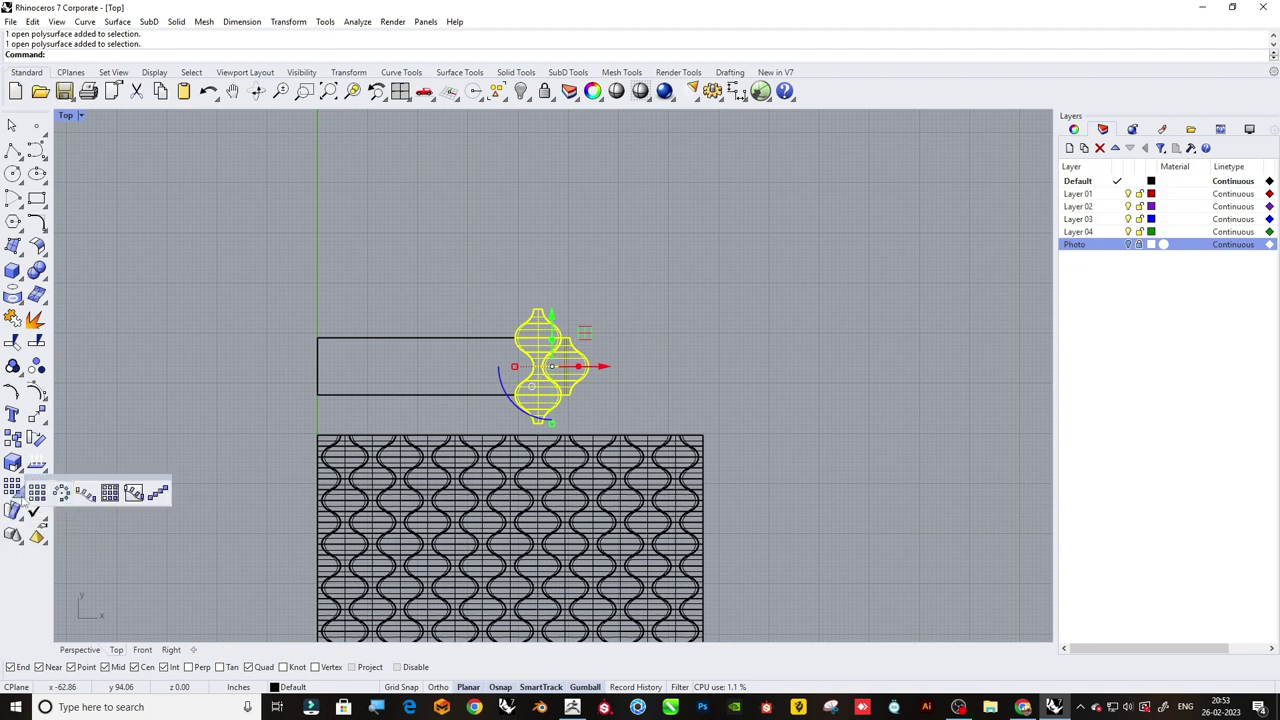
click(156, 495)
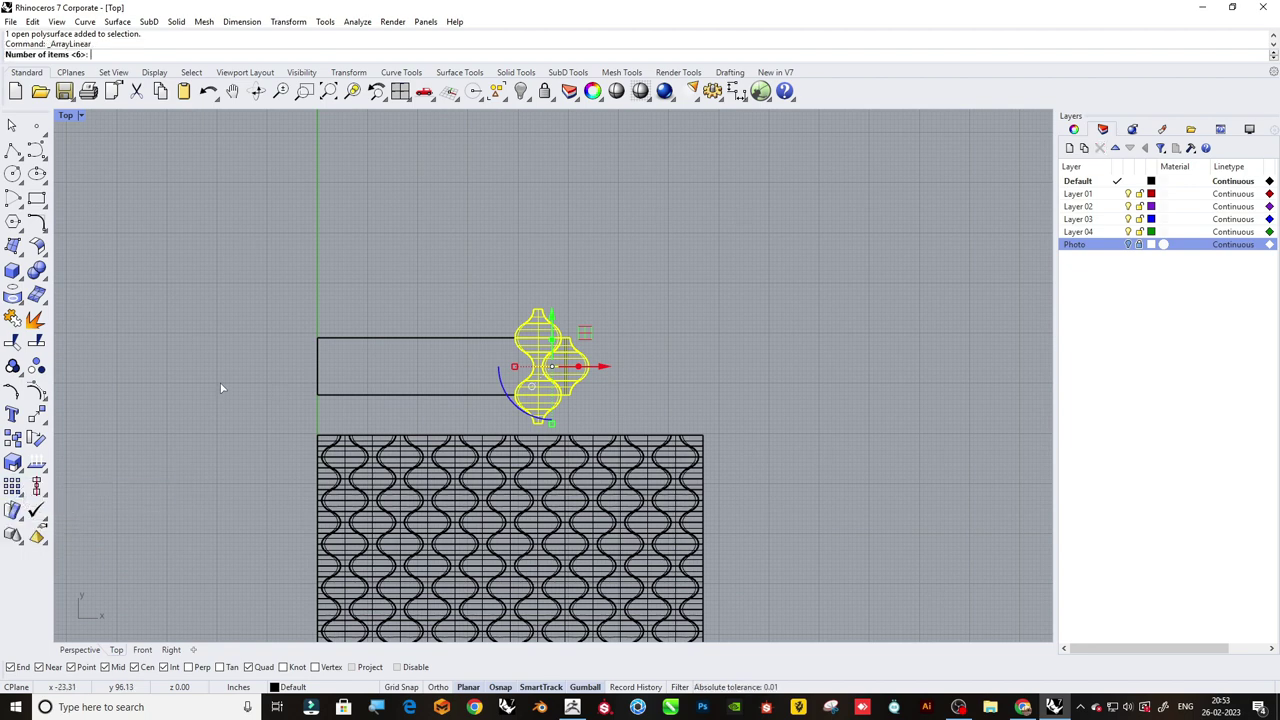
text(8)
key(Return)
scroll(565, 355, up, 5)
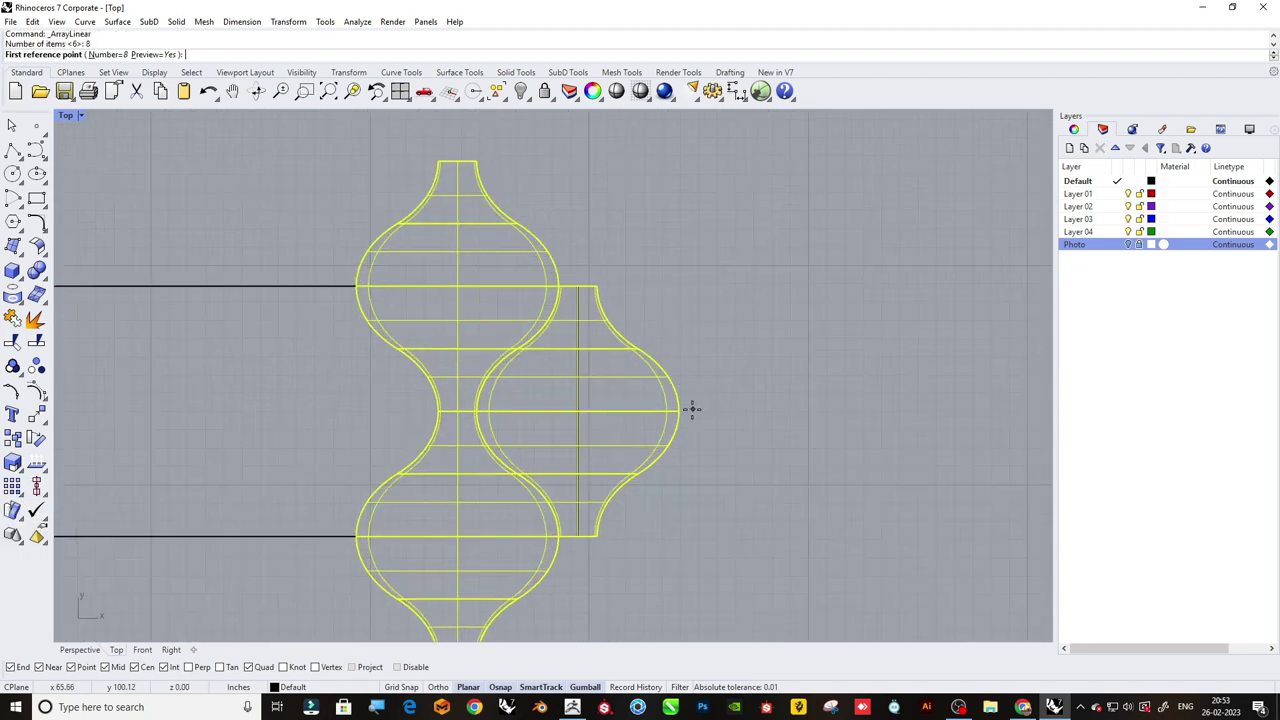
click(692, 409)
scroll(390, 410, up, 5)
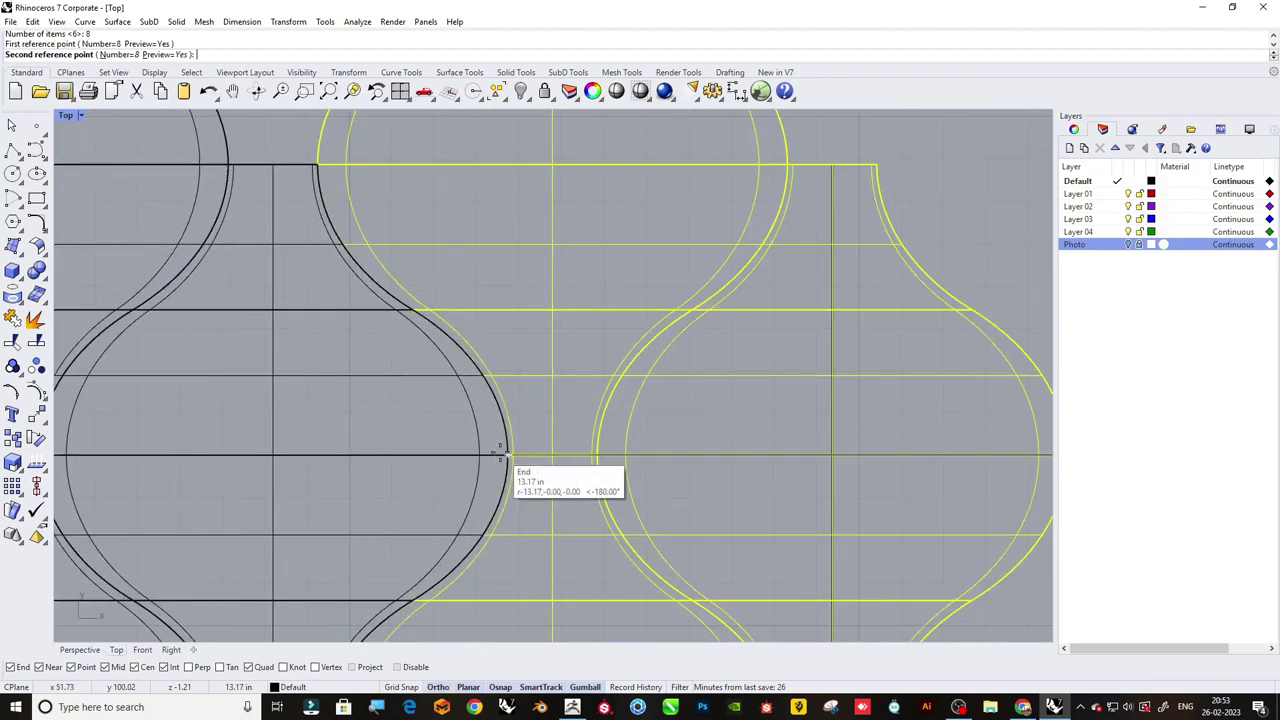
click(507, 455)
scroll(528, 414, down, 3)
scroll(528, 414, down, 4)
Window-select the bell row, then check the joined pattern and rectangle outline.
click(453, 292)
scroll(453, 292, down, 3)
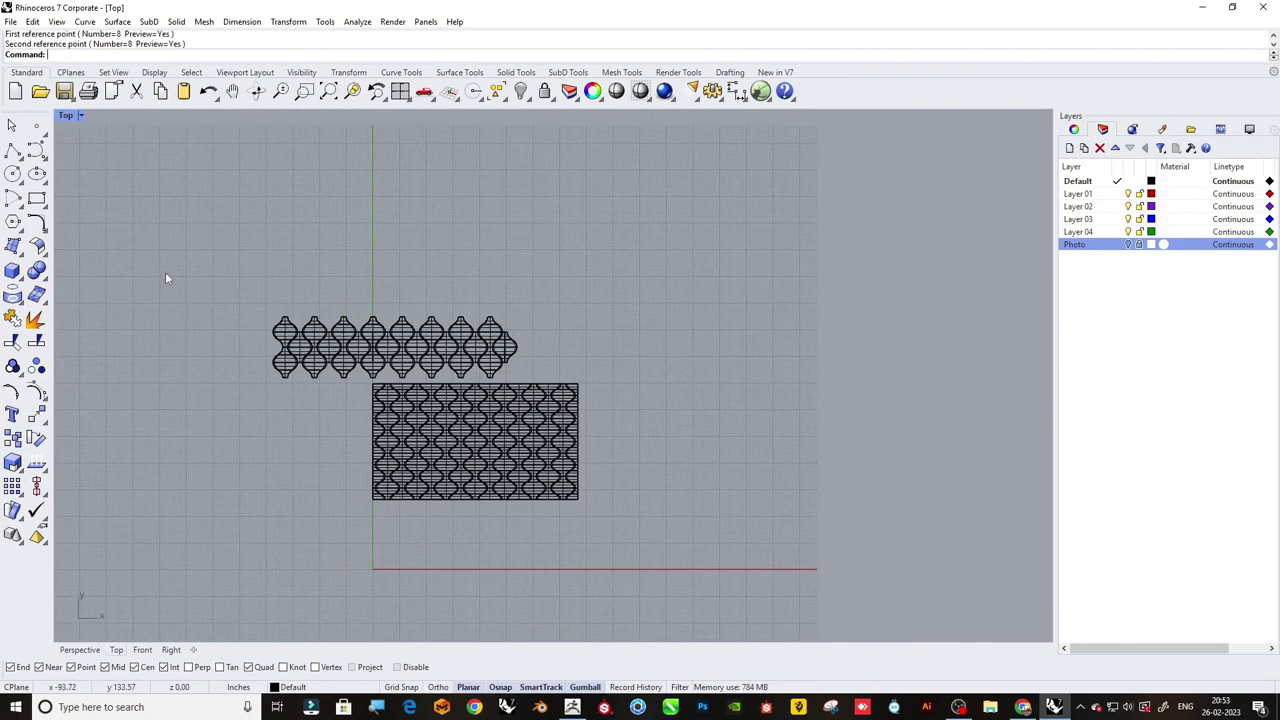
drag(166, 278, 561, 394)
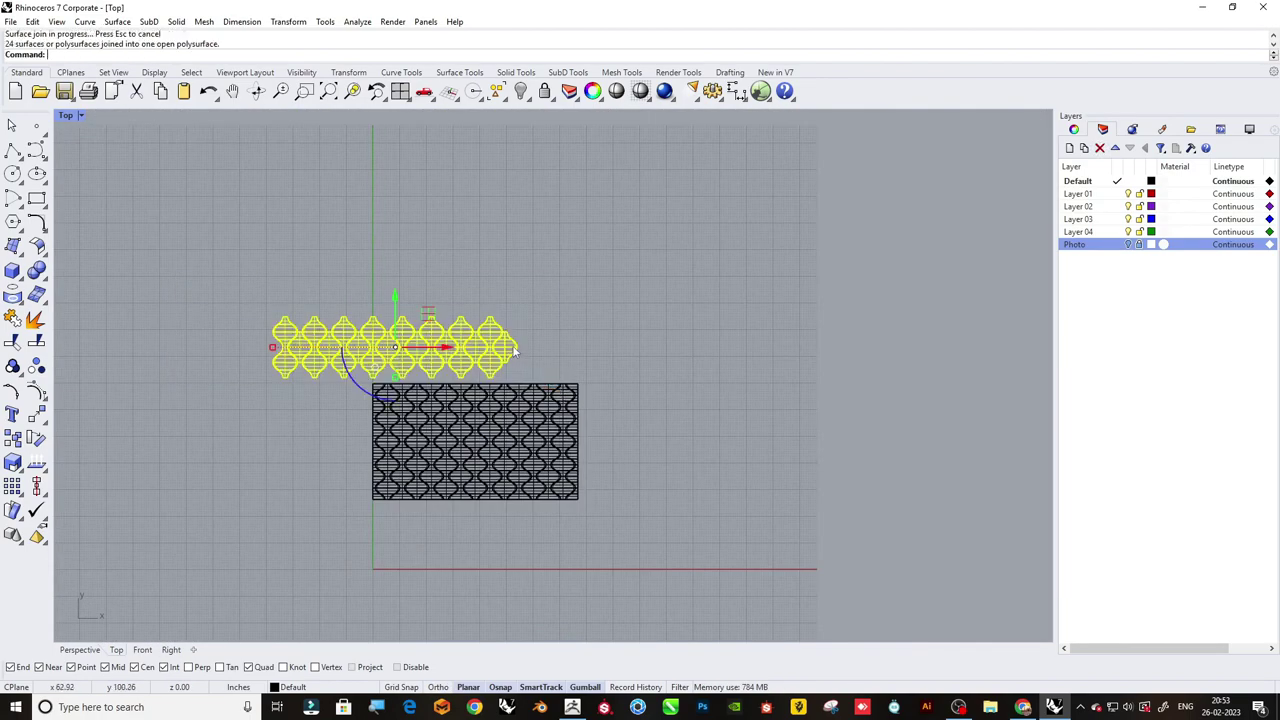
scroll(513, 349, up, 5)
key(Escape)
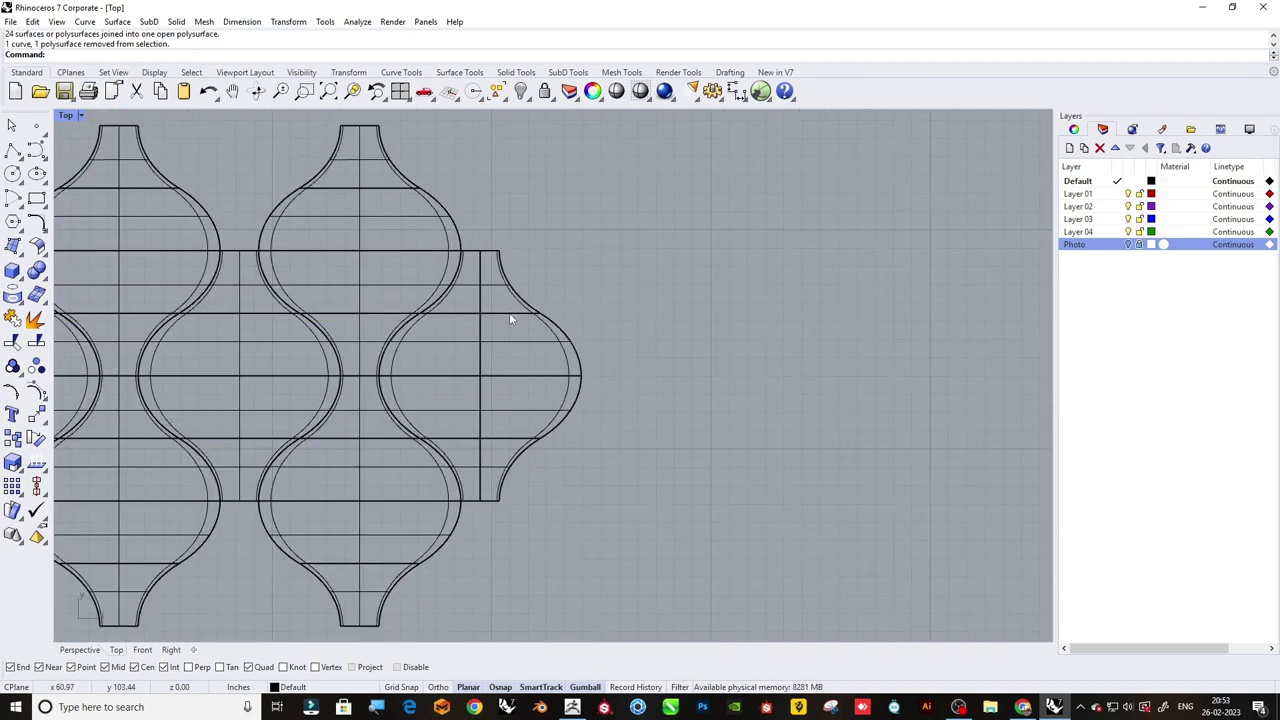
click(491, 333)
click(491, 331)
click(495, 318)
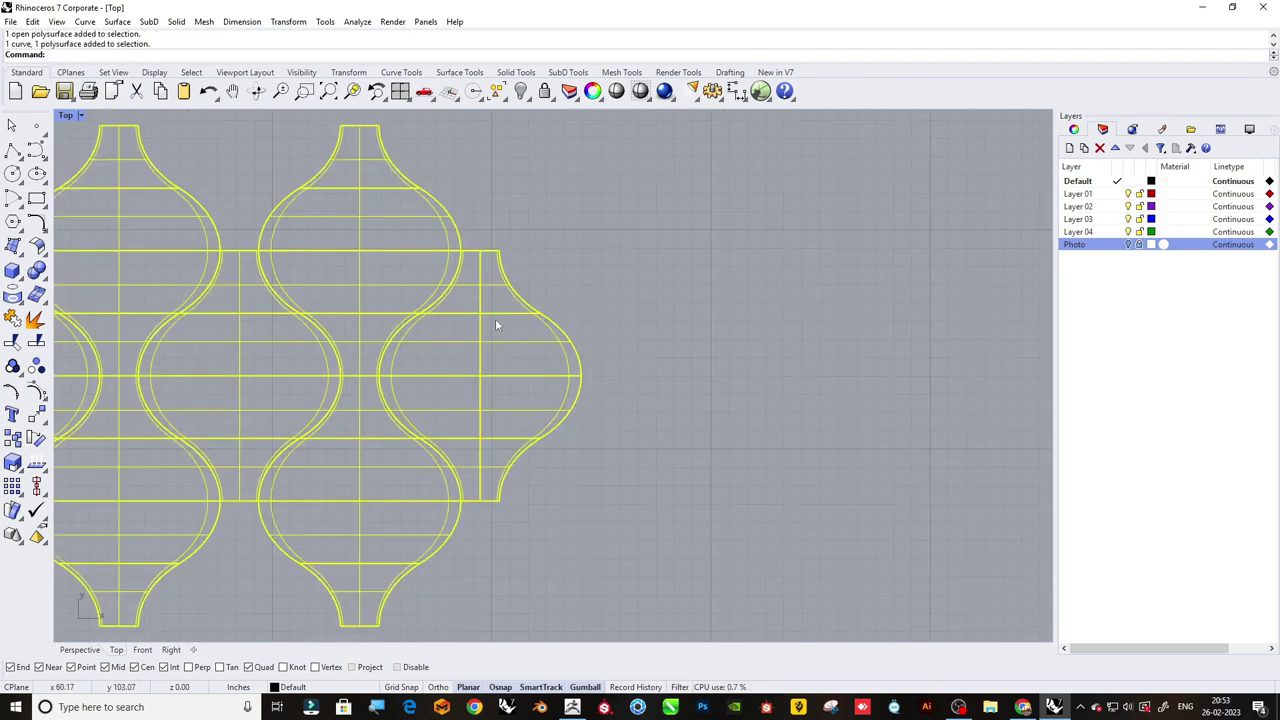
ctrl+click(495, 318)
scroll(556, 330, down, 5)
scroll(556, 330, down, 3)
scroll(556, 330, down, 2)
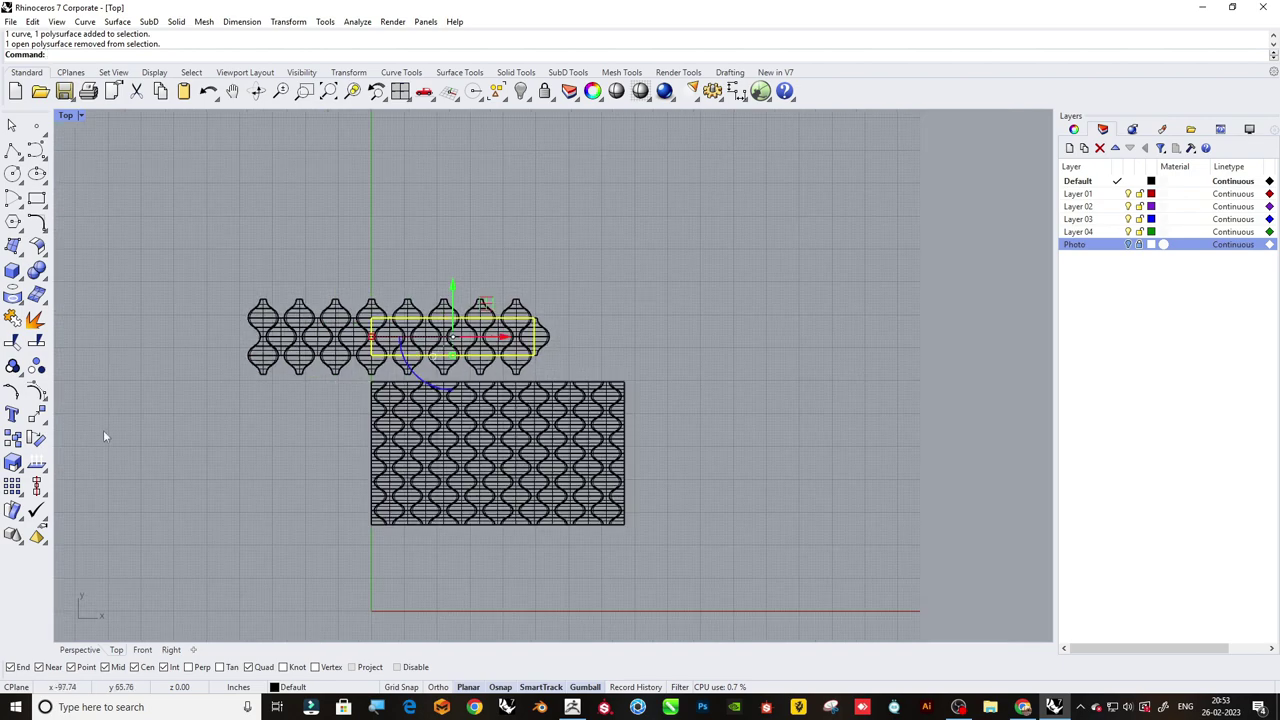
Stretch the bell row lengthwise with Scale1D to match the rectangle's length.
click(251, 360)
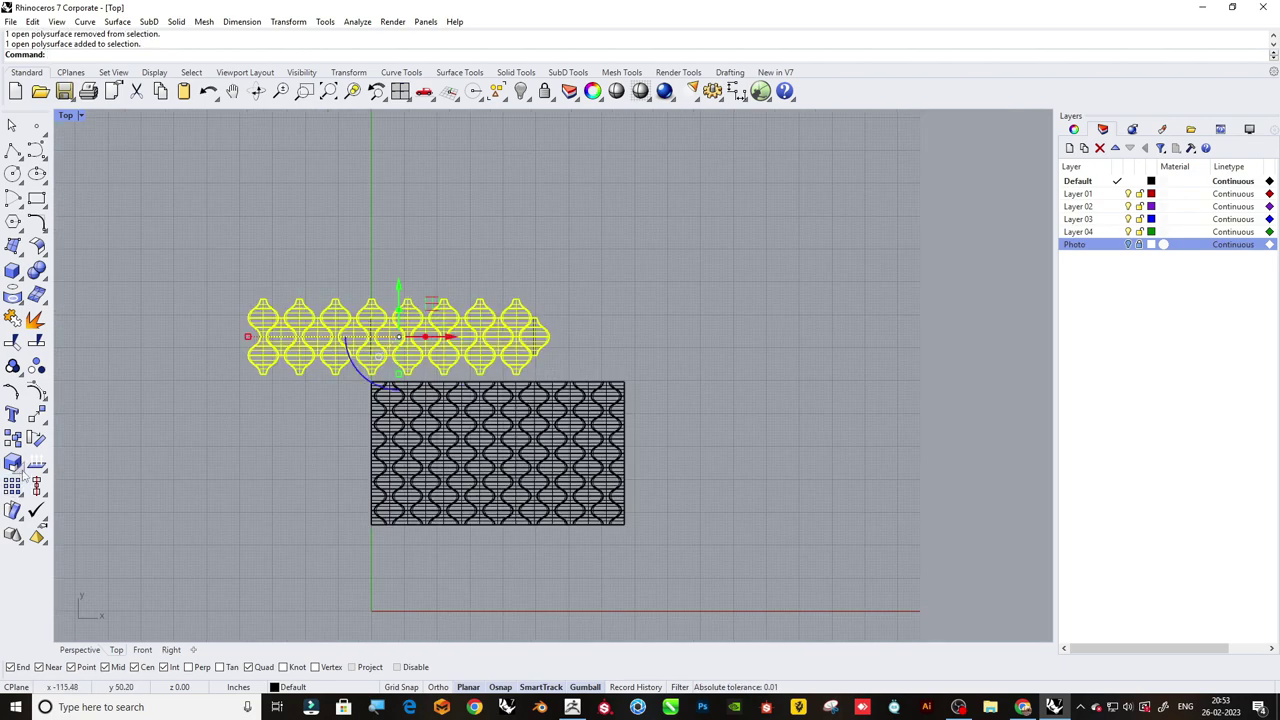
click(86, 470)
scroll(527, 360, up, 3)
click(544, 318)
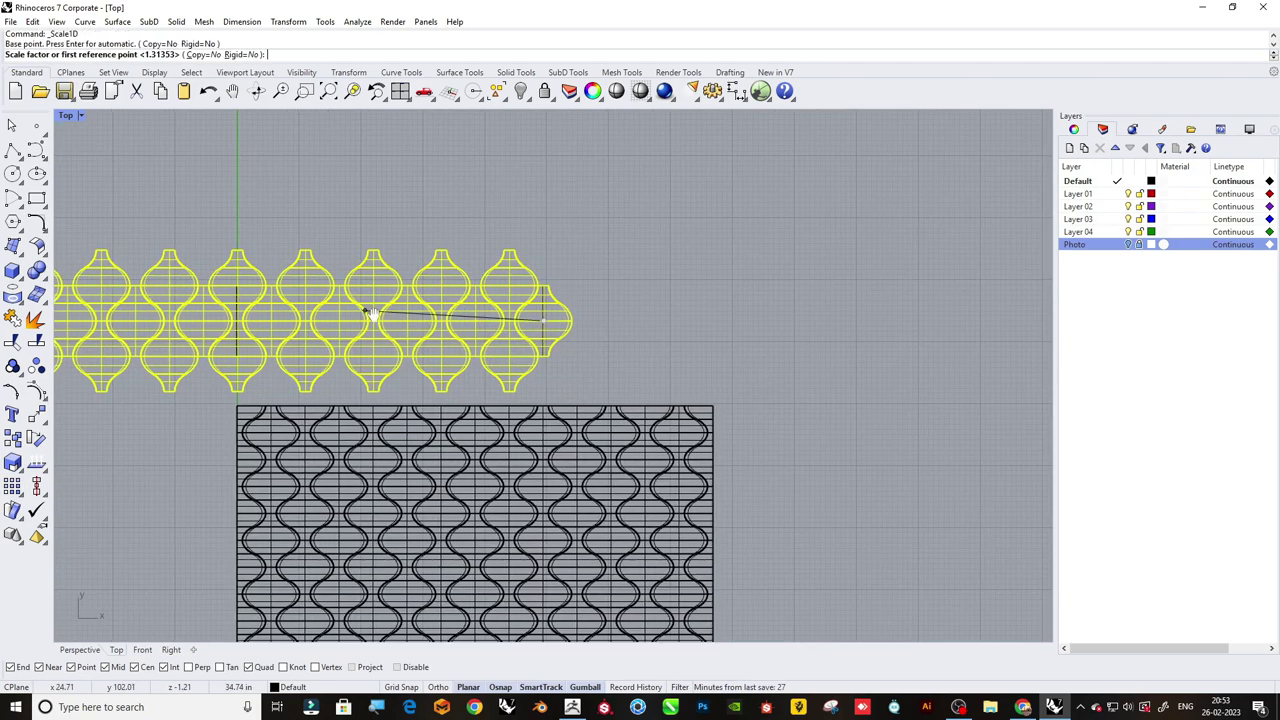
right_drag(544, 318, 814, 388)
scroll(432, 387, up, 3)
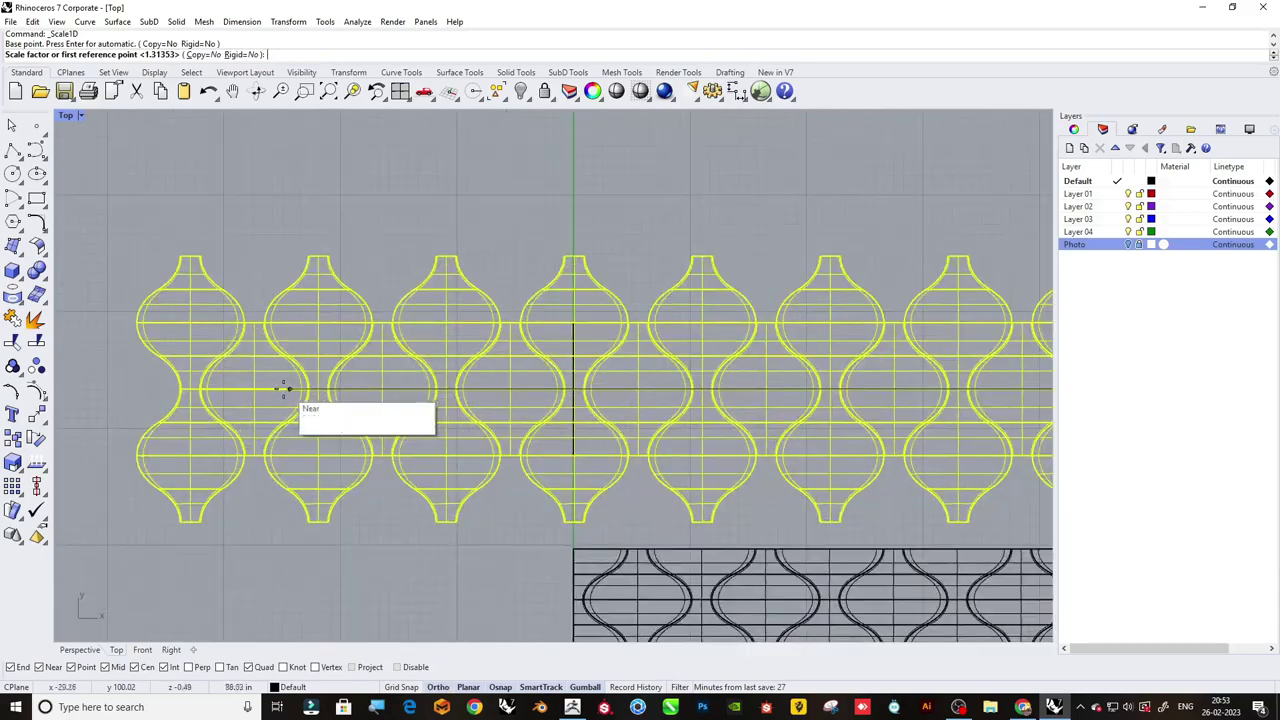
click(250, 389)
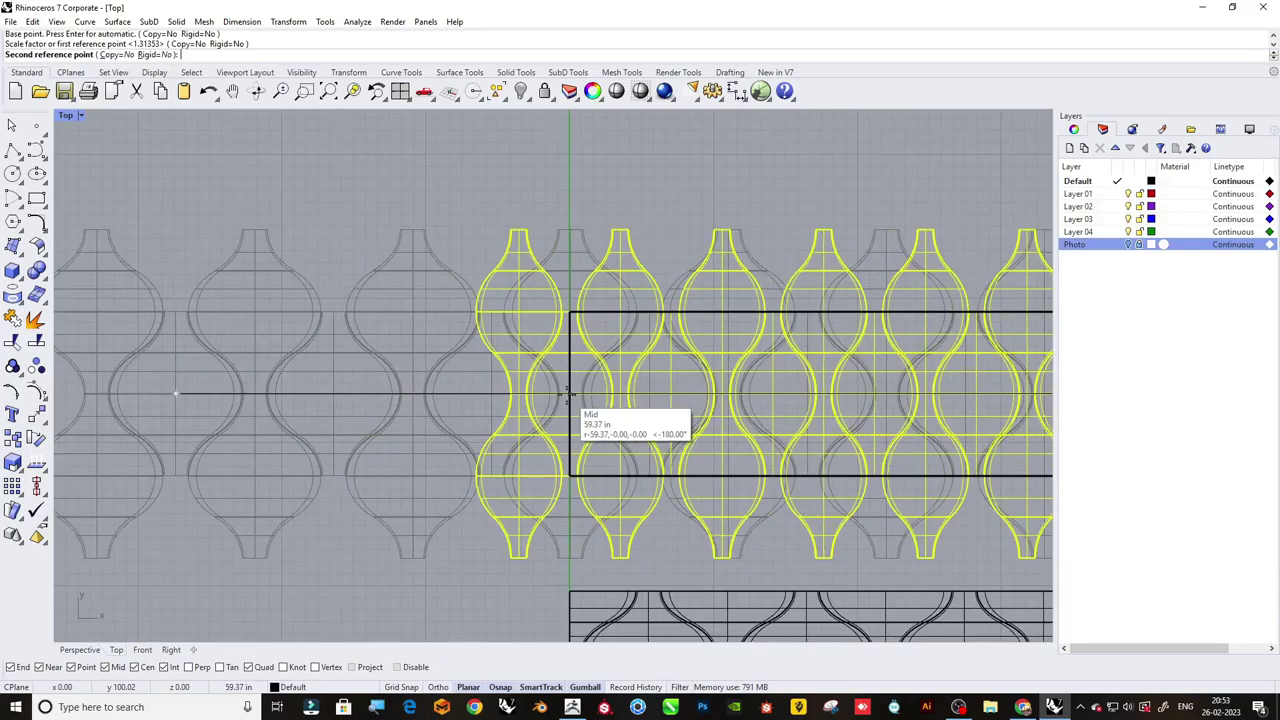
click(562, 391)
scroll(273, 363, down, 6)
Select all objects except the bell polysurface.
key(Escape)
scroll(500, 355, up, 1)
scroll(640, 340, up, 2)
key(ctrl+a)
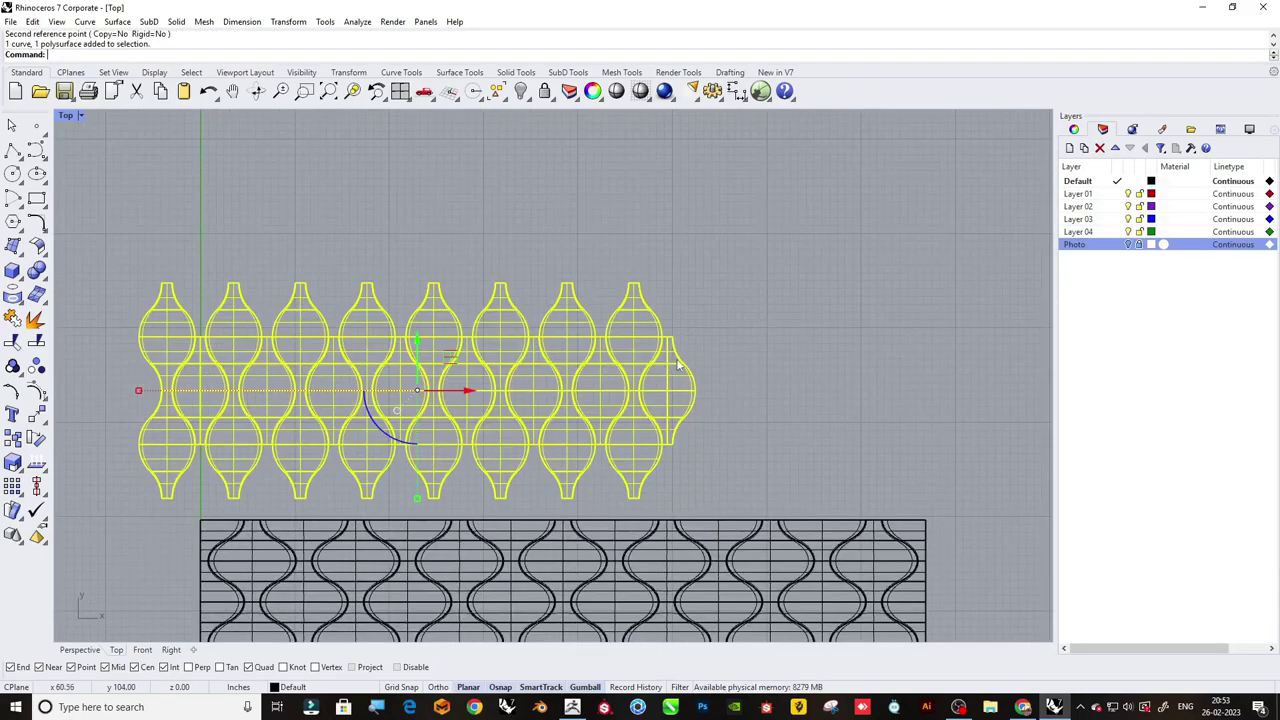
ctrl+click(652, 368)
scroll(651, 367, down, 3)
Trim the bell pattern outside the rectangle's top, left and bottom edges.
text(trim)
key(Return)
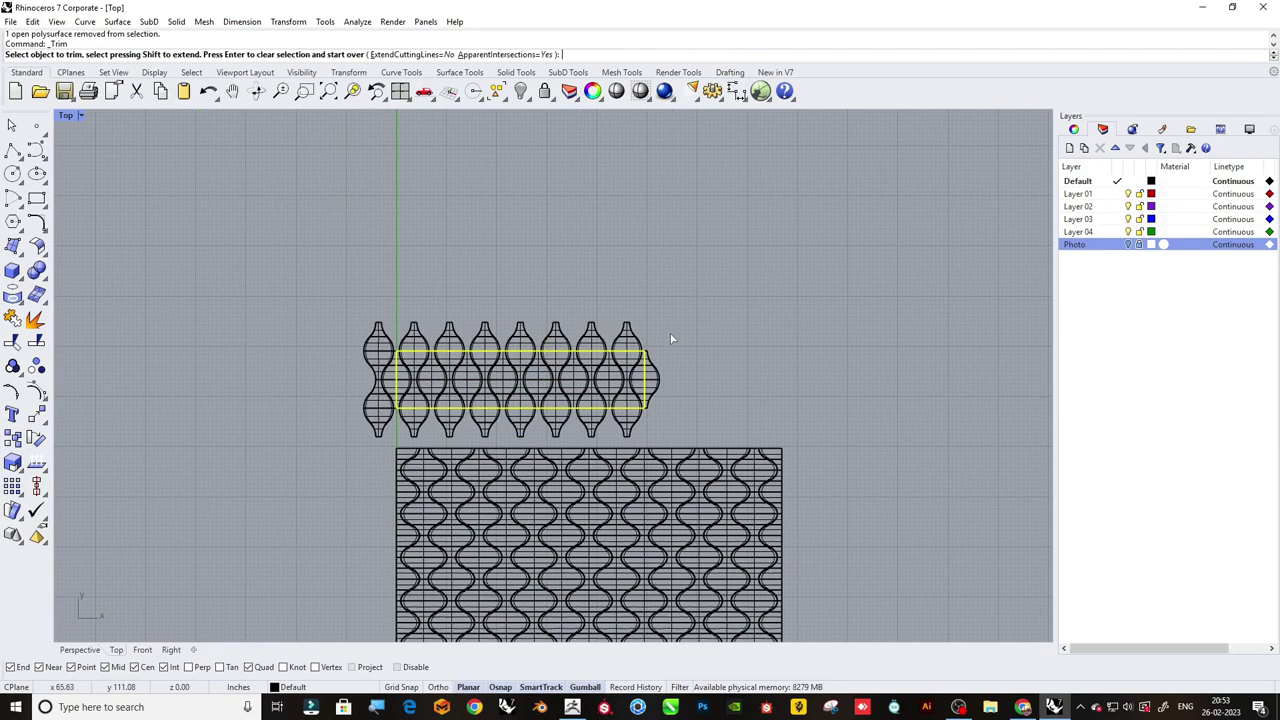
drag(670, 332, 281, 270)
drag(355, 428, 356, 428)
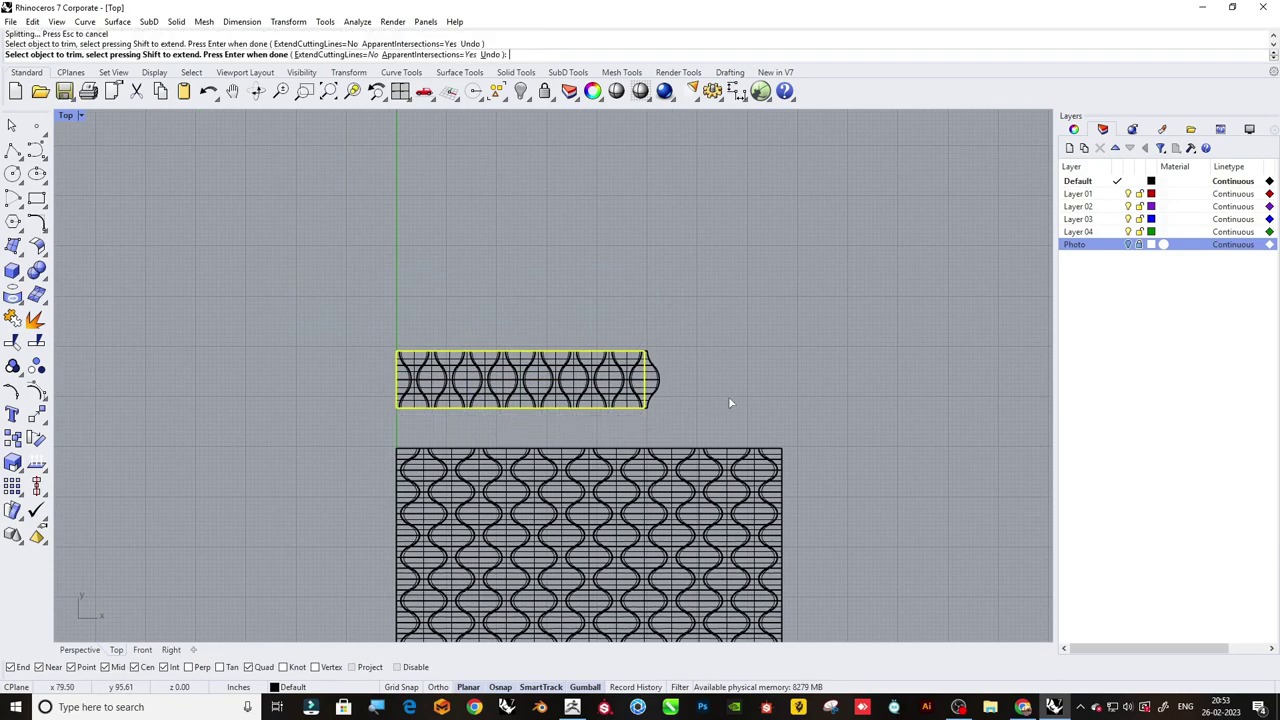
key(Return)
scroll(651, 367, down, 1)
Make planar surfaces from both pattern curve sets and delete the leftover source objects.
click(651, 387)
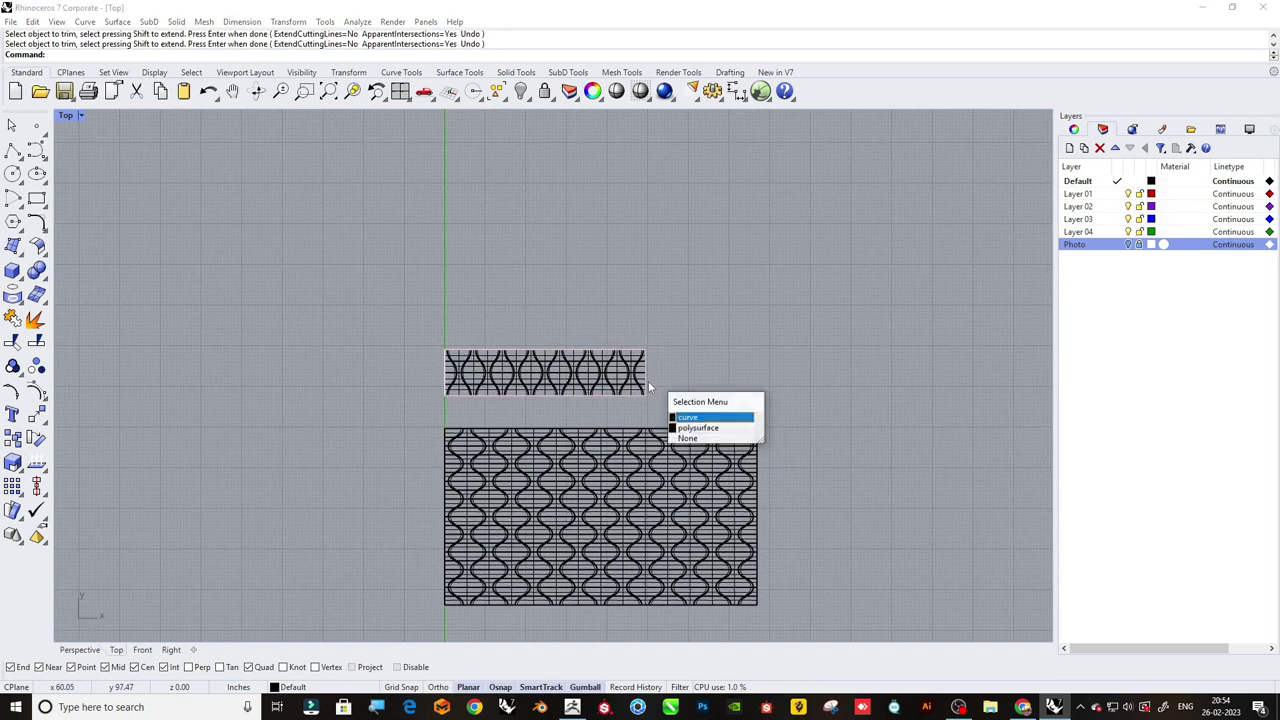
click(764, 432)
shift+click(764, 432)
click(800, 461)
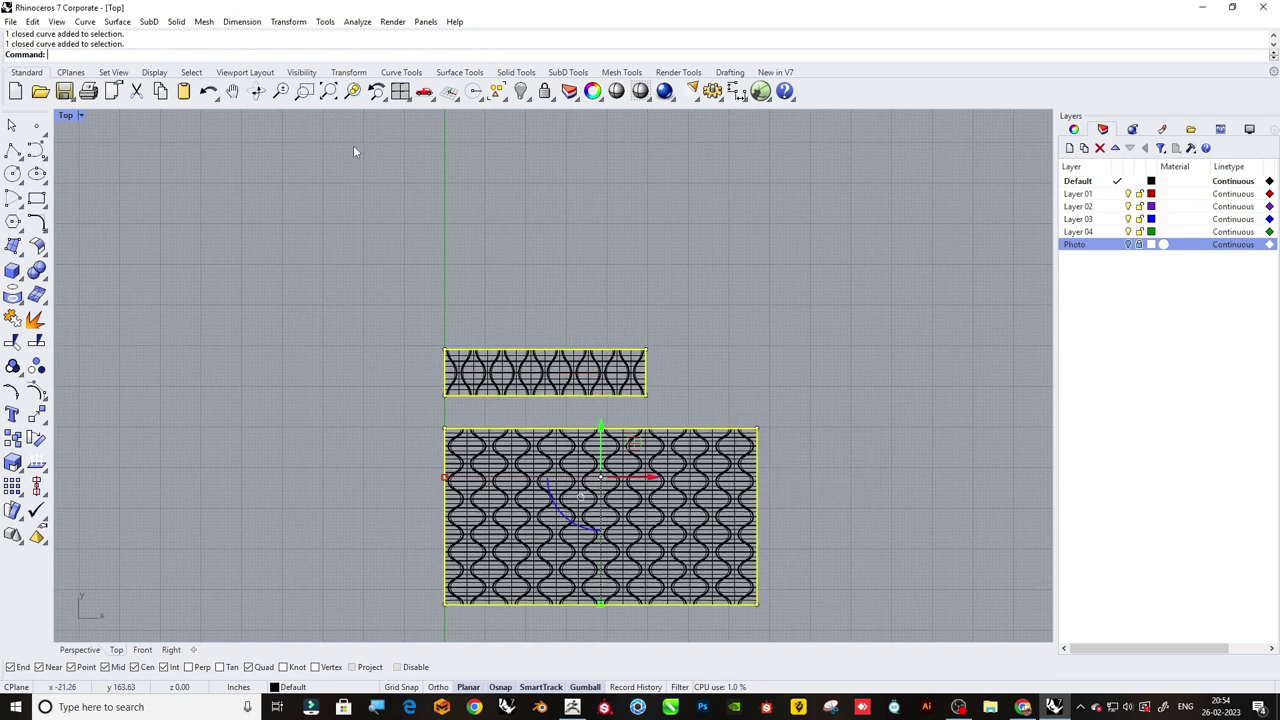
click(115, 22)
click(150, 174)
key(Delete)
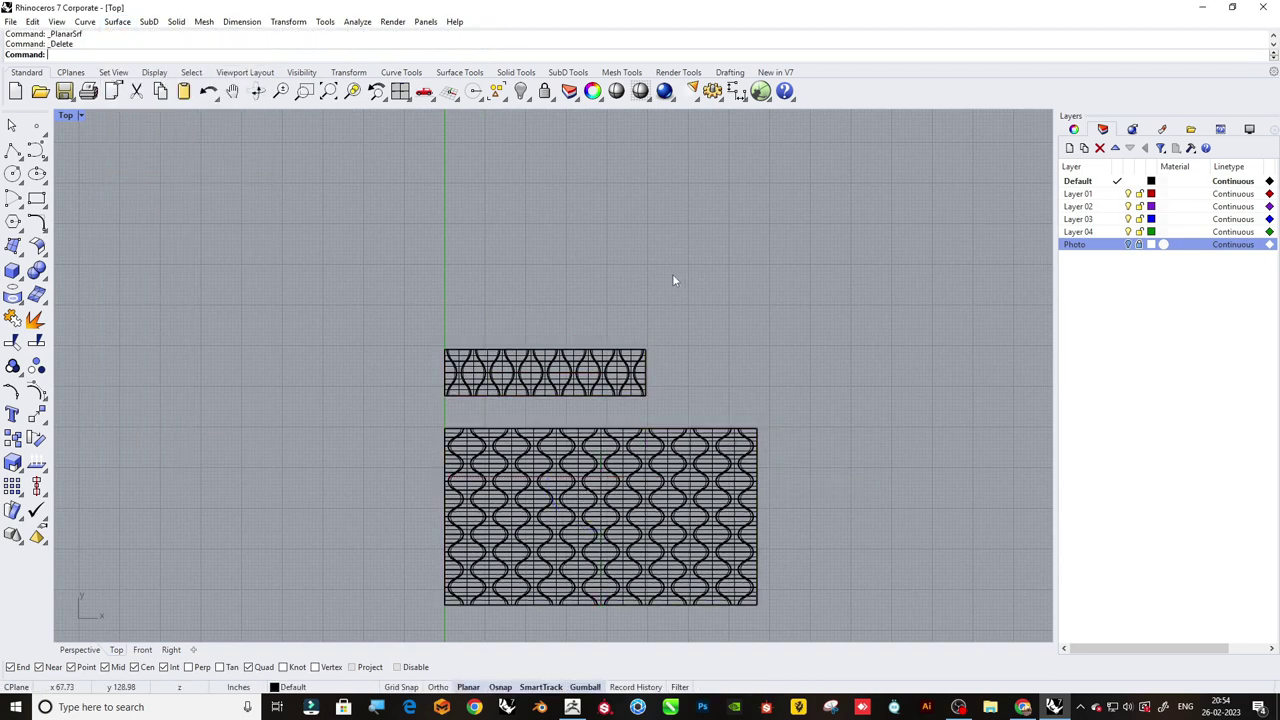
scroll(471, 440, down, 2)
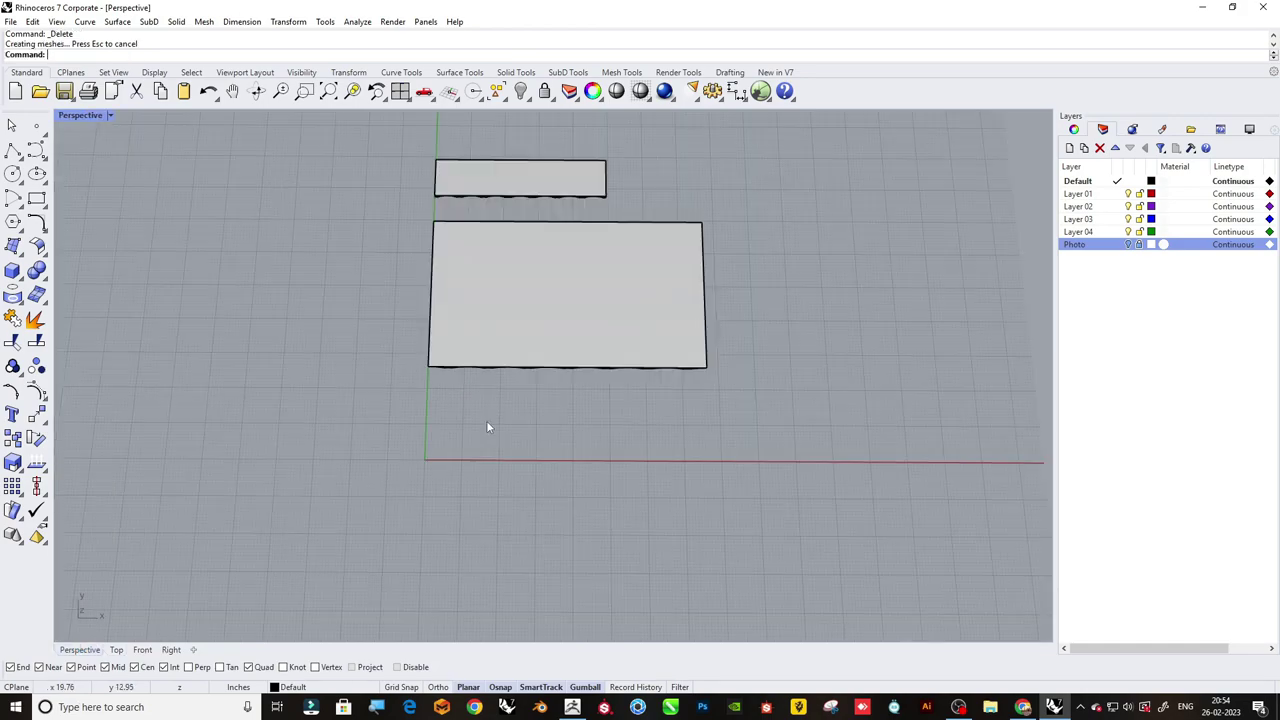
Flip the direction of both the large and small wavy surfaces.
right_drag(486, 420, 594, 224)
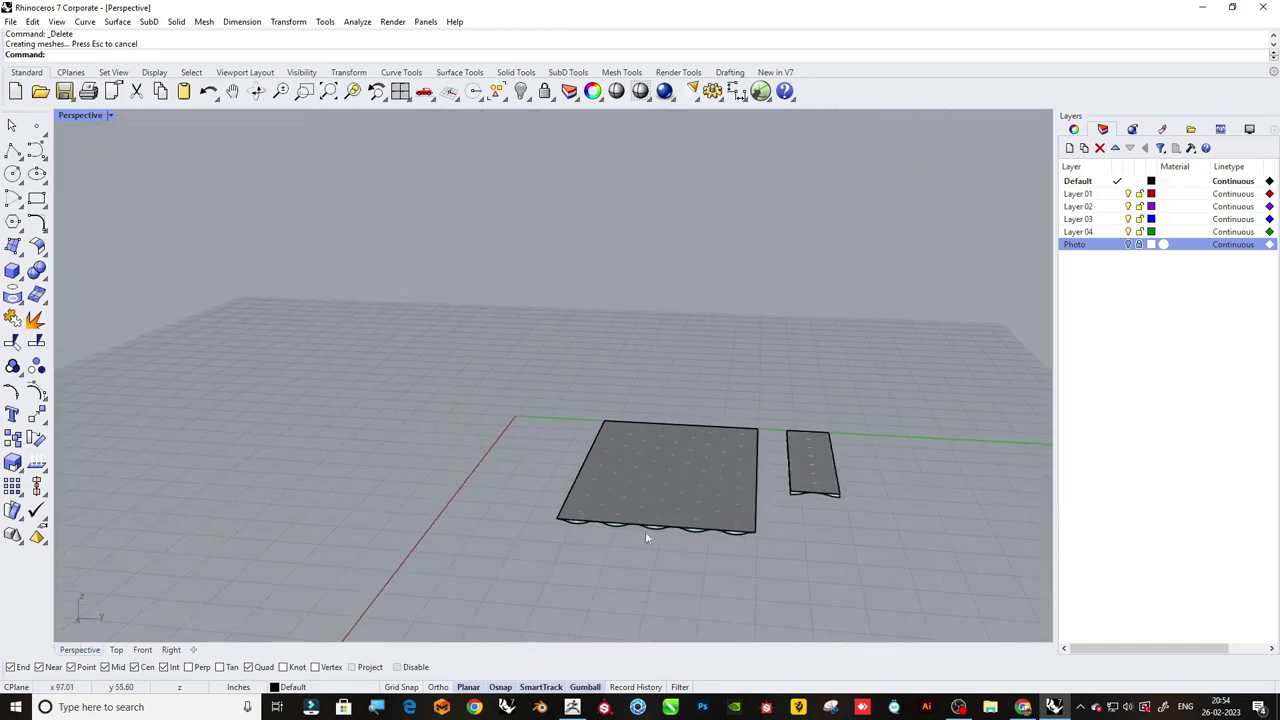
right_drag(645, 531, 472, 250)
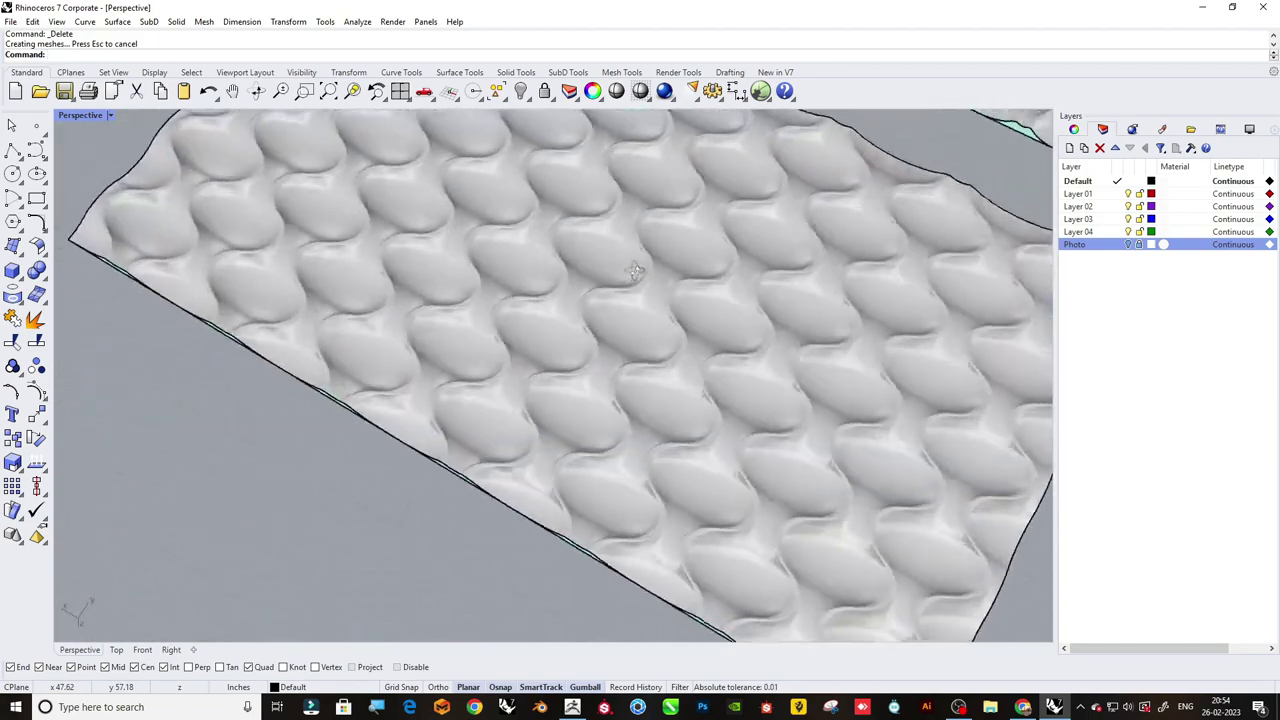
mouse_move(472, 250)
right_down()
mouse_move(735, 531)
mouse_move(695, 388)
mouse_move(645, 398)
mouse_move(390, 535)
right_up()
click(726, 457)
shift+click(645, 398)
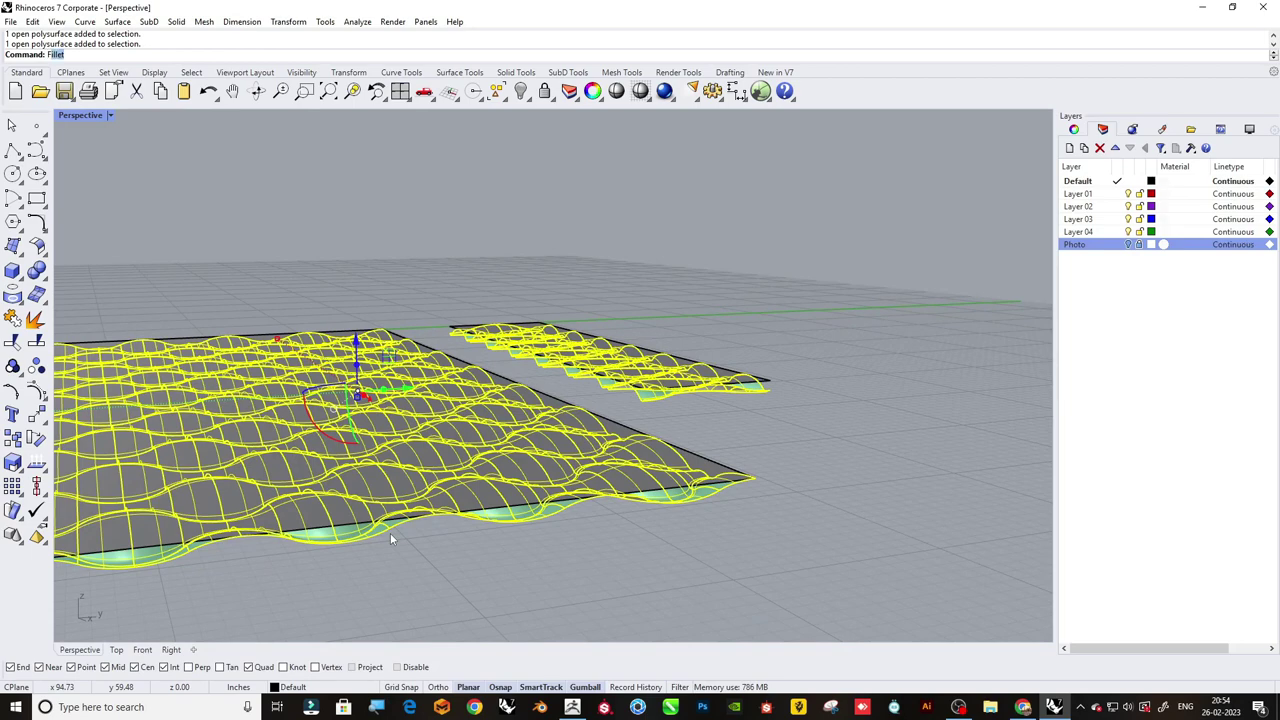
text(flip)
key(Return)
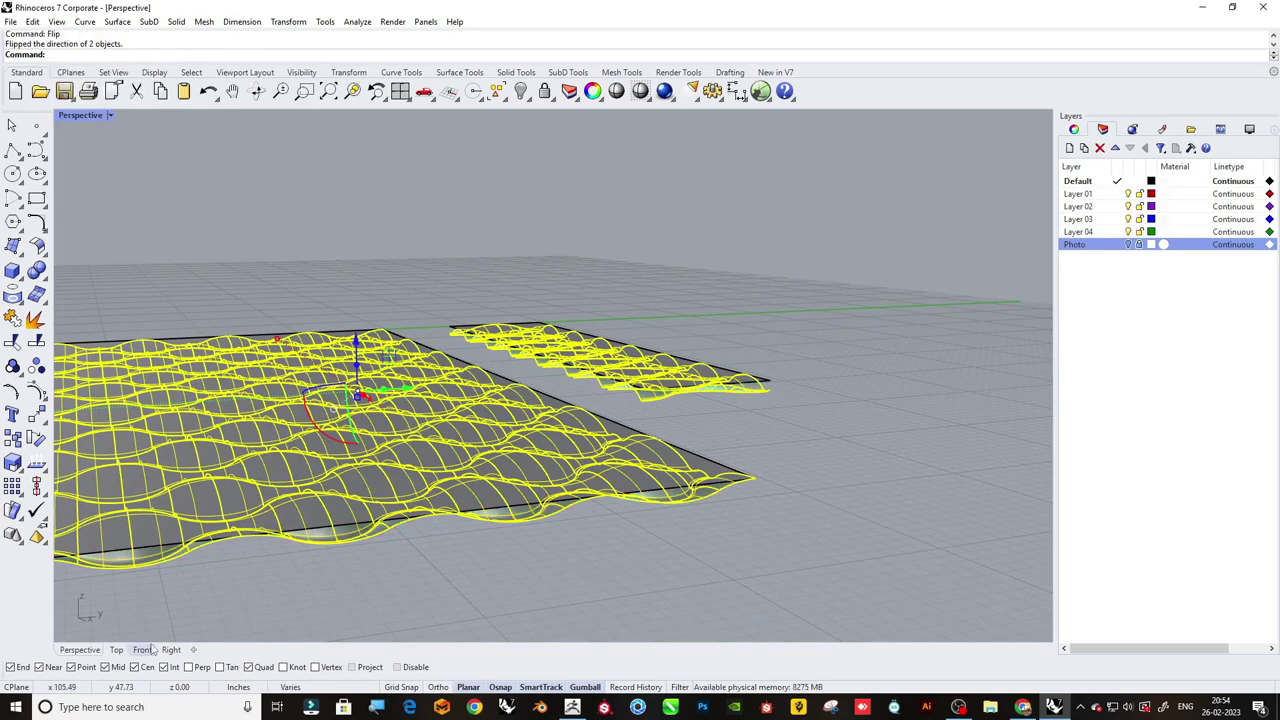
Align the strips' tops in Front view, then their bottoms at 0 in Right view.
click(152, 649)
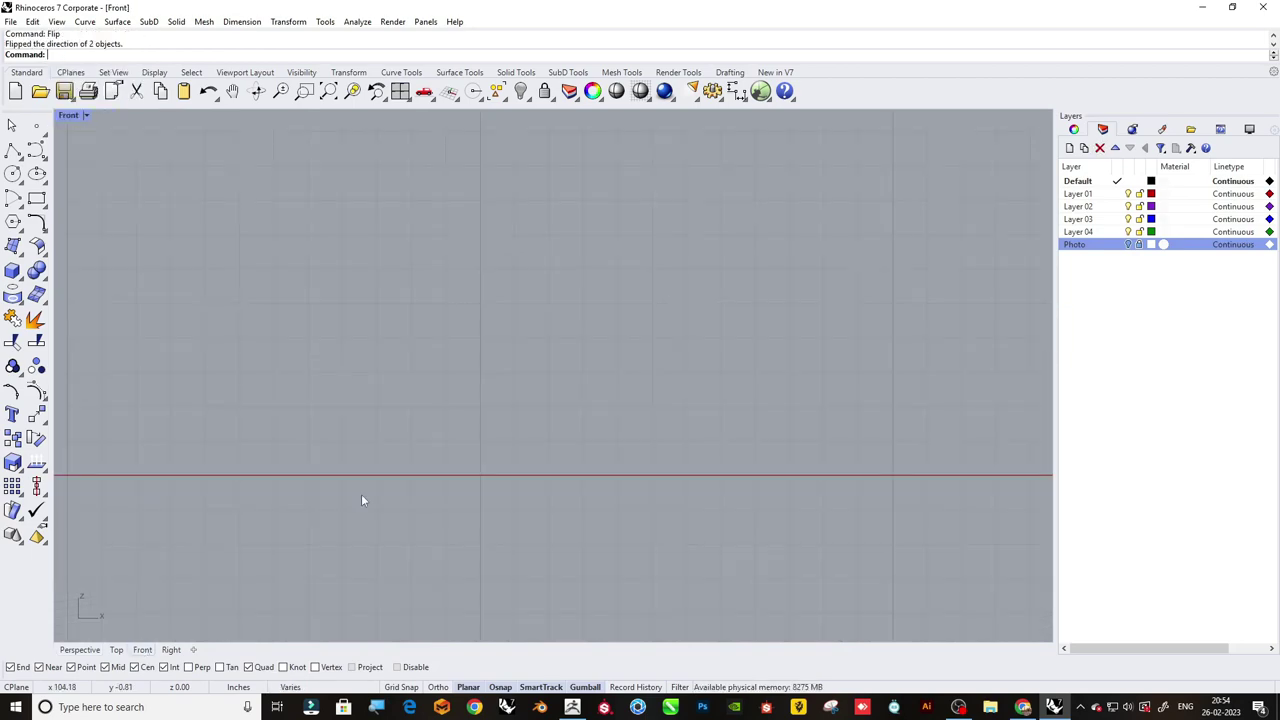
click(62, 492)
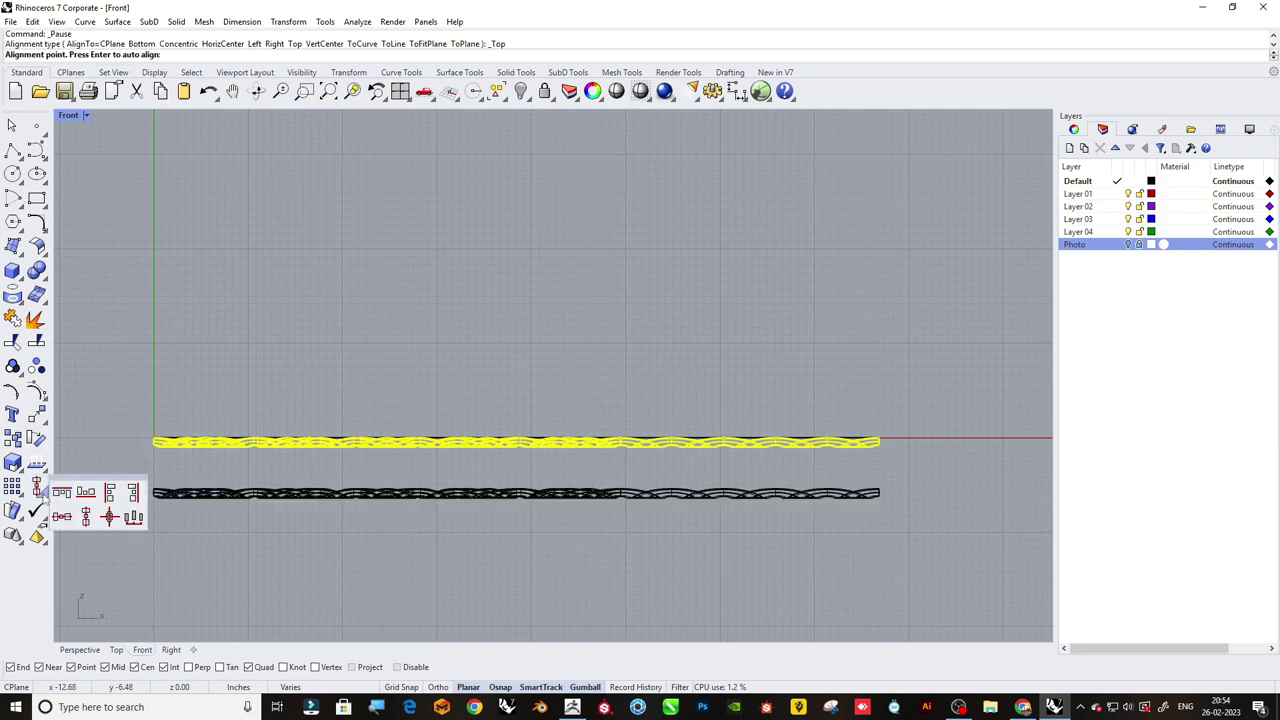
key(Return)
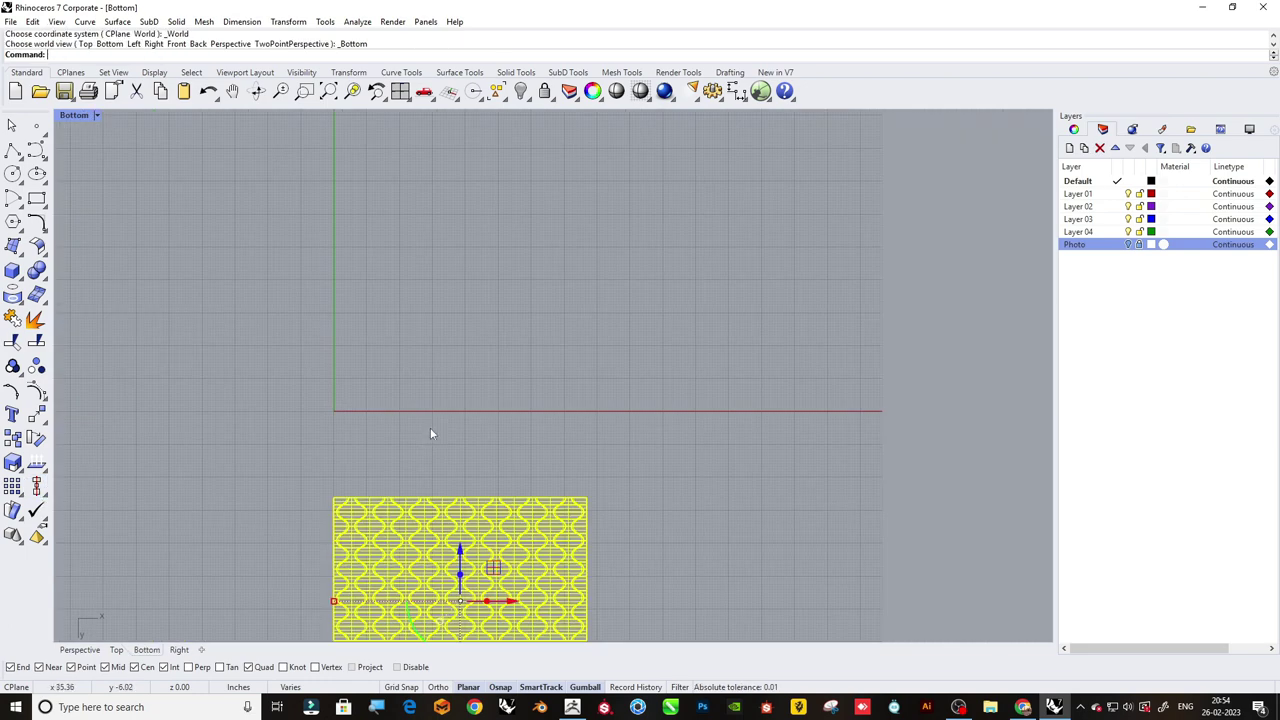
click(179, 649)
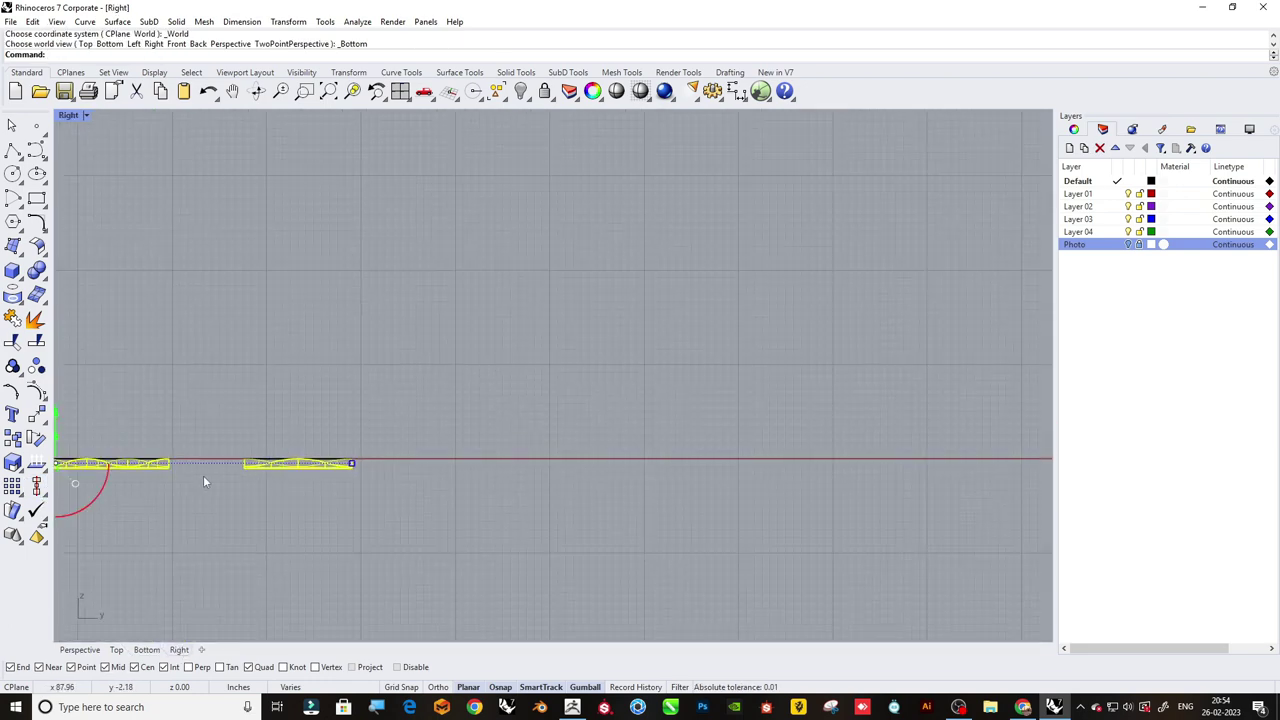
scroll(203, 475, up, 2)
scroll(129, 540, up, 2)
click(44, 497)
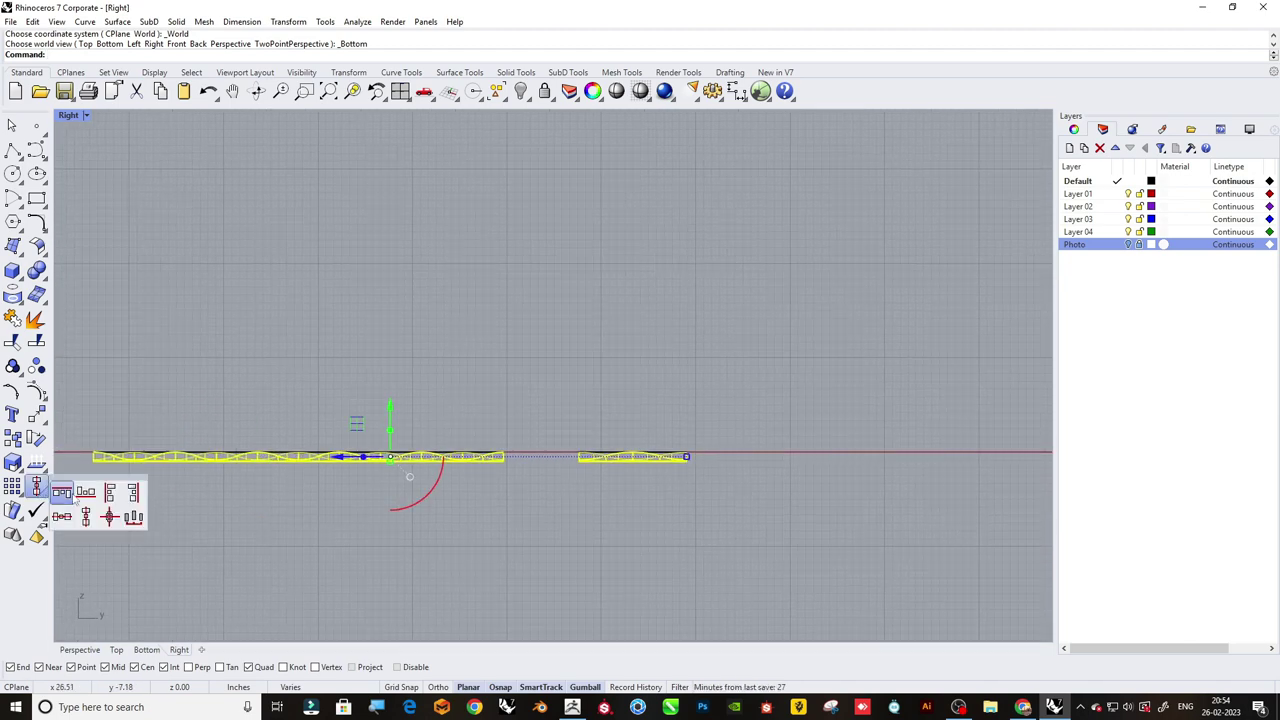
click(88, 492)
text(0)
key(Return)
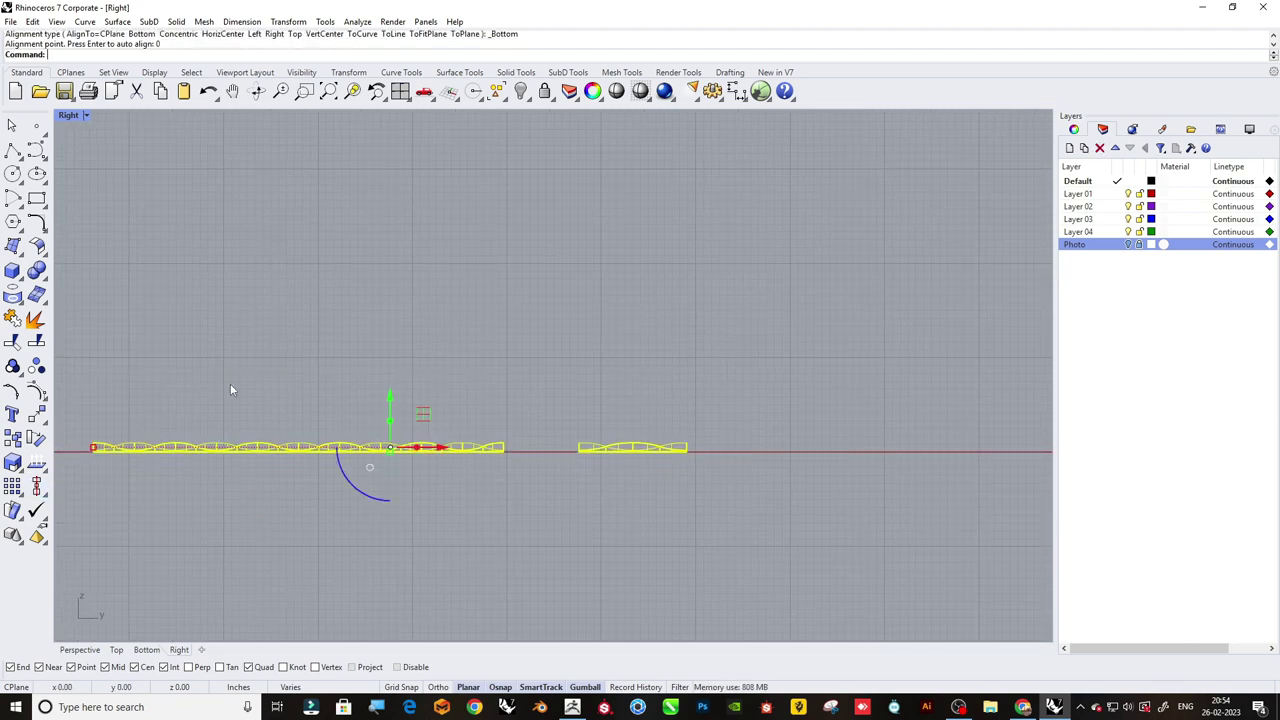
key(Escape)
right_drag(343, 343, 594, 284)
scroll(381, 367, up, 3)
Put a bounding-box control cage around the long tile strip using the default settings.
click(381, 367)
scroll(381, 367, down, 4)
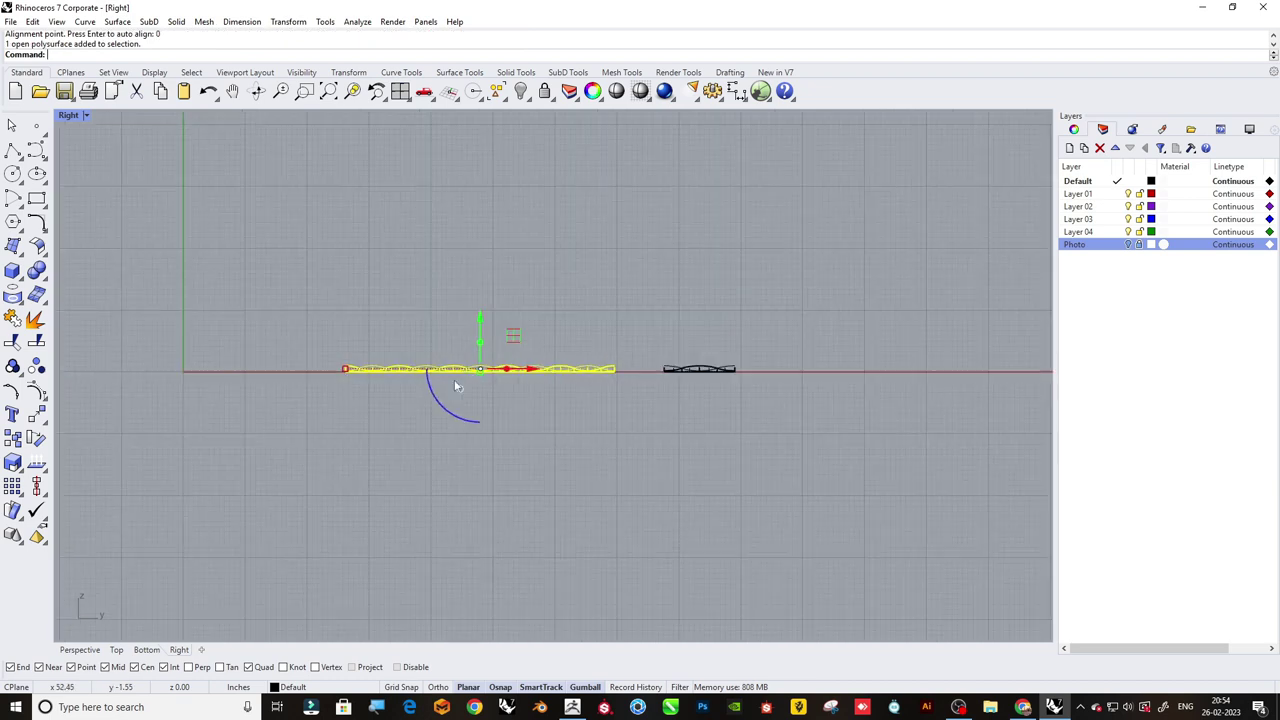
text(CageEdite)
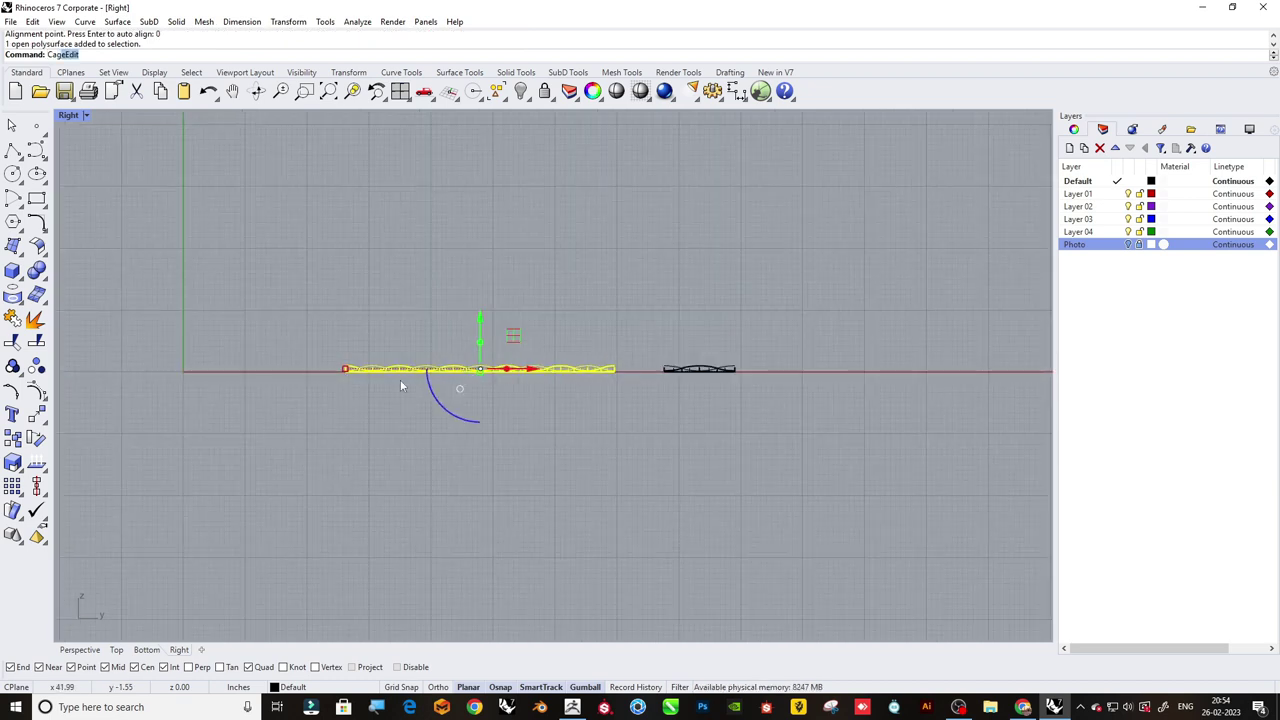
click(104, 80)
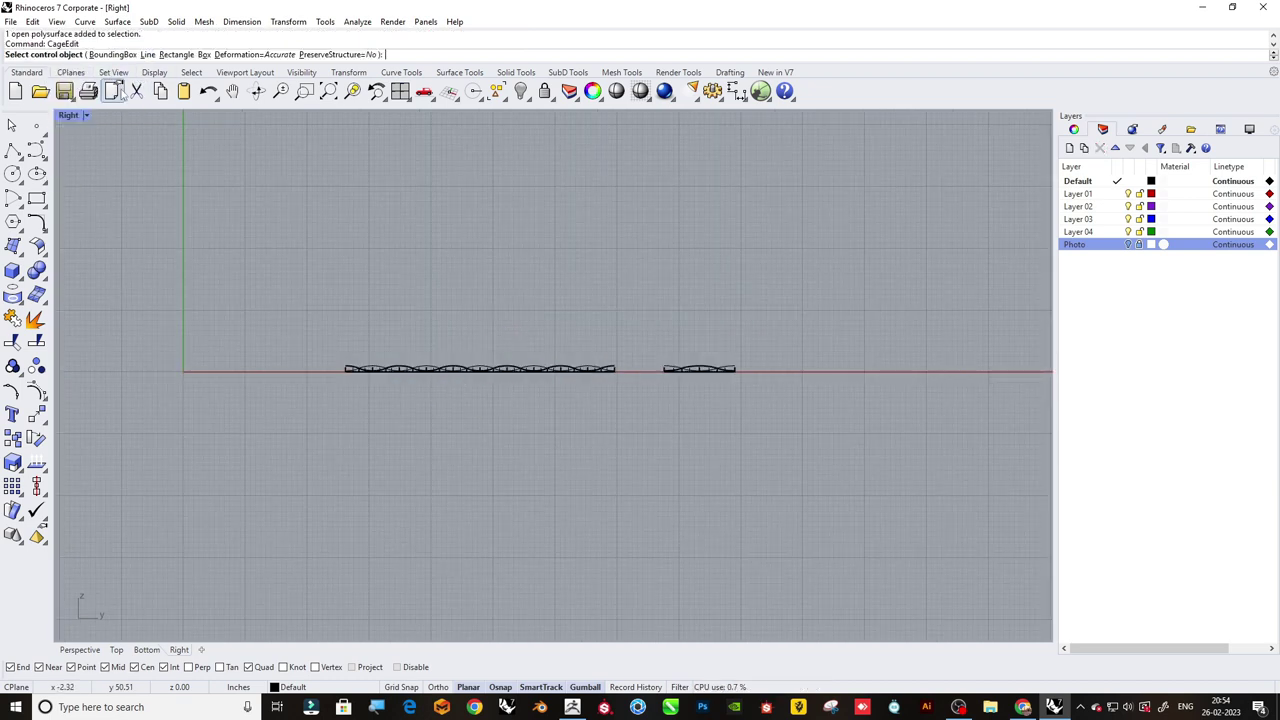
key(Return)
key(Return)
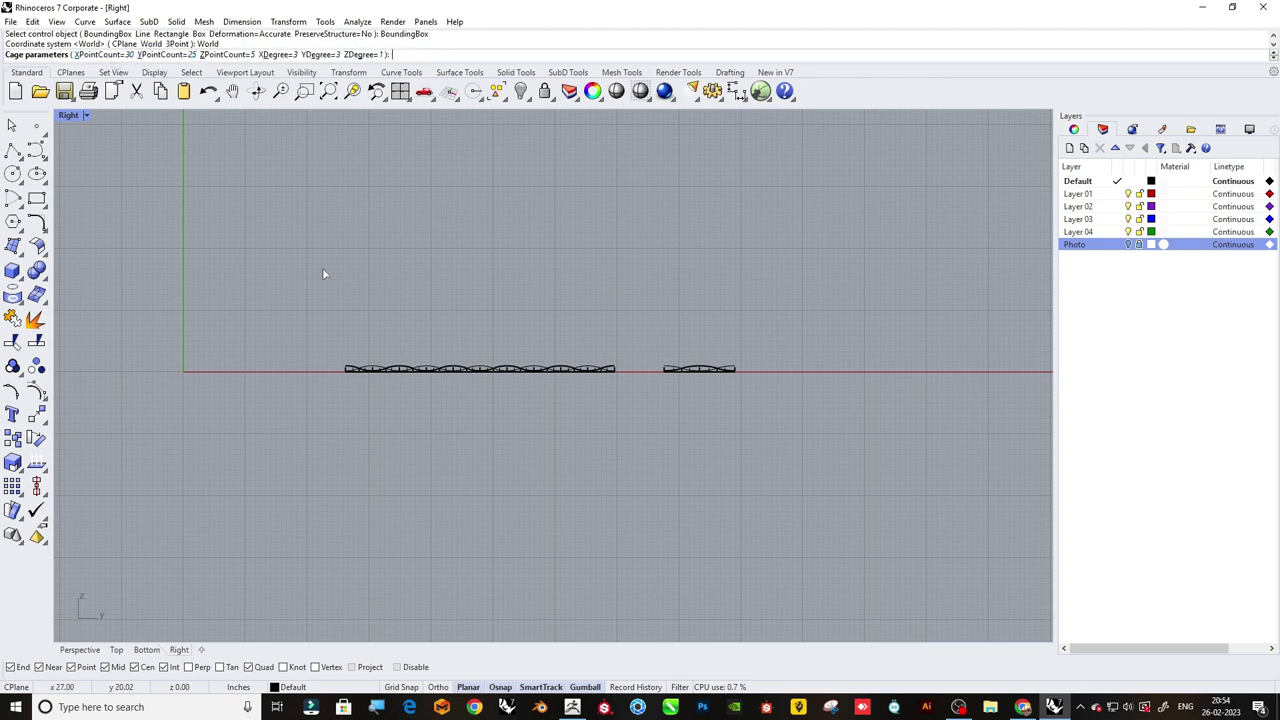
key(Return)
key(Return)
Align the strip's end column of cage points by horizontal centre onto the base line.
scroll(709, 432, up, 3)
scroll(664, 354, up, 3)
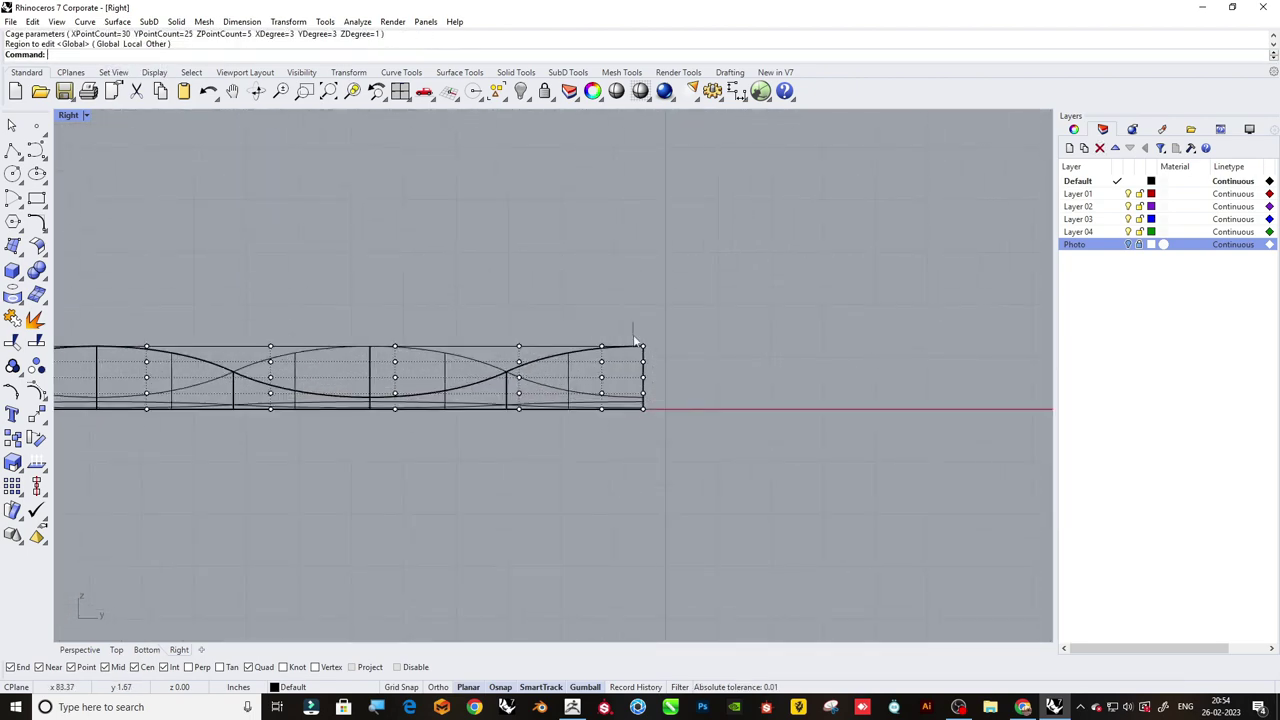
drag(634, 325, 690, 428)
scroll(739, 360, down, 5)
scroll(442, 372, down, 2)
scroll(442, 372, up, 4)
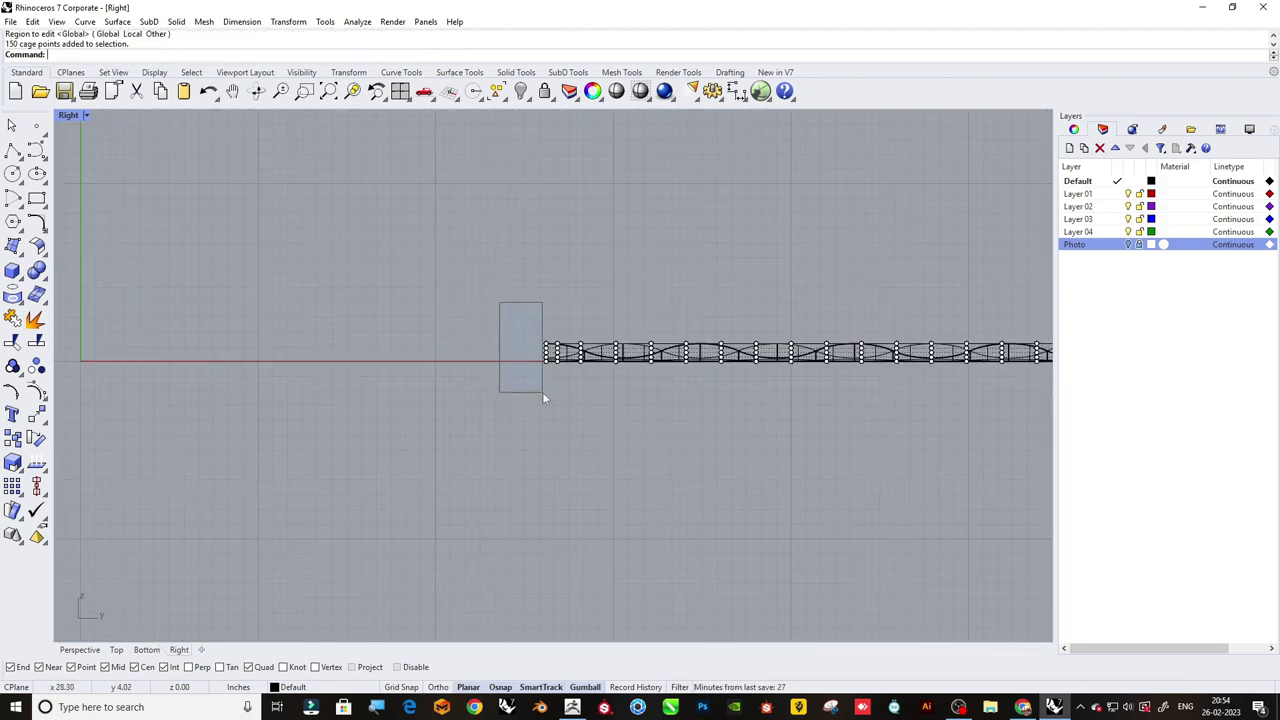
click(40, 490)
click(106, 490)
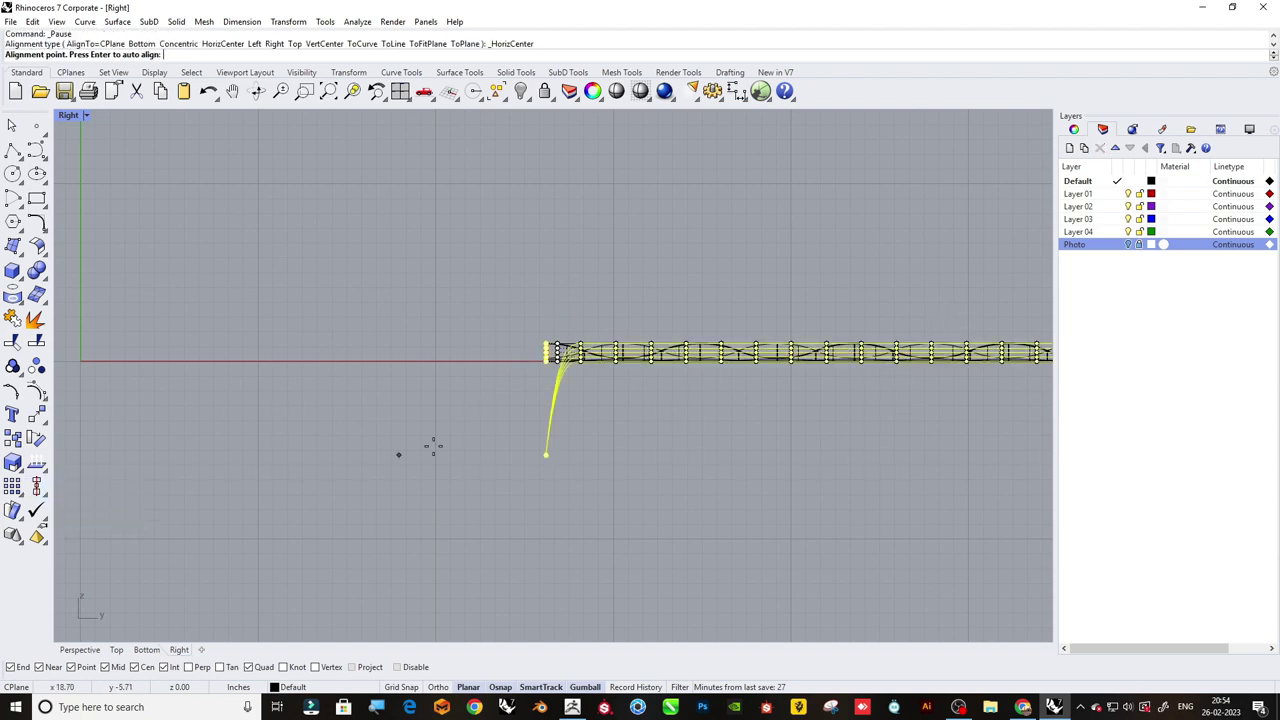
scroll(560, 360, up, 4)
scroll(560, 360, up, 4)
click(476, 384)
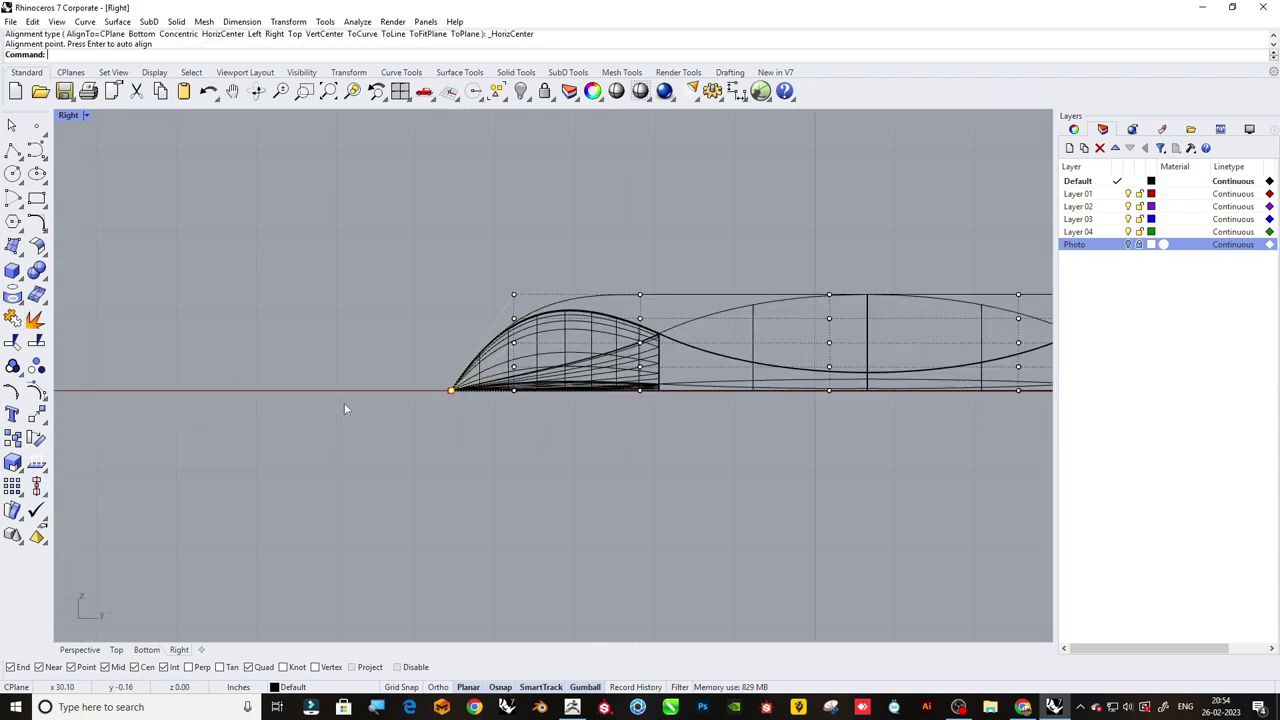
Scale a column of cage points vertically from the base line to a new height.
scroll(344, 402, down, 5)
scroll(326, 380, up, 3)
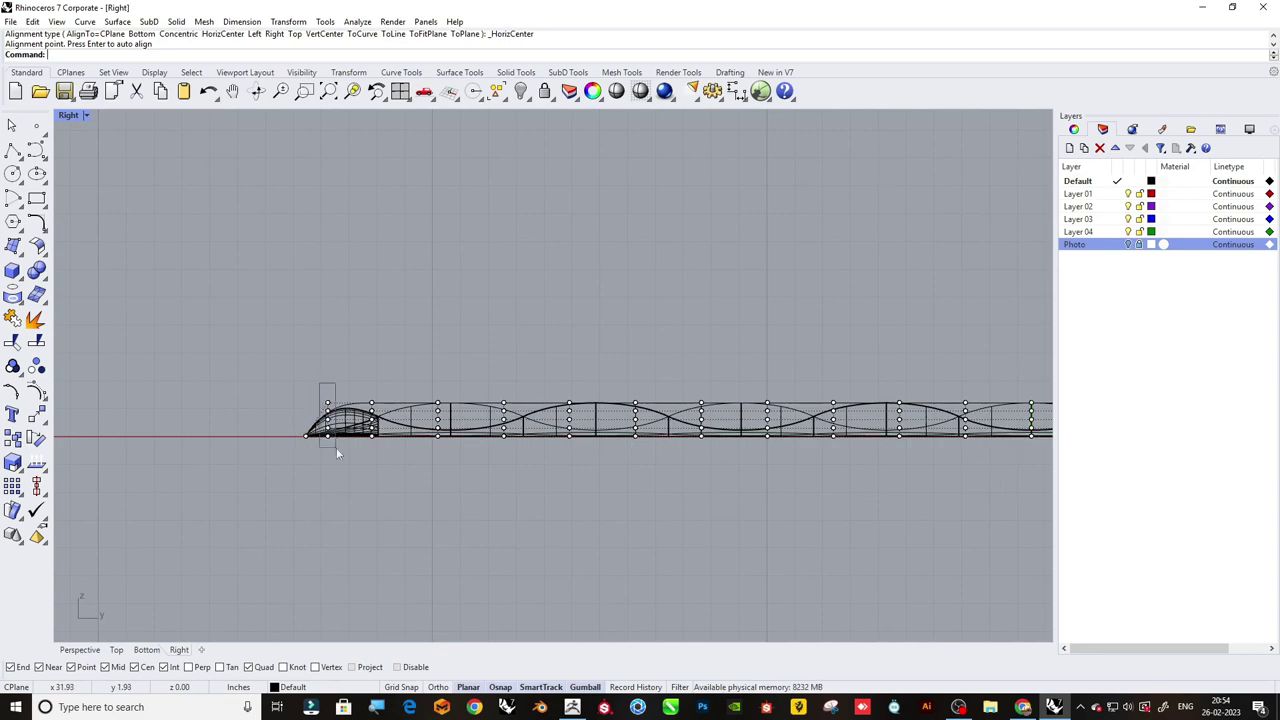
drag(321, 380, 337, 440)
scroll(730, 425, up, 3)
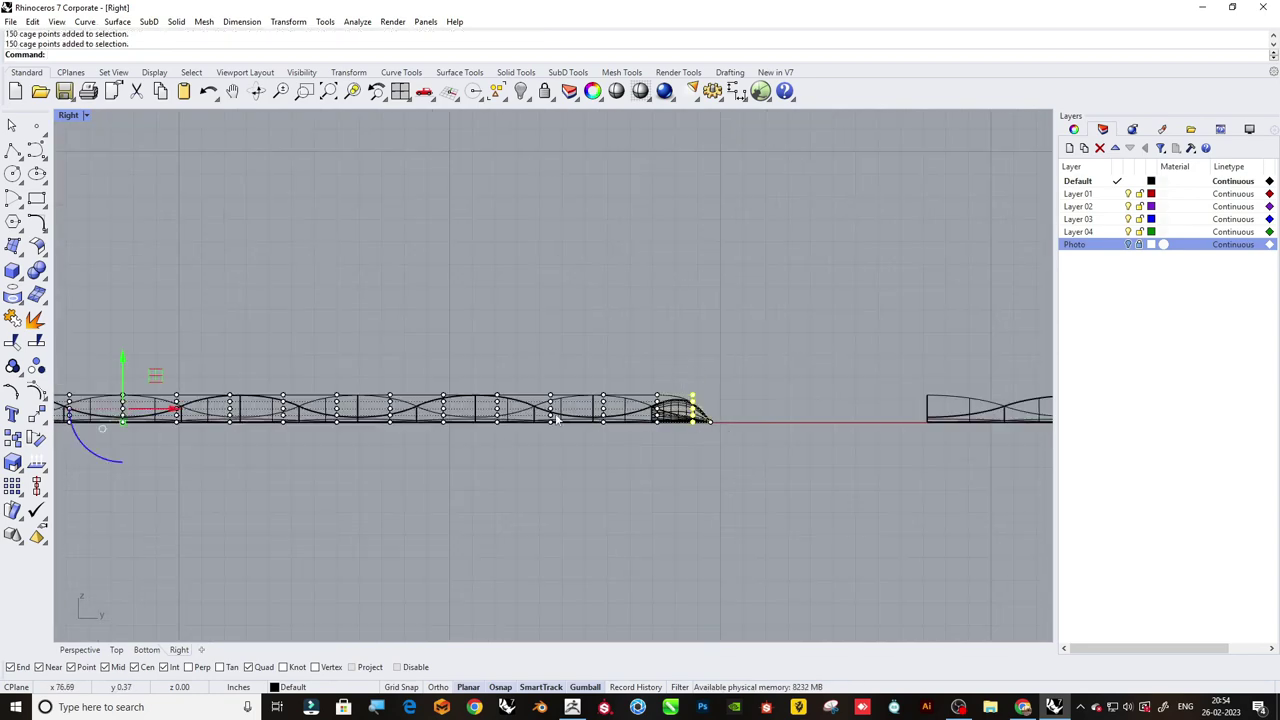
click(60, 469)
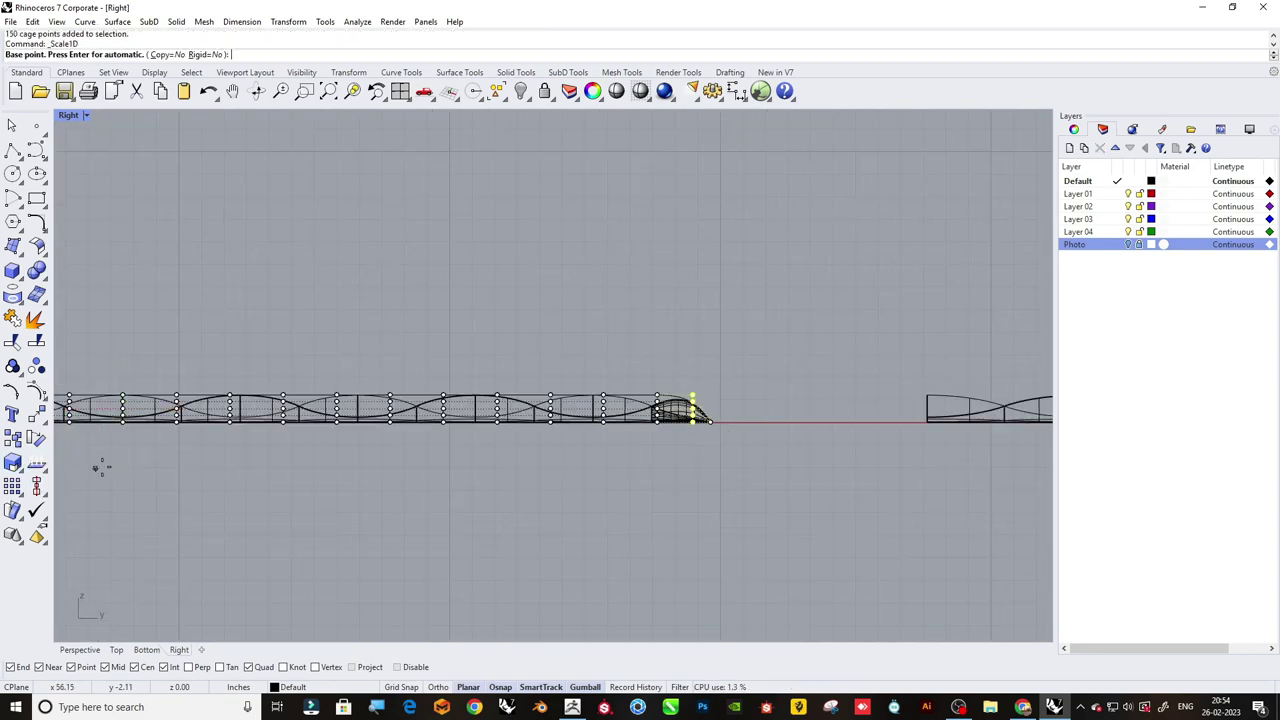
scroll(700, 430, up, 2)
scroll(682, 440, up, 3)
scroll(671, 437, up, 1)
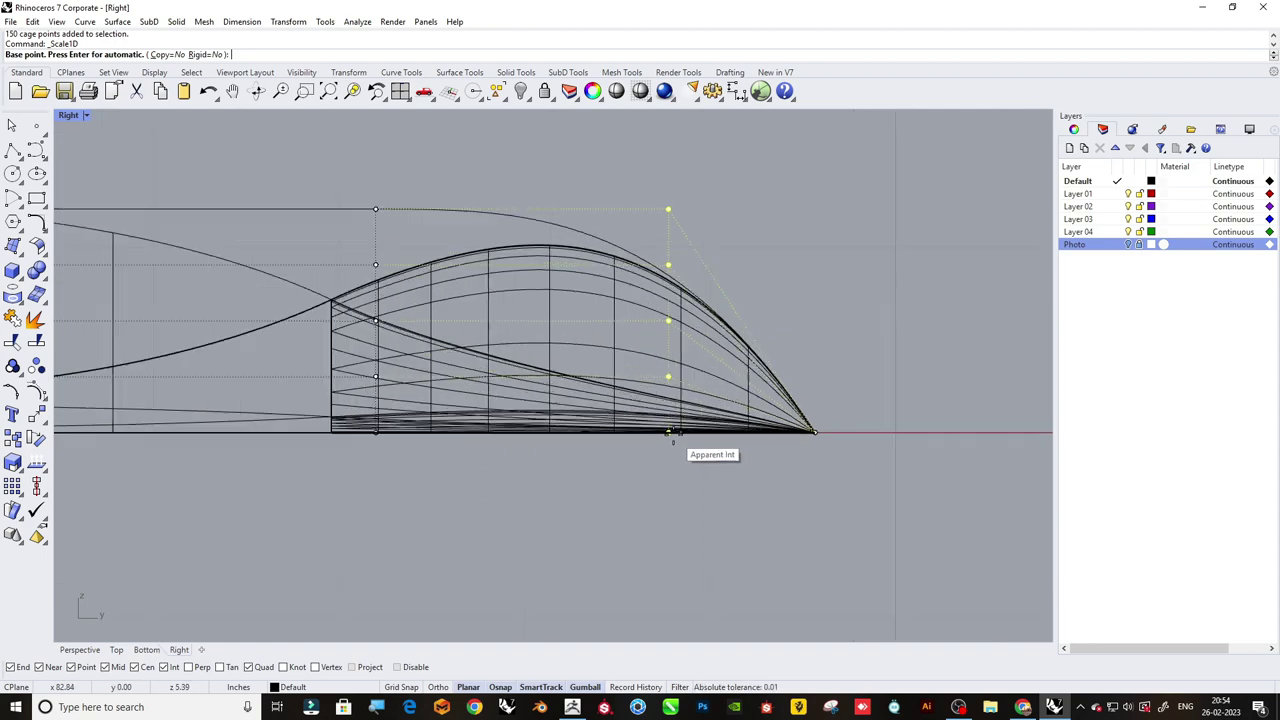
scroll(665, 428, up, 3)
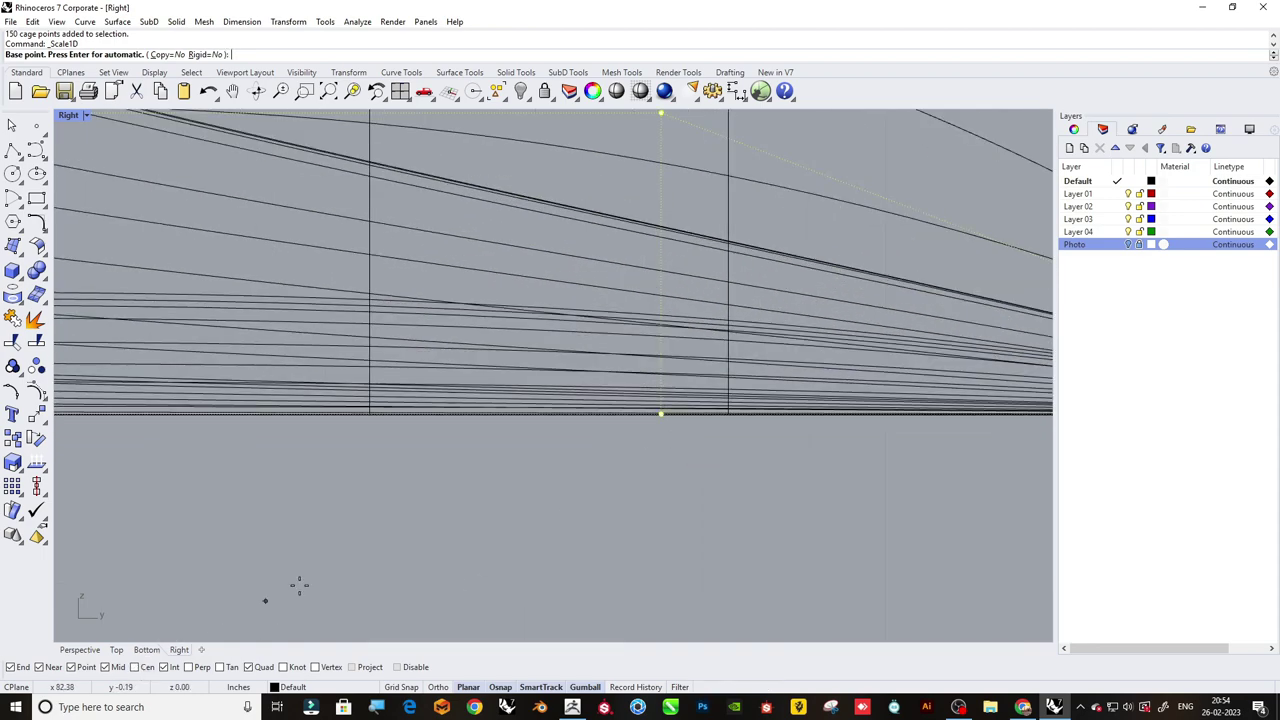
click(655, 418)
scroll(640, 470, down, 2)
scroll(630, 380, down, 2)
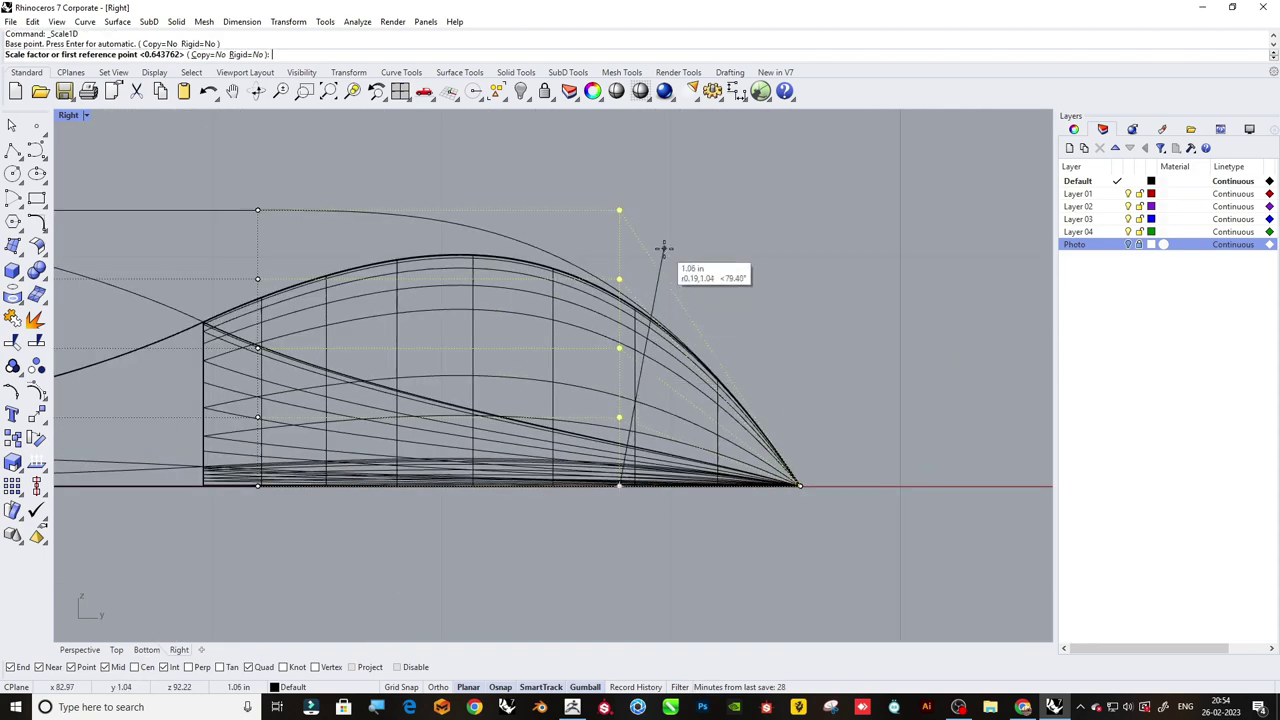
scroll(640, 250, down, 2)
right_drag(597, 229, 601, 253)
click(574, 138)
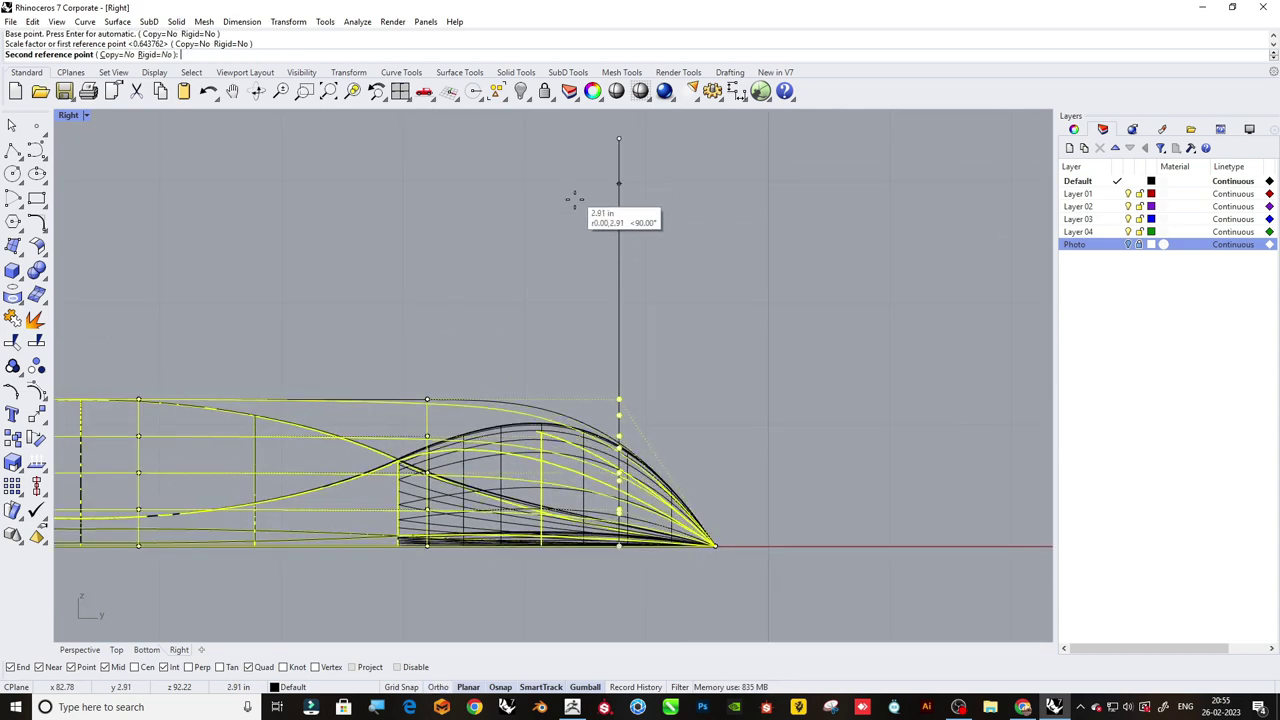
click(576, 392)
click(537, 315)
Scale the cage column next to the taper vertically to a height of 2 inches.
drag(452, 314, 519, 544)
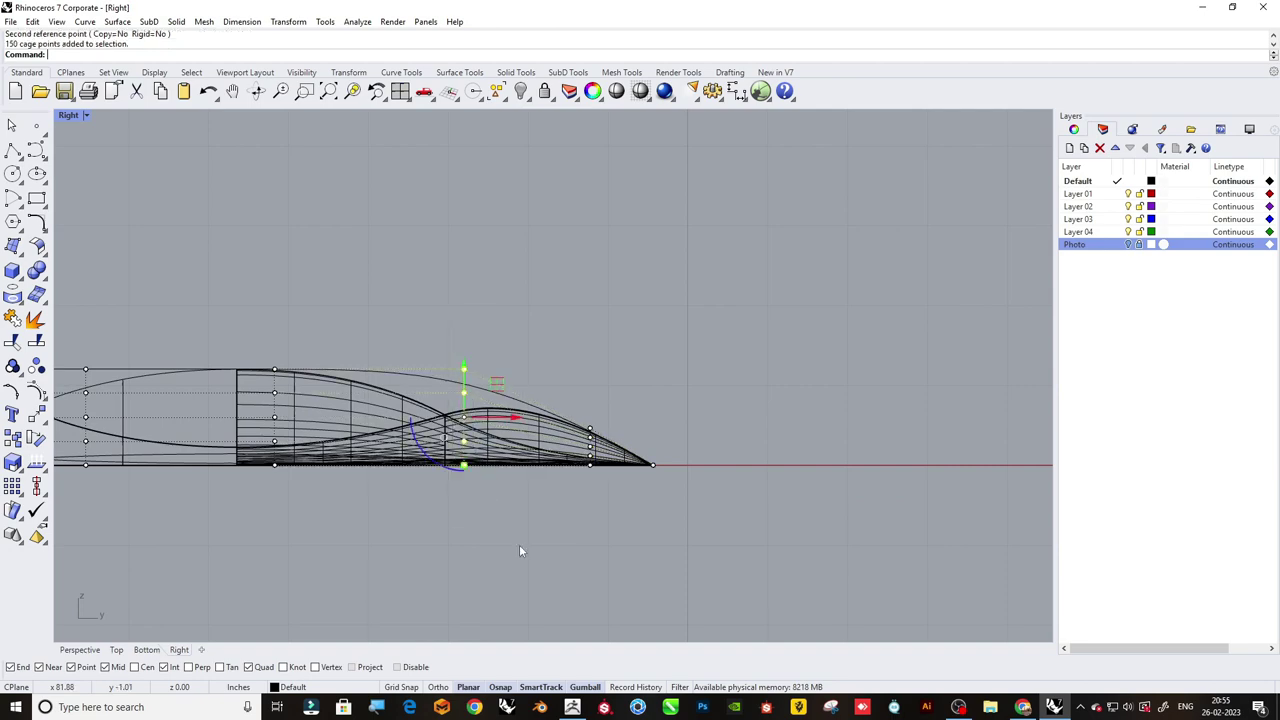
scroll(307, 347, up, 2)
drag(343, 338, 386, 422)
key(Return)
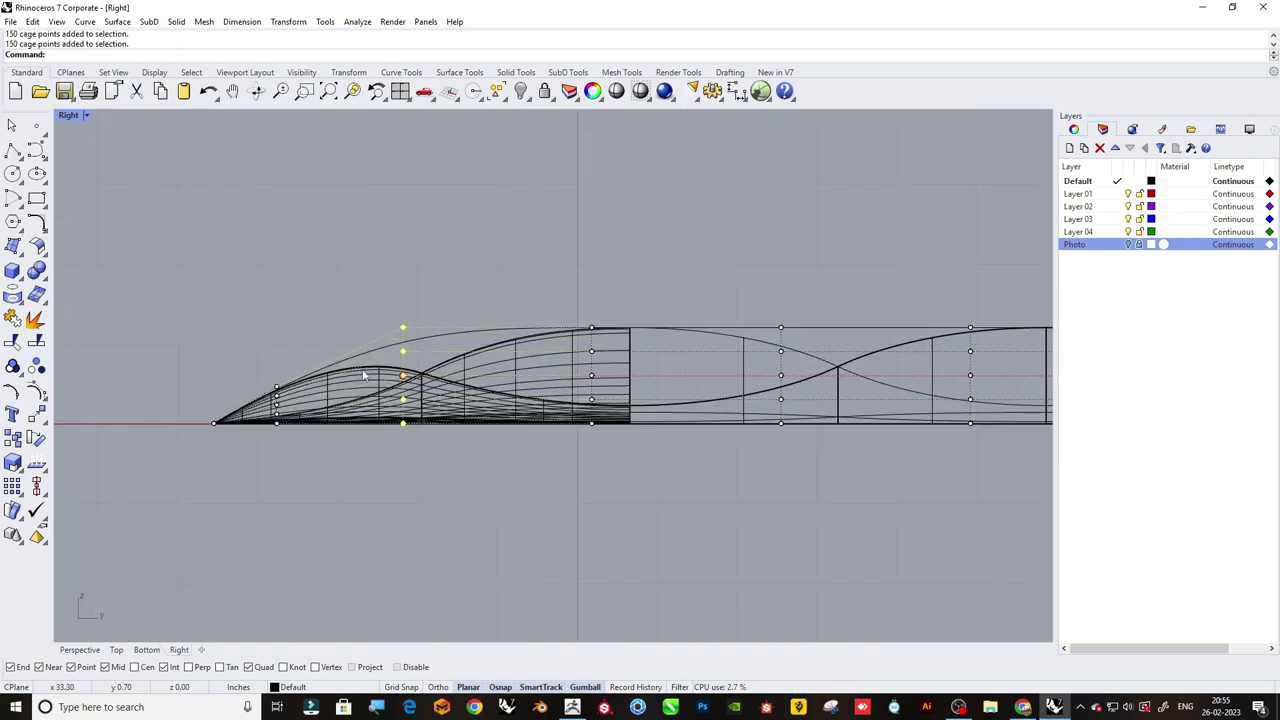
scroll(513, 570, up, 5)
click(475, 525)
scroll(474, 523, down, 3)
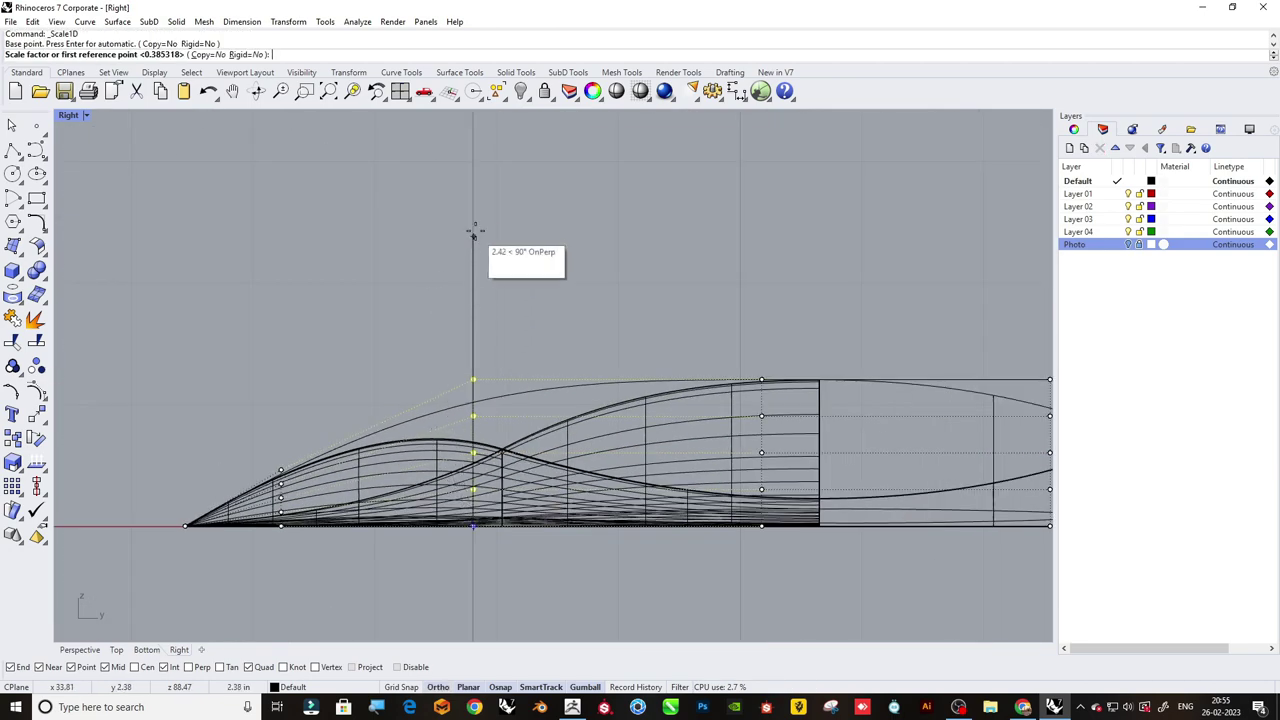
click(473, 216)
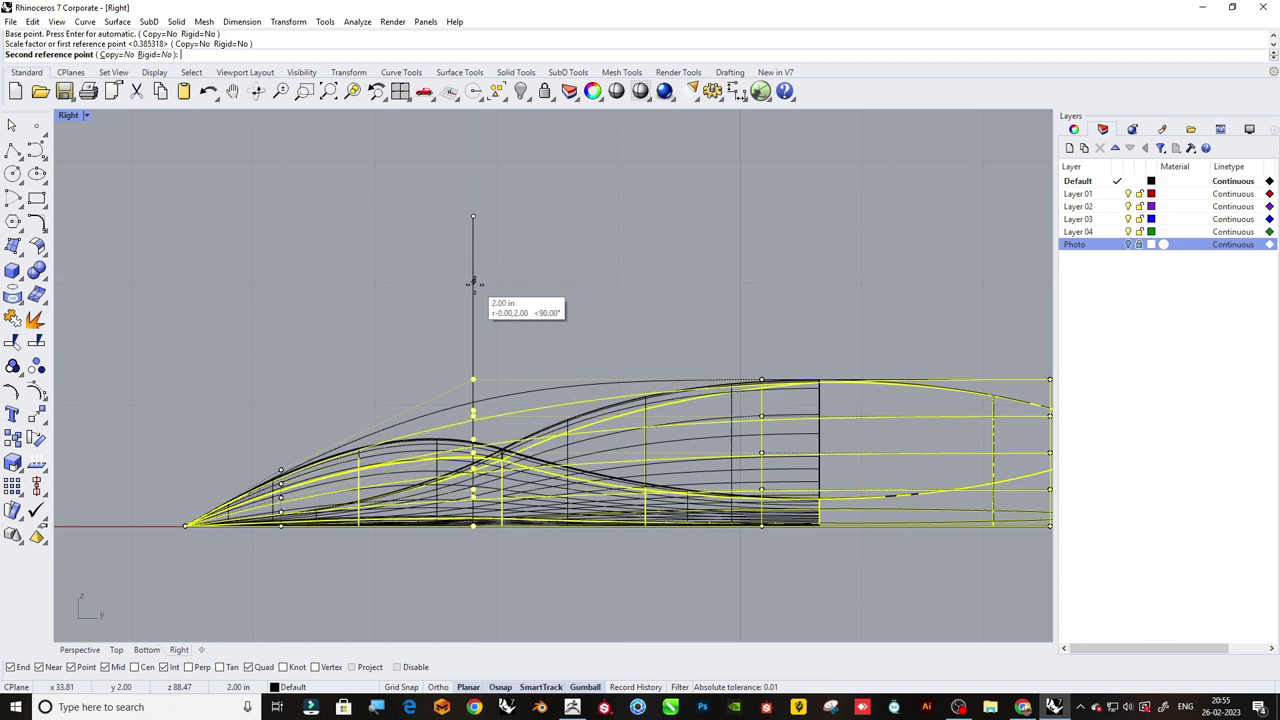
click(337, 370)
Delete the leftover upper curve.
click(484, 411)
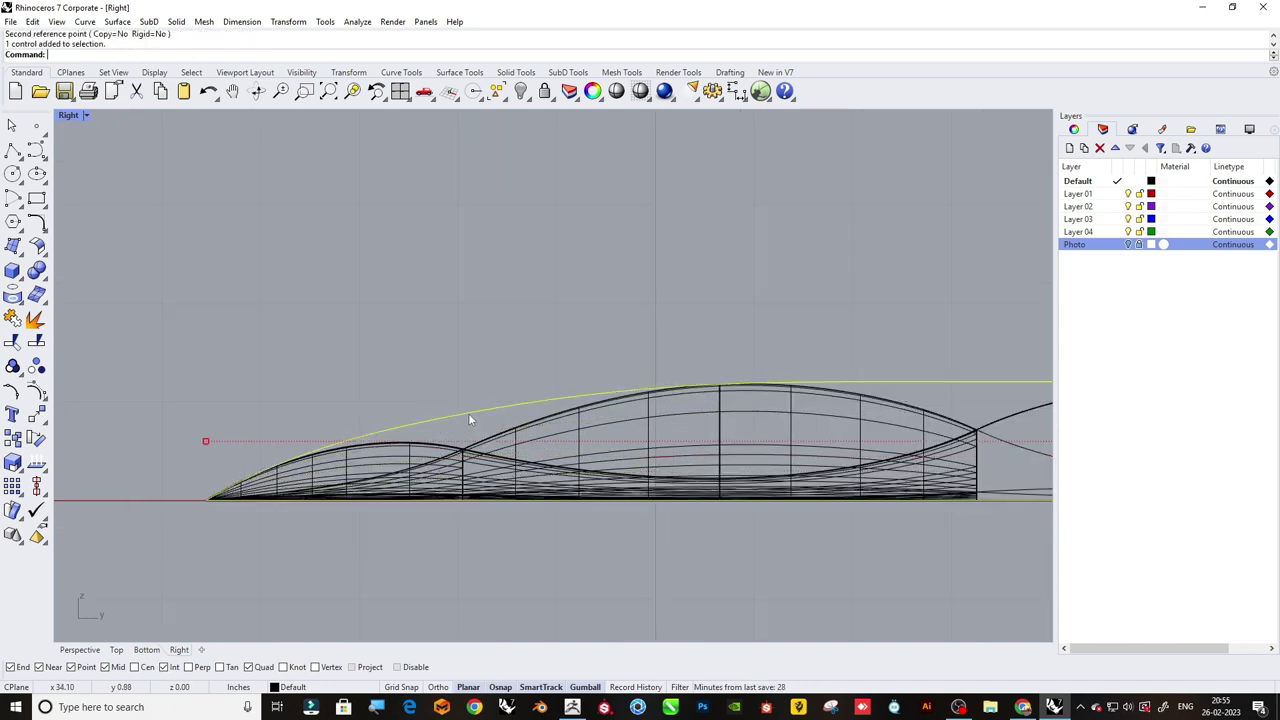
key(Delete)
scroll(378, 396, down, 3)
scroll(378, 396, down, 3)
Put a bounding-box control cage around the short tile strip with default settings.
click(863, 400)
right_drag(863, 398, 669, 354)
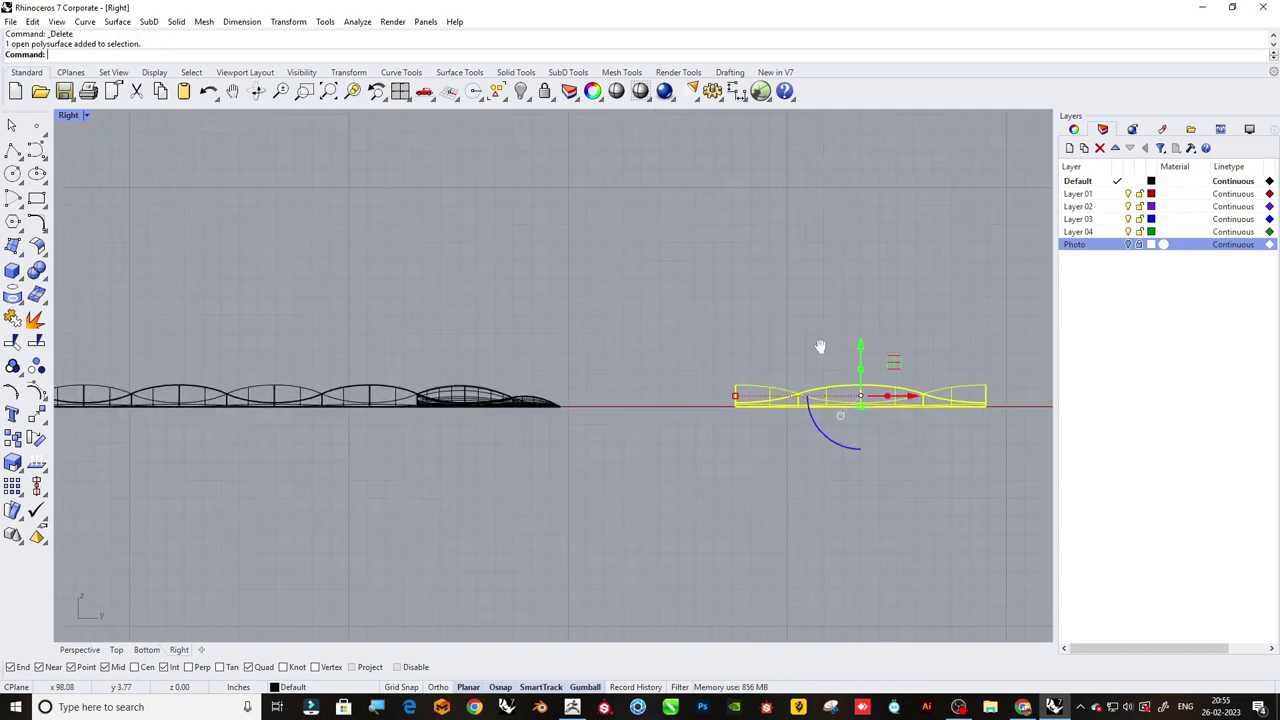
text(CageEdite)
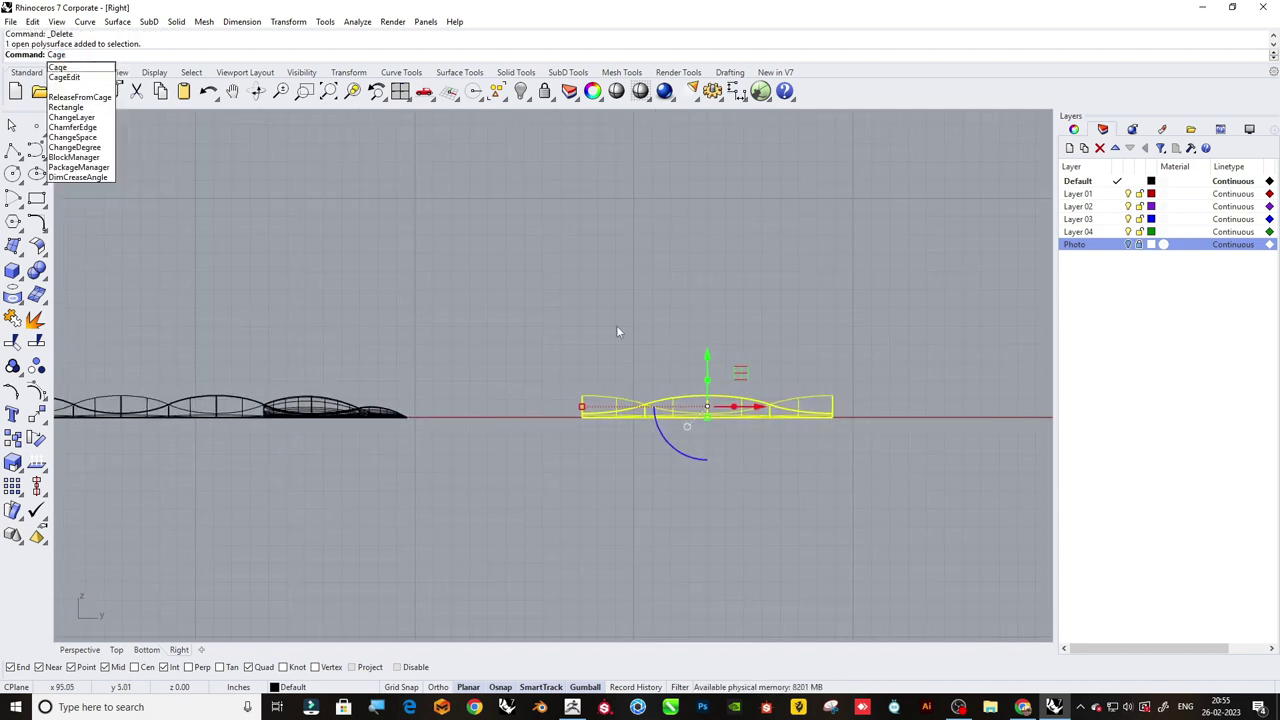
click(94, 80)
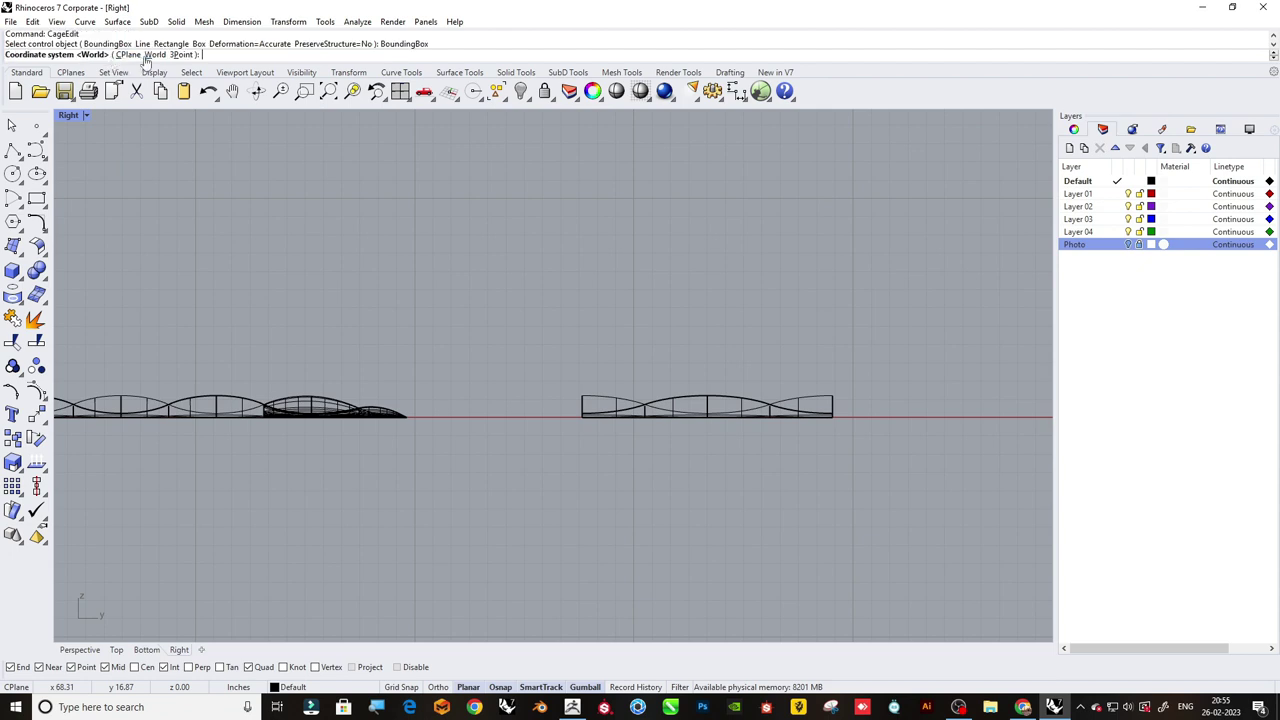
click(160, 54)
key(Return)
key(Return)
key(Return)
Align the end column of cage points by horizontal centre to the cage's end point.
scroll(860, 371, up, 3)
scroll(691, 388, up, 1)
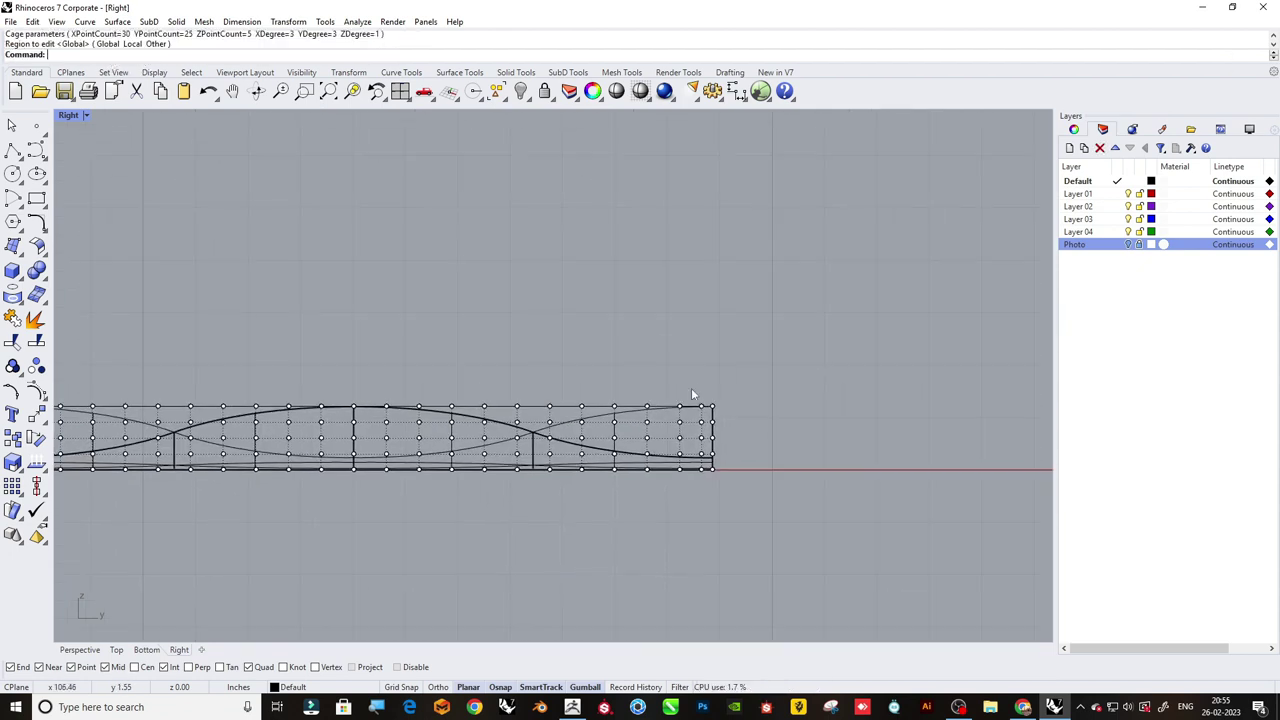
scroll(713, 402, down, 2)
drag(713, 402, 816, 516)
scroll(483, 460, up, 2)
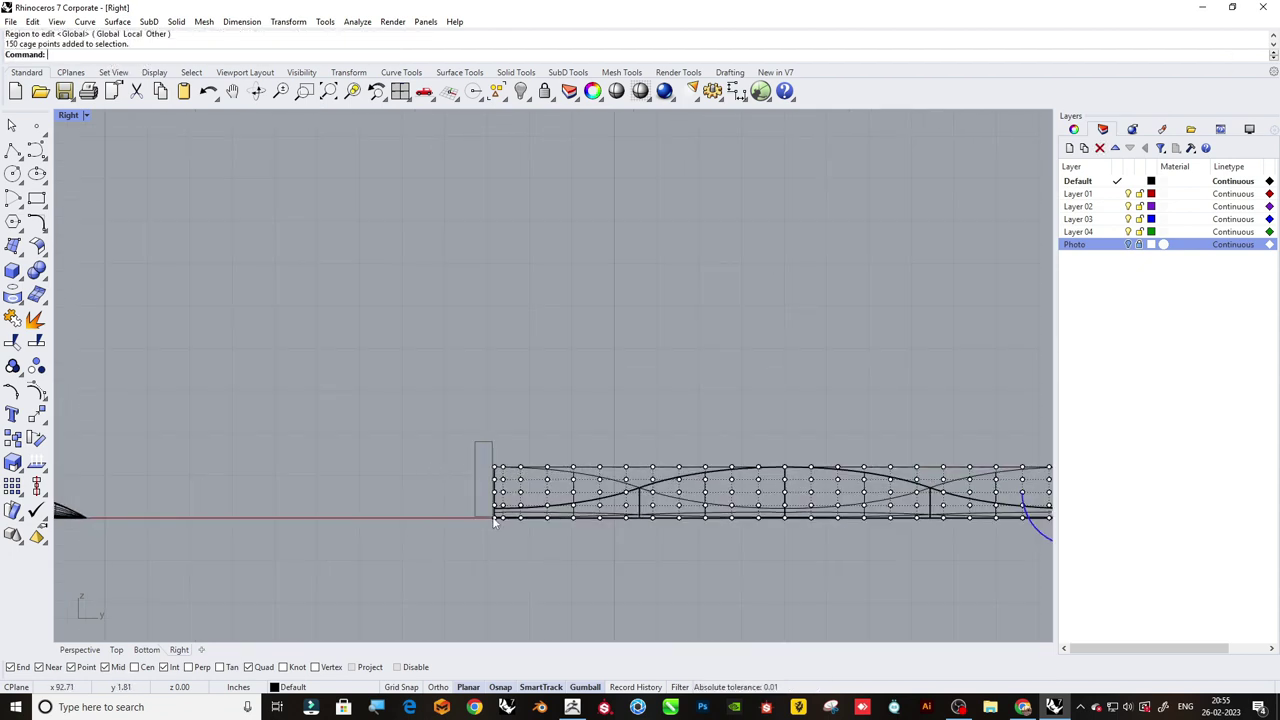
click(38, 488)
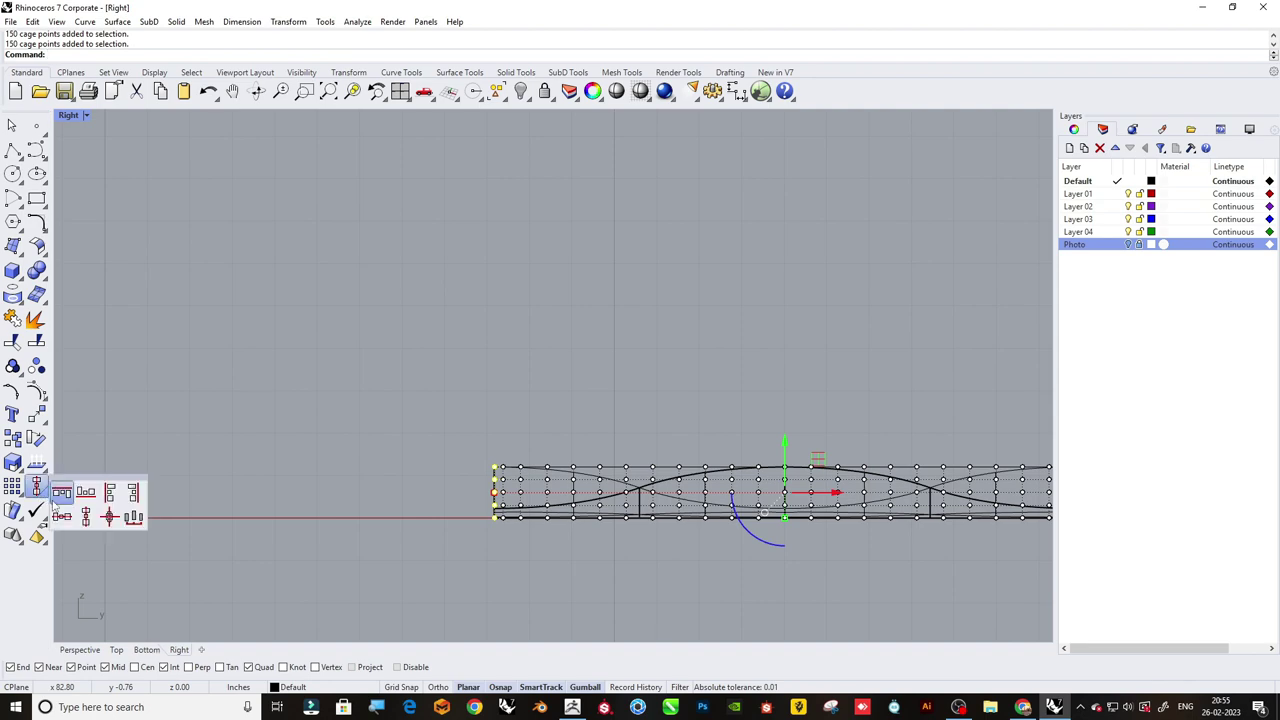
click(62, 500)
click(527, 490)
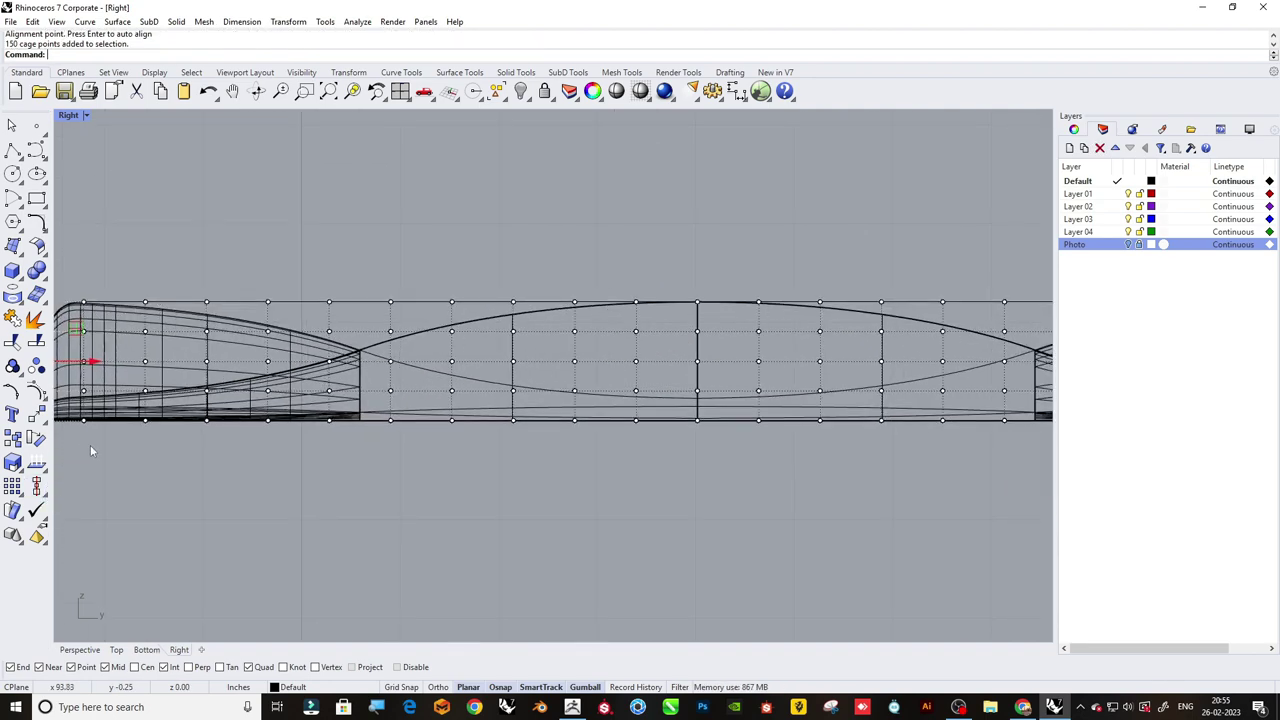
Flatten the cage points at both strip ends to a lower height with Scale1D from the cage bottom.
right_drag(90, 444, 635, 396)
drag(612, 545, 611, 538)
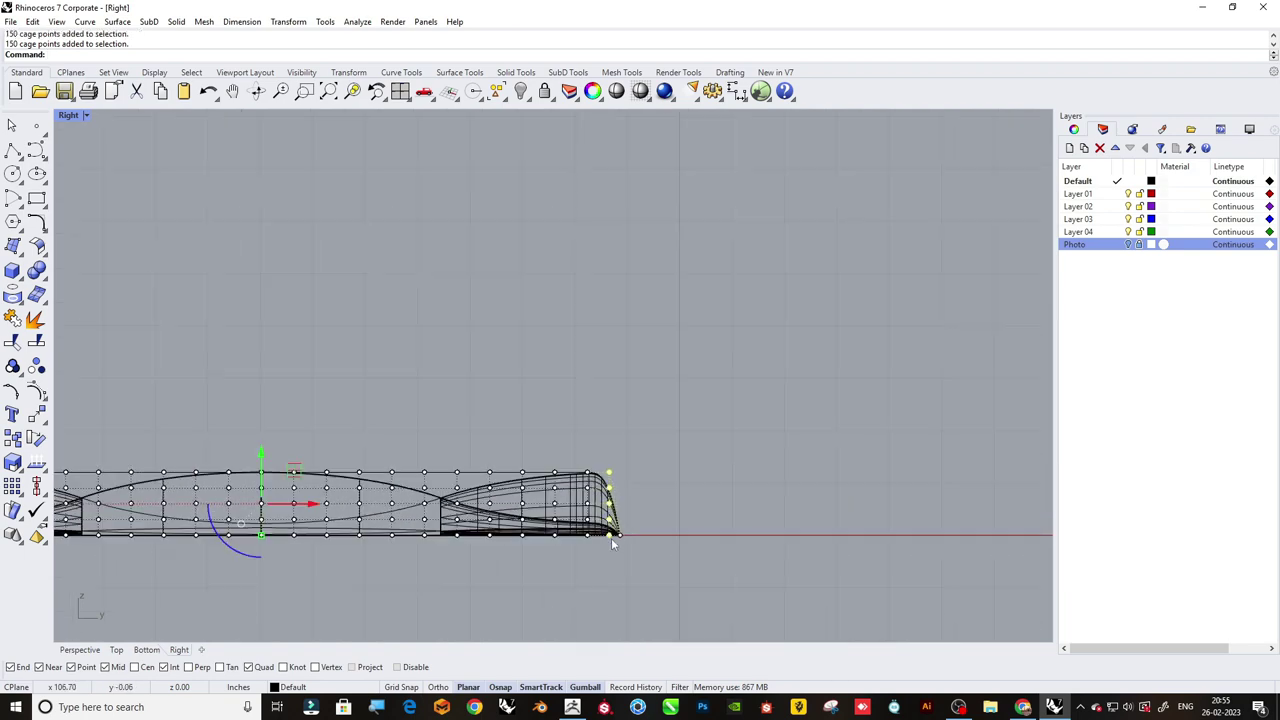
key(ctrl+shift+e)
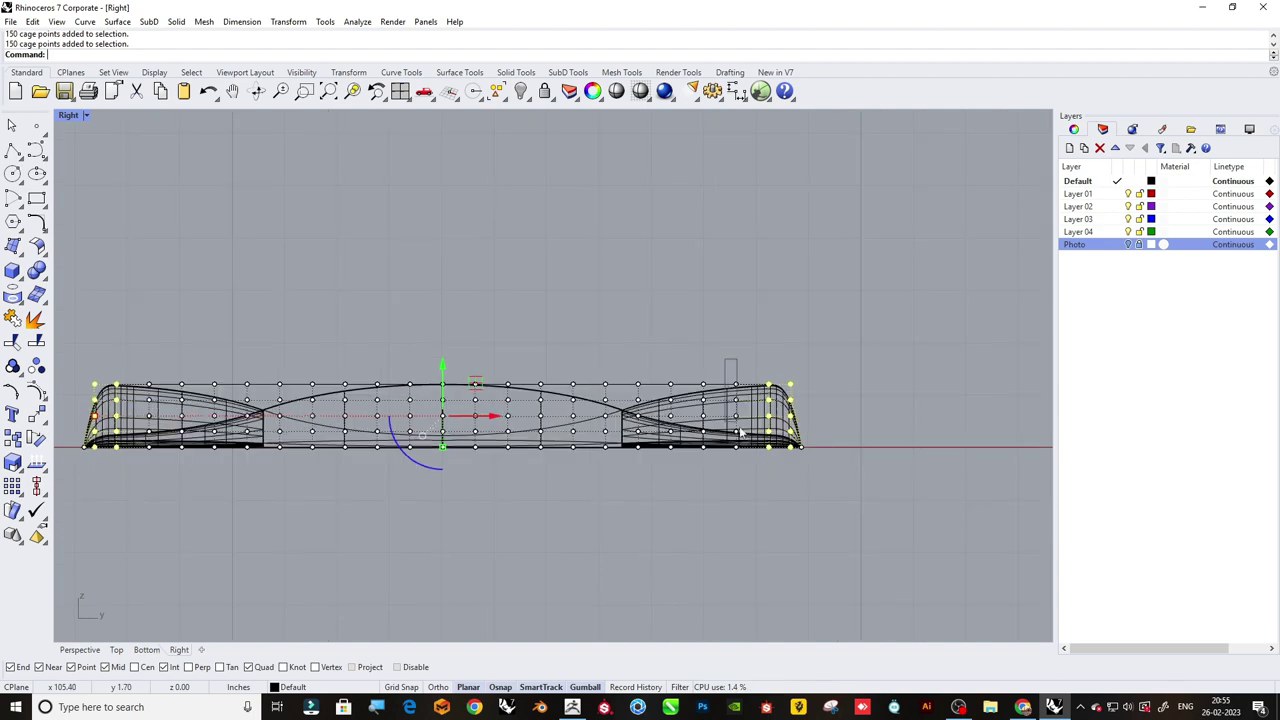
right_drag(474, 379, 474, 393)
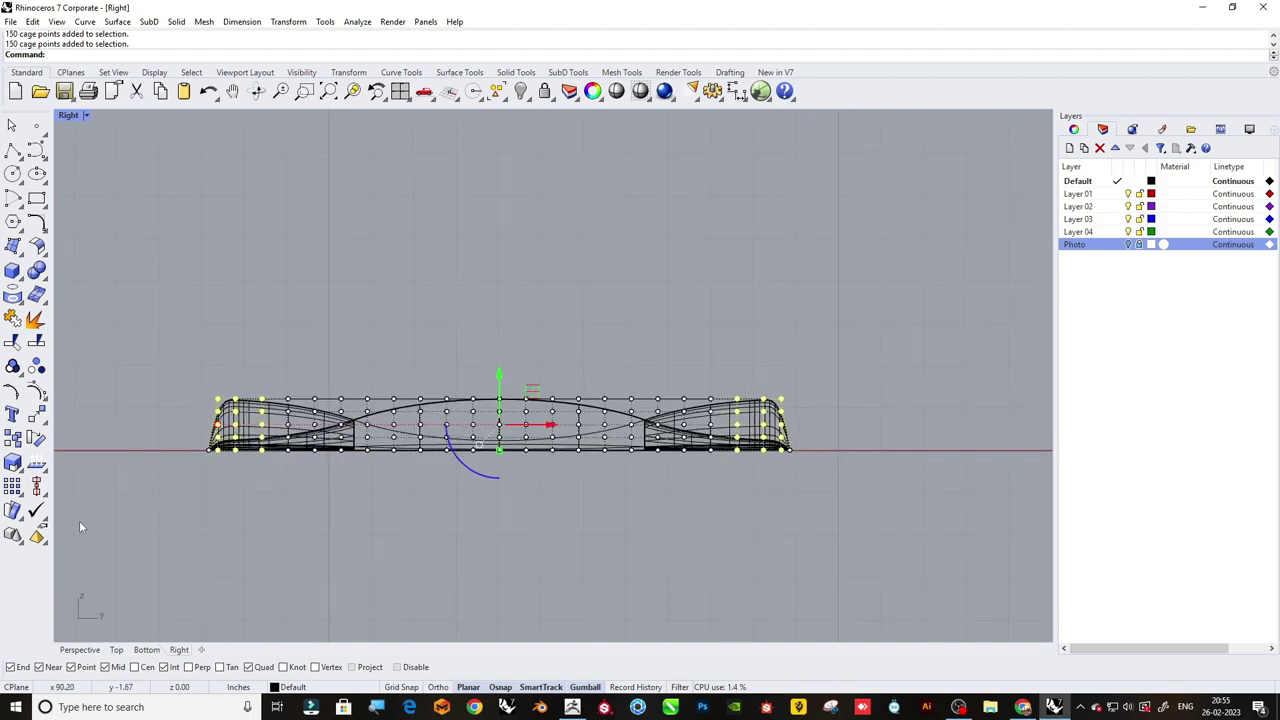
click(12, 462)
click(84, 470)
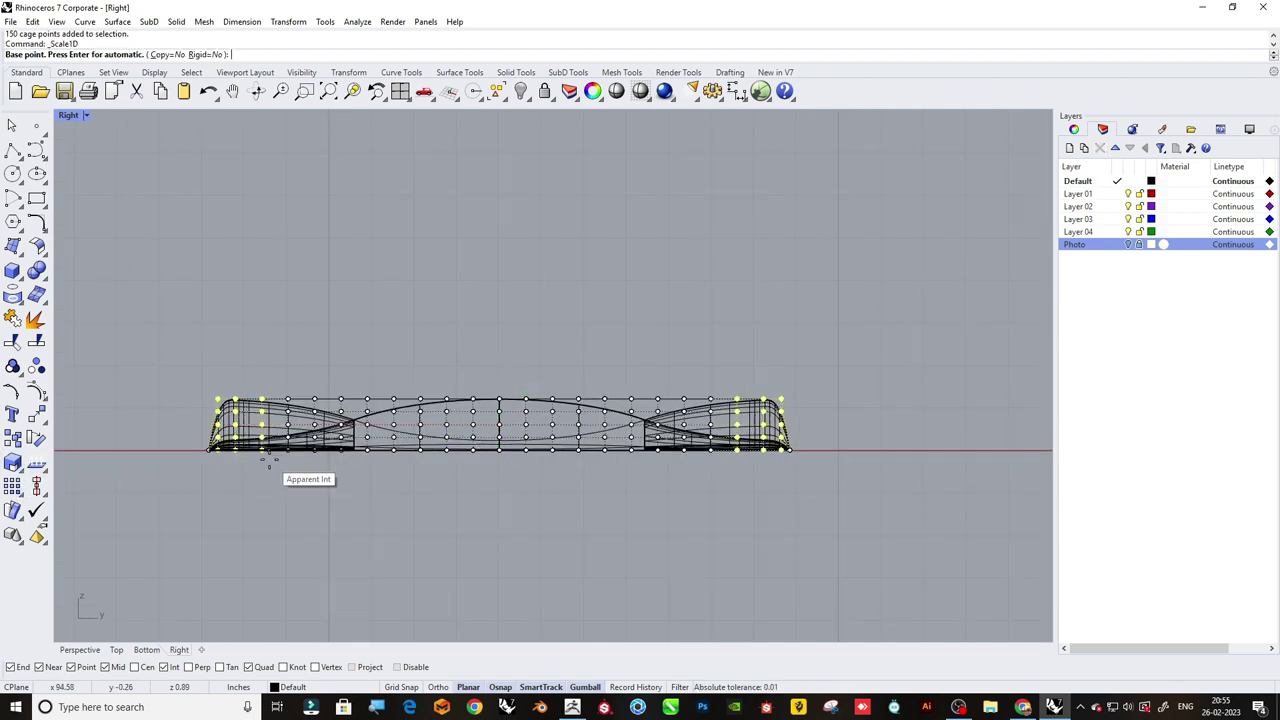
scroll(265, 458, up, 3)
click(252, 438)
right_drag(274, 283, 376, 369)
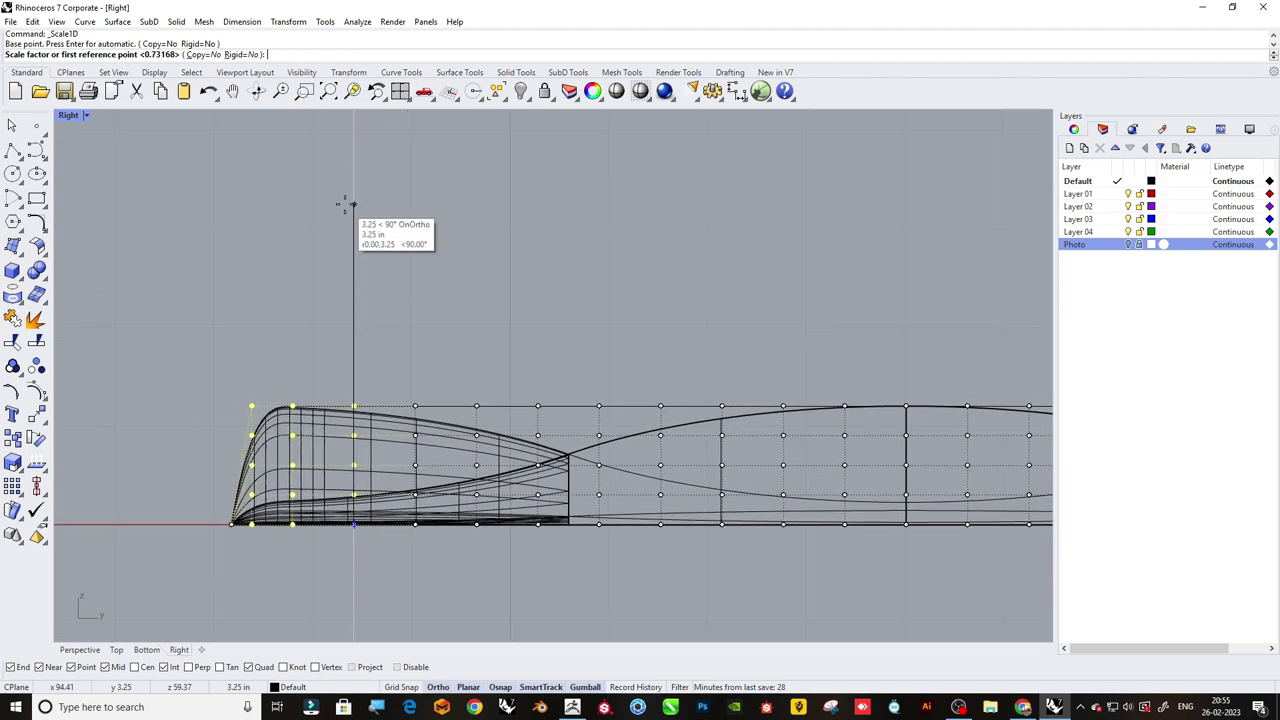
click(340, 285)
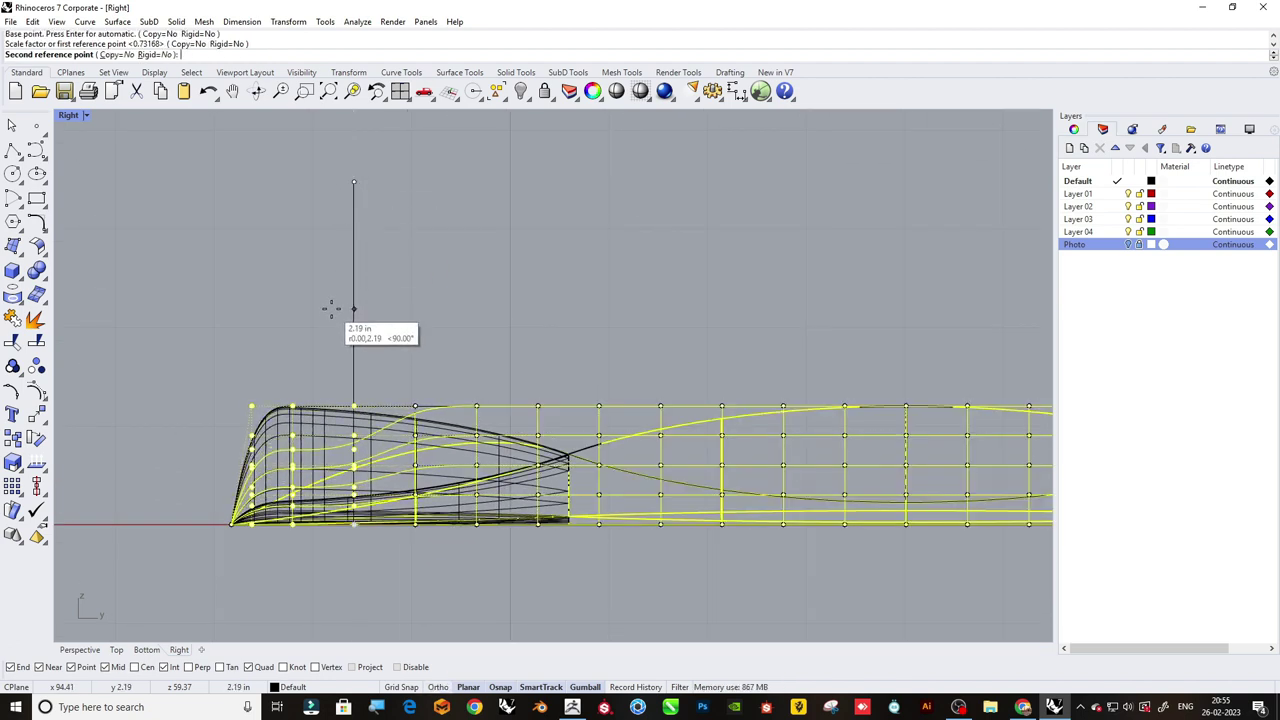
click(335, 305)
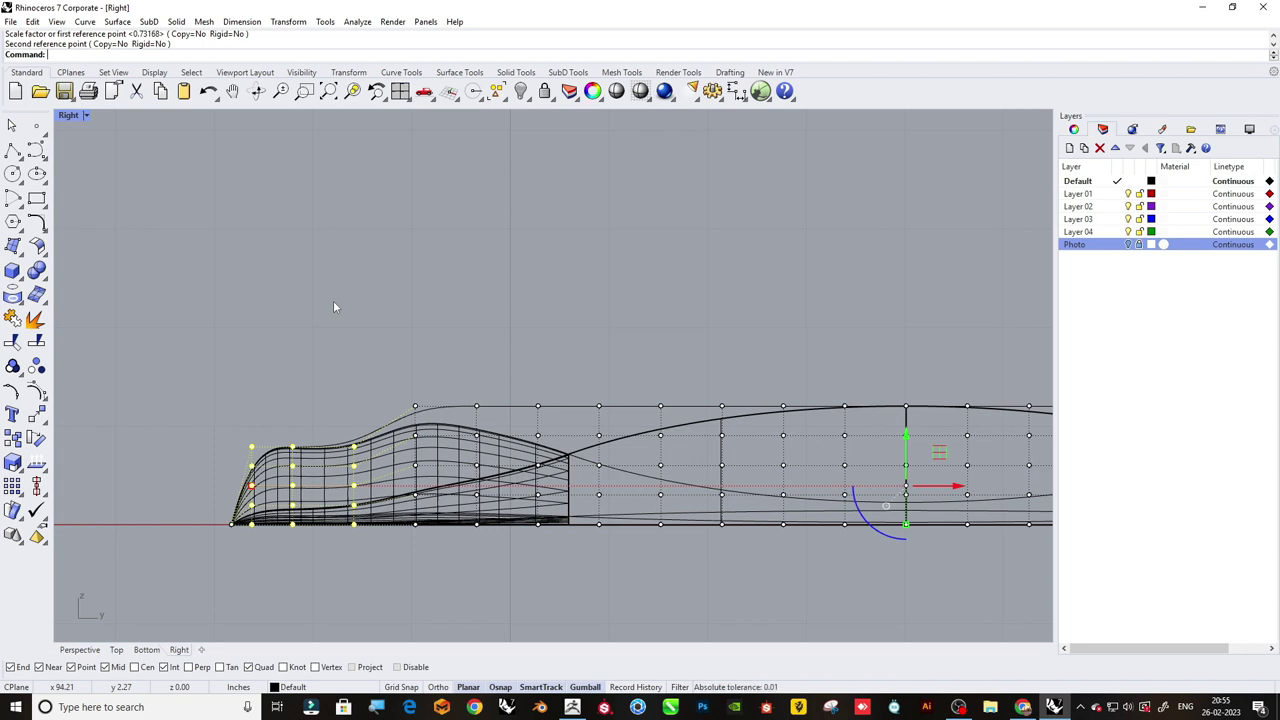
Shrink the end column vertically again from the cage's lower edge, then select the tip points.
key(Return)
scroll(257, 420, up, 2)
click(249, 409)
click(286, 146)
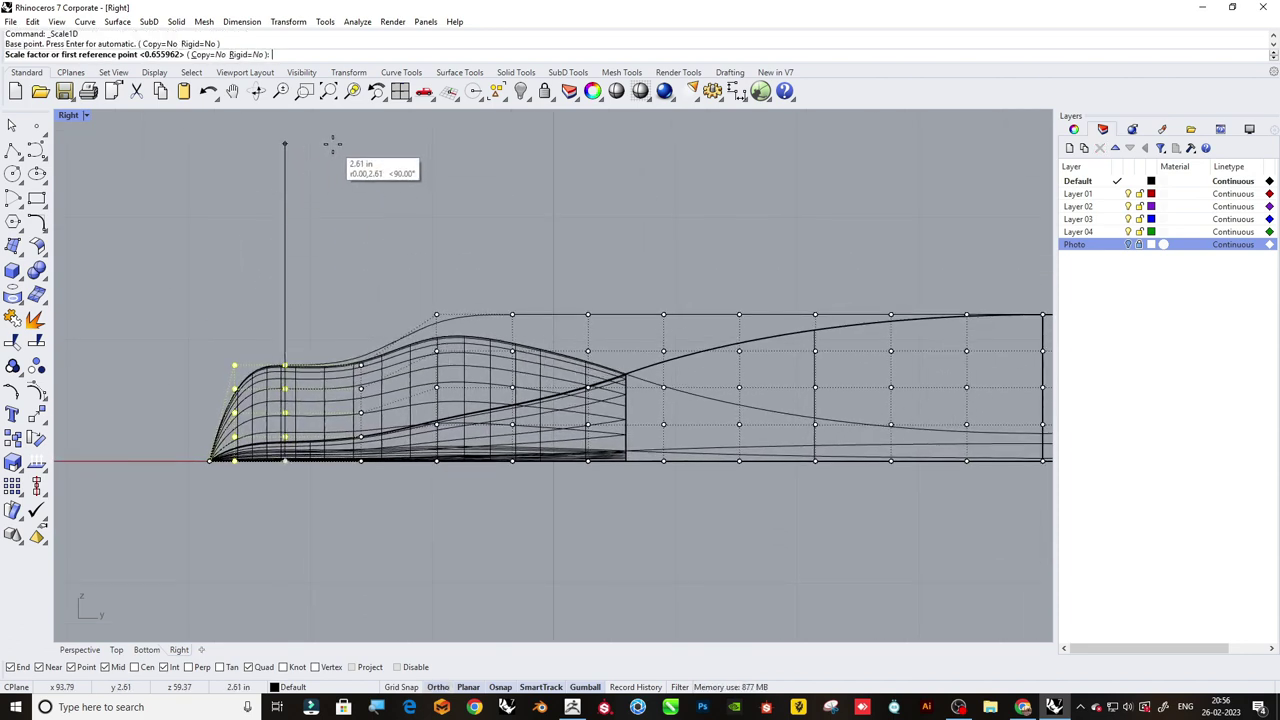
click(326, 266)
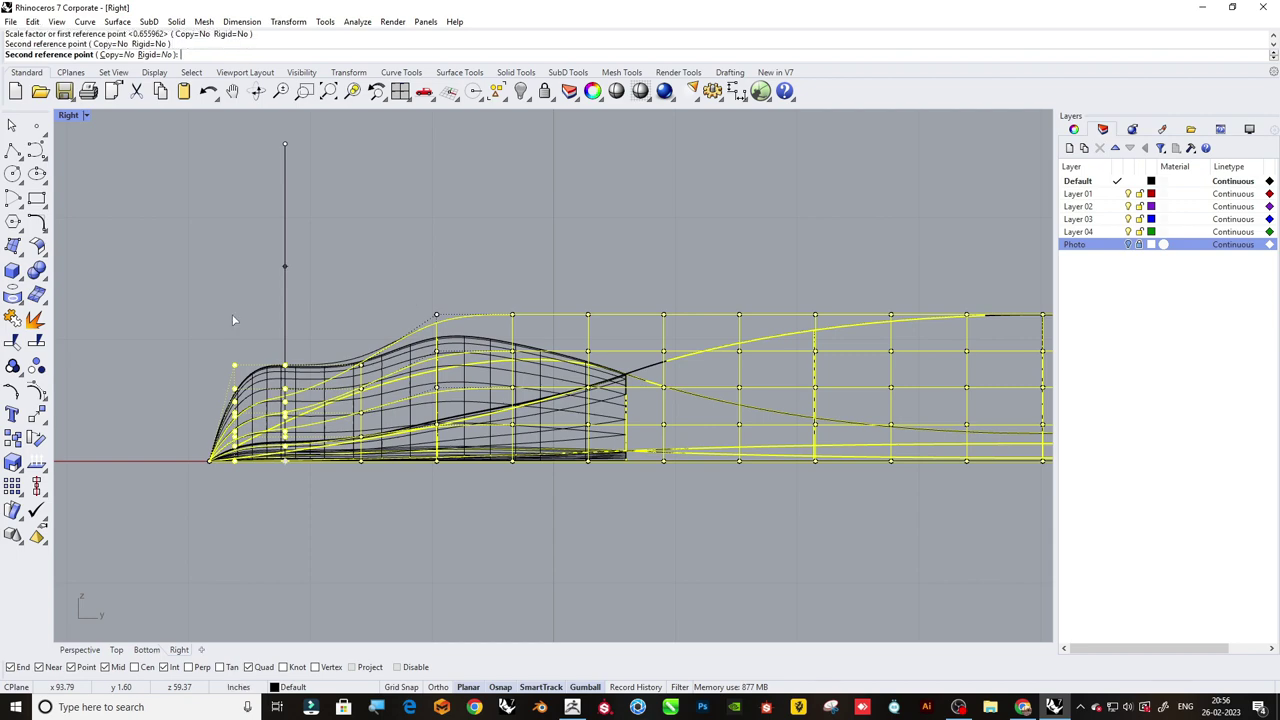
drag(224, 347, 243, 447)
Lower the tip column of cage points vertically with Scale1D from its bottom.
scroll(514, 396, down, 5)
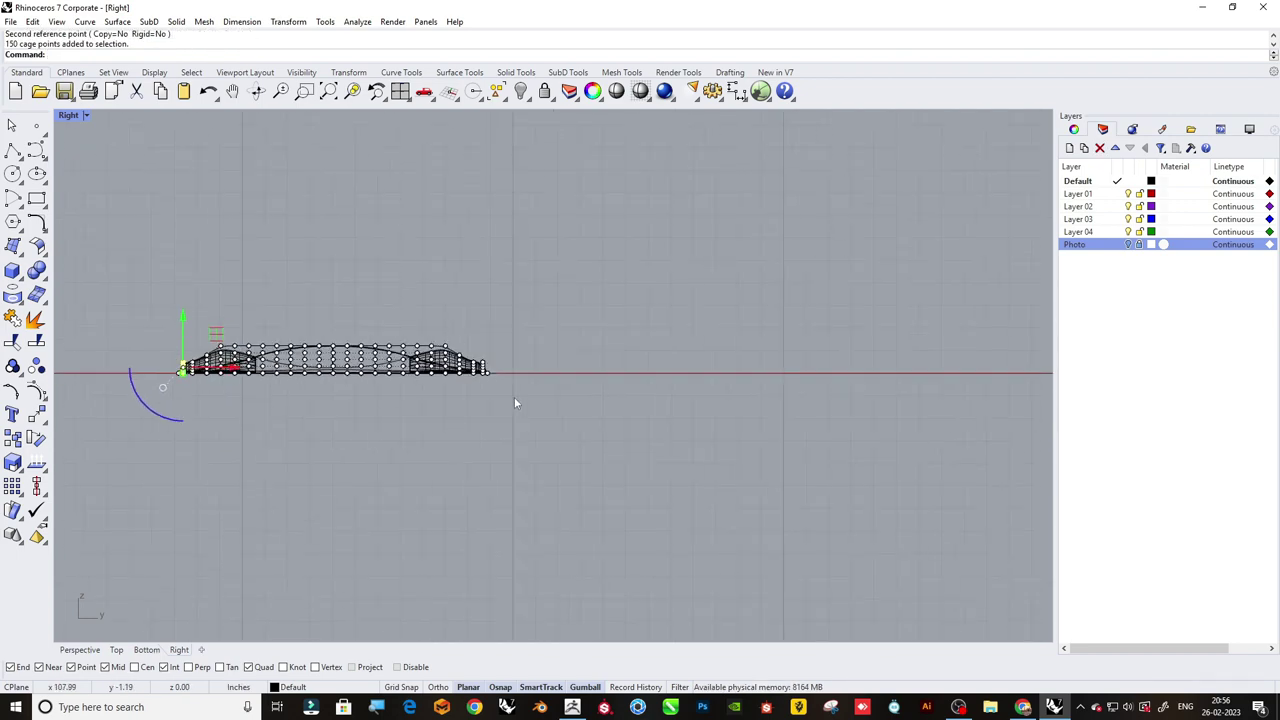
scroll(411, 300, up, 5)
drag(373, 257, 411, 363)
scroll(399, 348, up, 3)
right_click(403, 357)
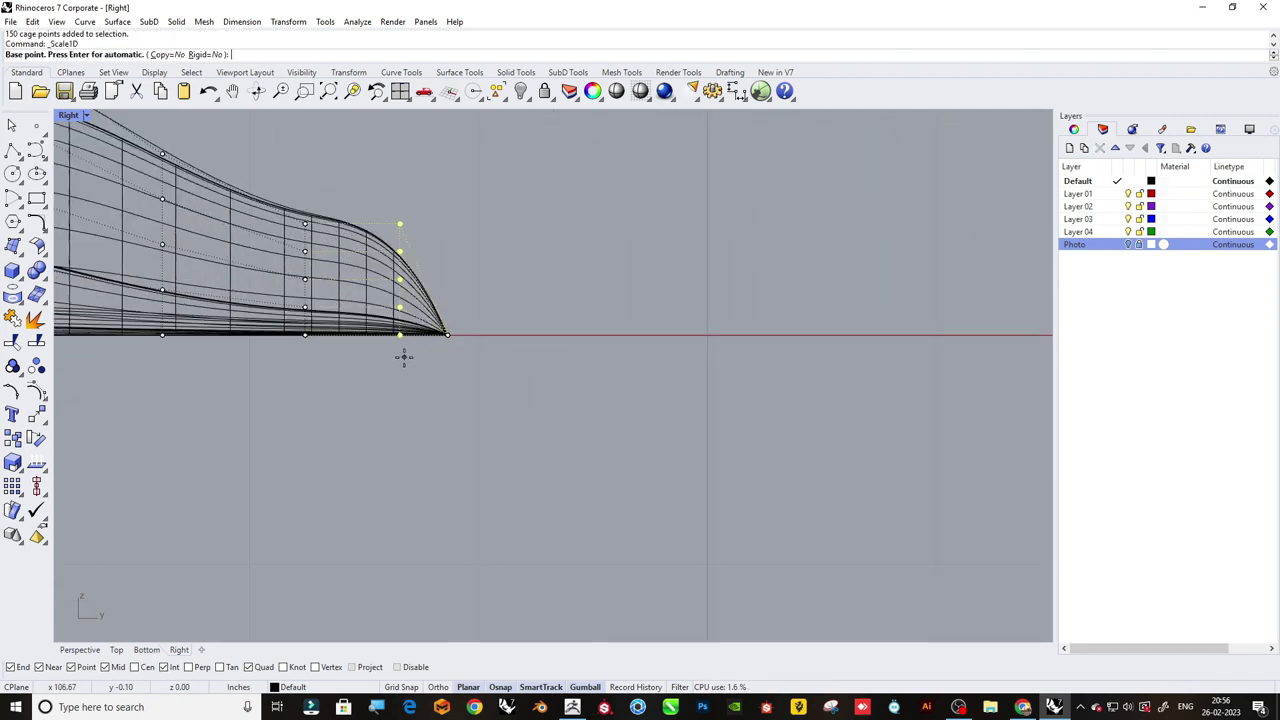
click(401, 338)
right_drag(401, 338, 471, 435)
click(471, 175)
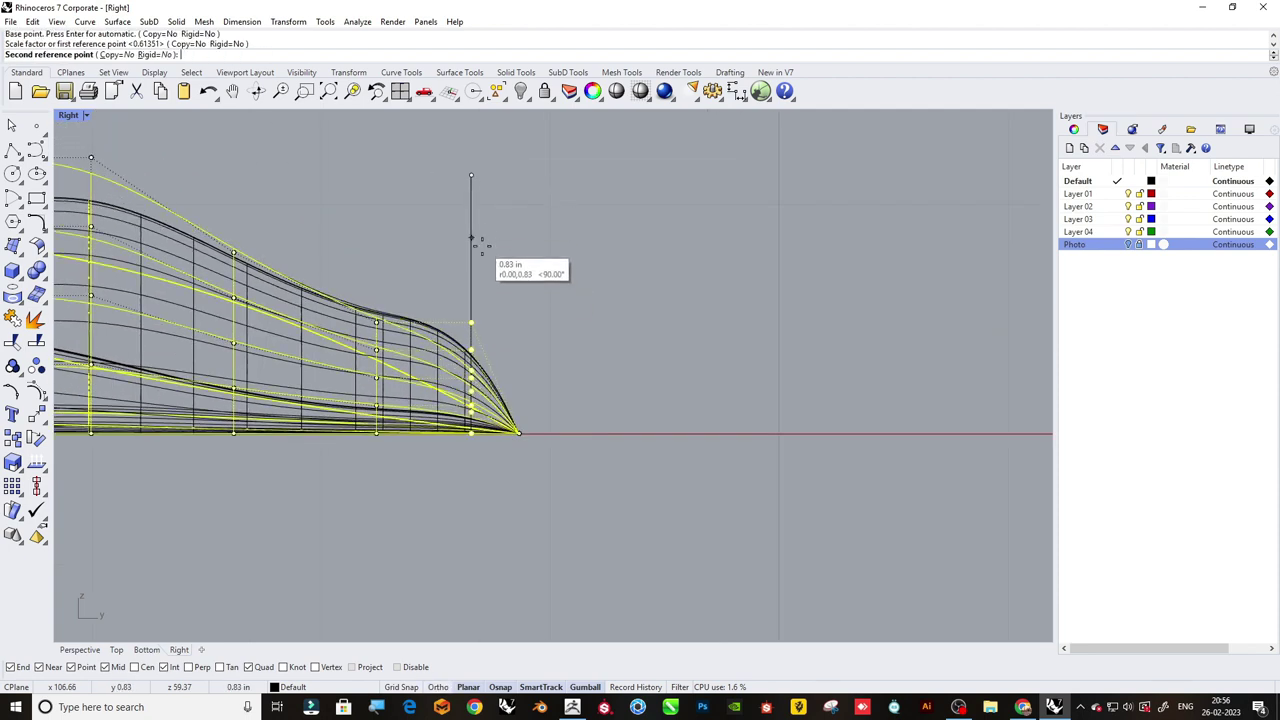
click(480, 348)
click(519, 285)
scroll(570, 270, down, 3)
scroll(640, 297, up, 2)
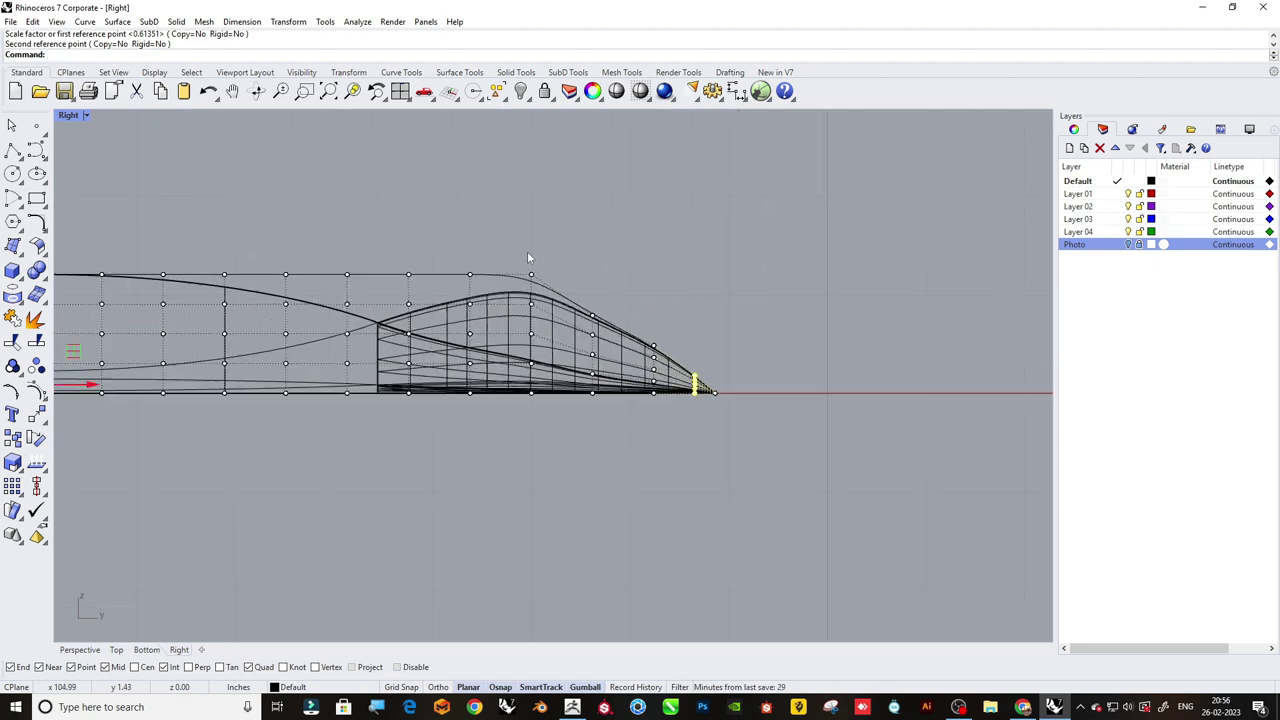
Shrink a column near the other end vertically from the cage bottom, with Ortho off.
drag(515, 251, 557, 461)
scroll(640, 380, down, 3)
scroll(393, 366, up, 3)
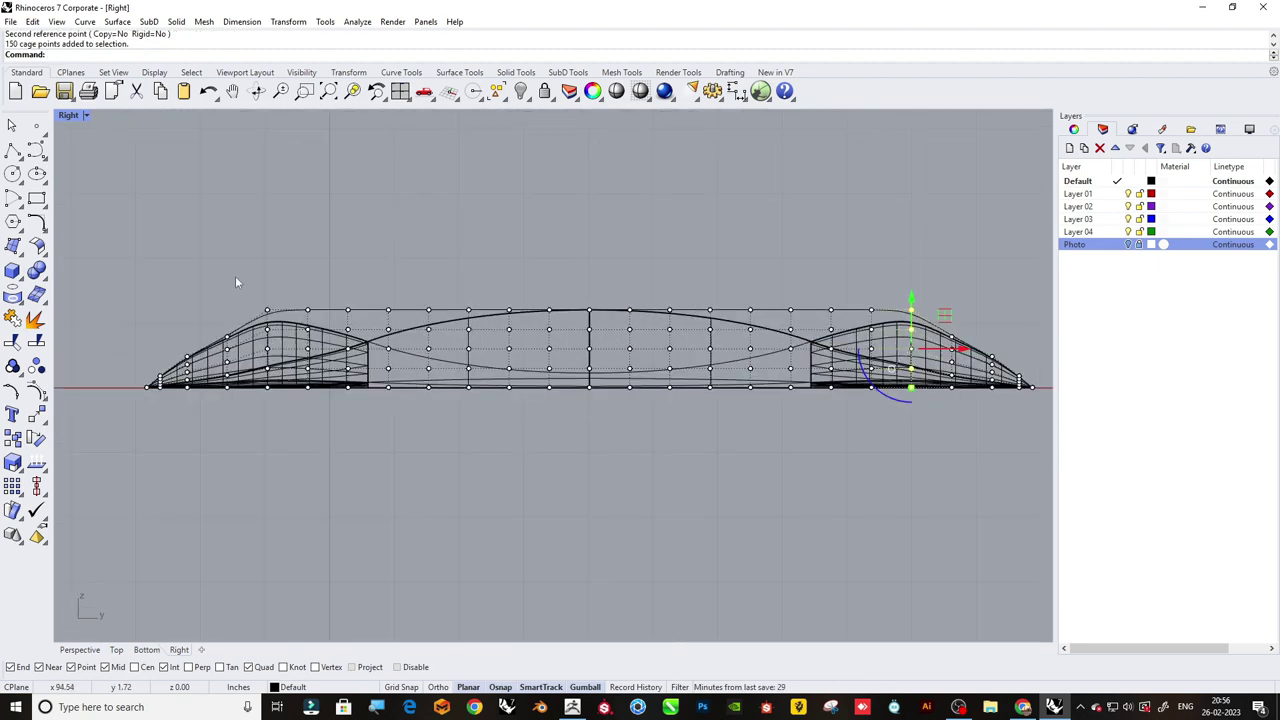
drag(296, 441, 296, 441)
key(Return)
scroll(262, 397, up, 3)
click(306, 380)
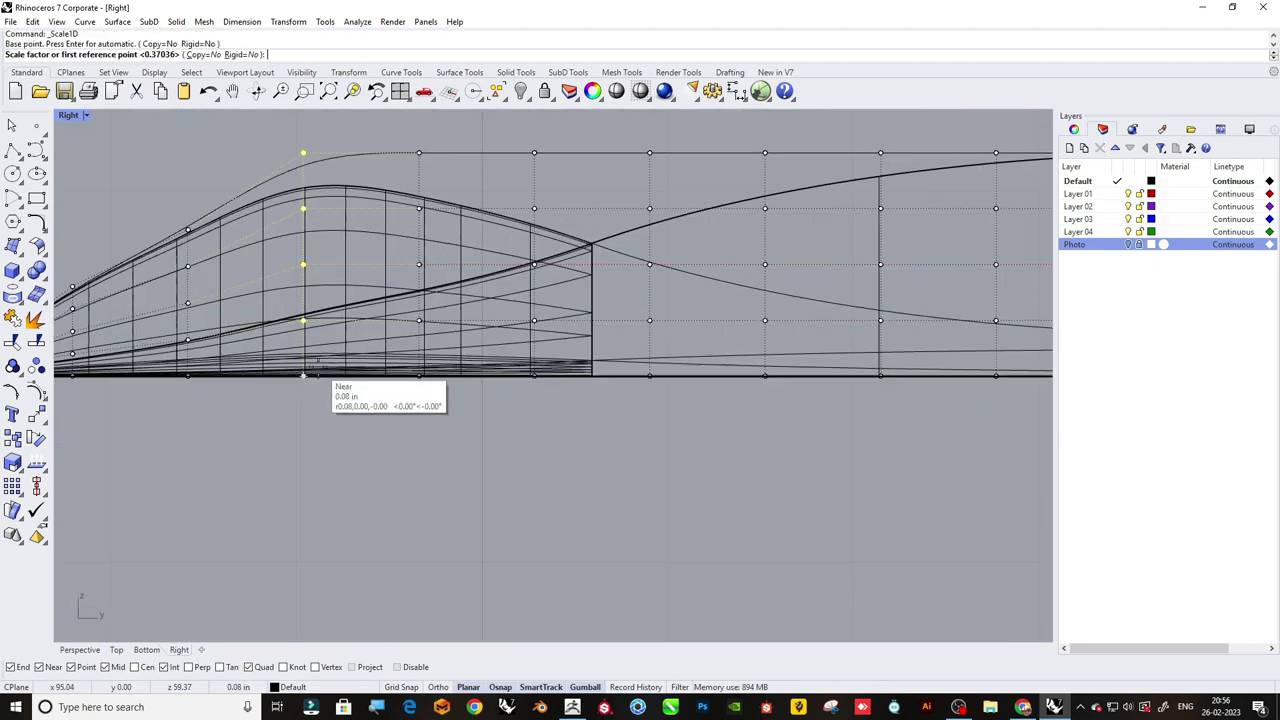
click(303, 153)
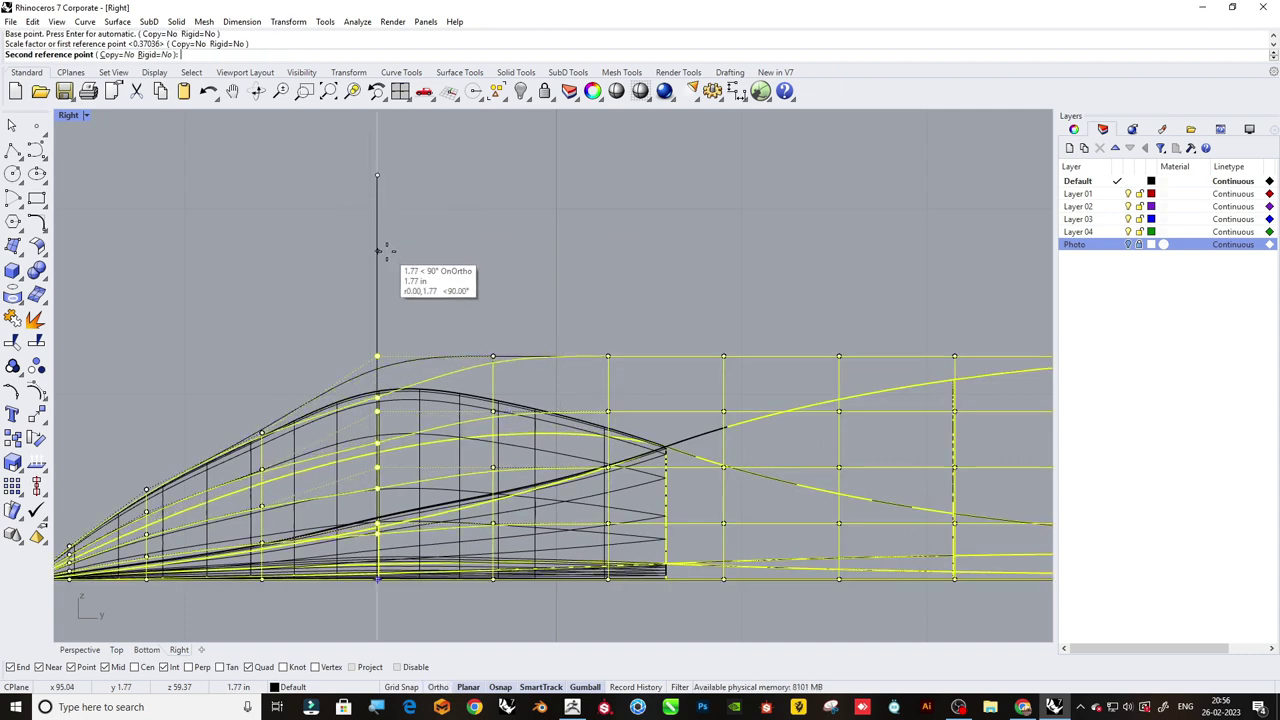
key(F8)
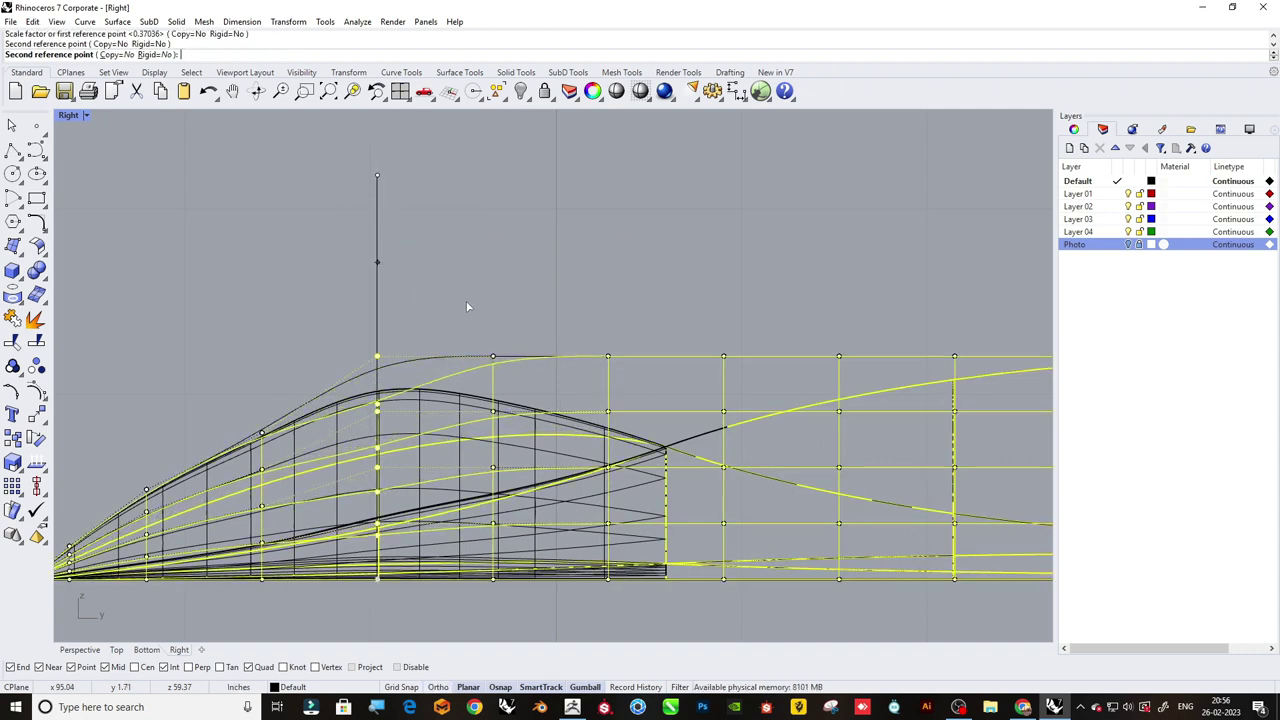
click(466, 306)
scroll(367, 257, down, 2)
Lower the far-end column of cage points vertically to a smaller height.
drag(348, 262, 378, 483)
scroll(378, 483, down, 3)
scroll(721, 355, up, 3)
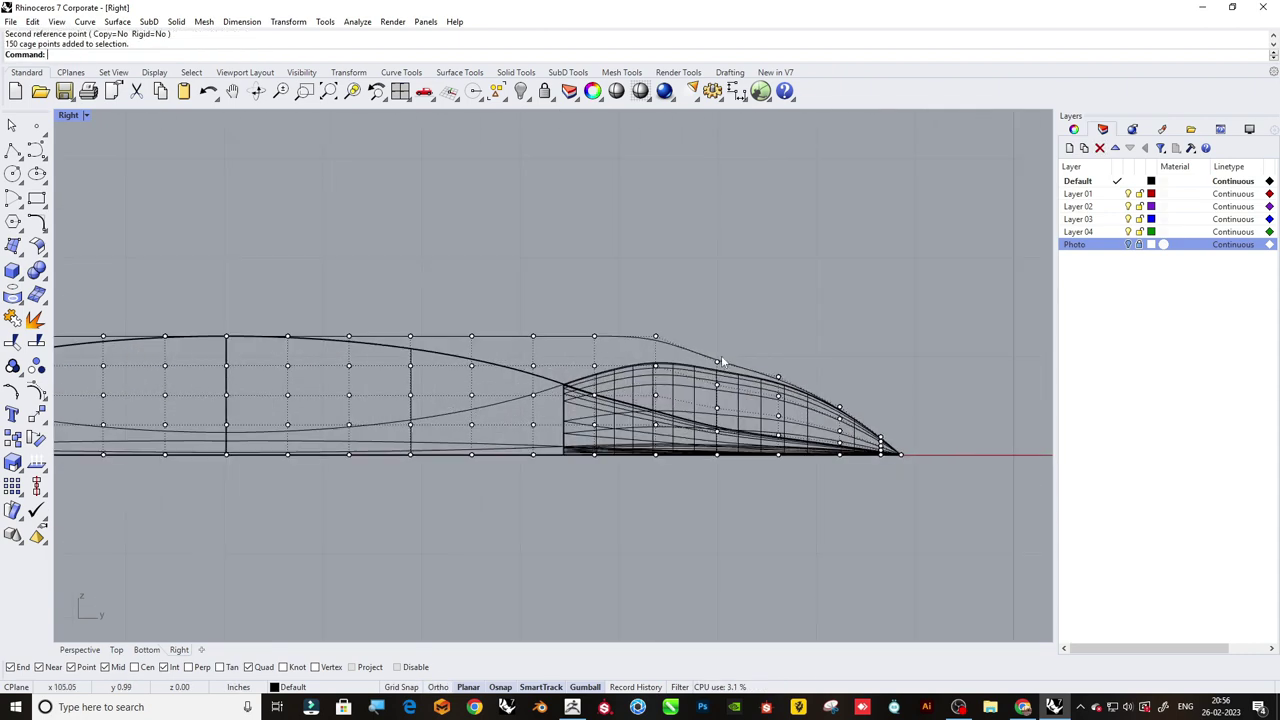
click(662, 481)
scroll(672, 230, up, 3)
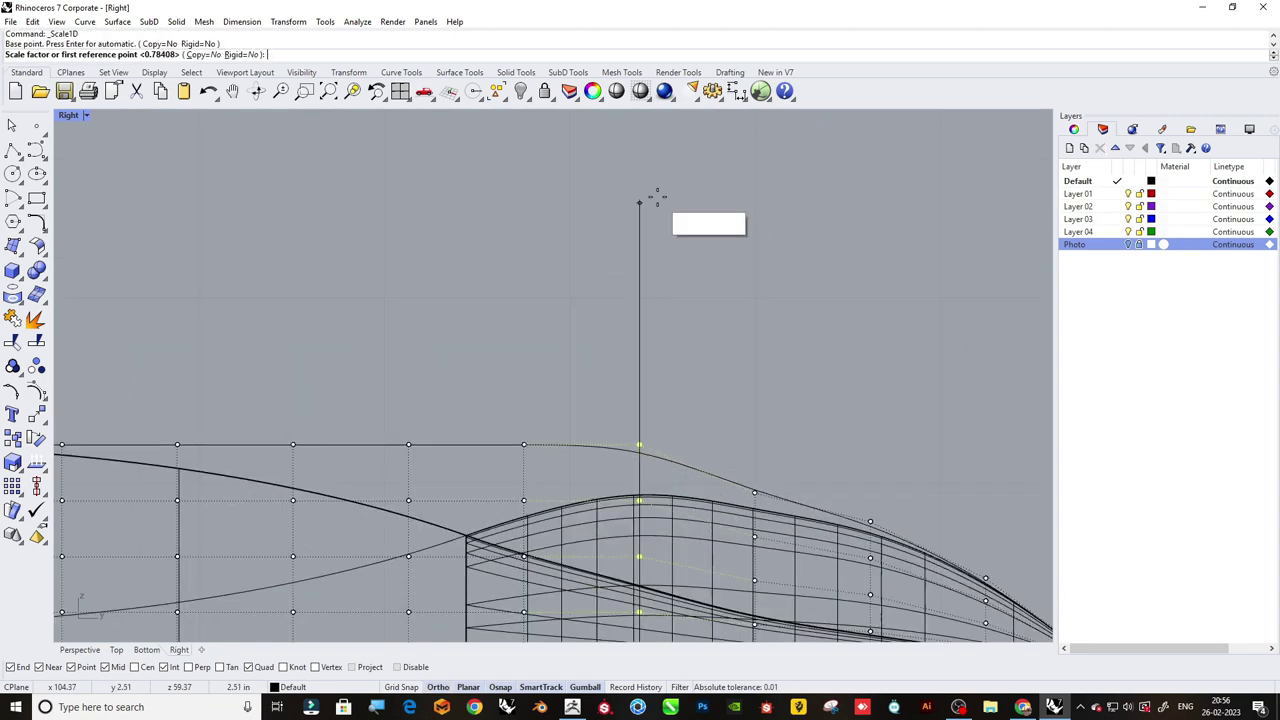
click(640, 185)
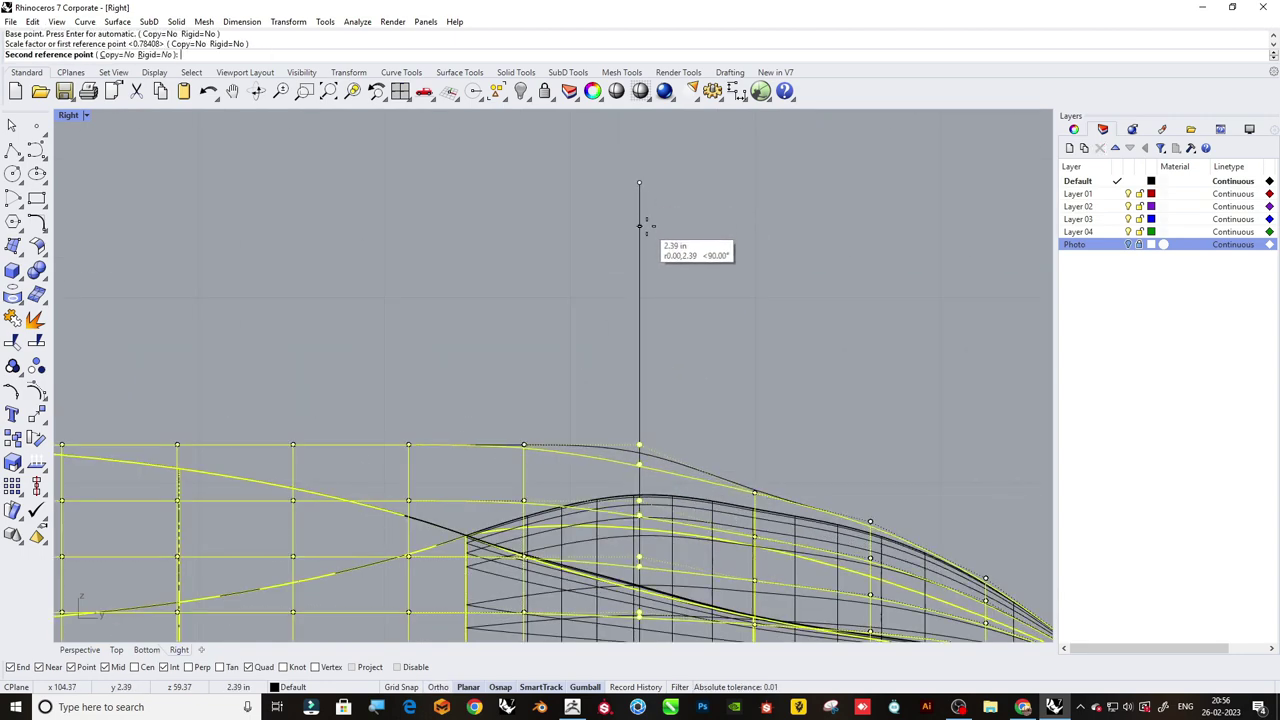
click(640, 226)
scroll(648, 230, down, 3)
scroll(652, 231, down, 1)
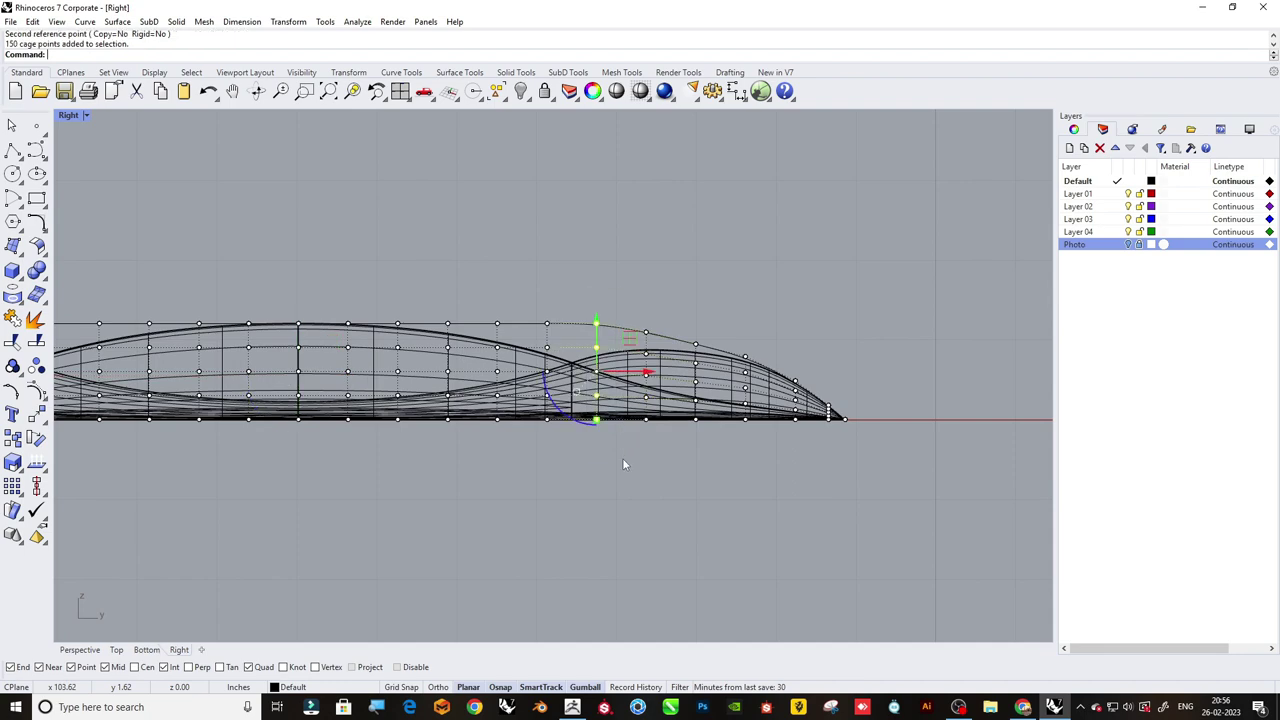
scroll(622, 463, down, 3)
scroll(310, 387, up, 2)
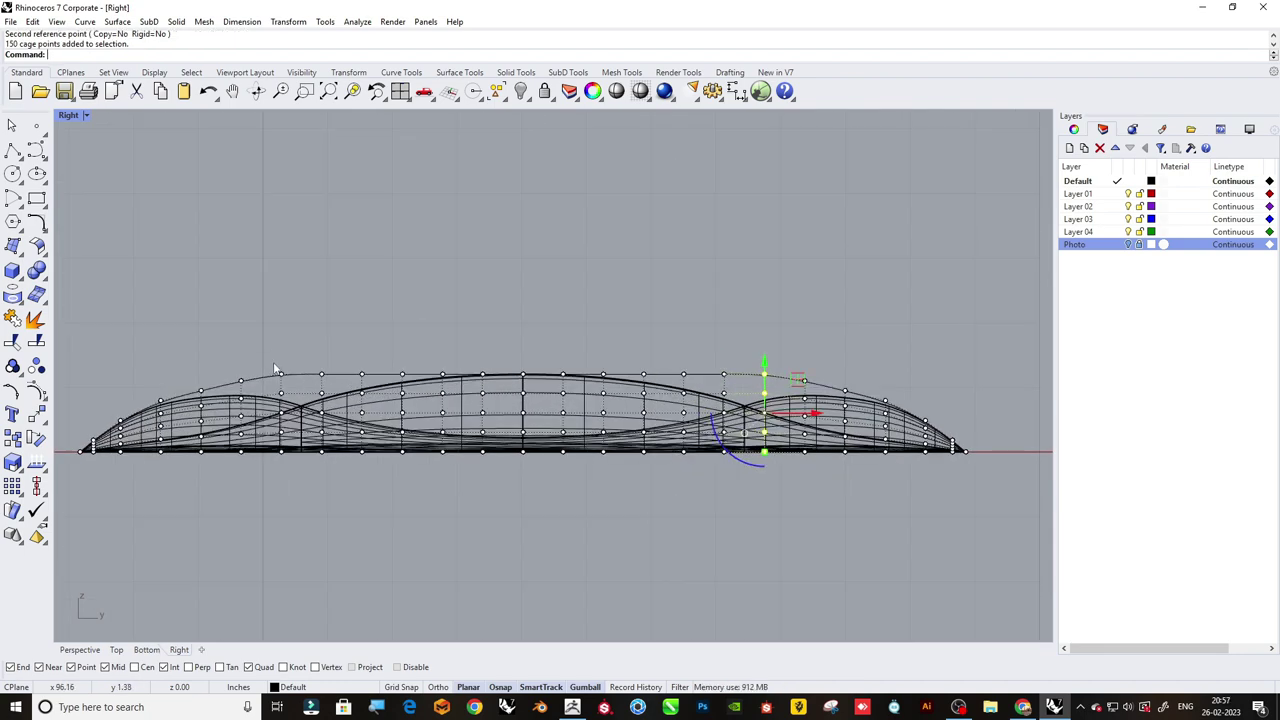
Scale a left-side column of cage points down vertically from the cage bottom.
mouse_move(273, 358)
mouse_down()
mouse_move(282, 497)
mouse_move(308, 505)
mouse_up()
scroll(280, 450, up, 5)
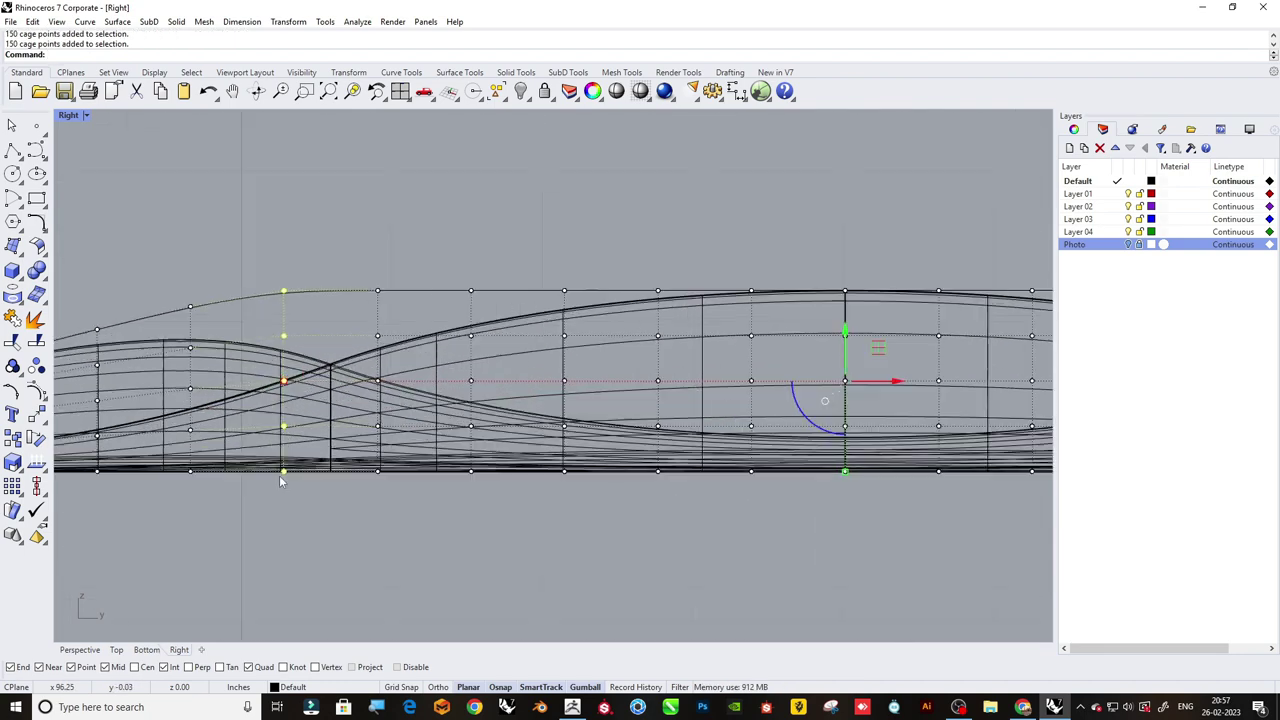
key(Return)
click(283, 457)
scroll(327, 253, up, 1)
click(327, 253)
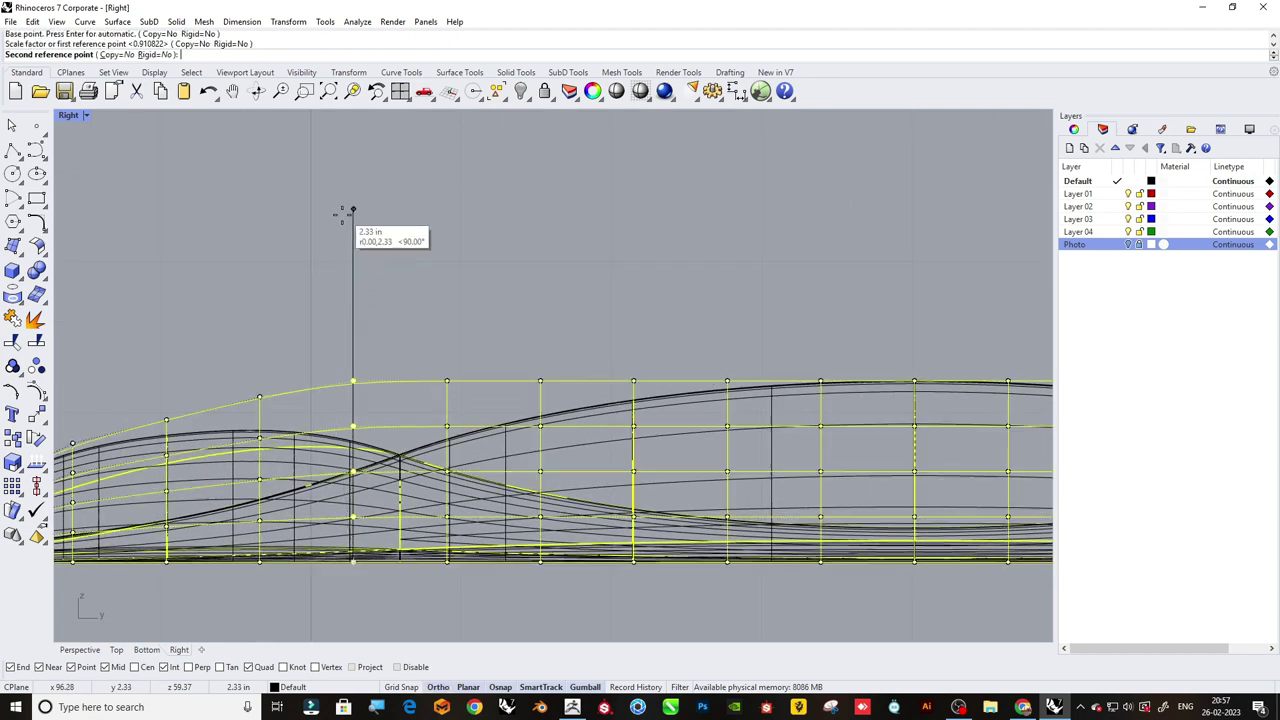
click(350, 220)
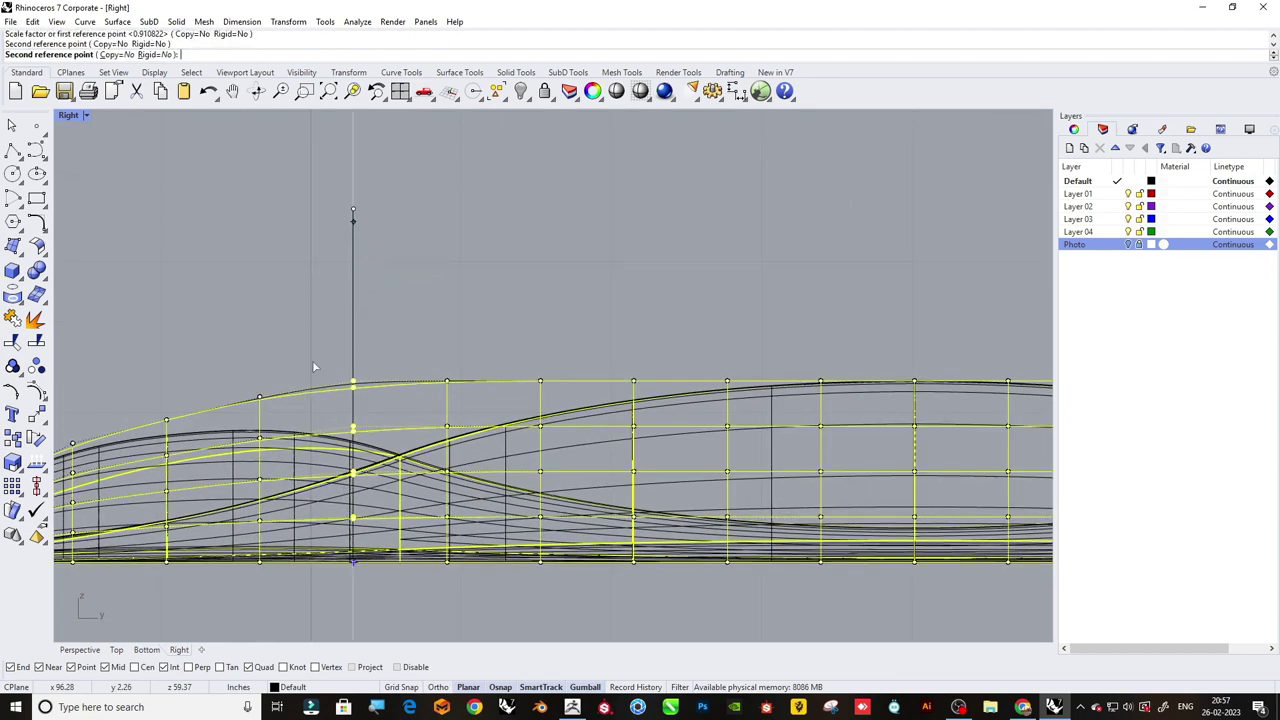
click(311, 374)
Delete the short strip's control cage.
scroll(413, 294, down, 2)
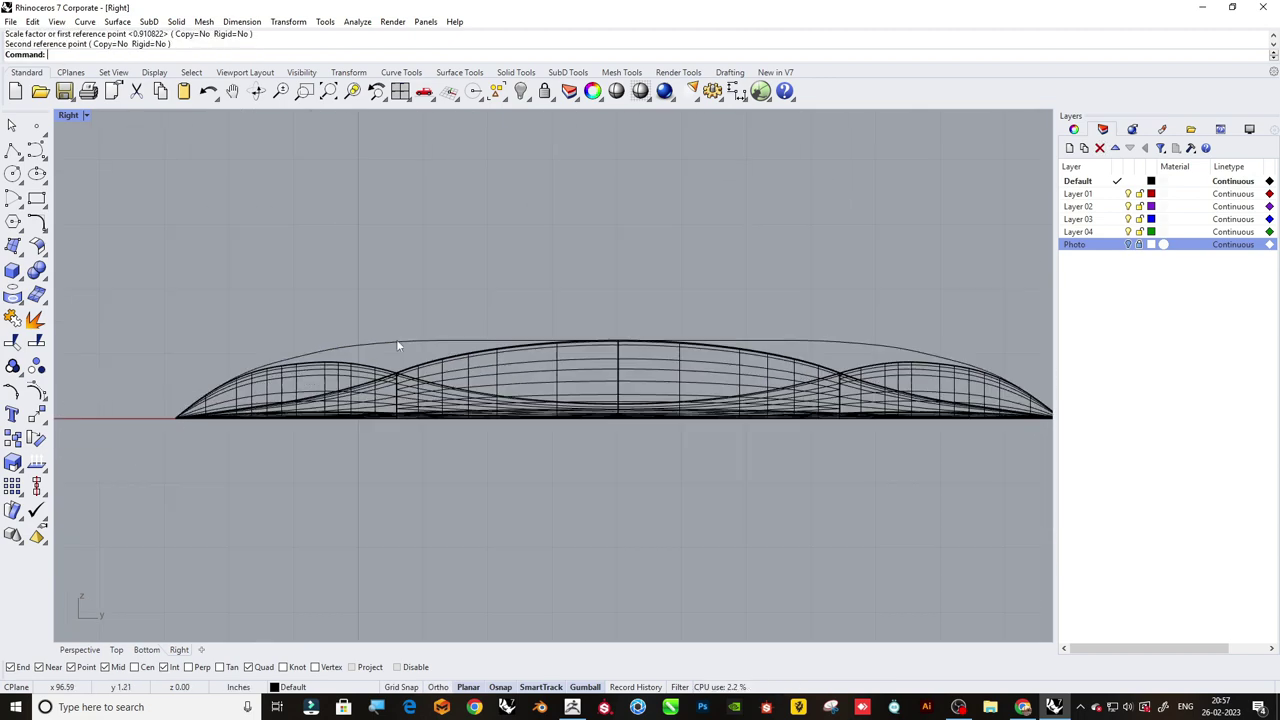
scroll(396, 339, down, 3)
key(Delete)
scroll(478, 355, down, 3)
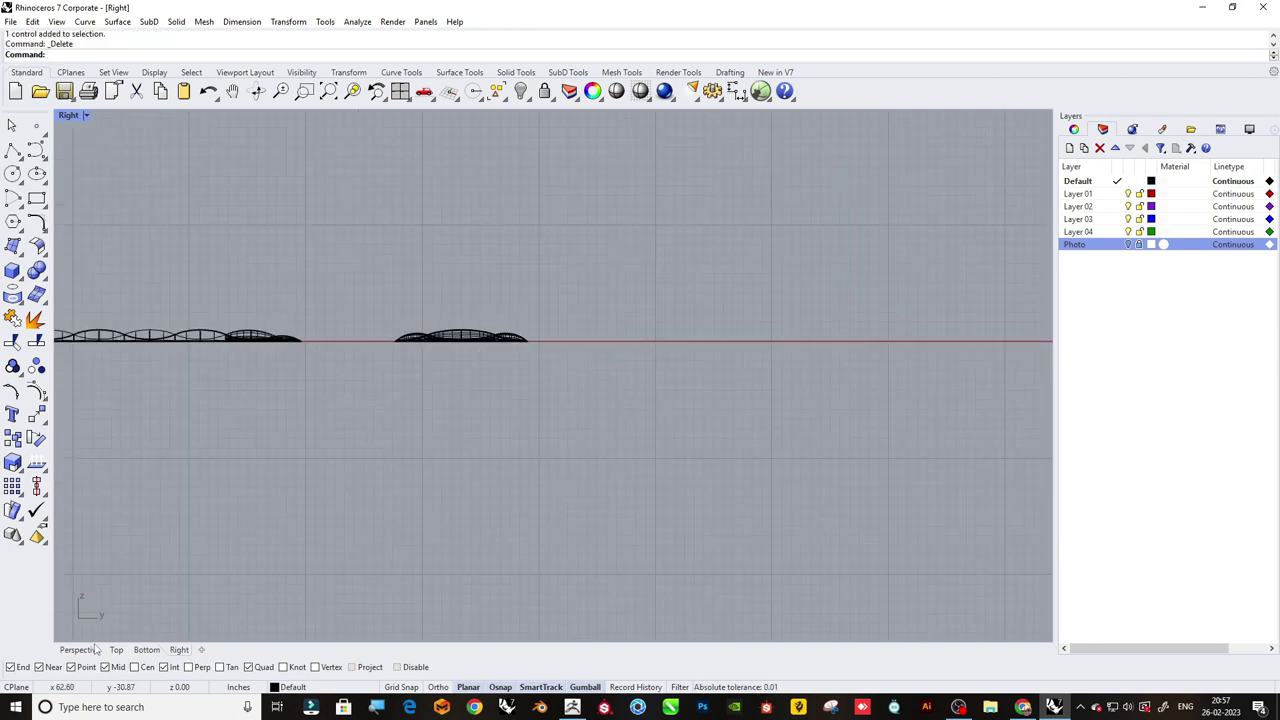
Flow the large lens-tile relief panel from its base edge onto the vase body.
mouse_move(557, 273)
right_down()
mouse_move(802, 319)
mouse_move(518, 37)
right_up()
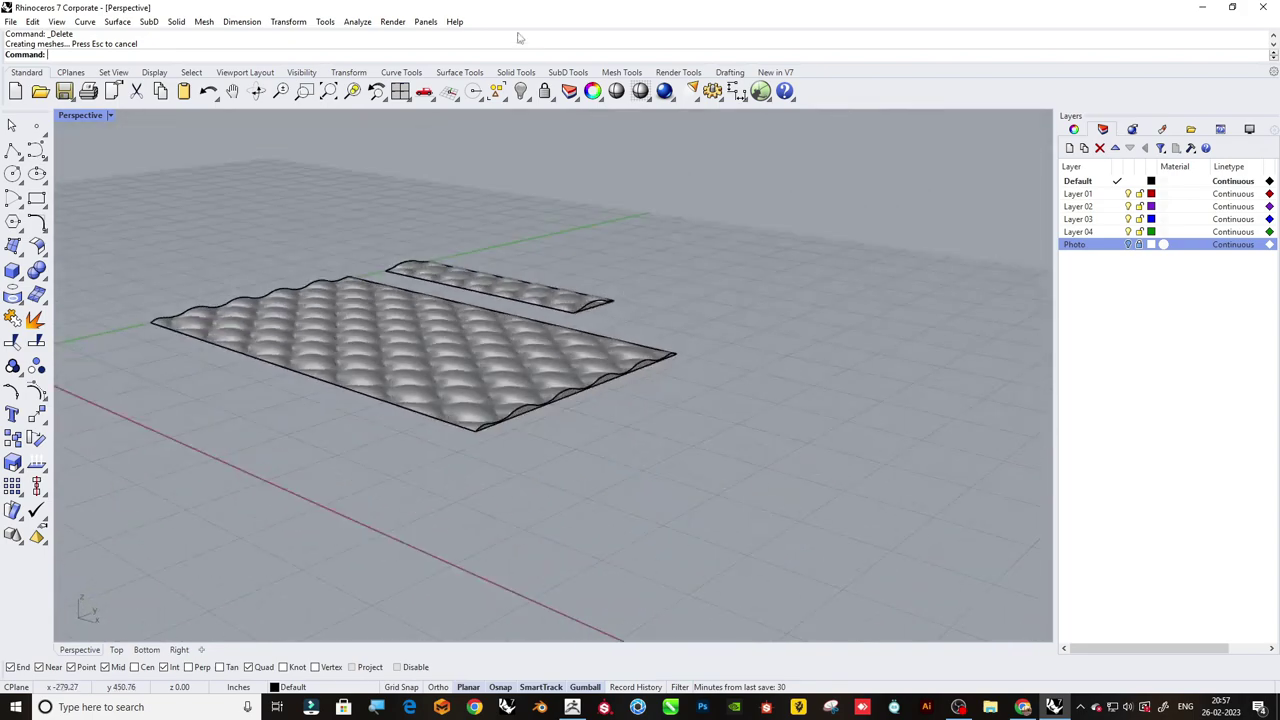
click(309, 21)
click(320, 321)
scroll(572, 380, up, 3)
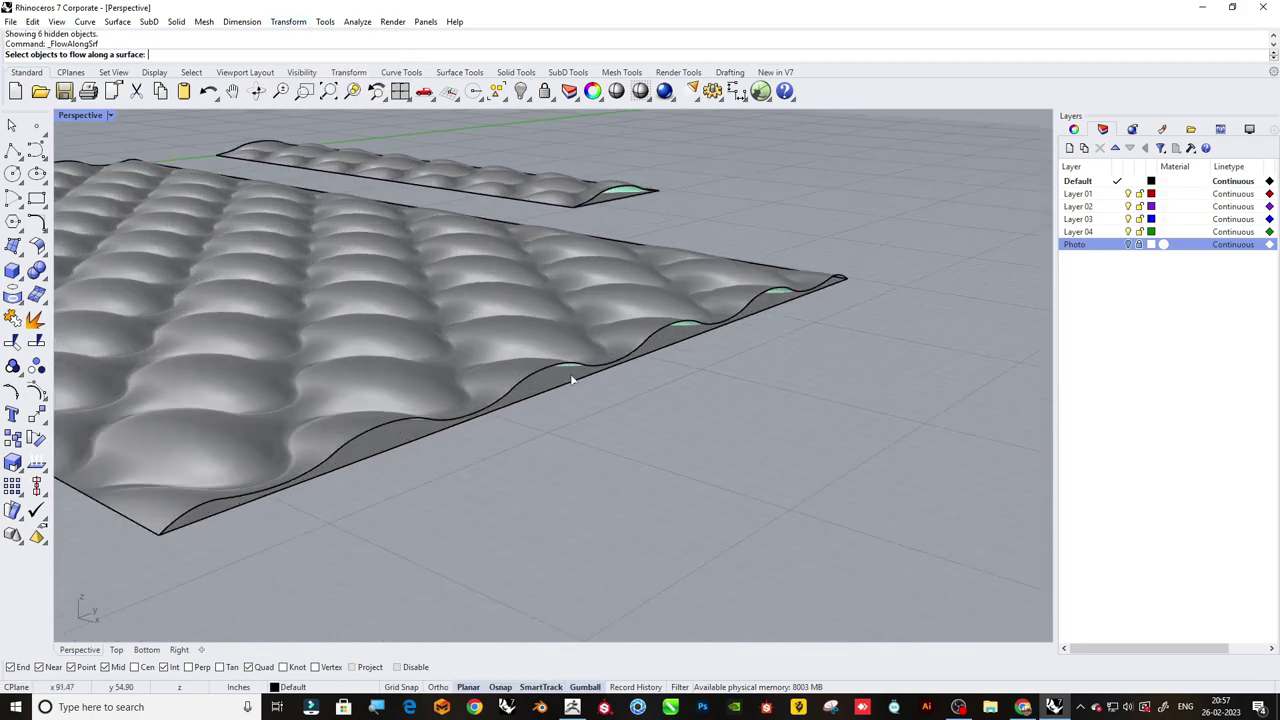
click(567, 364)
key(Return)
click(585, 375)
scroll(827, 321, down, 5)
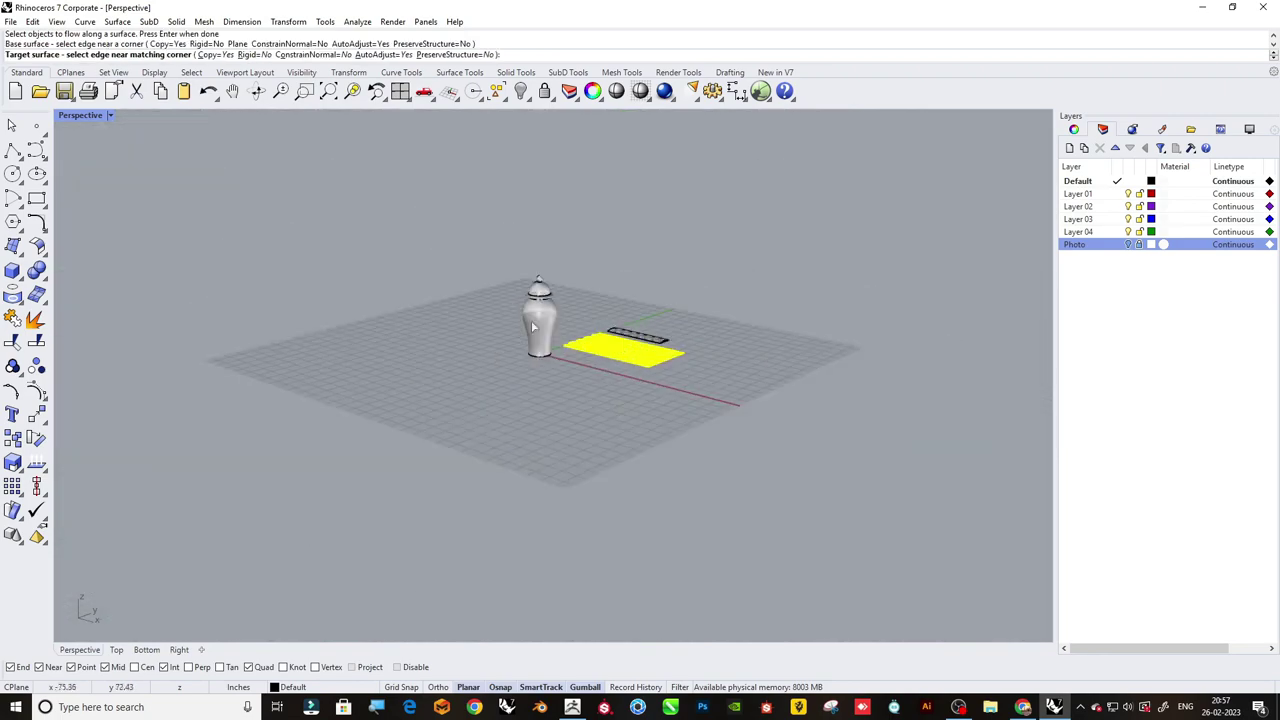
scroll(557, 387, up, 3)
scroll(550, 383, up, 3)
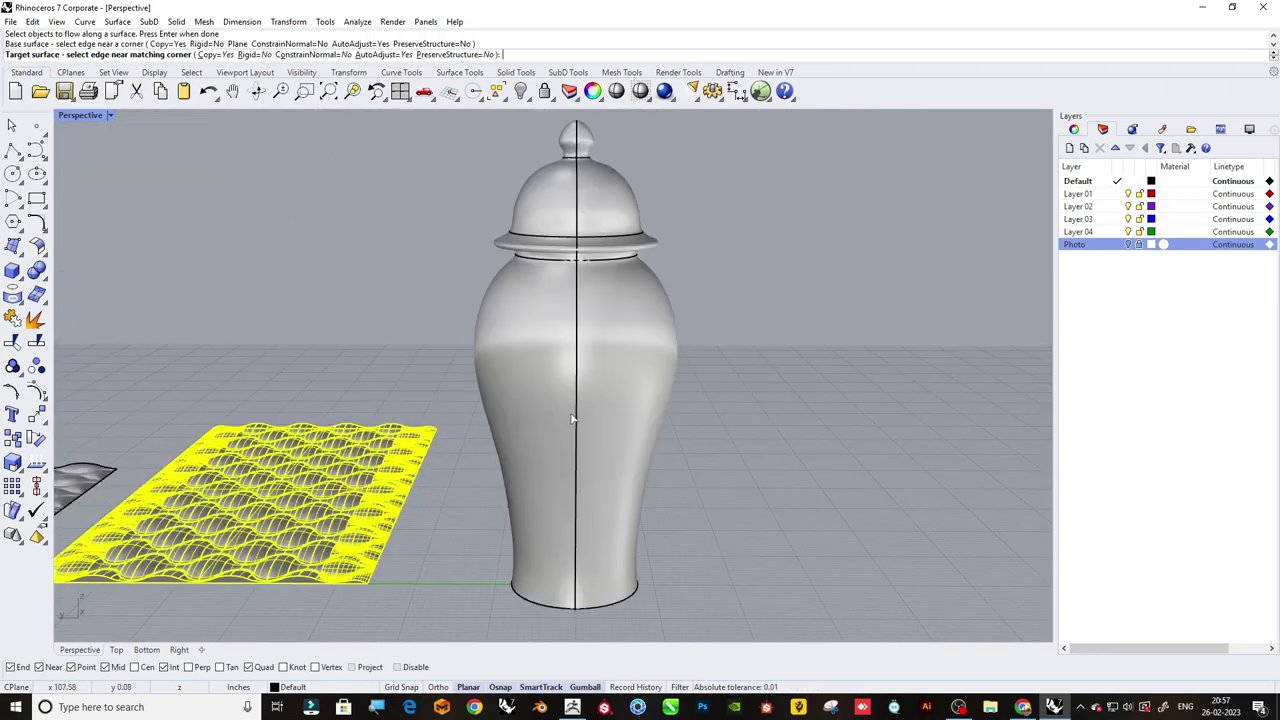
click(569, 412)
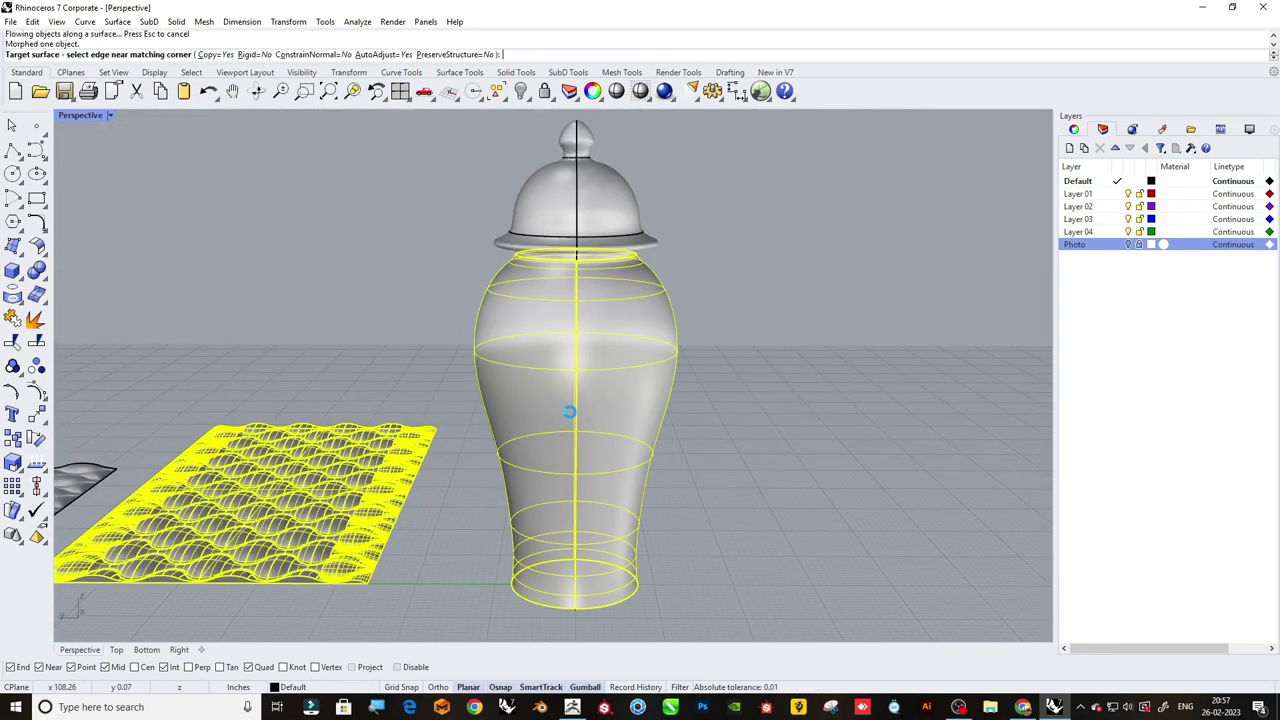
Orbit and zoom to inspect the dimpled relief on the vase body.
right_drag(569, 412, 300, 290)
scroll(233, 251, up, 3)
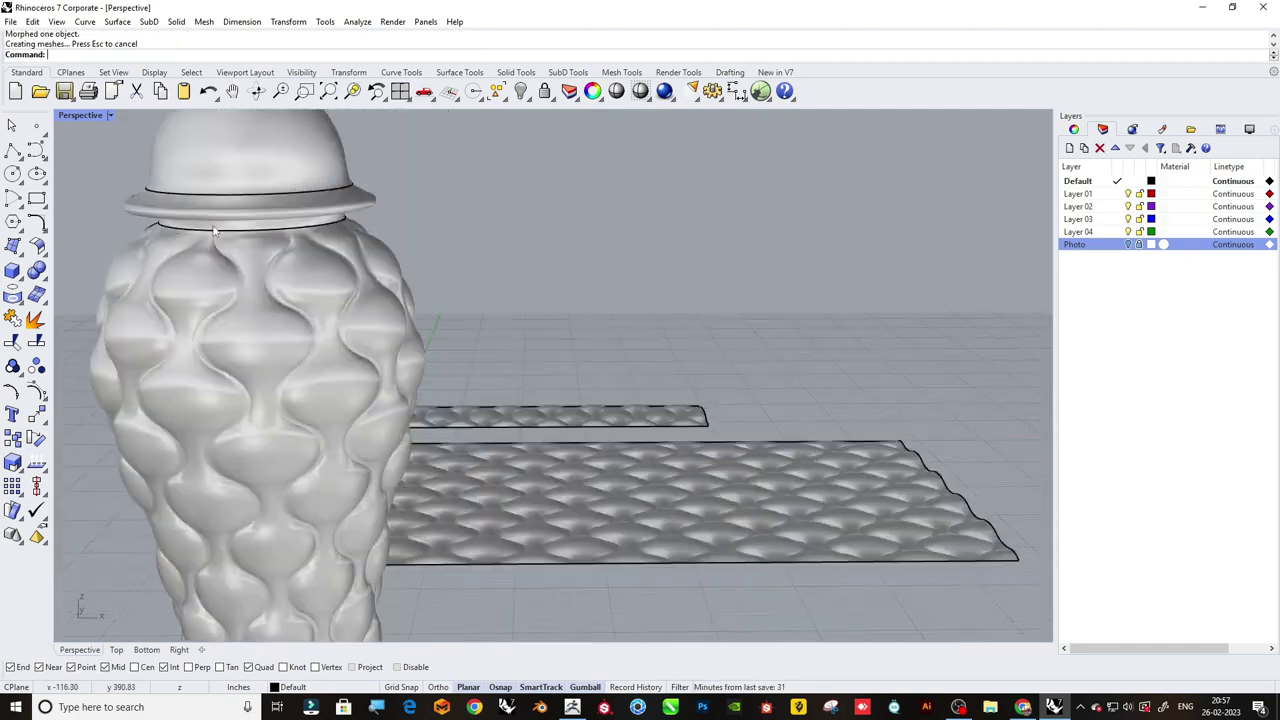
scroll(233, 251, up, 3)
scroll(233, 251, down, 5)
scroll(255, 302, down, 3)
right_drag(544, 332, 412, 378)
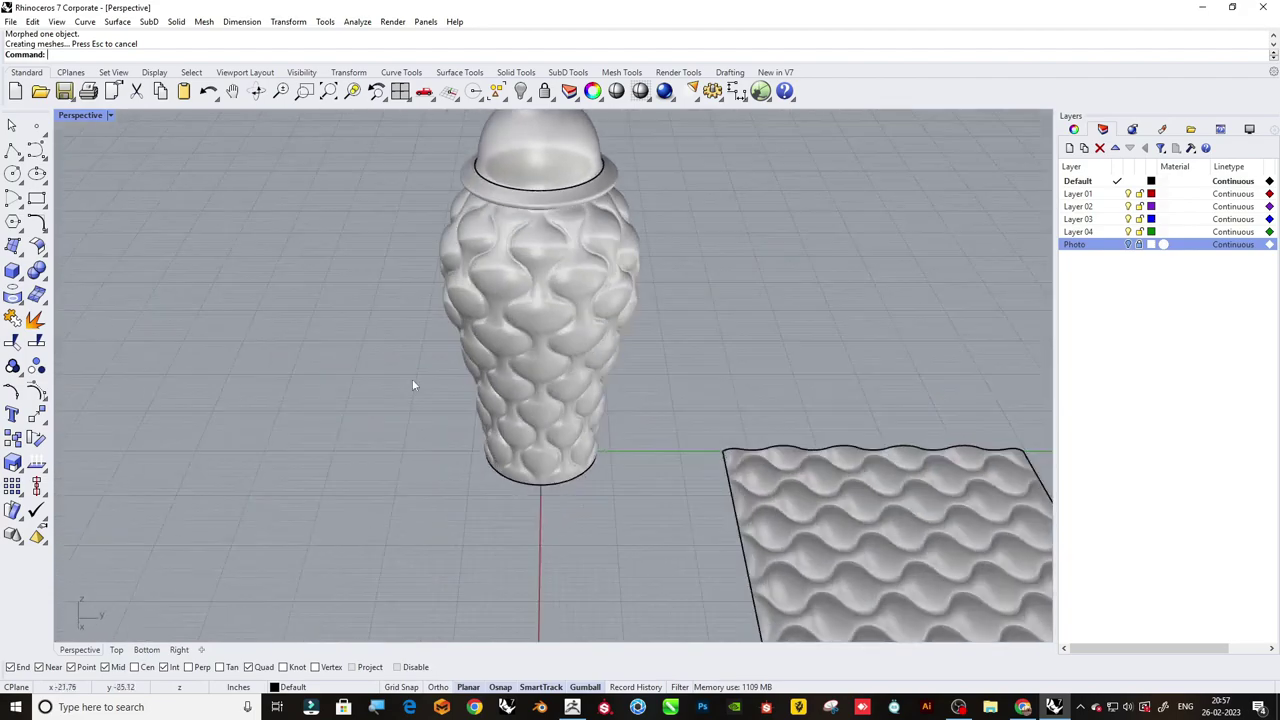
scroll(621, 316, down, 5)
scroll(630, 510, up, 5)
Flow the narrow relief strip from its base edge onto the lid dome.
click(650, 500)
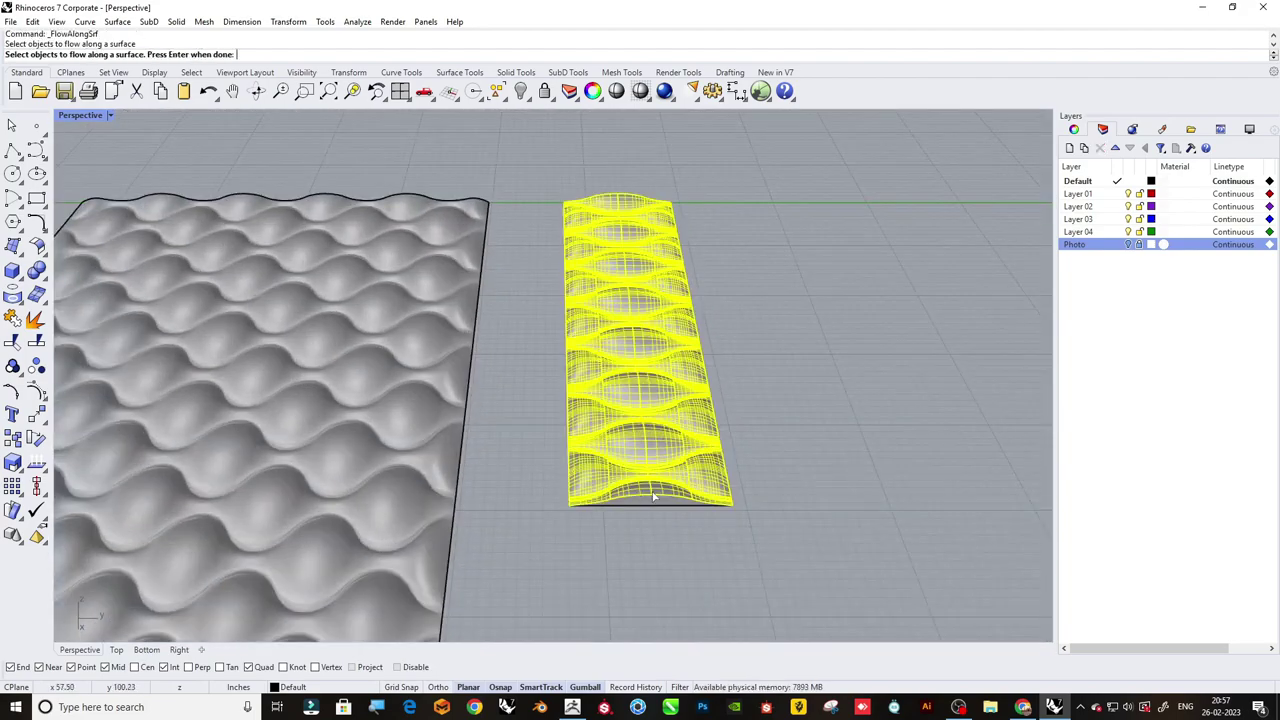
key(Return)
click(653, 506)
scroll(653, 506, down, 5)
mouse_move(653, 506)
right_down()
mouse_move(586, 289)
mouse_move(771, 303)
right_up()
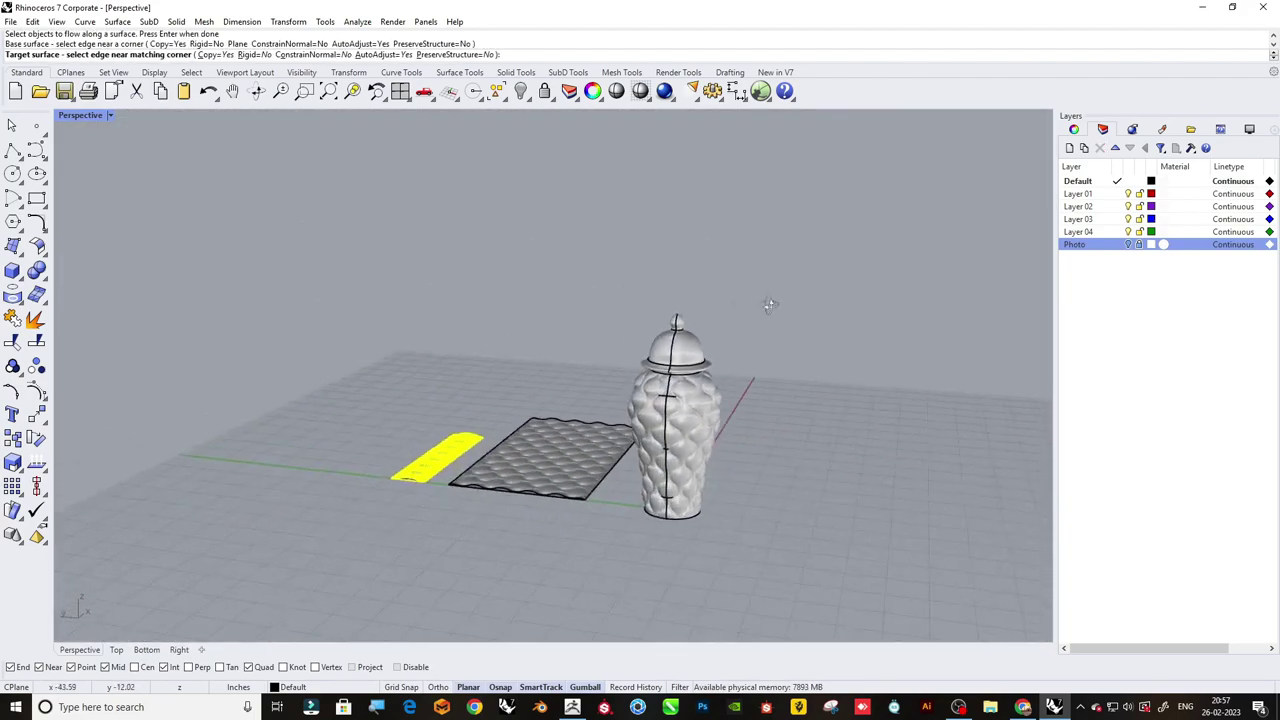
scroll(640, 357, up, 4)
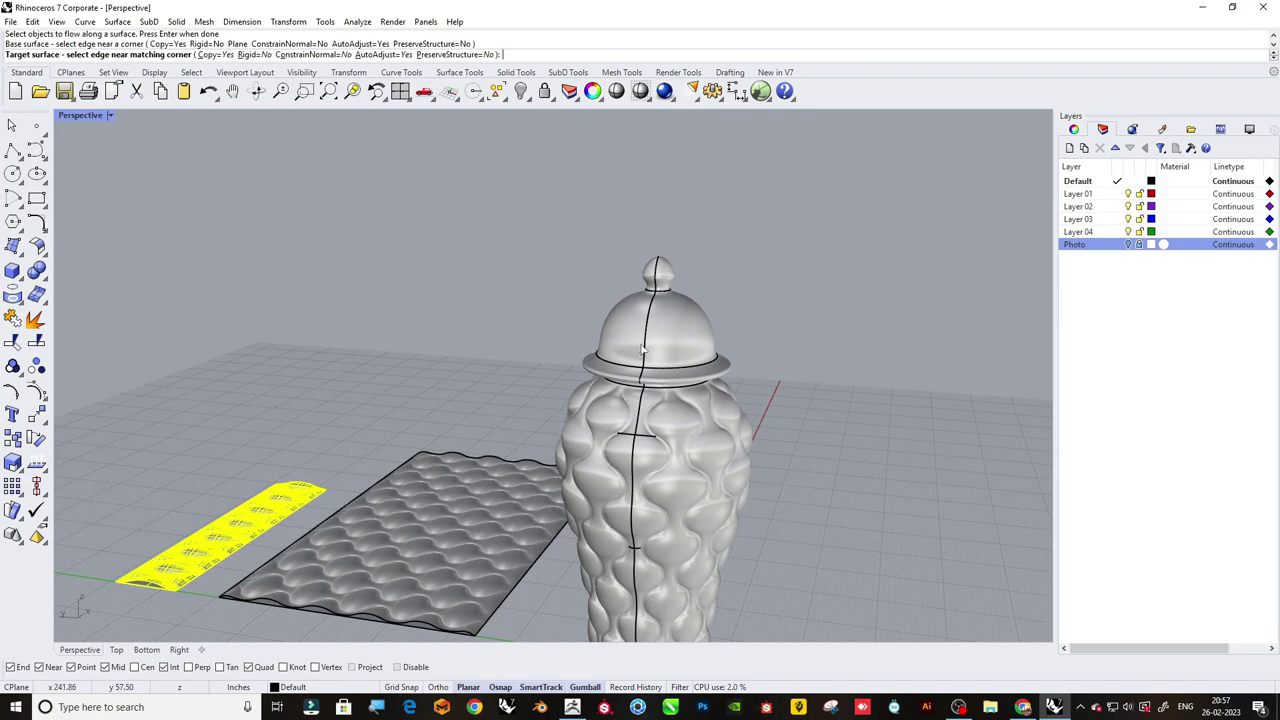
click(642, 349)
scroll(642, 349, down, 5)
right_drag(642, 349, 937, 371)
scroll(937, 371, up, 4)
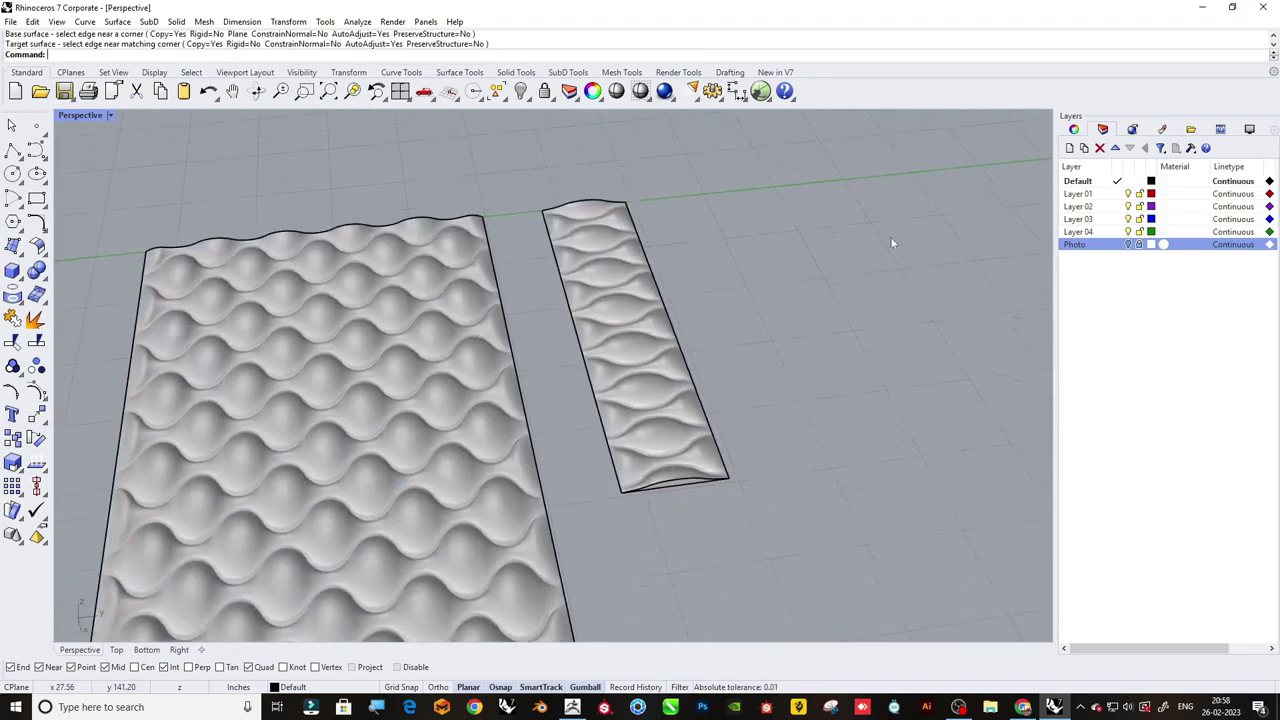
scroll(674, 495, up, 3)
Rerun the surface flow, wrapping the narrow strip onto the lid dome again.
right_click(674, 495)
click(680, 478)
right_click(680, 478)
click(680, 478)
scroll(680, 478, down, 5)
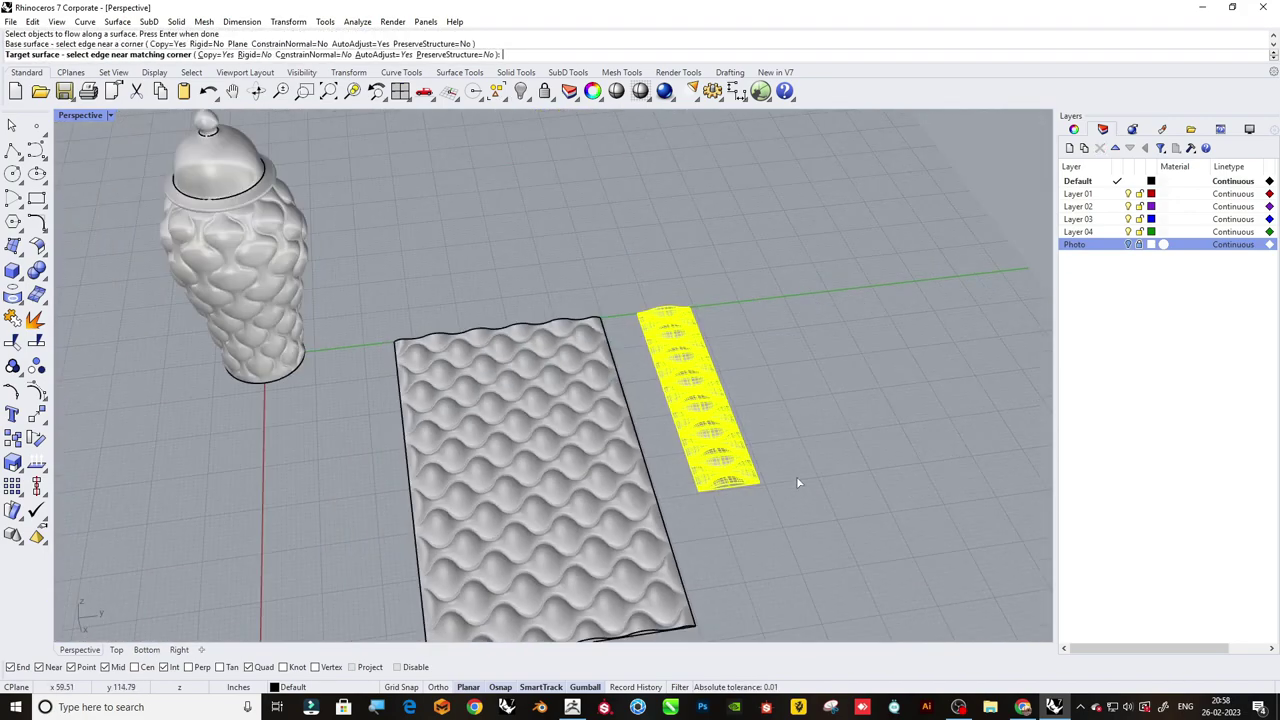
right_drag(796, 476, 723, 351)
scroll(491, 367, up, 4)
scroll(491, 367, up, 2)
click(504, 395)
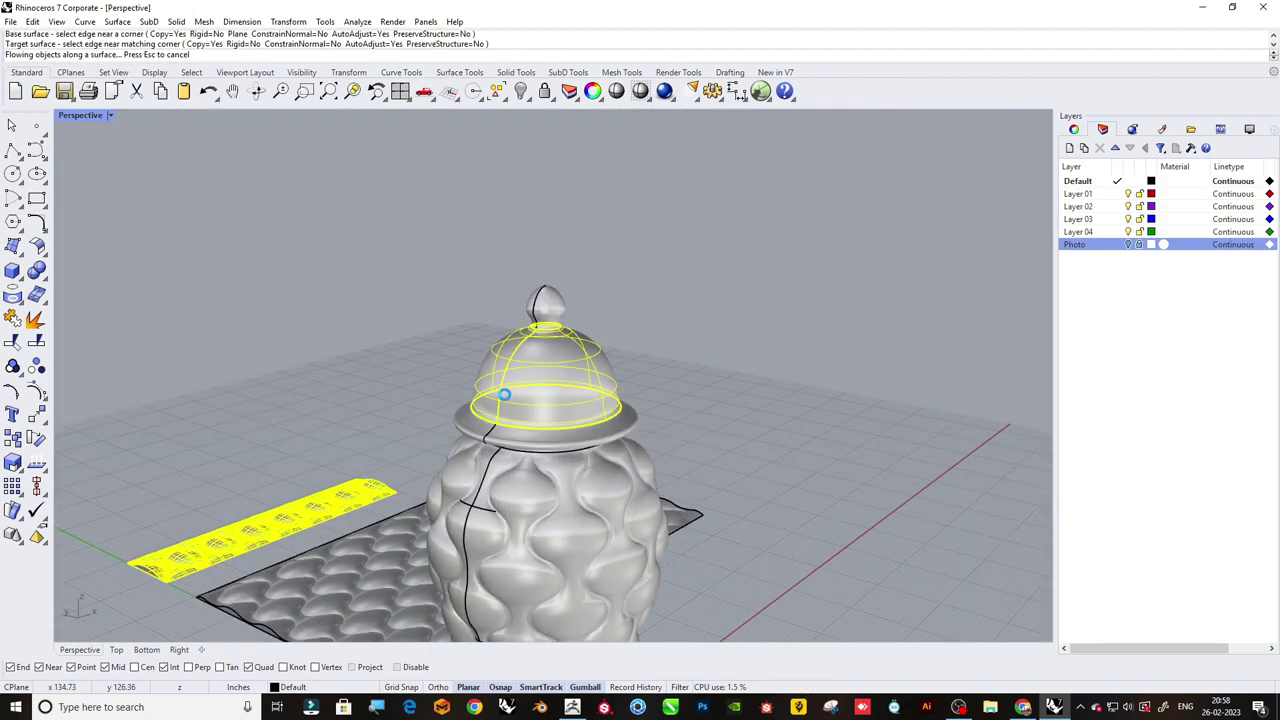
Window-select and delete both flat pattern panels.
right_drag(504, 395, 633, 362)
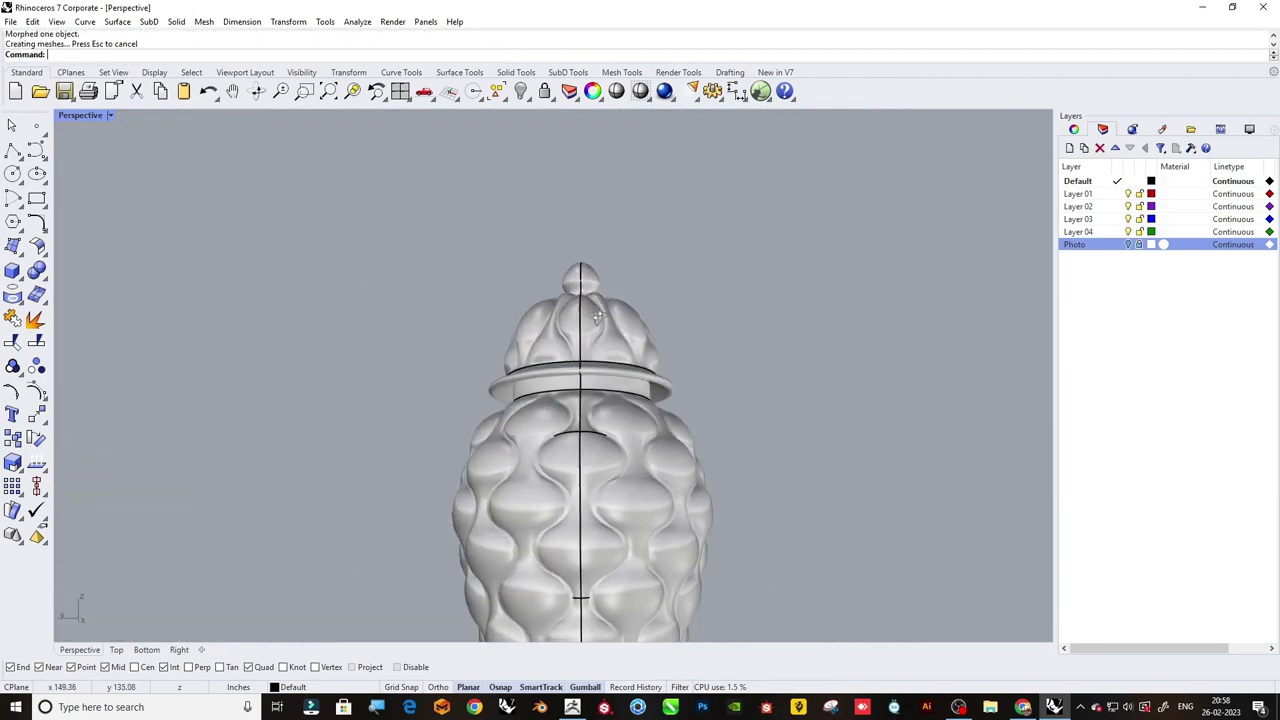
scroll(633, 362, down, 3)
right_drag(707, 332, 628, 418)
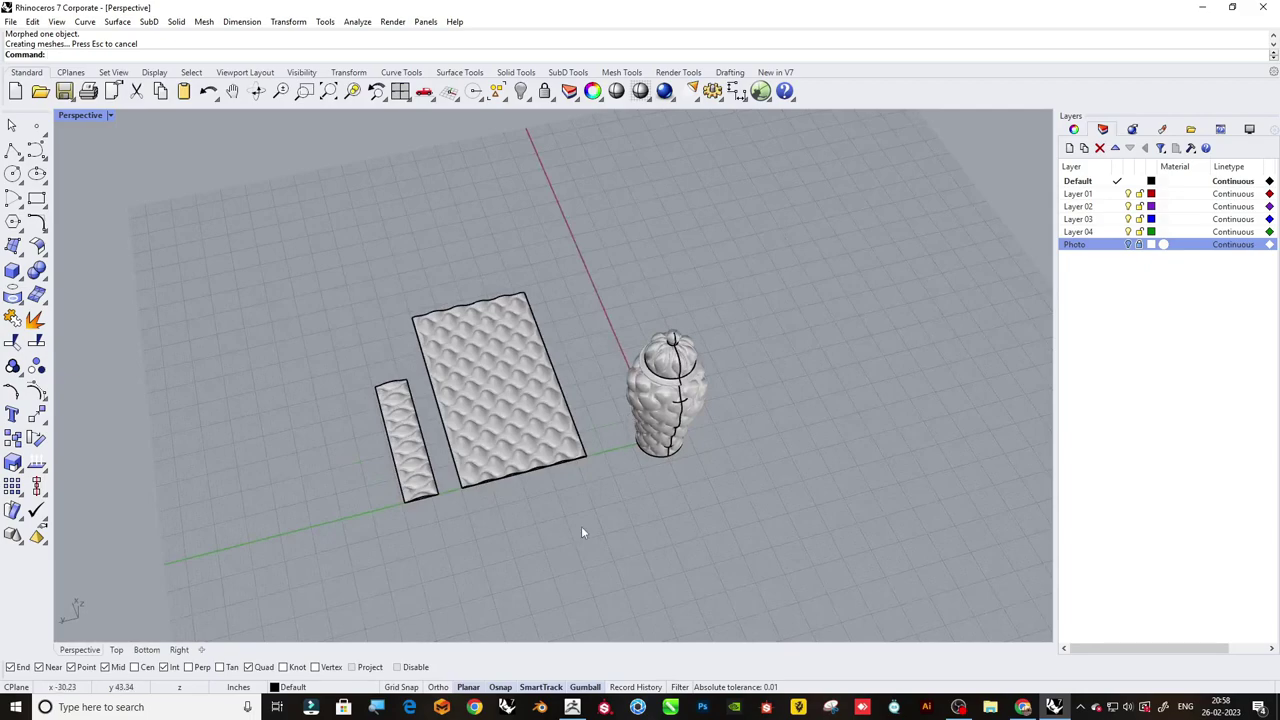
drag(581, 532, 272, 249)
key(Delete)
scroll(766, 394, up, 3)
Switch the Perspective viewport to Rendered display.
mouse_move(766, 394)
right_down()
mouse_move(706, 275)
mouse_move(179, 217)
right_up()
click(82, 115)
click(100, 194)
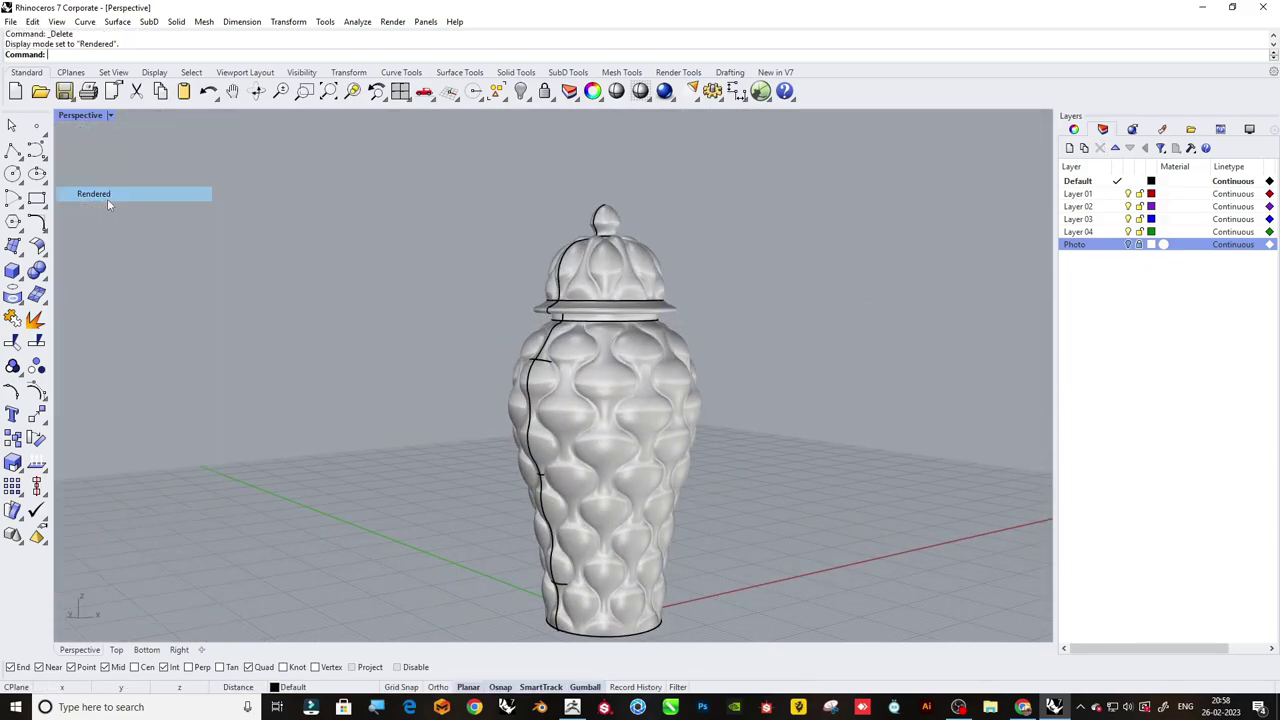
right_drag(650, 300, 613, 278)
scroll(613, 278, up, 3)
Join the lid dome, rim and finial into one closed solid.
click(565, 347)
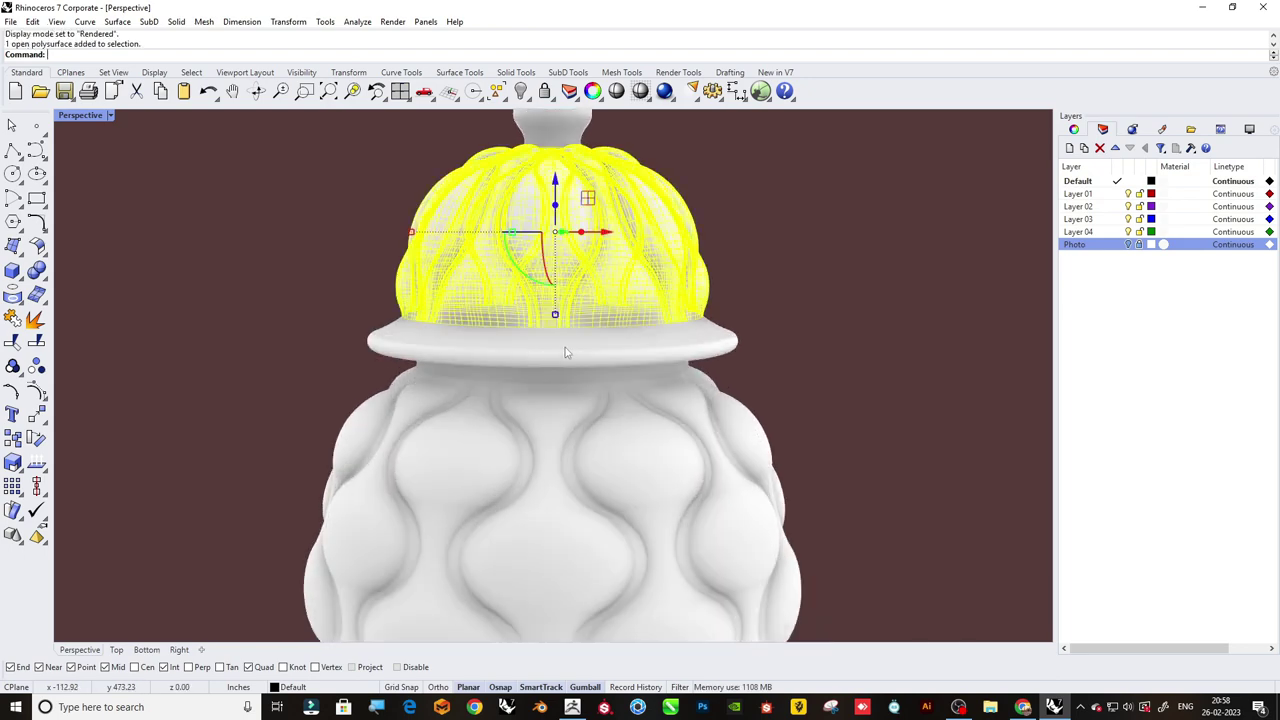
shift+click(586, 290)
scroll(553, 191, up, 2)
shift+click(553, 191)
key(ctrl+j)
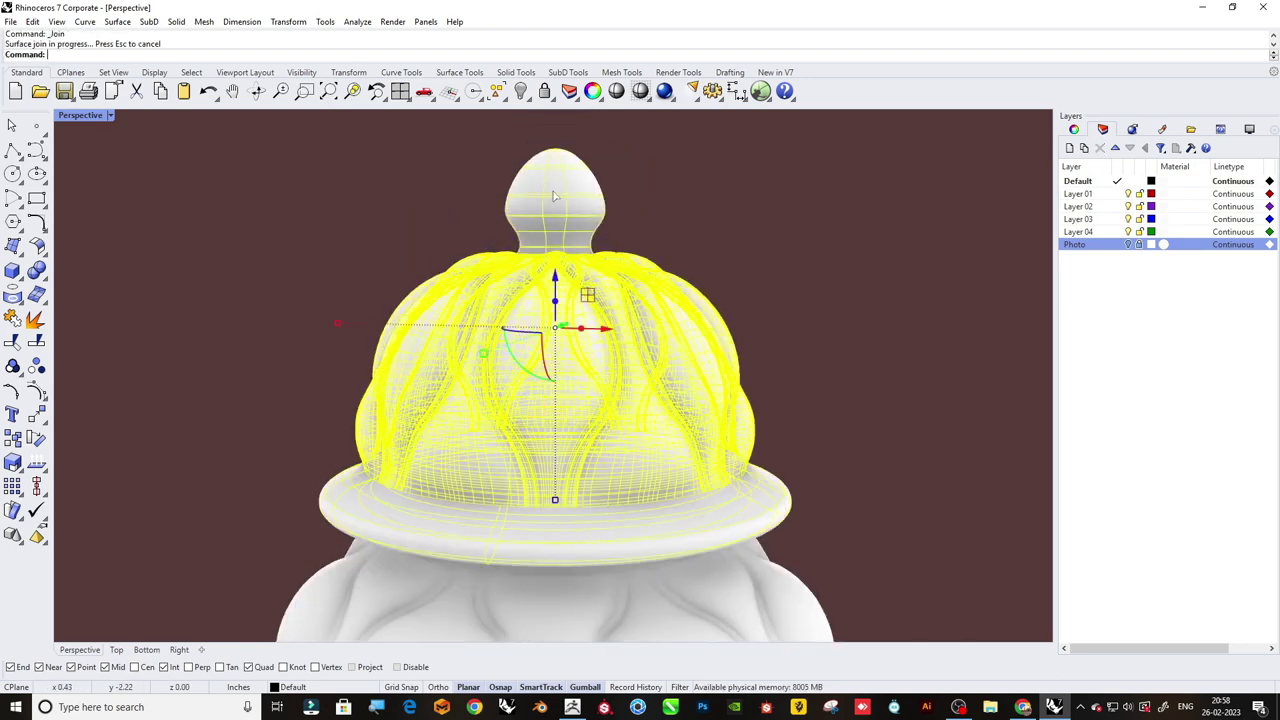
scroll(556, 192, down, 3)
scroll(556, 192, down, 3)
key(Escape)
Join the jar body with another surface, then undo that join.
mouse_move(578, 260)
right_down()
mouse_move(584, 349)
mouse_move(686, 206)
right_up()
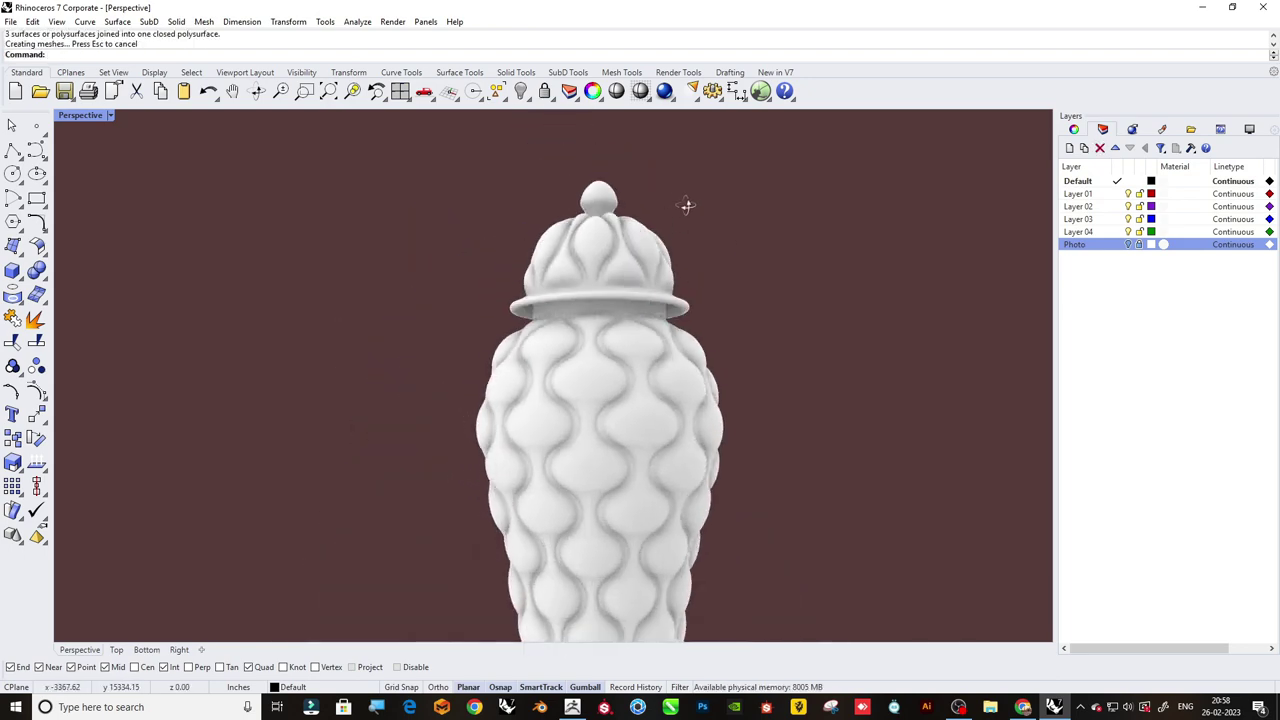
scroll(686, 206, down, 2)
scroll(609, 218, up, 5)
click(612, 204)
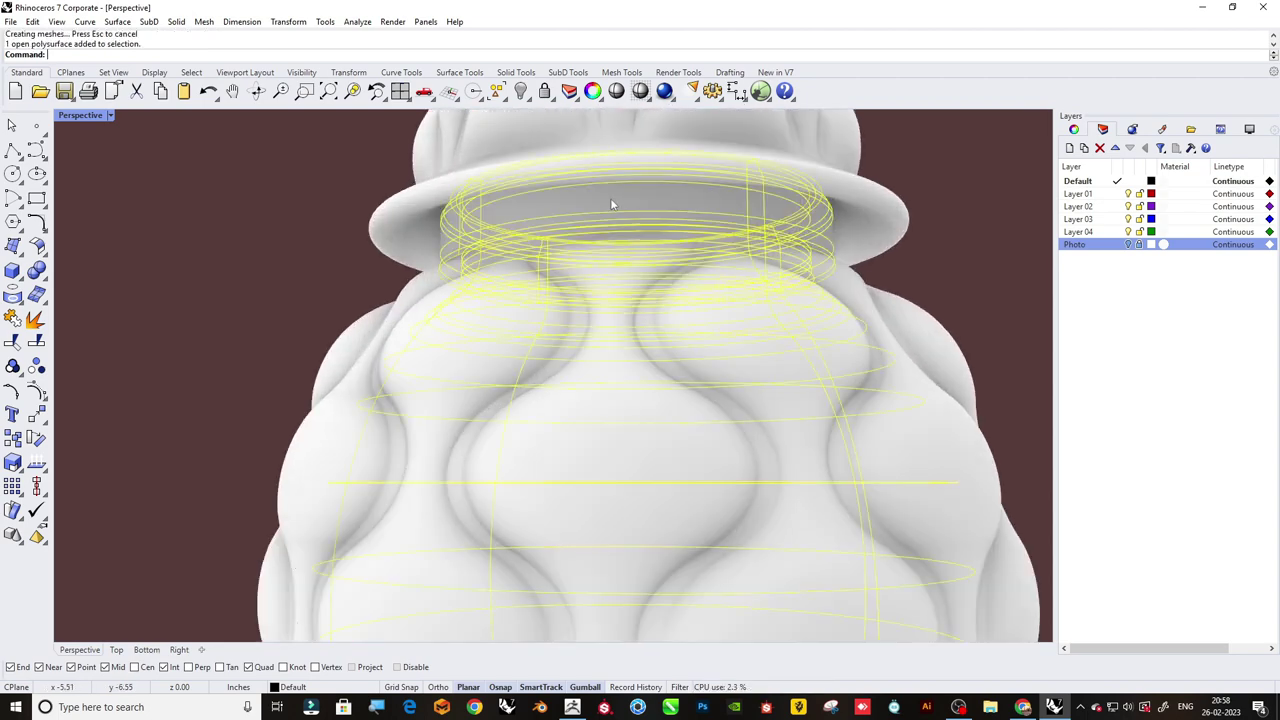
click(390, 318)
scroll(390, 318, down, 5)
right_drag(390, 330, 385, 380)
scroll(383, 383, up, 4)
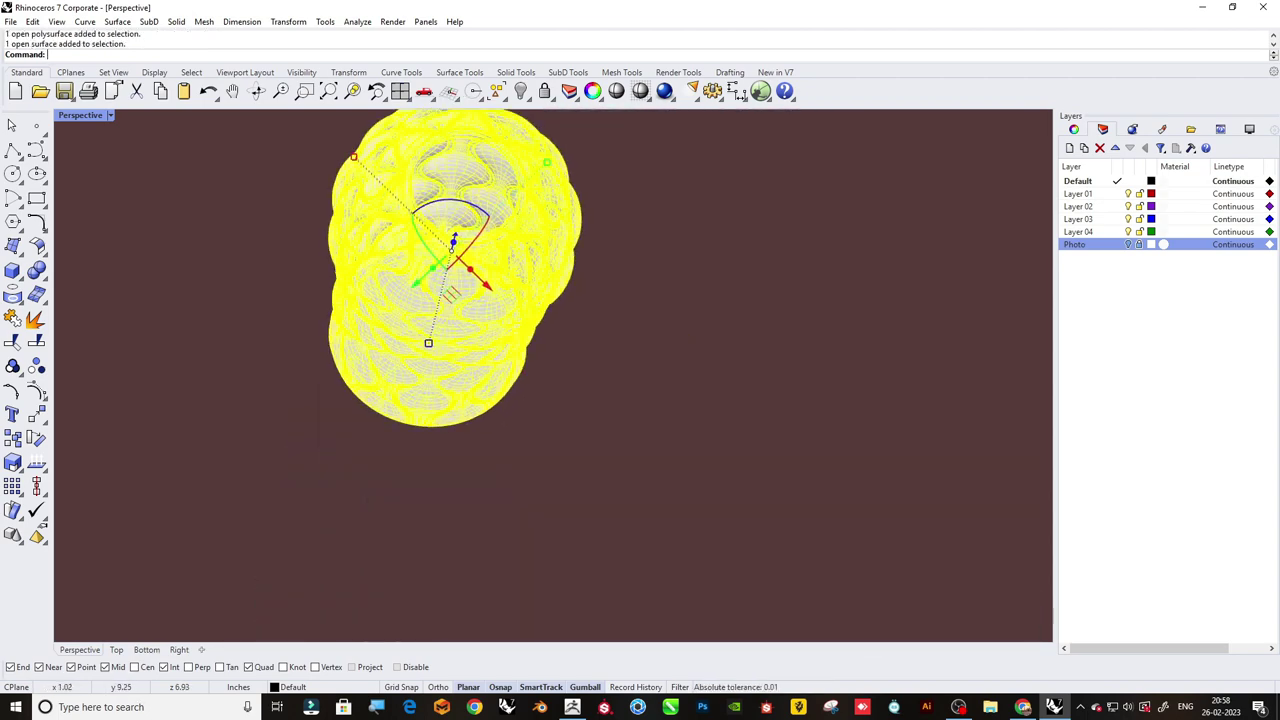
key(ctrl+j)
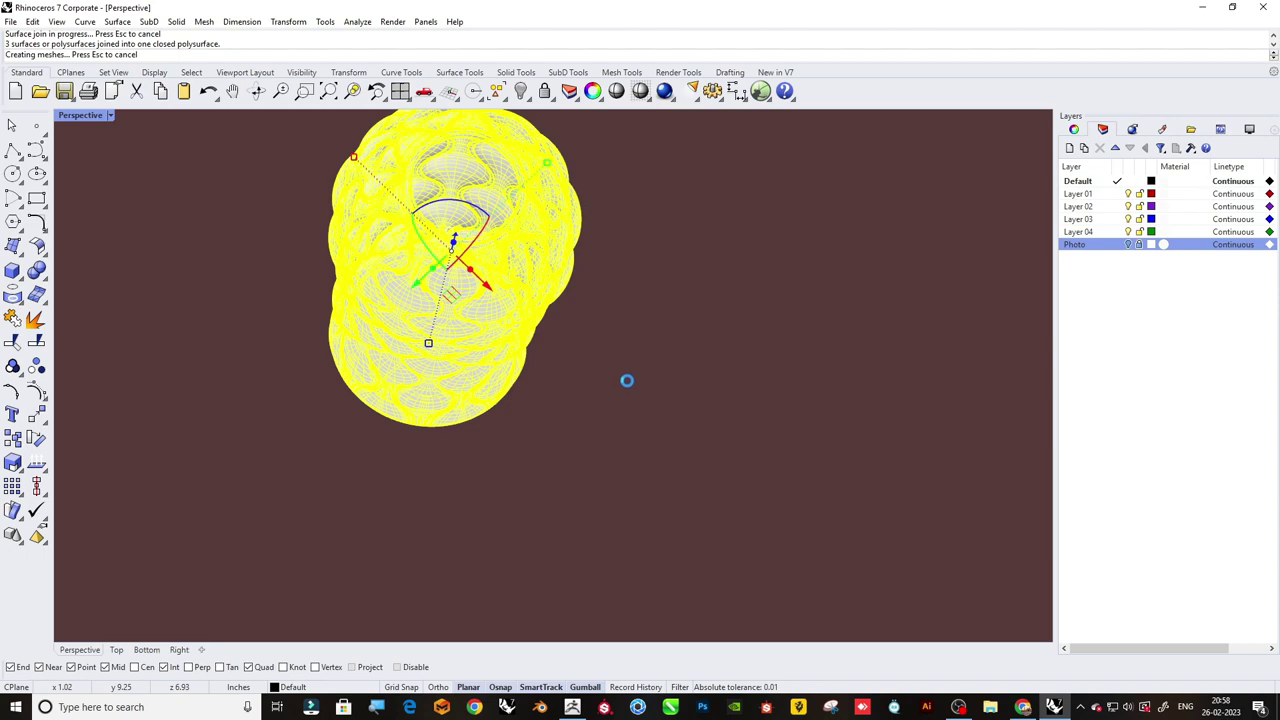
key(ctrl+z)
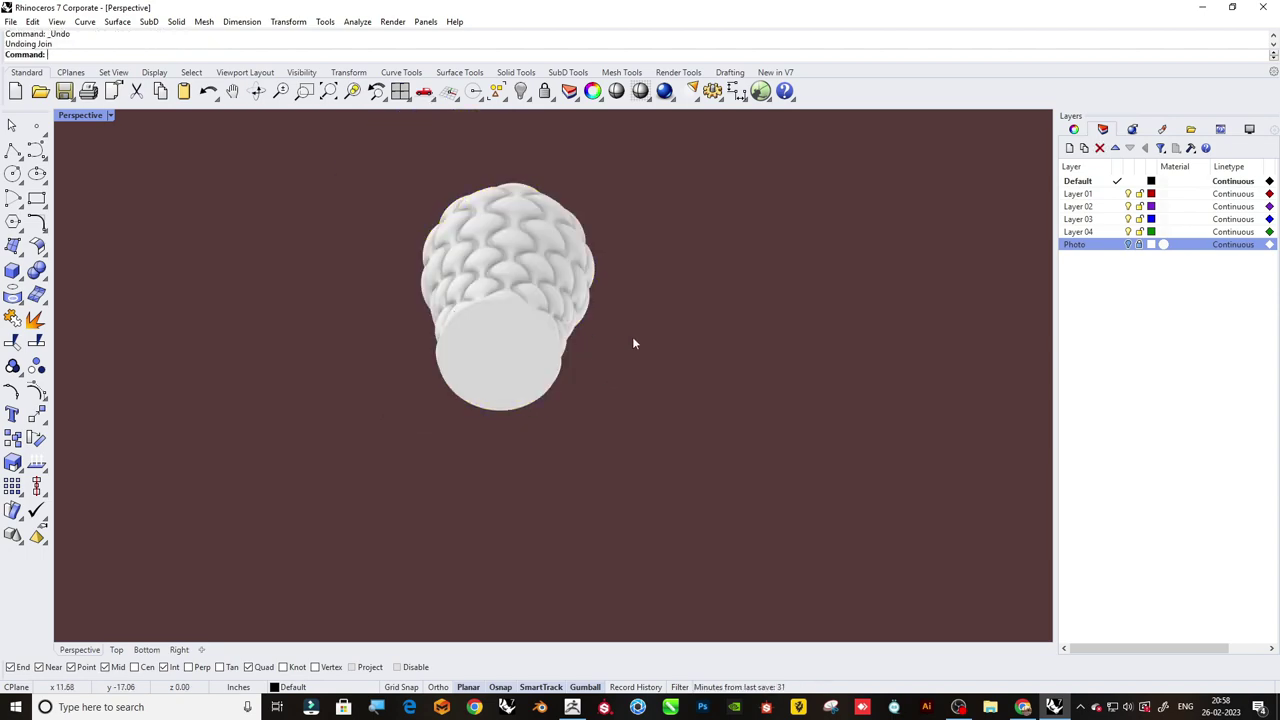
Select the jar's bottom surface together with the body.
right_drag(632, 343, 660, 431)
scroll(549, 394, up, 3)
click(514, 360)
shift+click(513, 350)
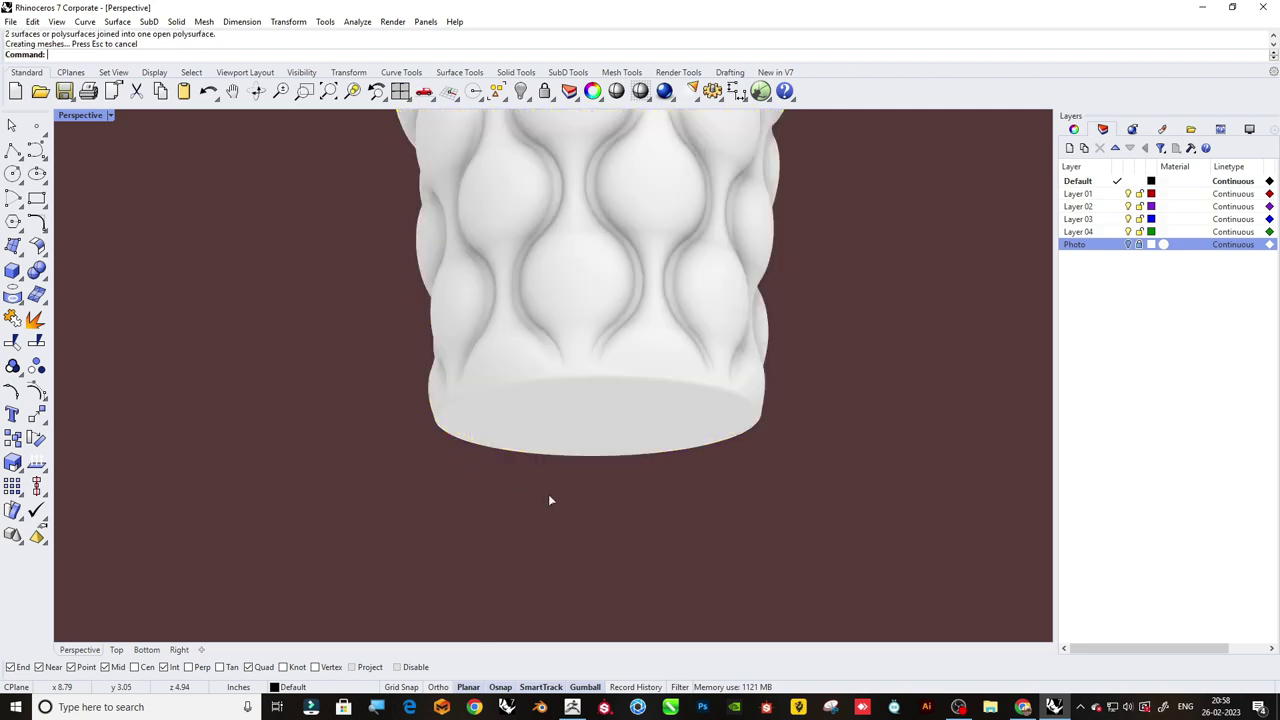
right_drag(748, 494, 732, 413)
scroll(732, 413, down, 5)
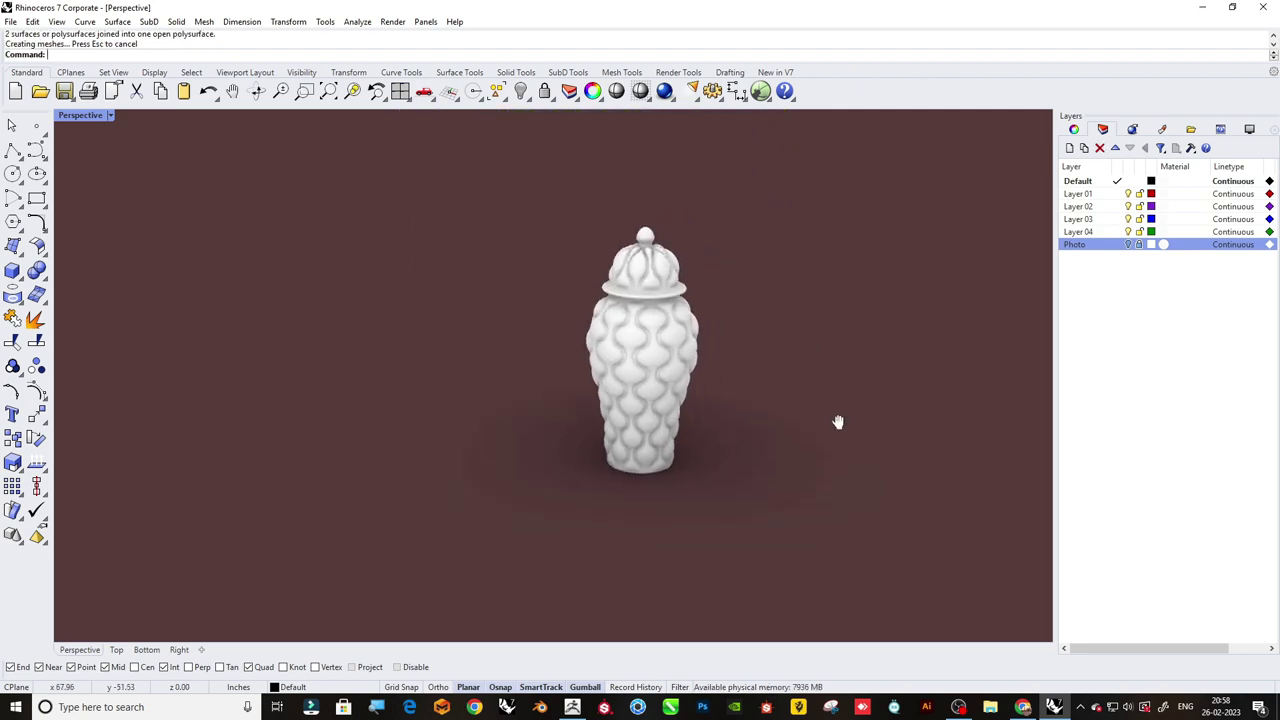
right_drag(837, 423, 479, 349)
scroll(479, 349, up, 3)
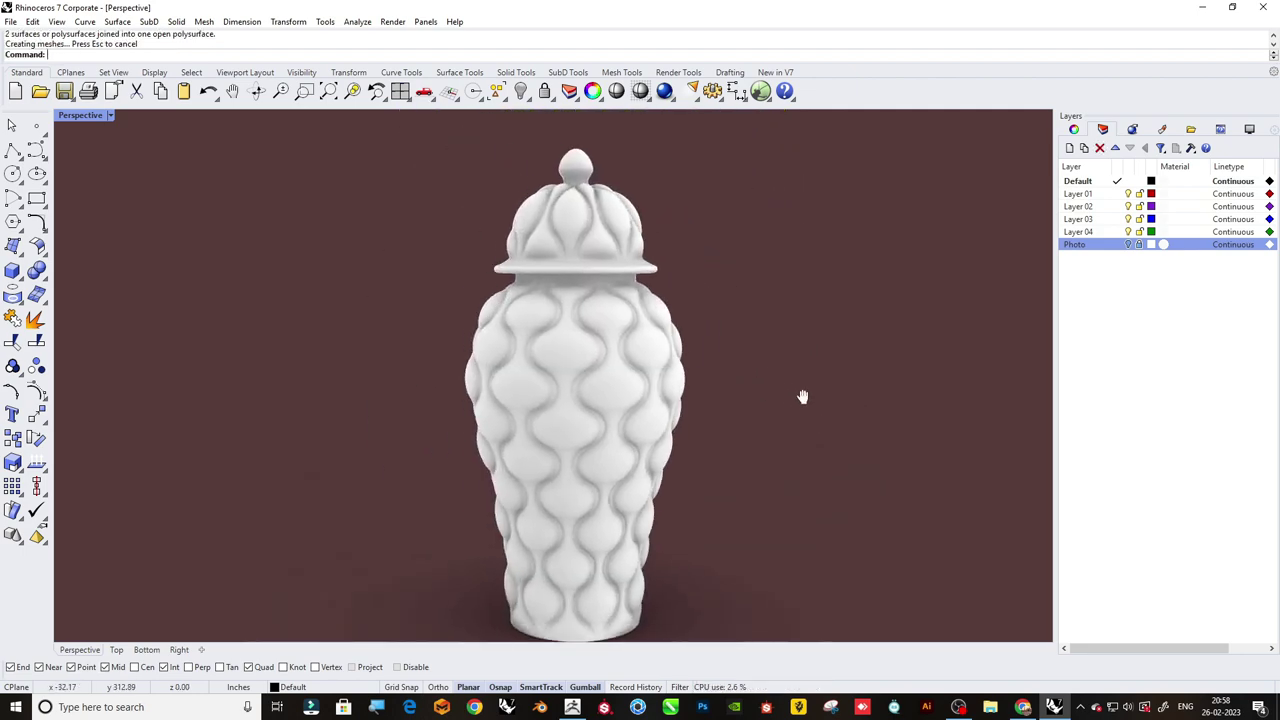
mouse_move(803, 397)
right_down()
mouse_move(687, 281)
mouse_move(826, 397)
right_up()
mouse_move(740, 288)
right_down()
mouse_move(700, 469)
mouse_move(803, 506)
mouse_move(890, 493)
mouse_move(937, 433)
mouse_move(914, 317)
mouse_move(780, 280)
right_up()
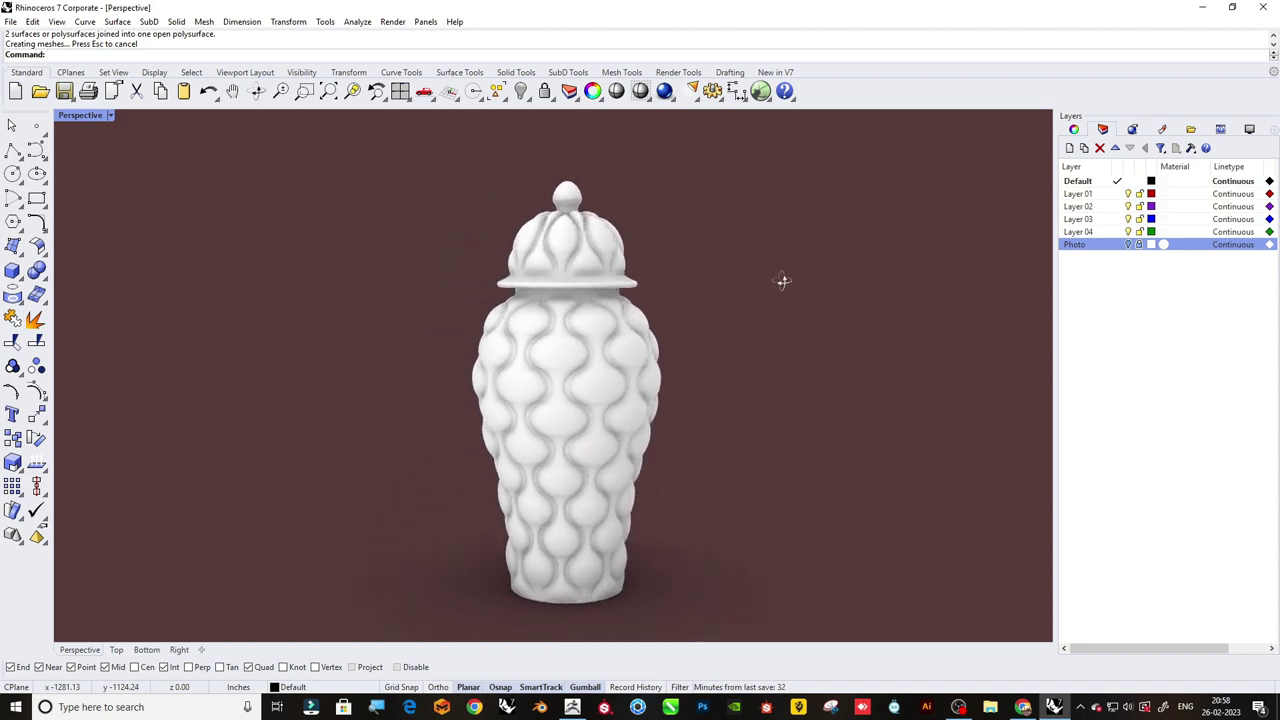
scroll(720, 316, down, 2)
scroll(722, 340, down, 1)
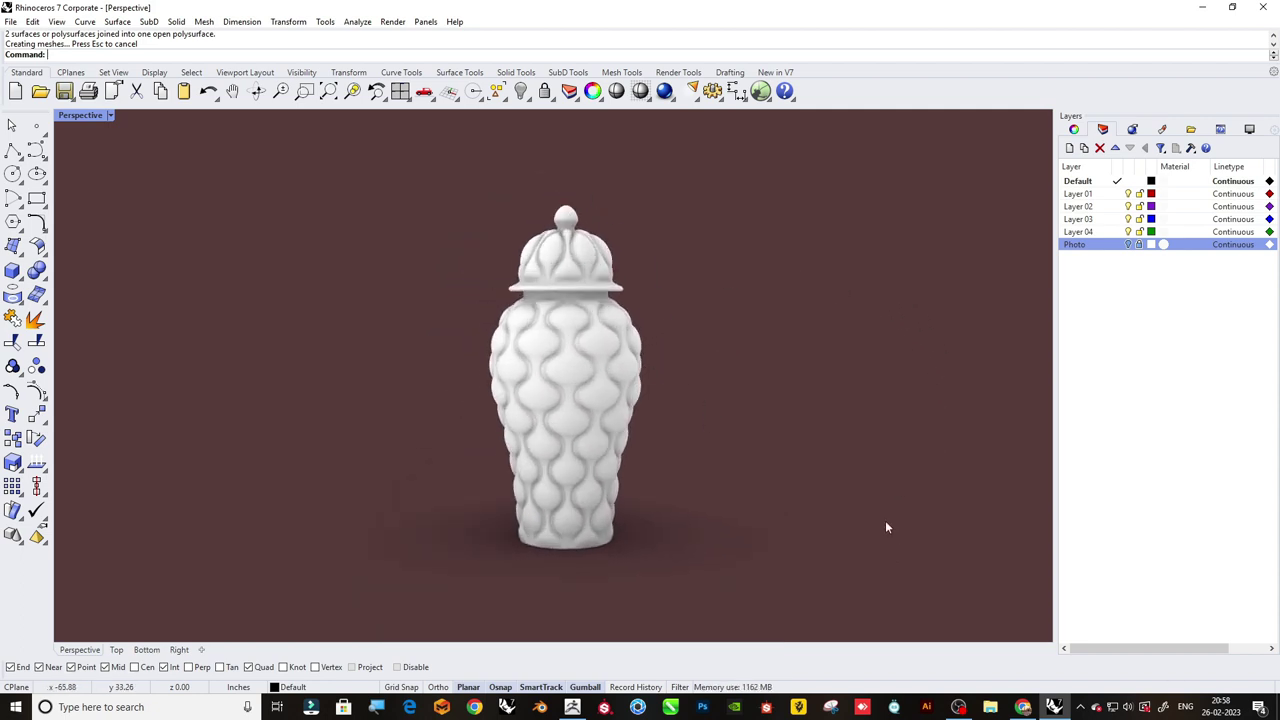